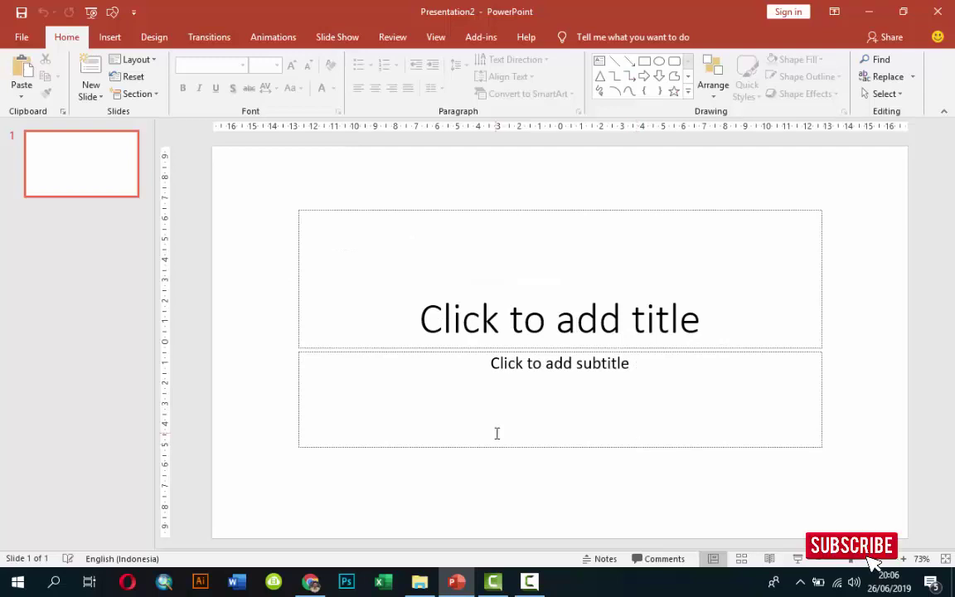
Delete the subtitle and title placeholders from the first slide.
left_click(545, 448)
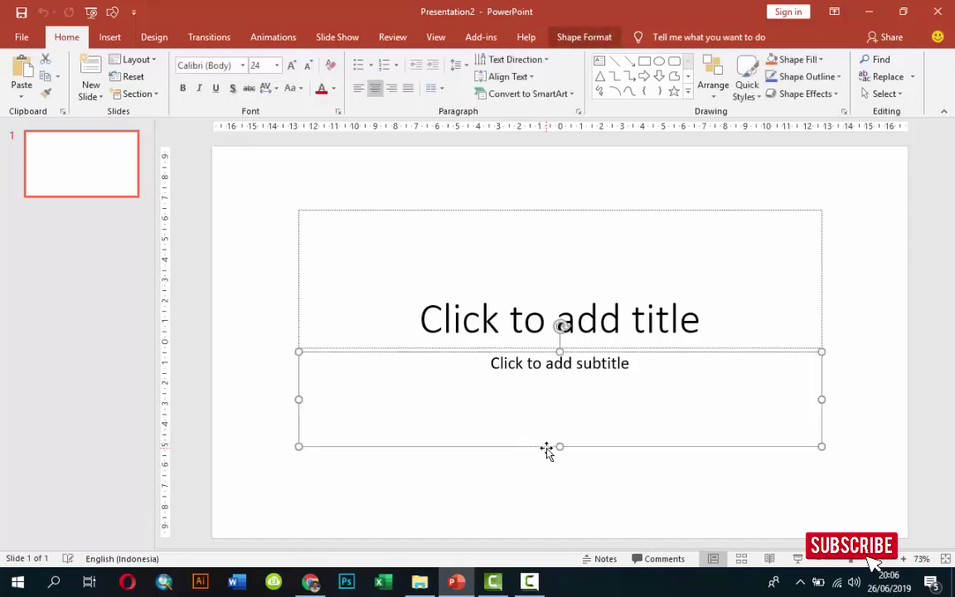
key("Delete")
left_click(571, 348)
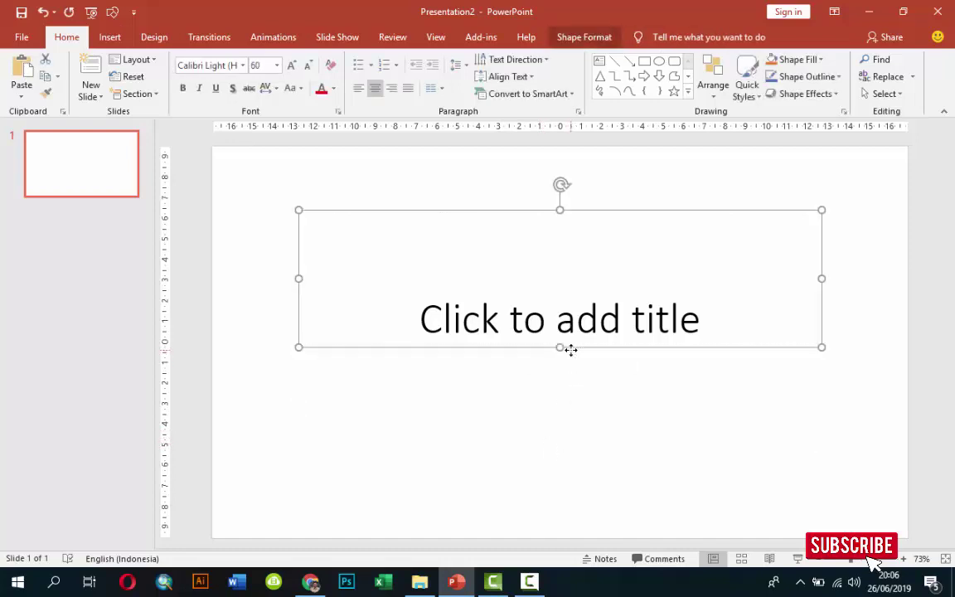
key("Delete")
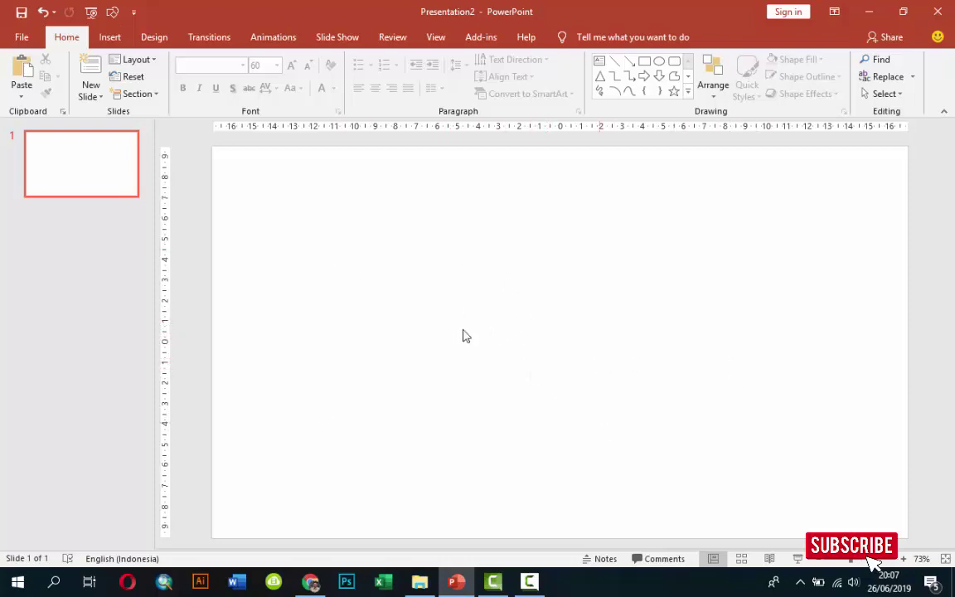
Set the slide background to a picture fill using the betta-light photo.
right_click(484, 315)
left_click(580, 449)
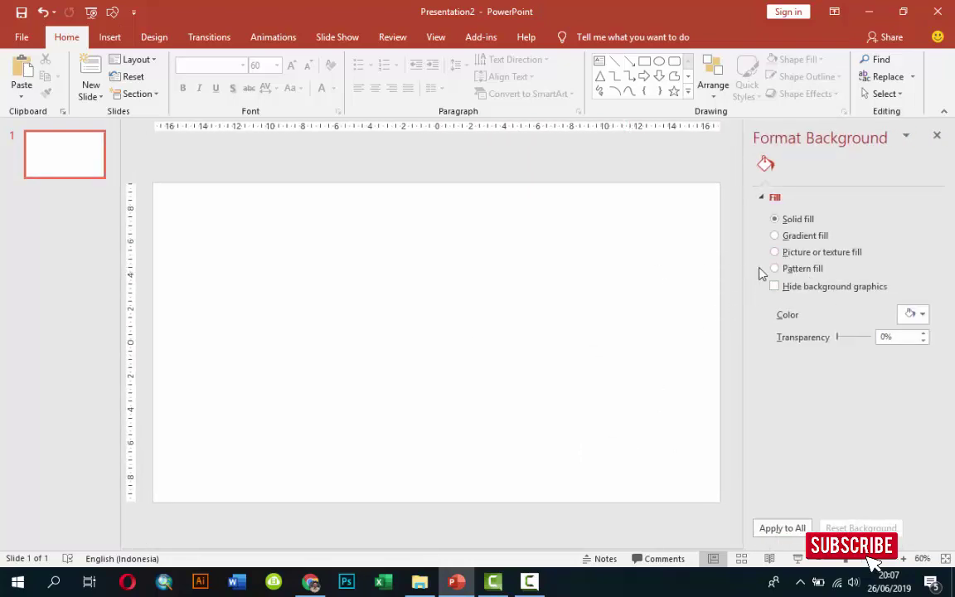
left_click(789, 252)
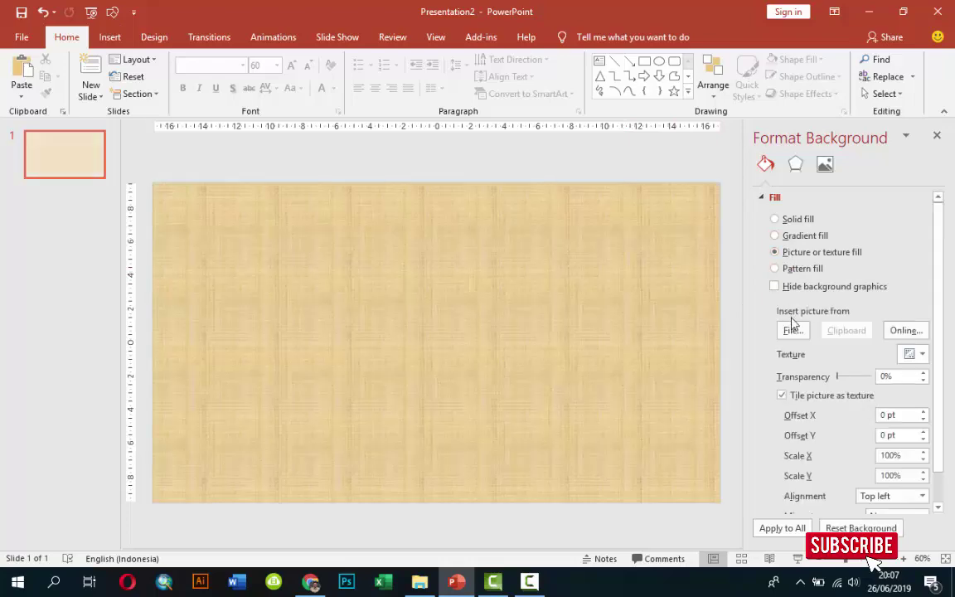
left_click(792, 328)
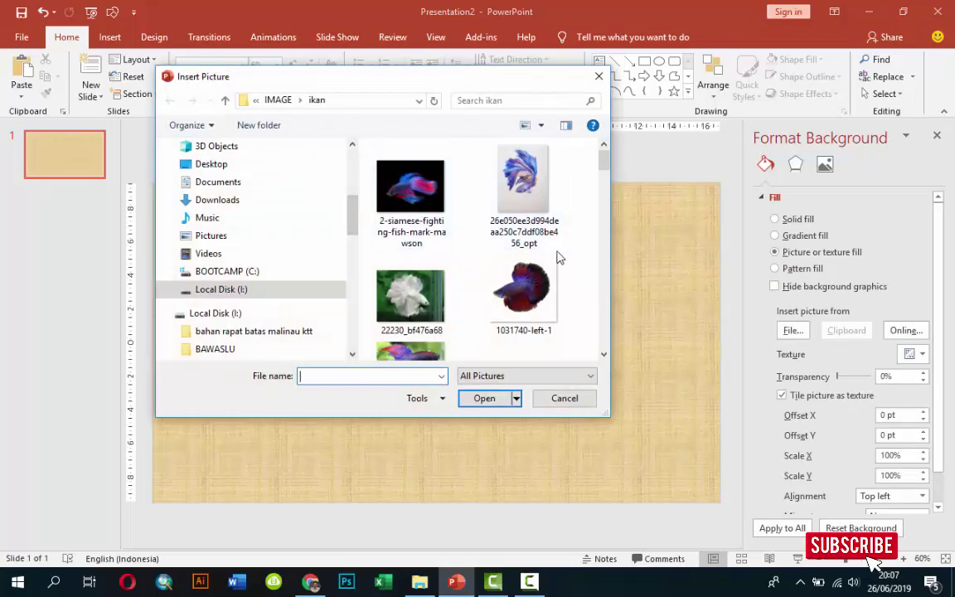
scroll(558, 258, "down", 2)
left_click(542, 218)
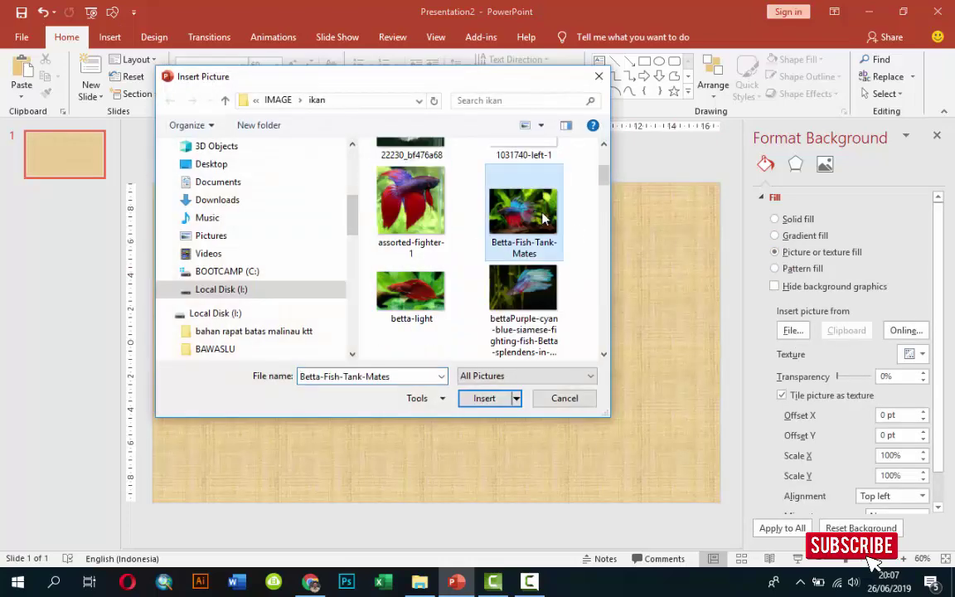
scroll(571, 245, "down", 2)
left_click(386, 174)
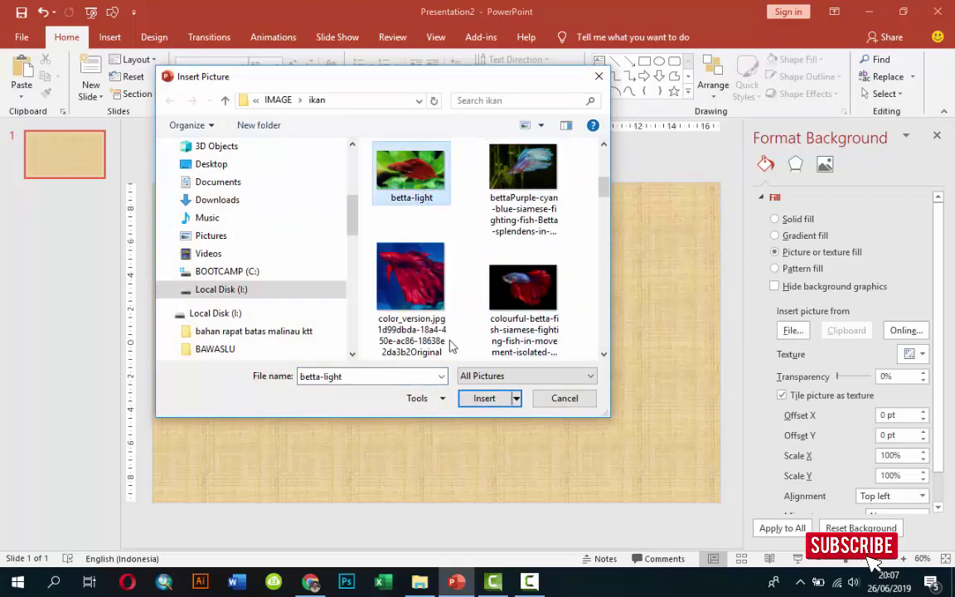
left_click(484, 399)
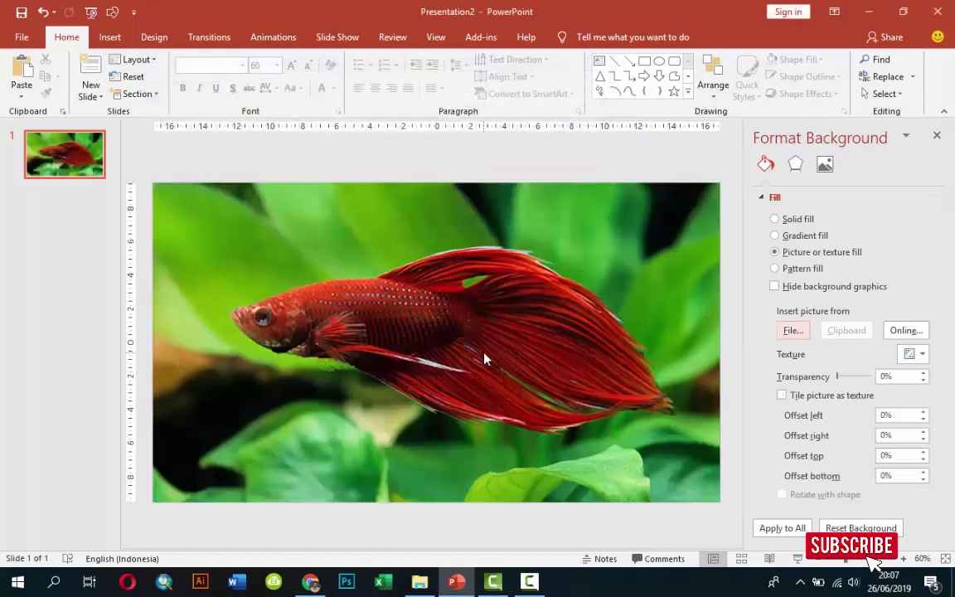
scroll(540, 309, "down", 1, "ctrl")
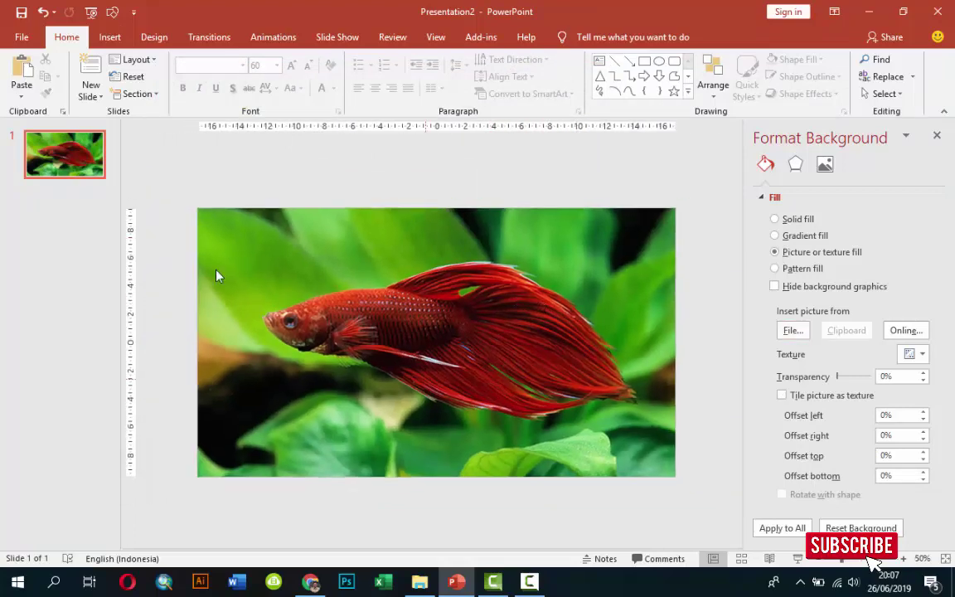
Draw a rectangle covering the whole slide.
left_click(110, 37)
left_click(272, 76)
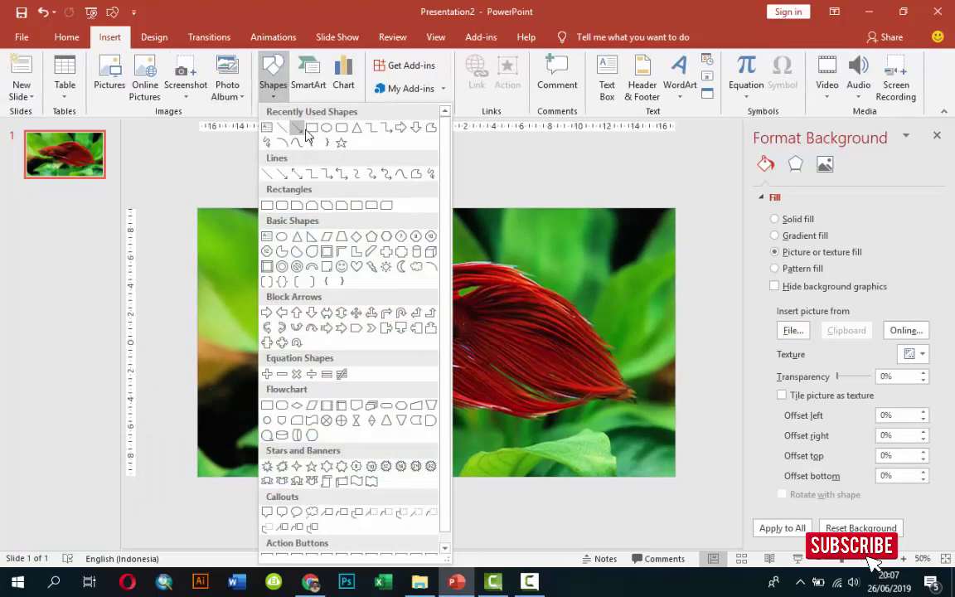
left_click(304, 129)
left_click_drag(196, 207, 675, 477)
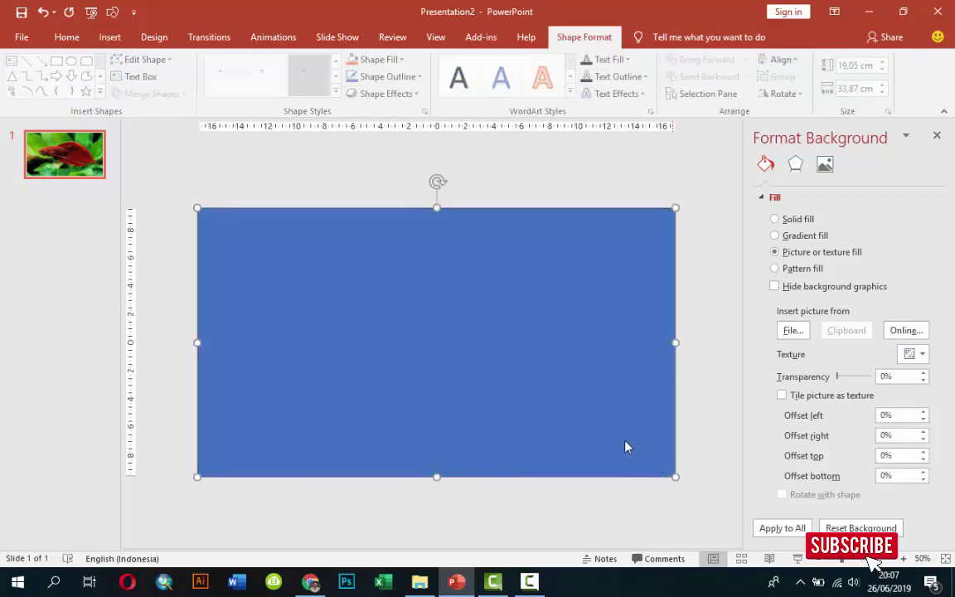
Give the rectangle no outline, a dark blue-grey fill and 18% transparency.
left_click(765, 401)
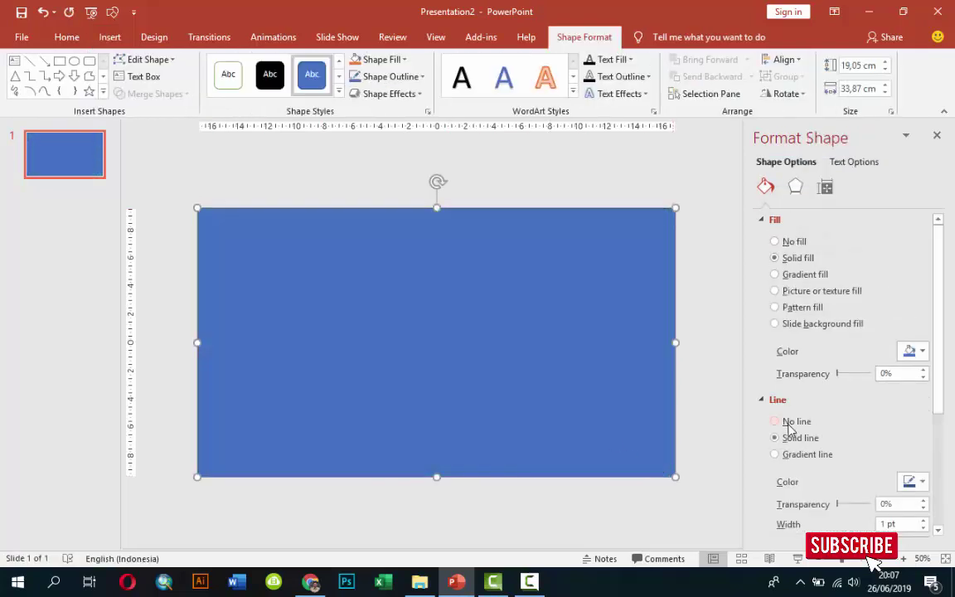
left_click(775, 421)
left_click(909, 351)
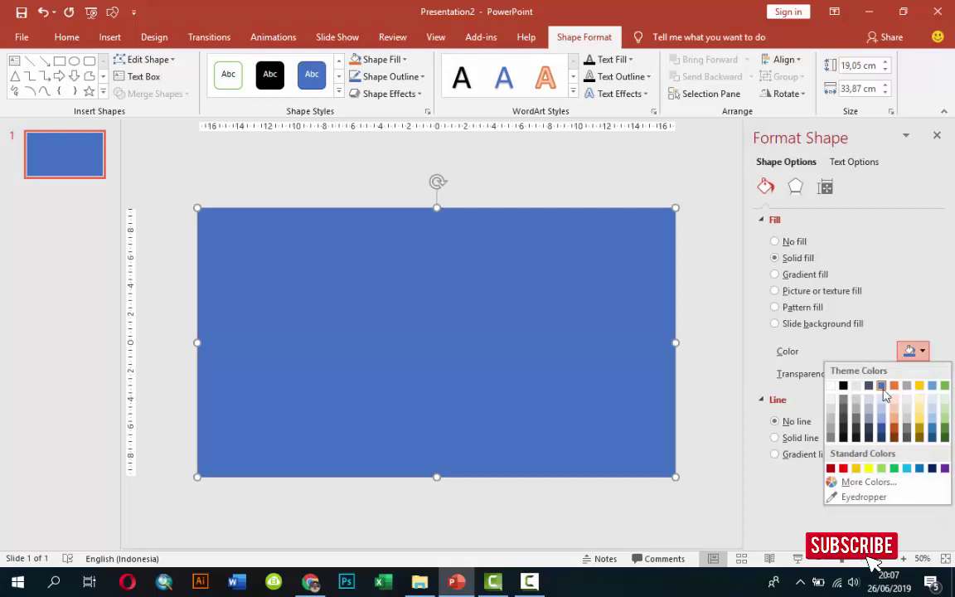
left_click(868, 431)
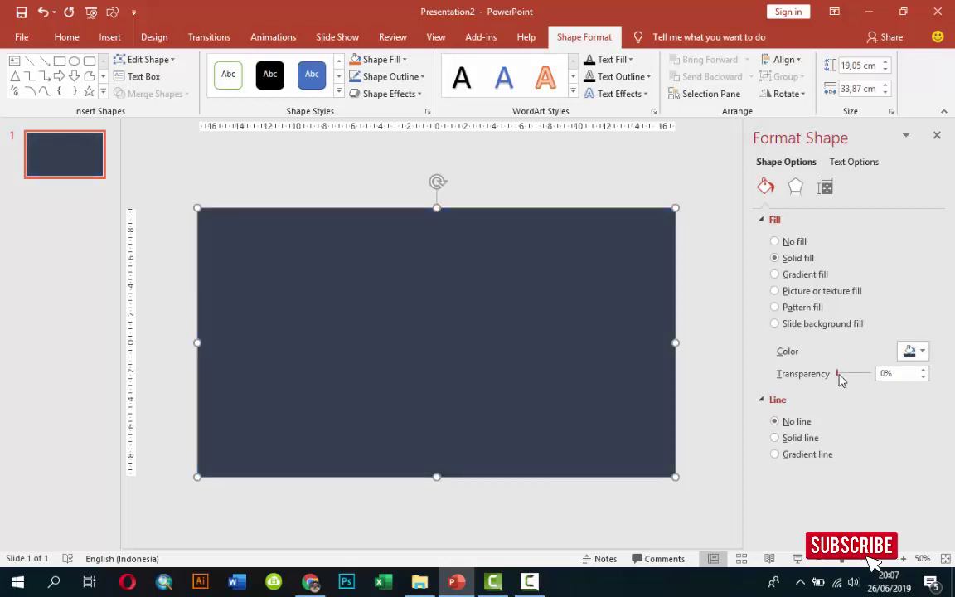
left_click_drag(842, 373, 846, 375)
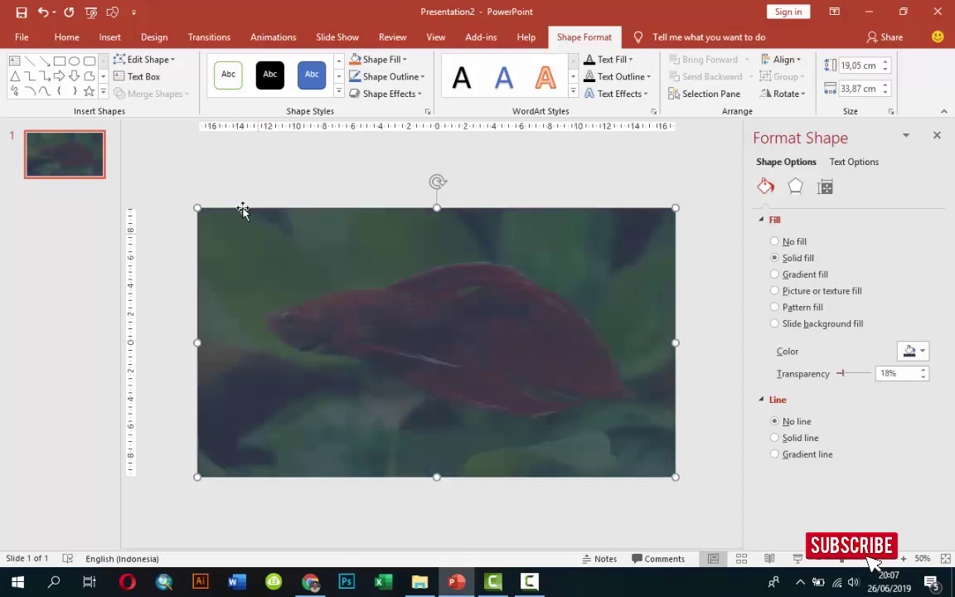
left_click(183, 162)
Add a text box reading 'JENIS DAN HARGA' and move it onto the fish photo.
left_click(108, 36)
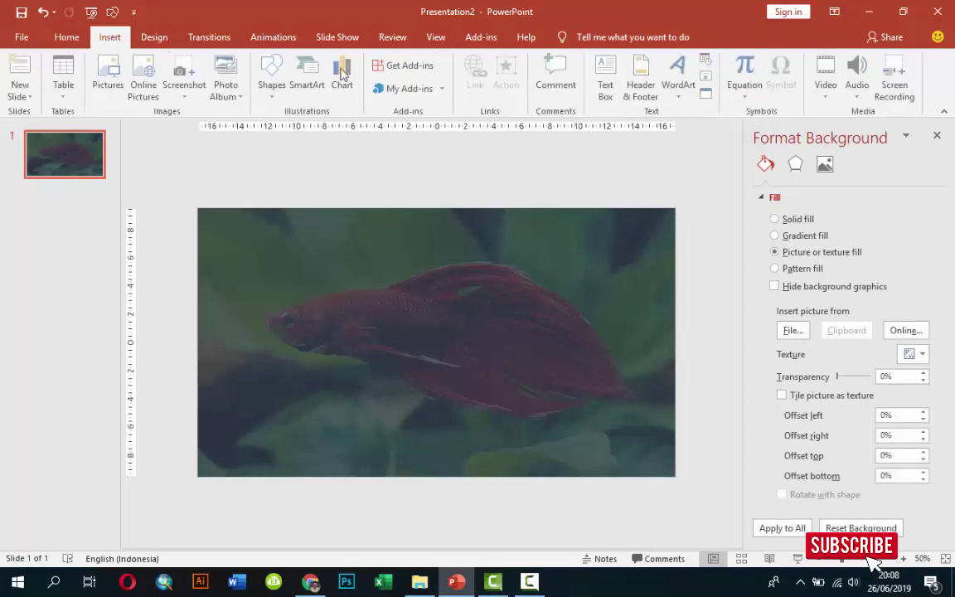
left_click(607, 87)
left_click(274, 179)
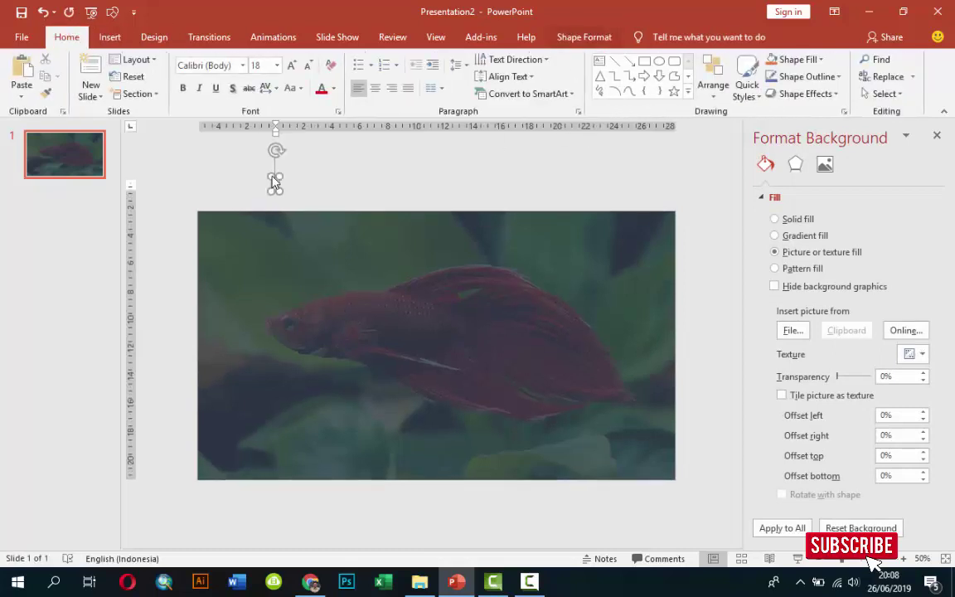
type("JENIS")
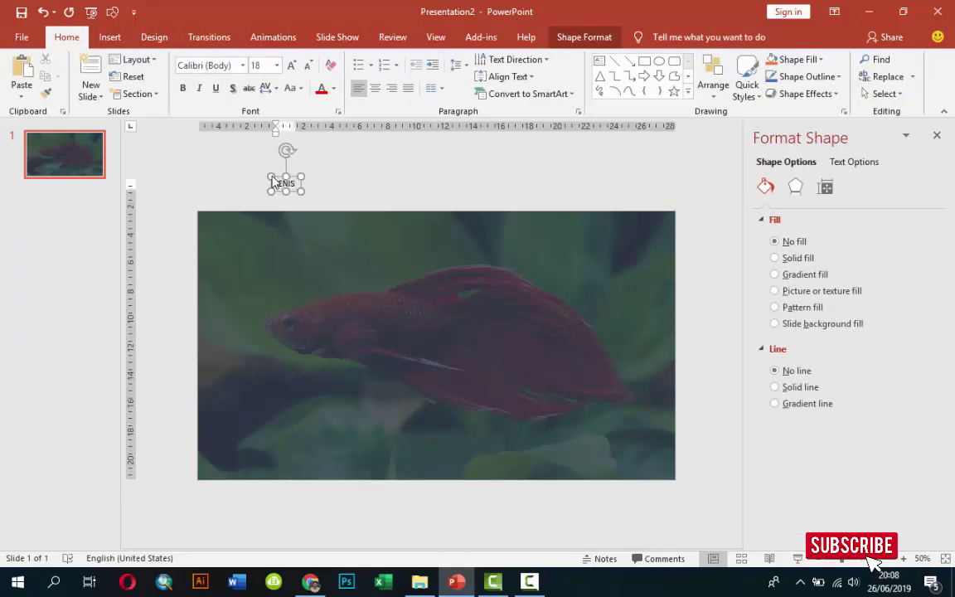
type(" DAN HARGA")
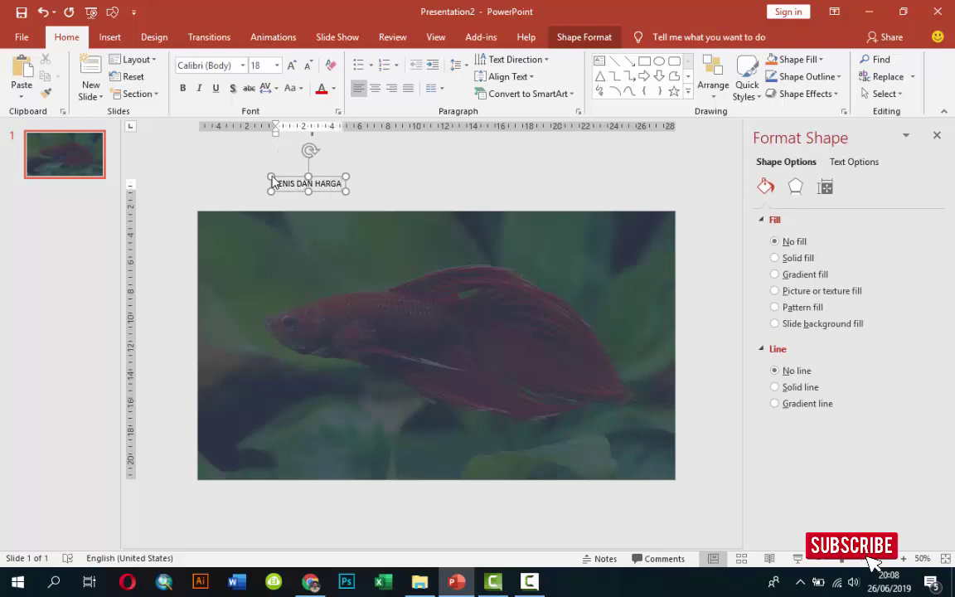
left_click_drag(318, 176, 380, 260)
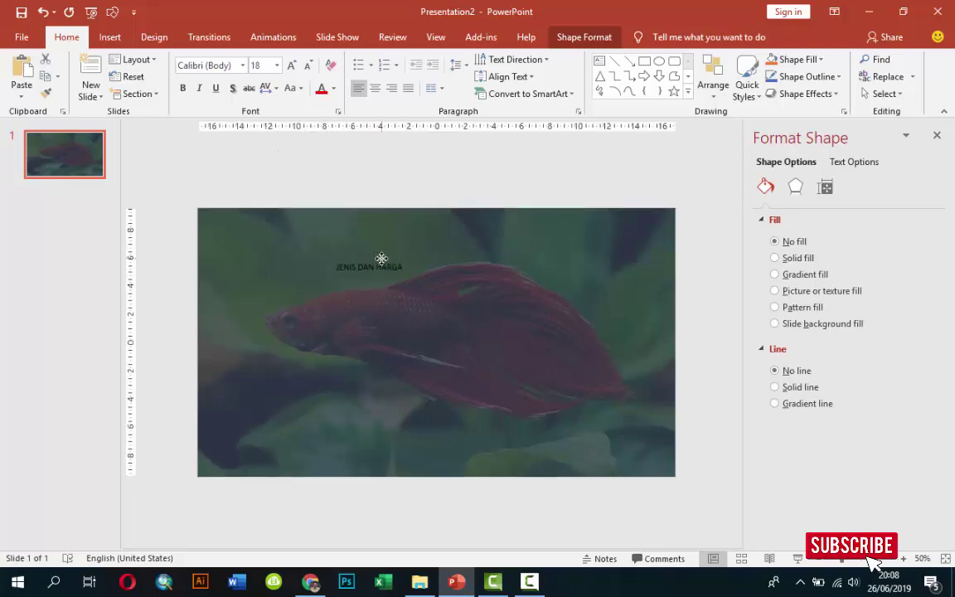
Format the heading as white 96 pt Lato and centre it on the slide.
left_click(277, 65)
left_click(256, 409)
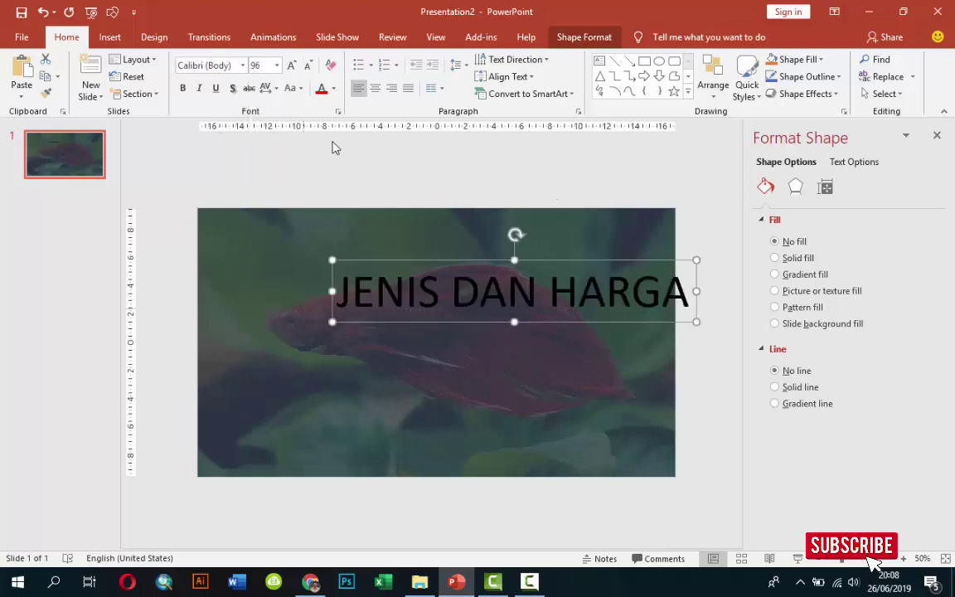
left_click(229, 71)
type("Lato")
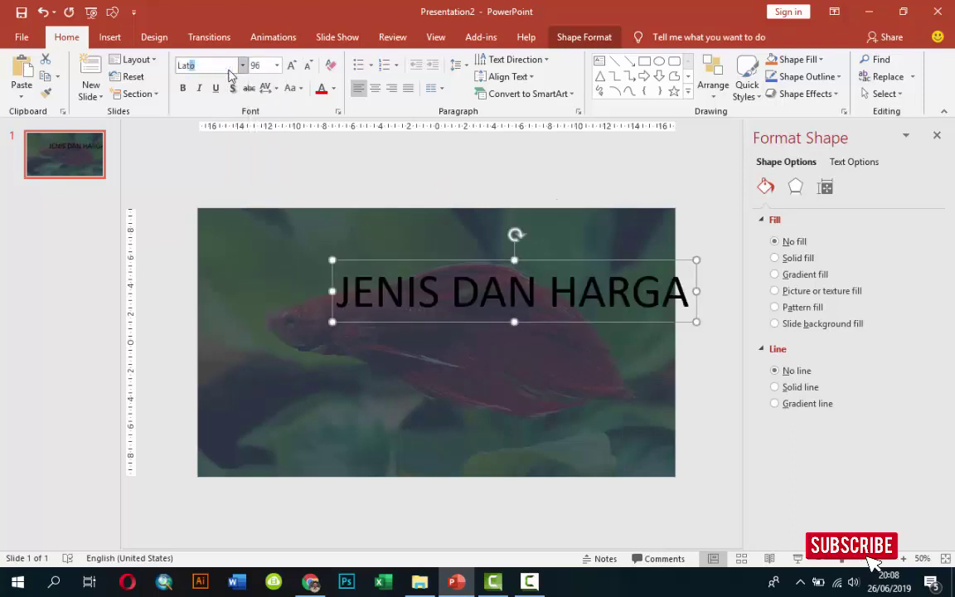
key("Return")
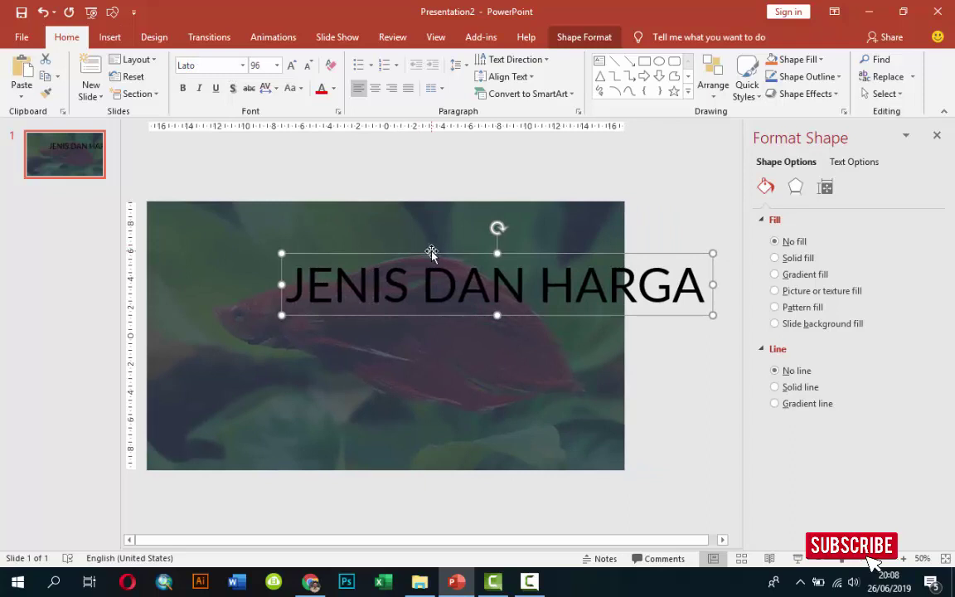
left_click_drag(429, 252, 314, 277)
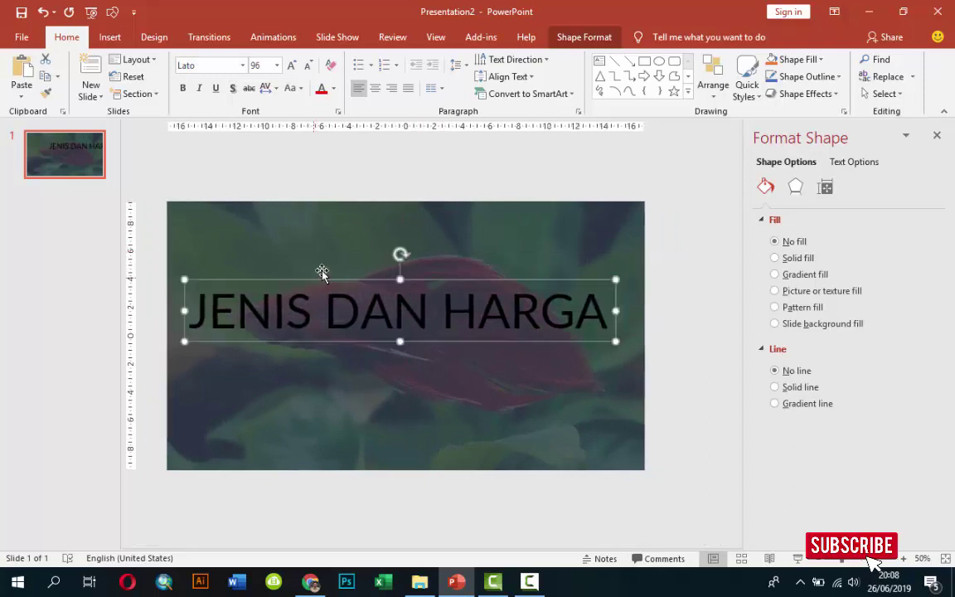
left_click(333, 89)
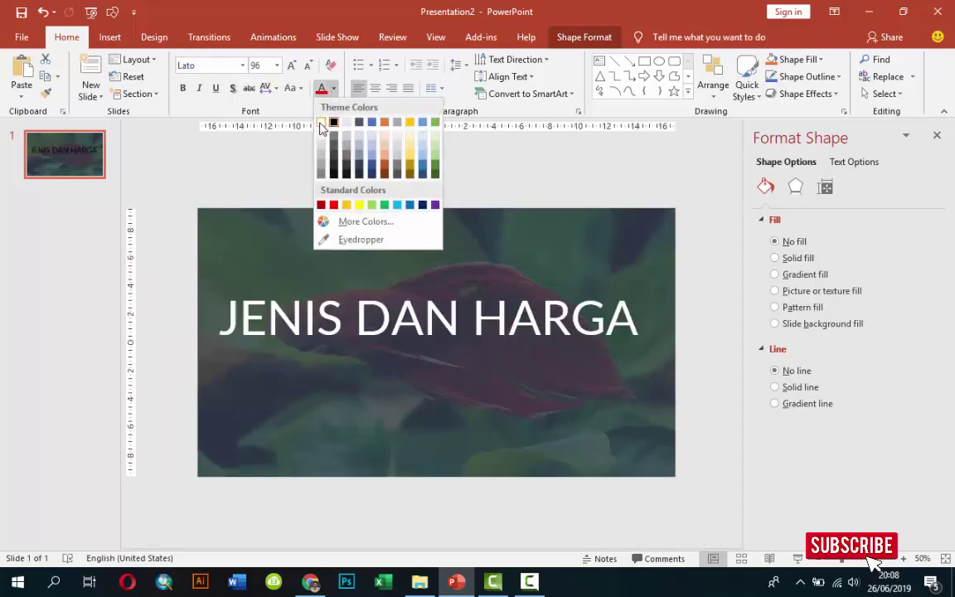
left_click(324, 122)
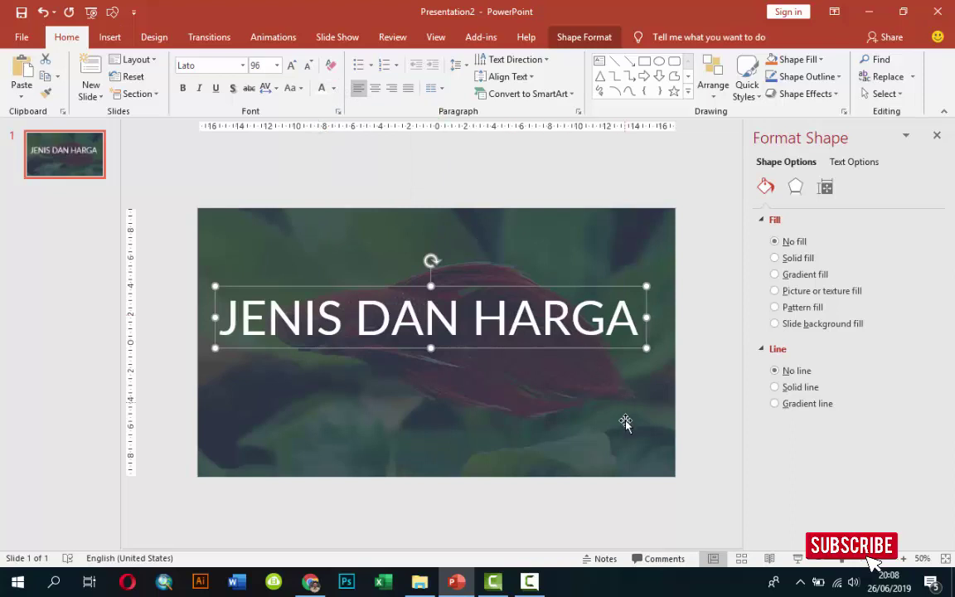
left_click_drag(505, 287, 511, 285)
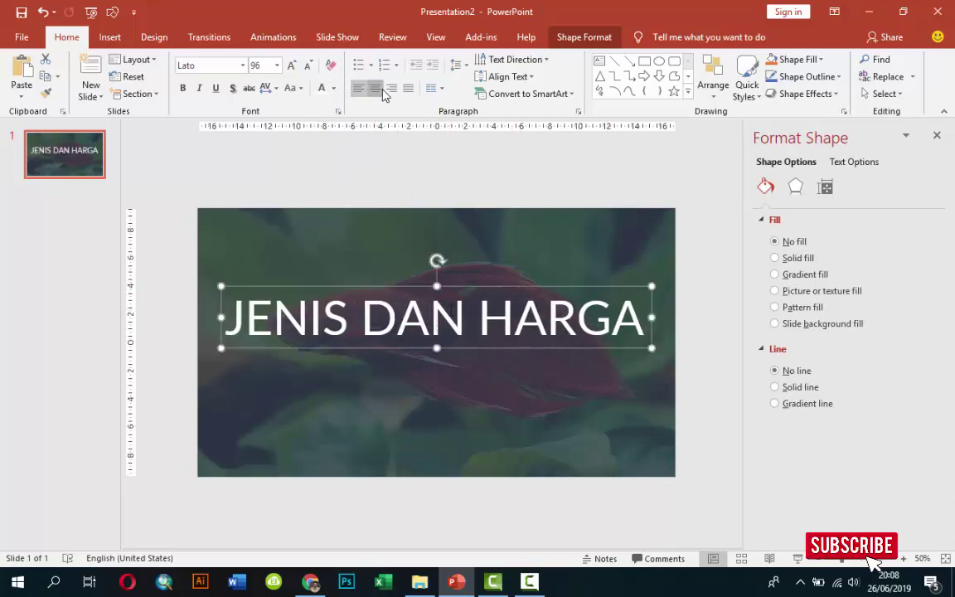
left_click(109, 36)
left_click(341, 157)
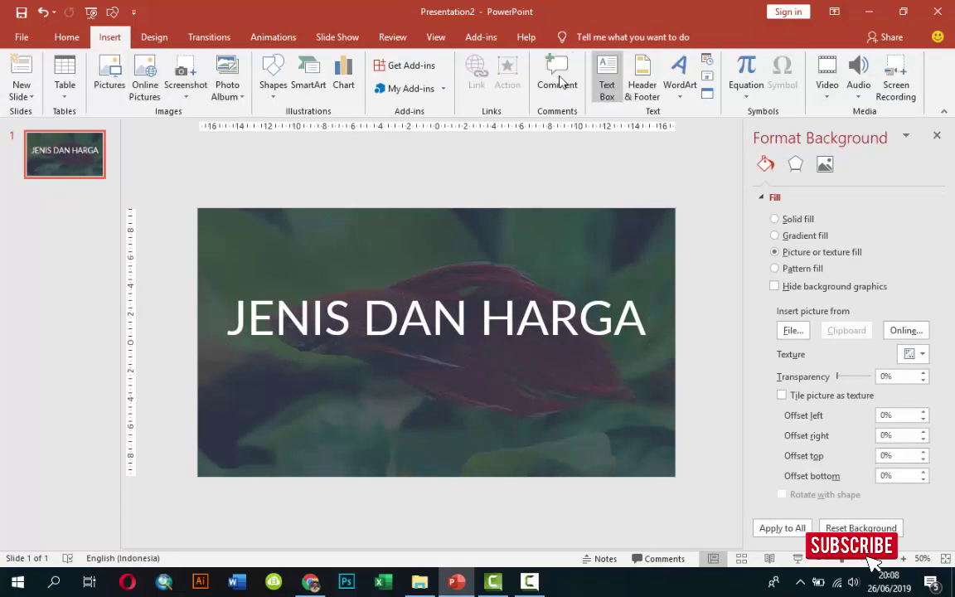
Add a text box reading 'IKAN CUPANG' below the title.
left_click(607, 79)
left_click(311, 180)
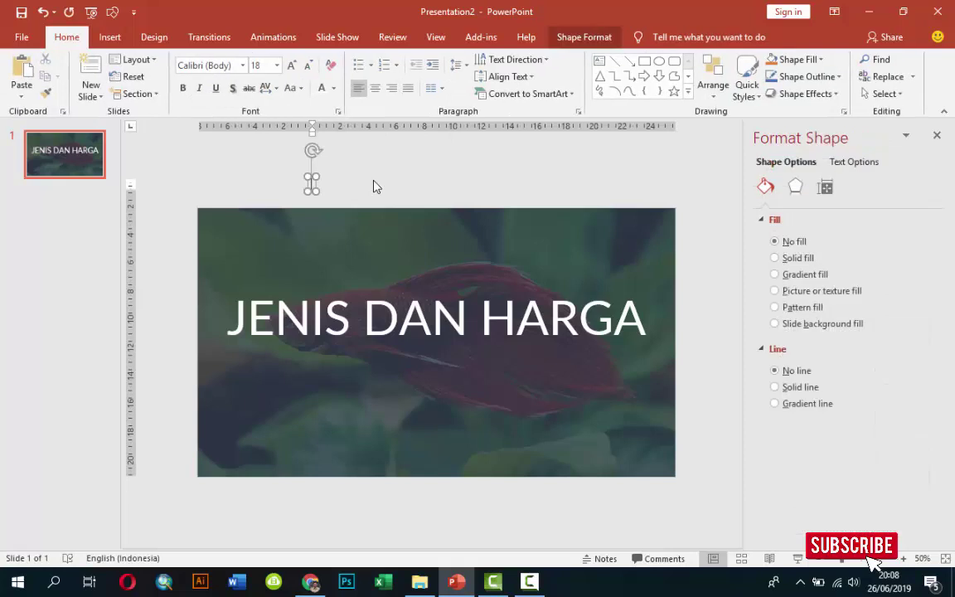
type("IKAN C")
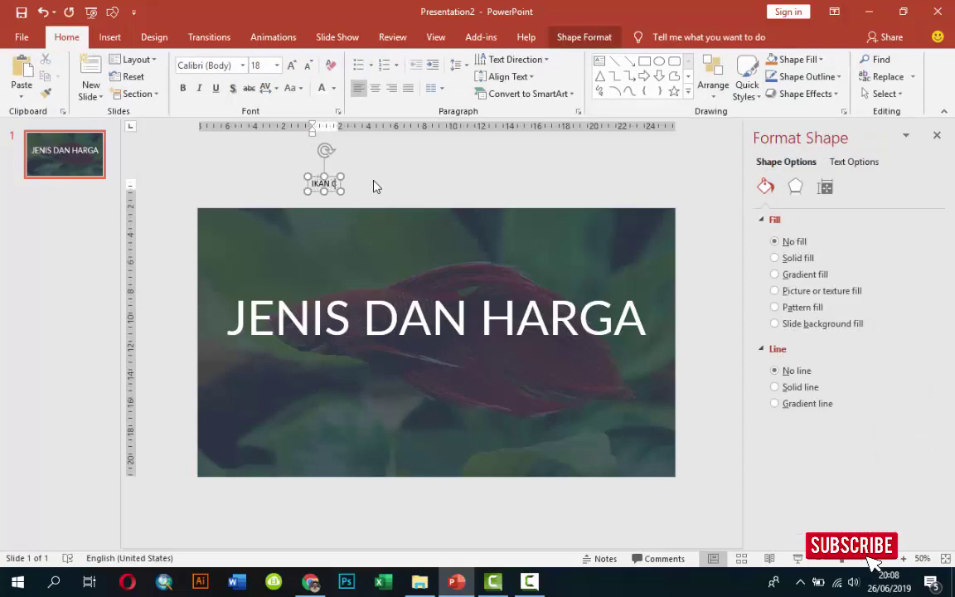
type("I")
key("BackSpace")
type("UPANG")
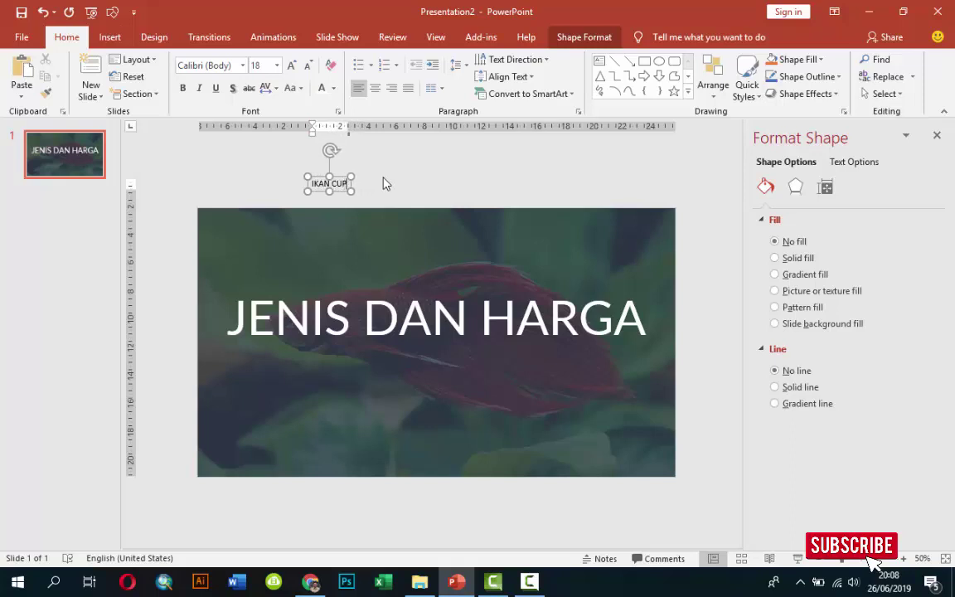
left_click_drag(347, 176, 407, 371)
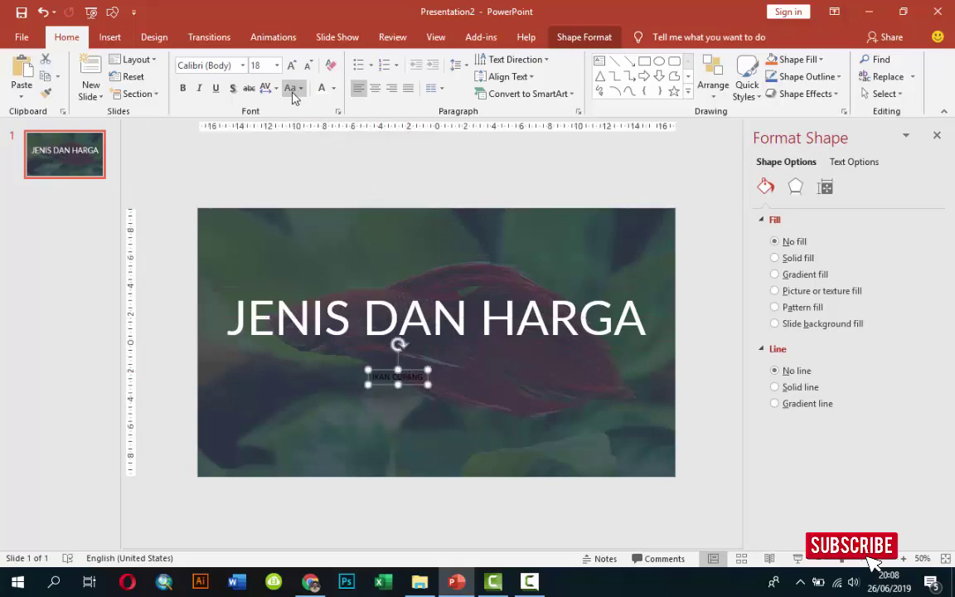
Make the subtitle white, 32 pt, centred, with very loose character spacing.
left_click(322, 90)
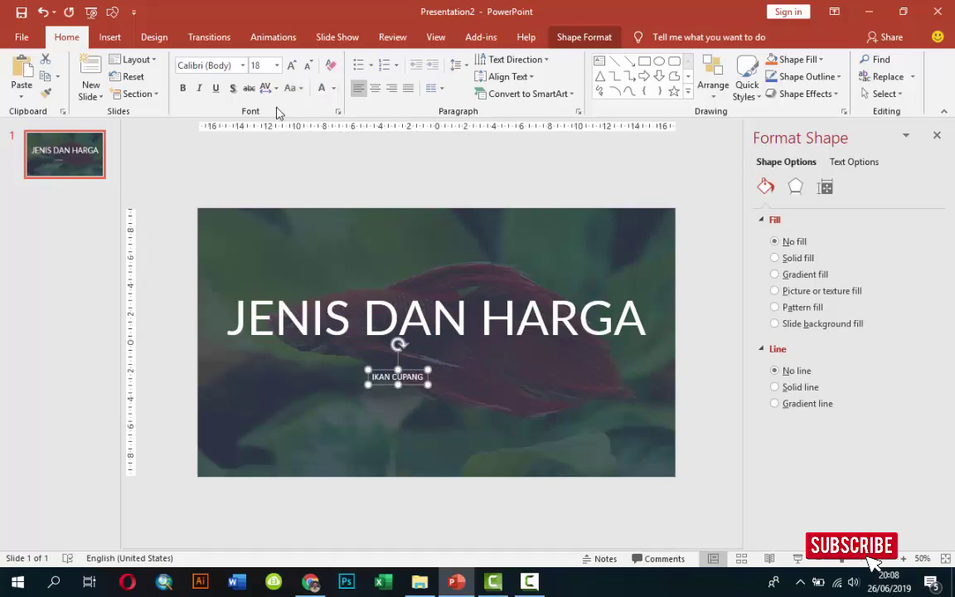
left_click(277, 66)
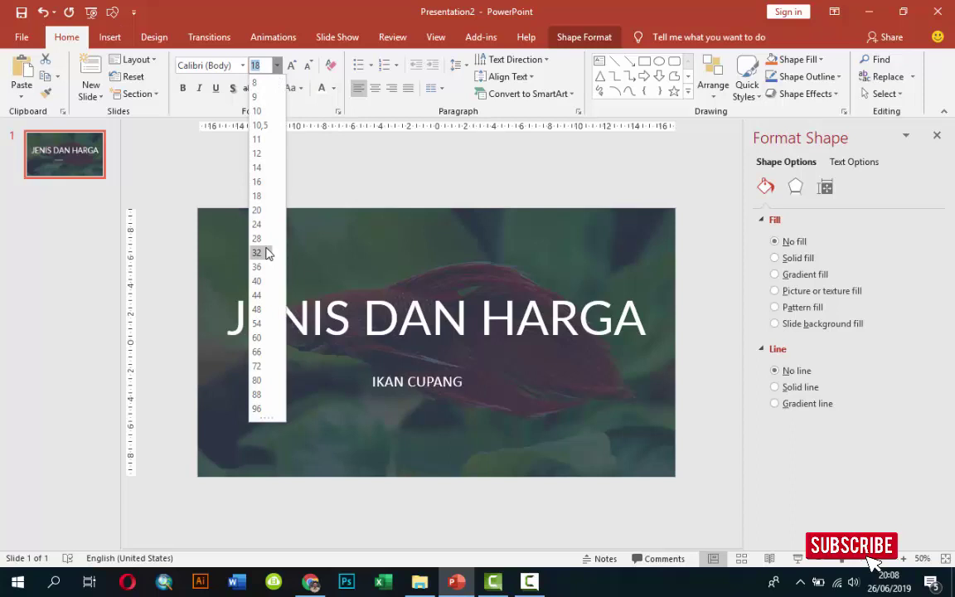
left_click(267, 253)
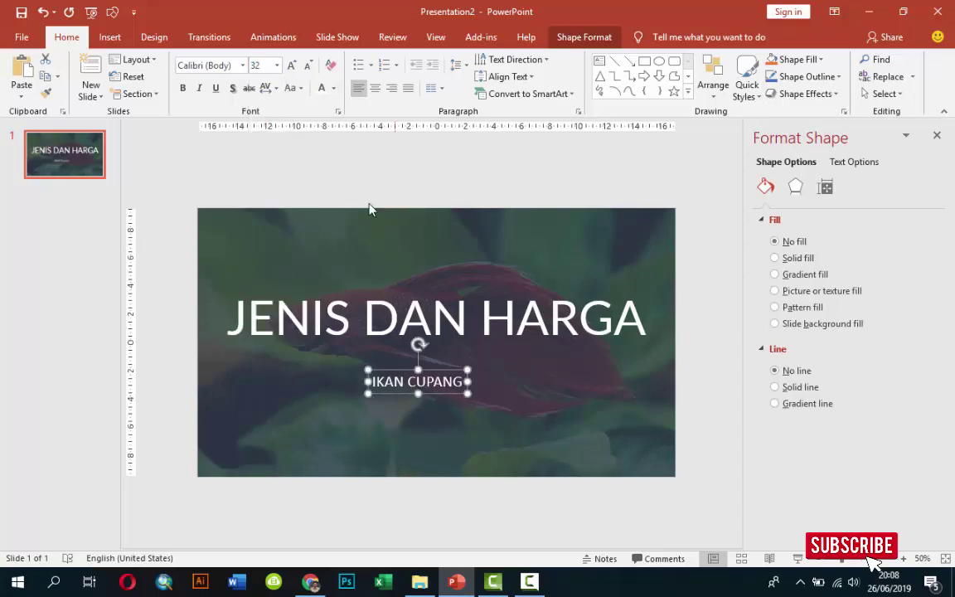
left_click(375, 88)
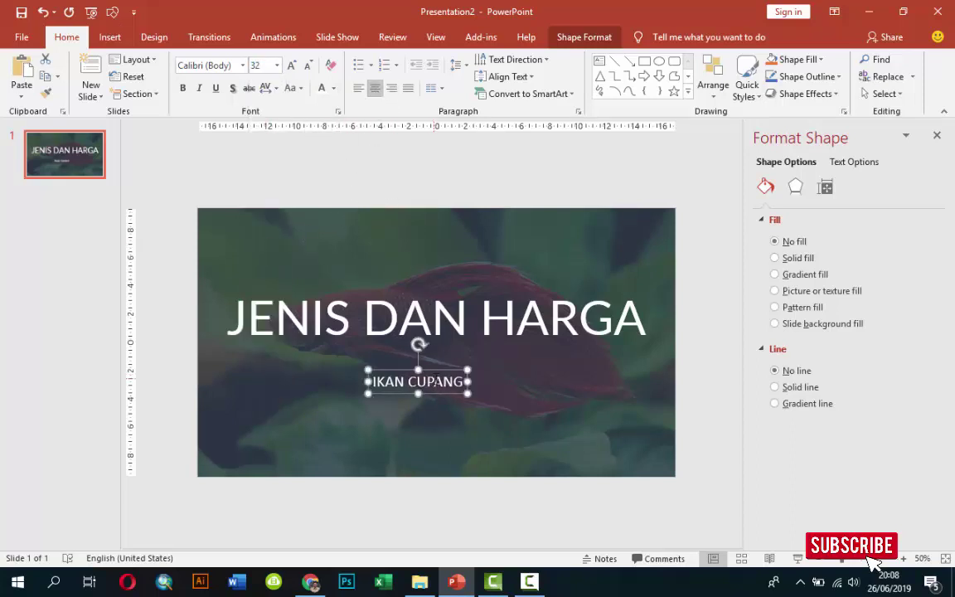
left_click_drag(435, 373, 443, 349)
left_click(443, 350)
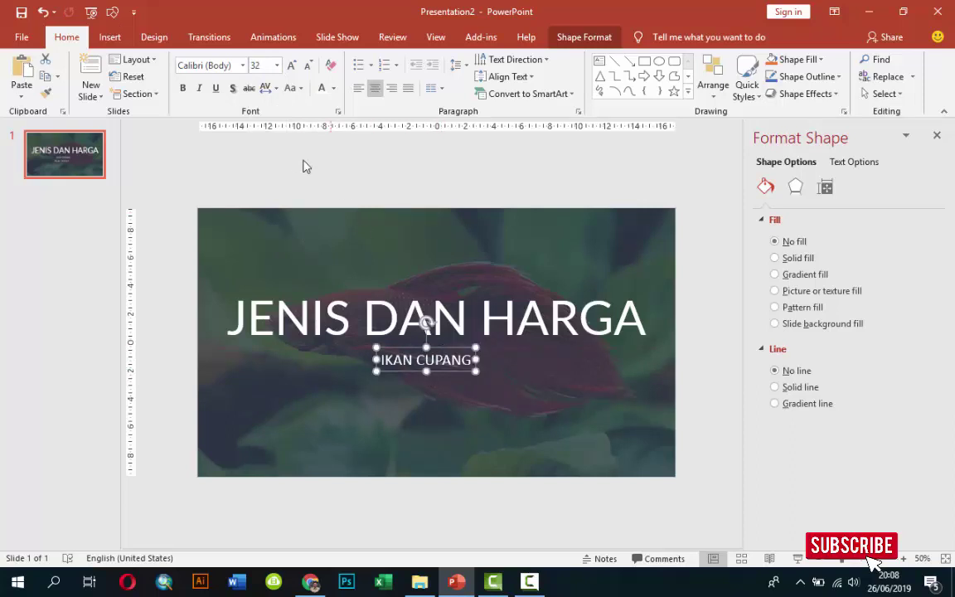
left_click(272, 88)
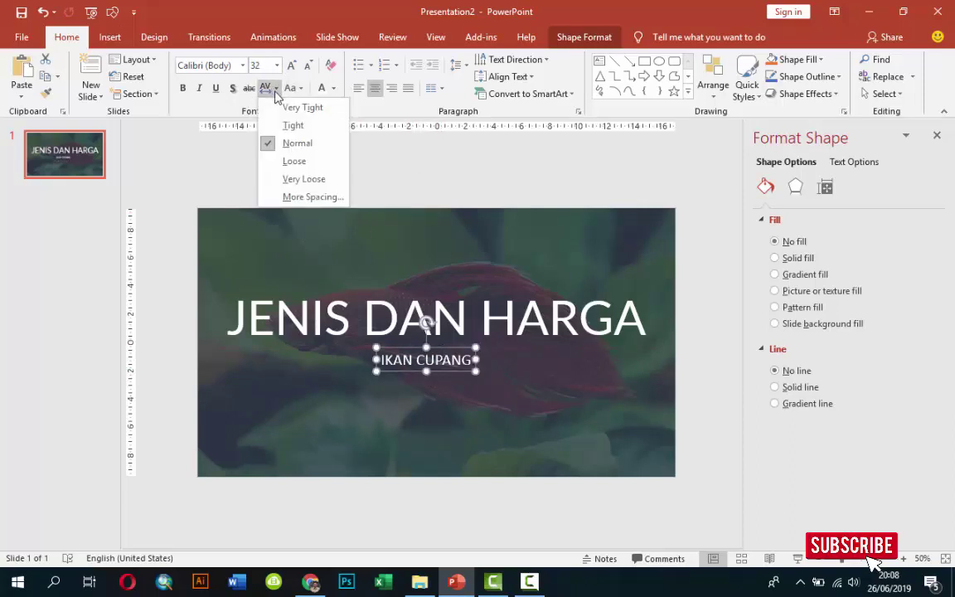
left_click(282, 180)
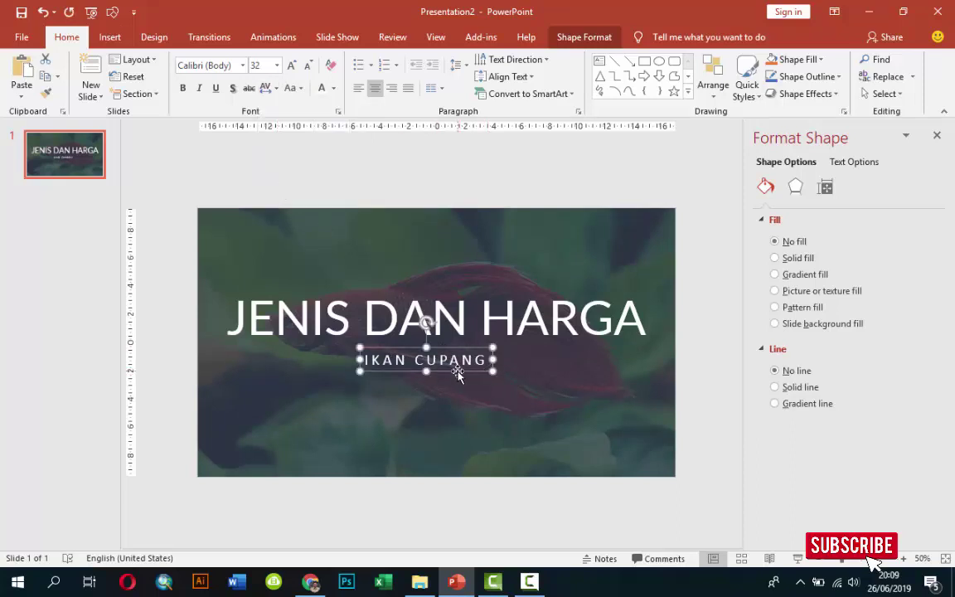
key("Right")
key("Right")
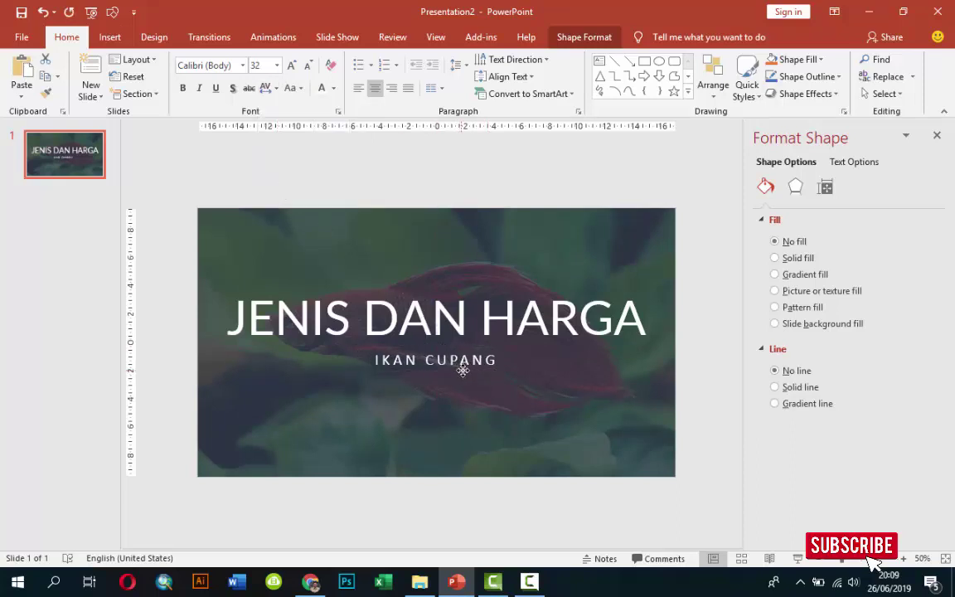
left_click(529, 581)
left_click(921, 470)
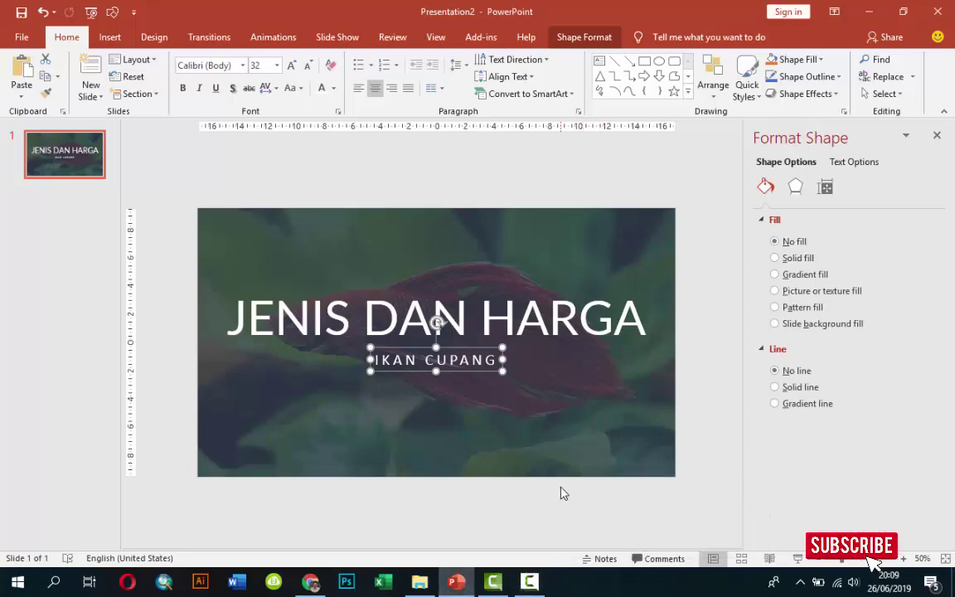
left_click(528, 581)
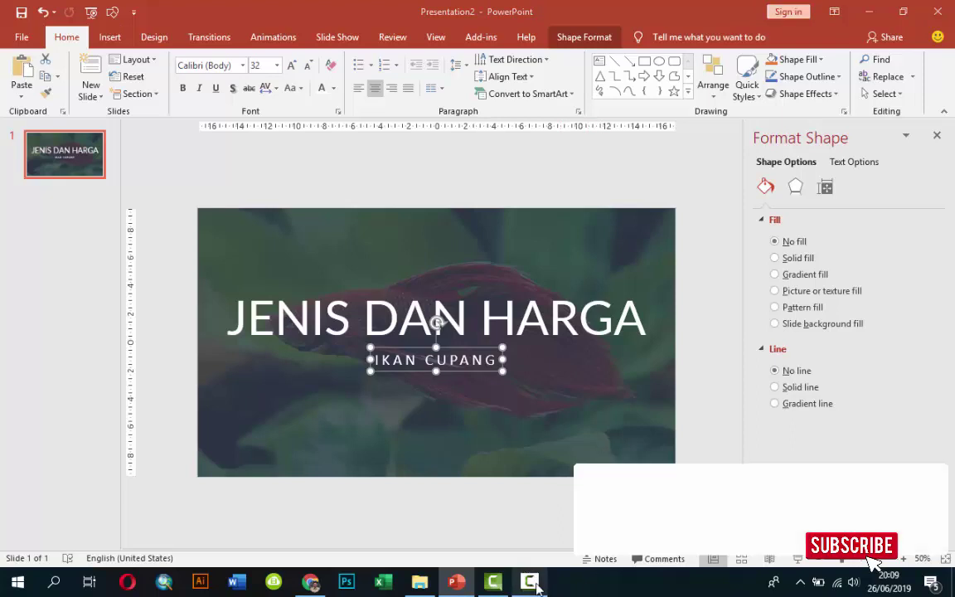
left_click(779, 448)
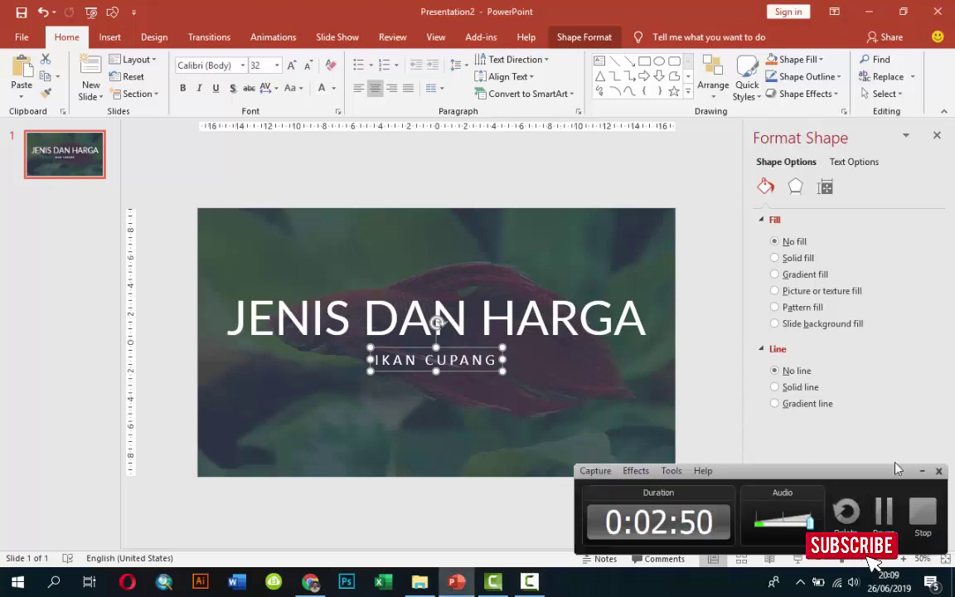
left_click(924, 470)
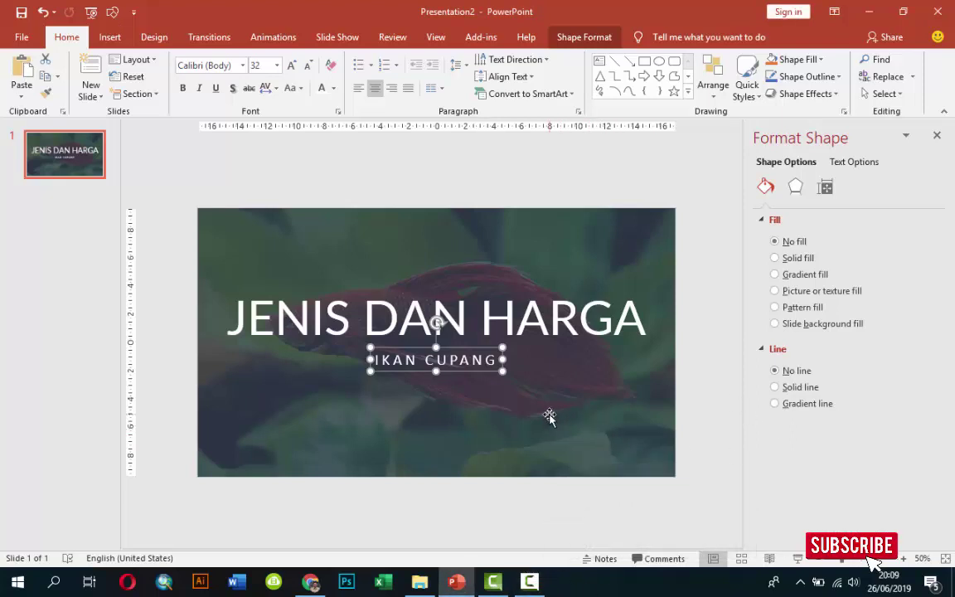
Inspect the JENIS DAN HARGA title box and the full-slide overlay rectangle.
left_click(427, 172)
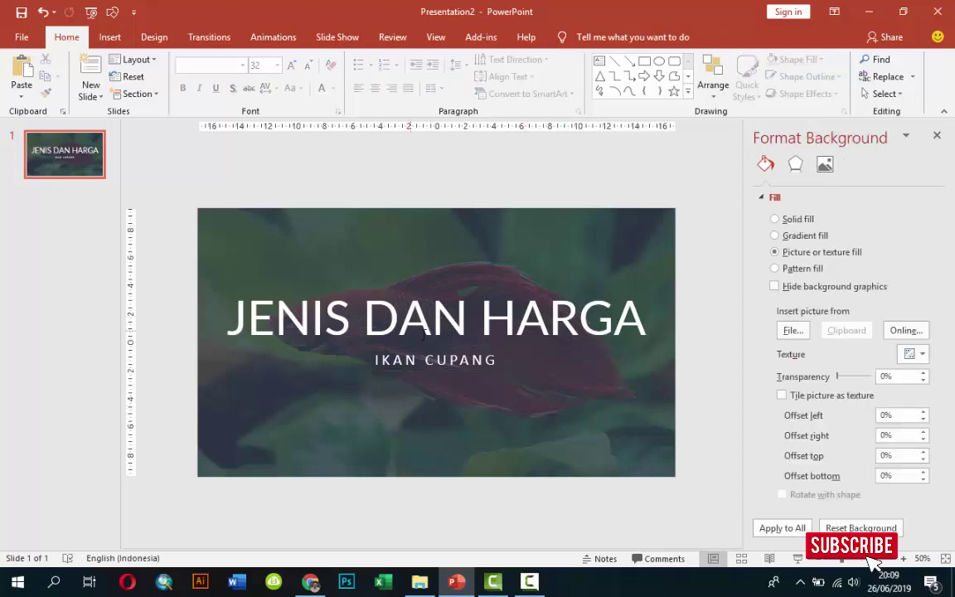
left_click(460, 293)
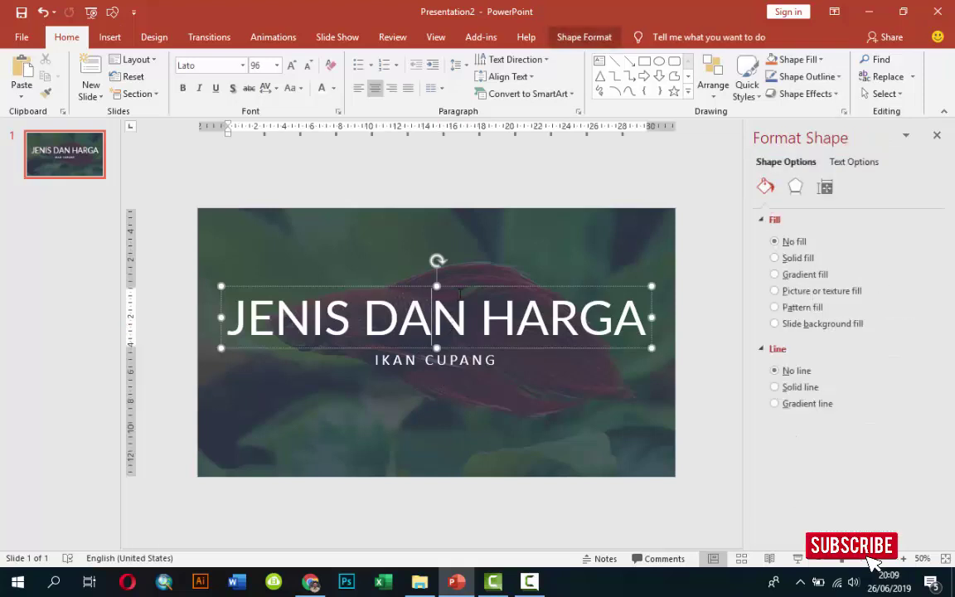
left_click(465, 286)
left_click(470, 365)
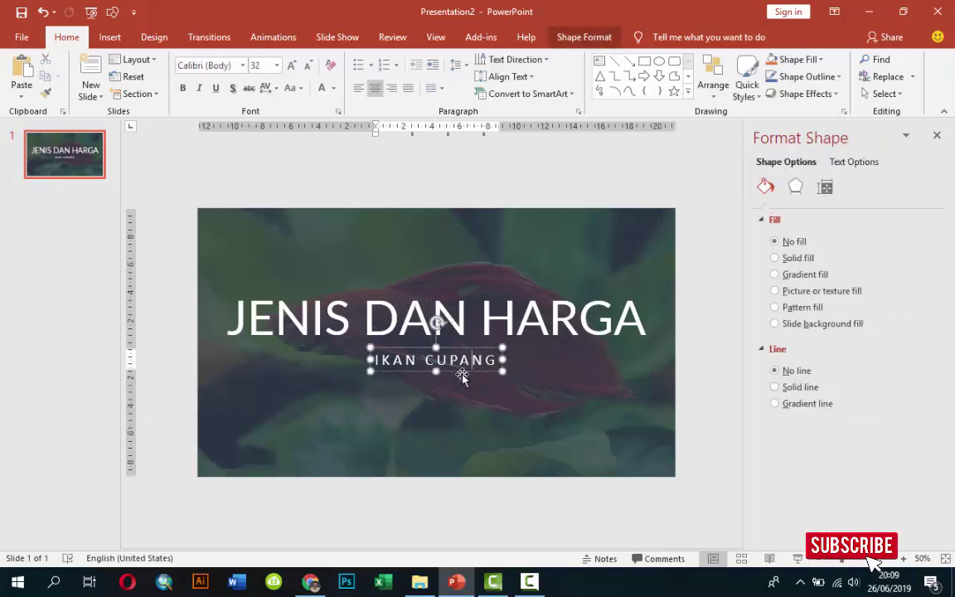
left_click(458, 375)
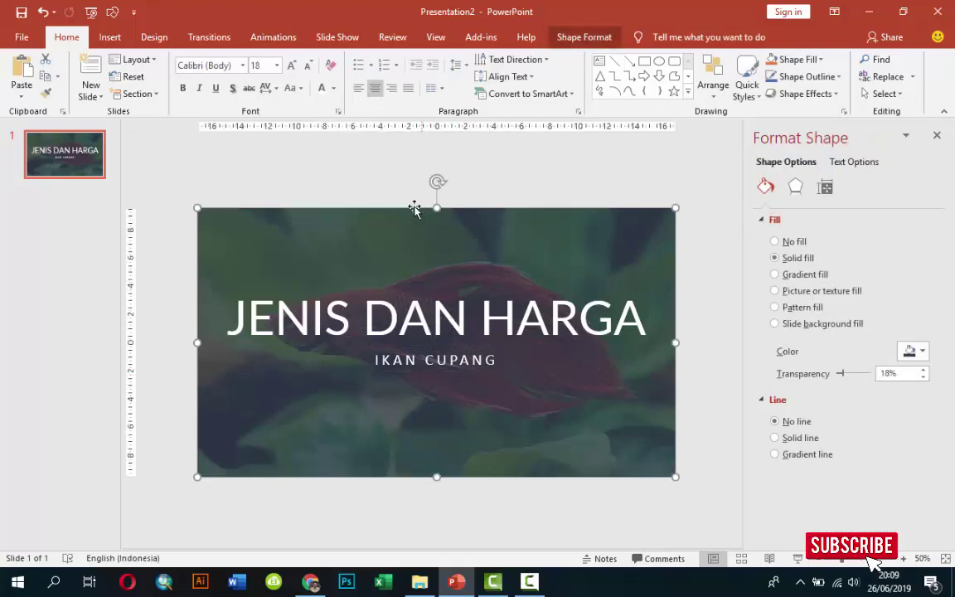
left_click(472, 307)
left_click(395, 294)
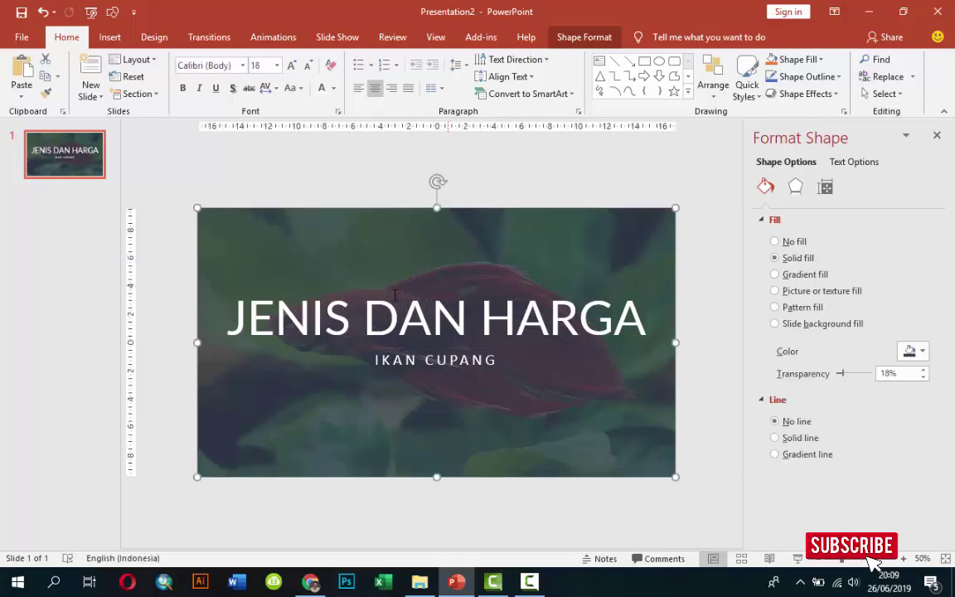
Add a new second slide and delete its title and text placeholders.
right_click(67, 205)
left_click(98, 252)
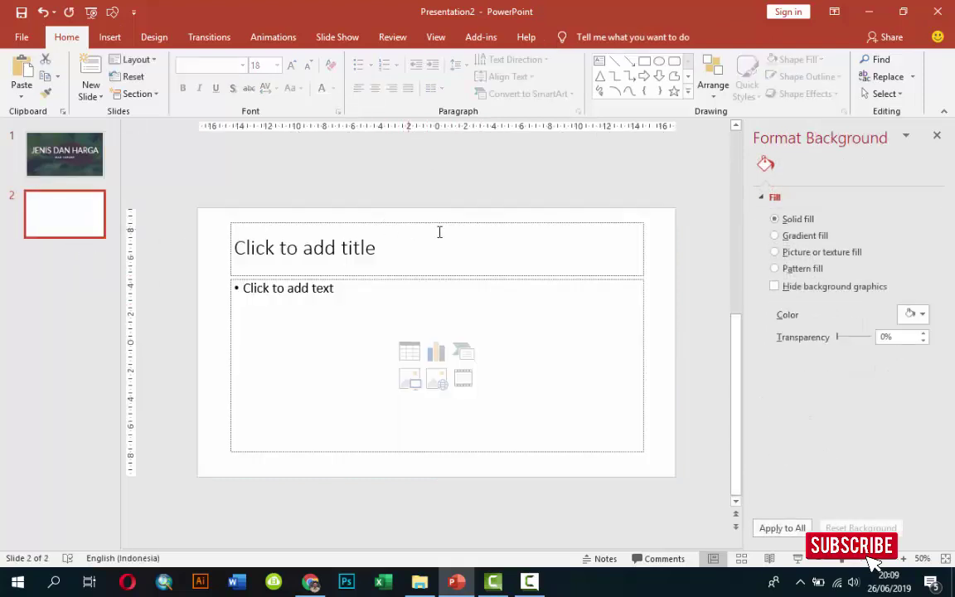
left_click(437, 223)
key("Delete")
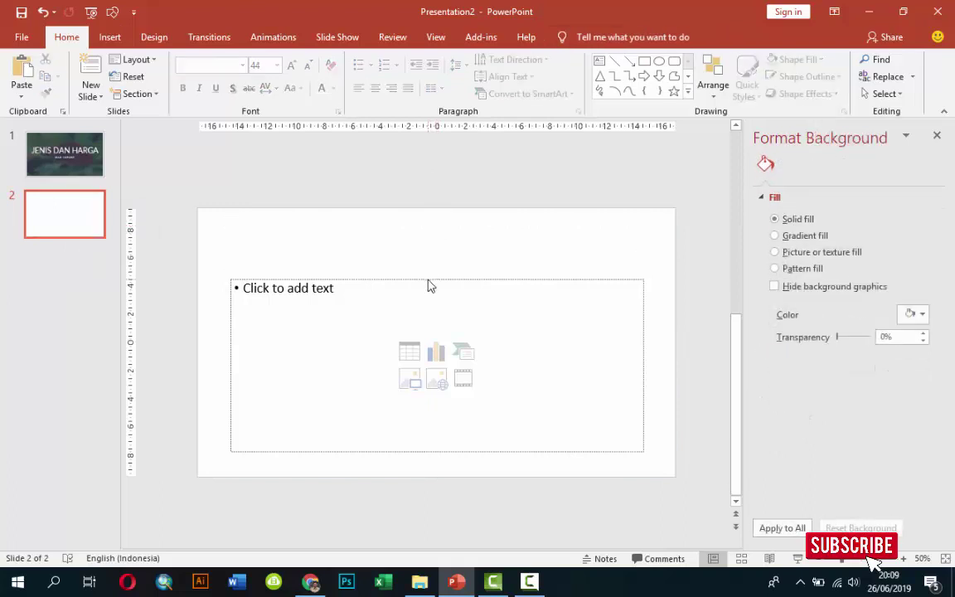
left_click(429, 279)
key("Delete")
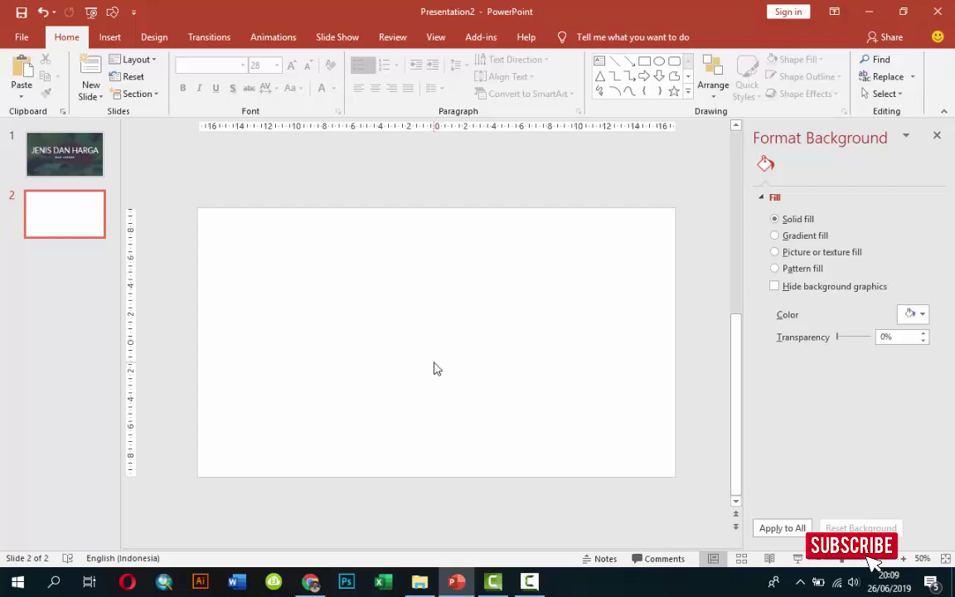
Draw a borderless rectangle banner across the top of slide 2.
left_click(109, 36)
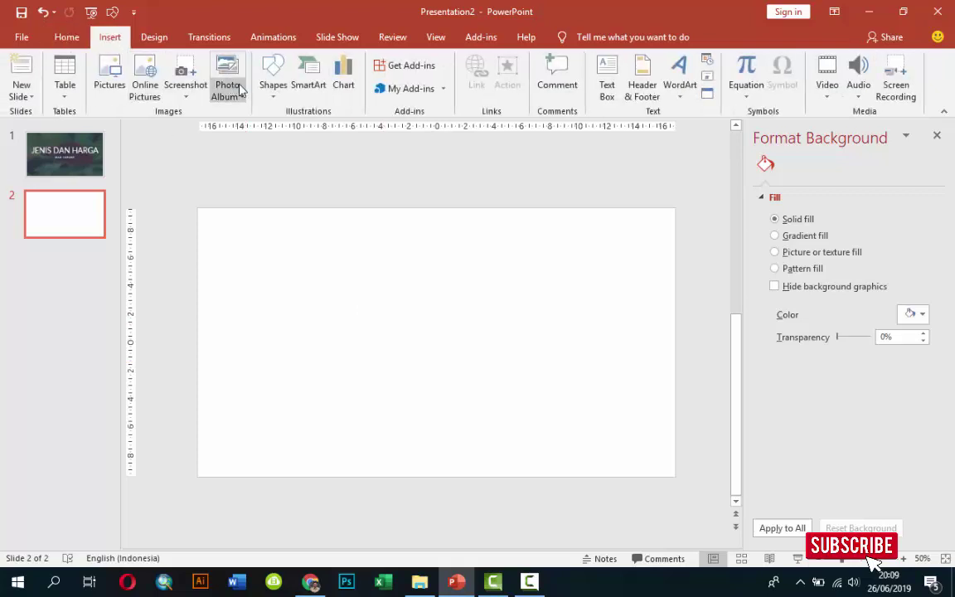
left_click(272, 87)
left_click(309, 129)
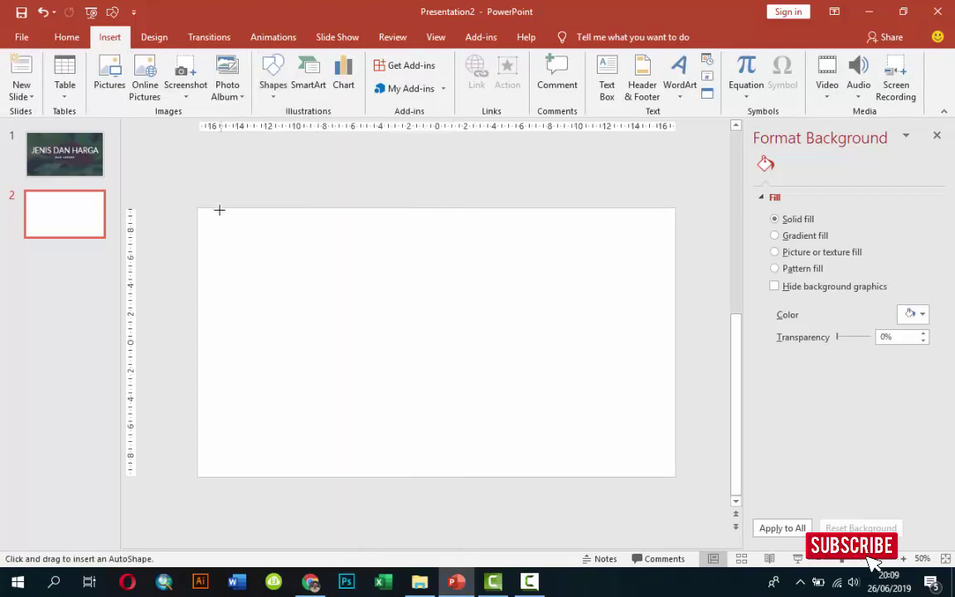
mouse_move(196, 207)
left_mouse_down()
mouse_move(674, 302)
mouse_move(674, 311)
left_mouse_up()
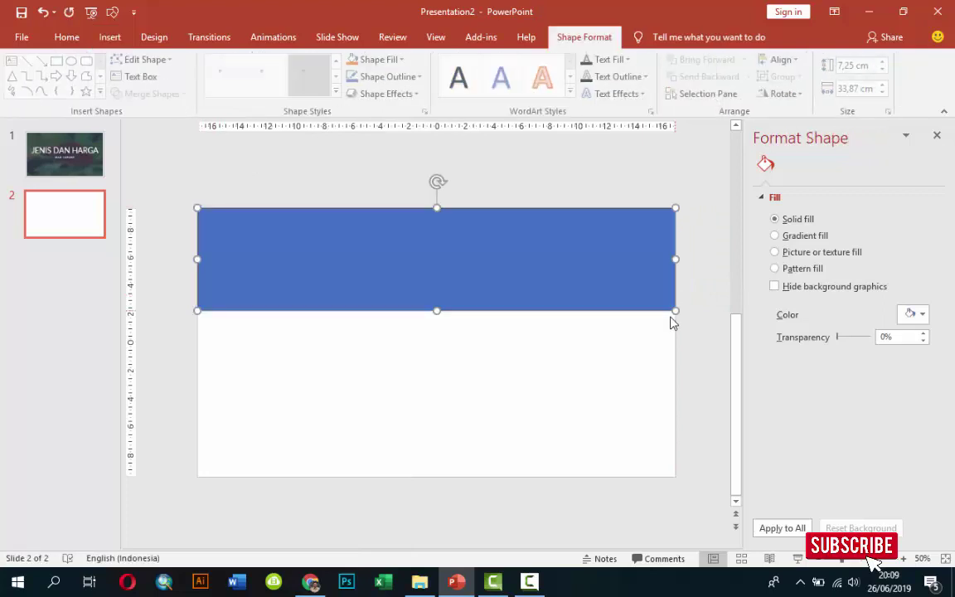
left_click(796, 422)
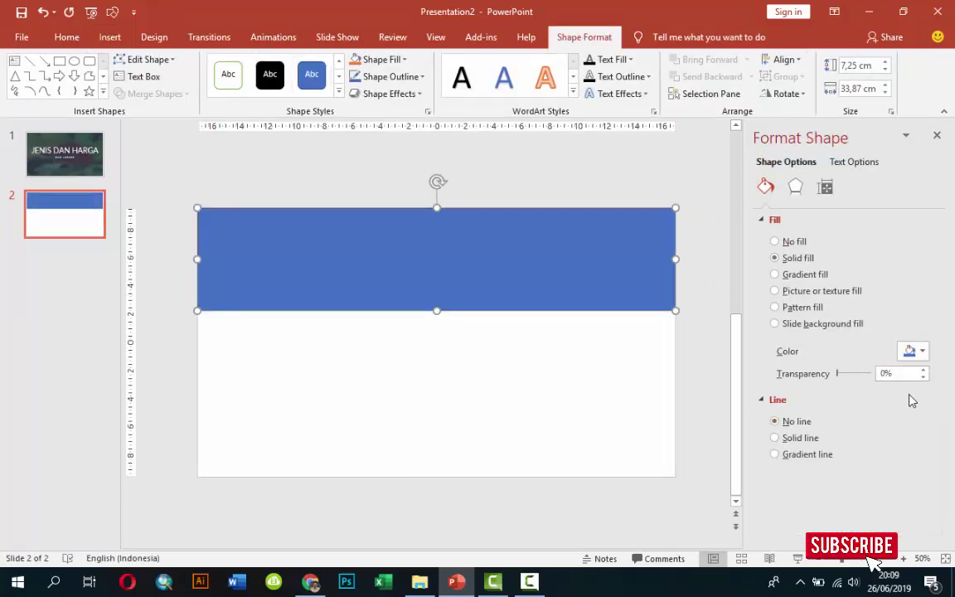
Fill the banner with the Betta-Fish-Tank-Mates picture.
left_click(816, 298)
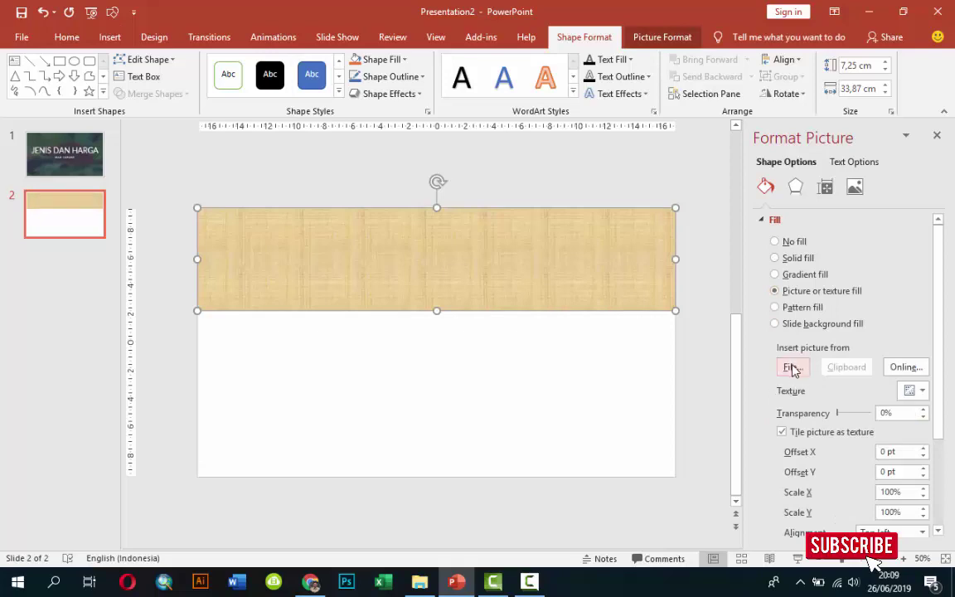
left_click(791, 366)
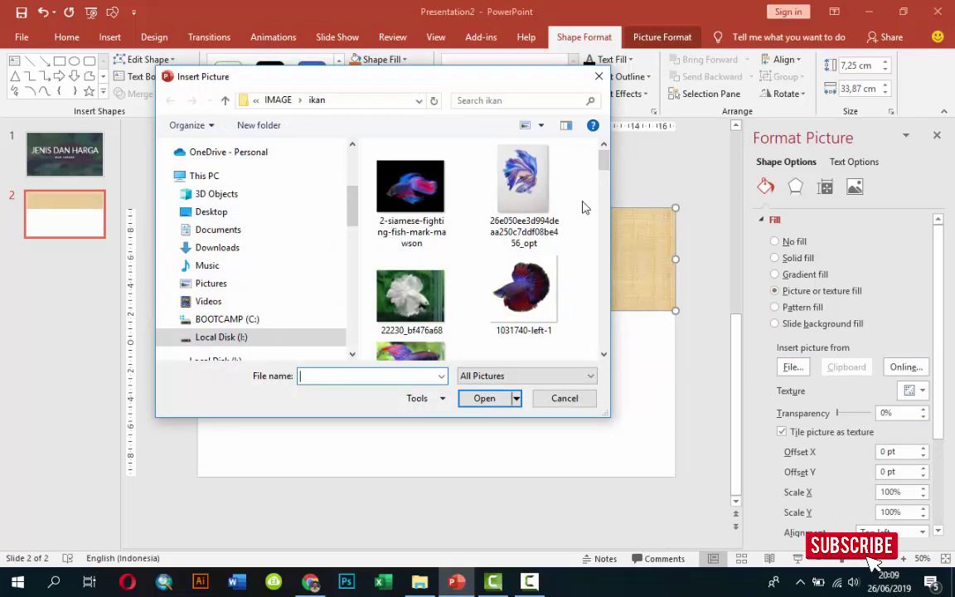
scroll(530, 182, "down", 2)
scroll(498, 195, "down", 1)
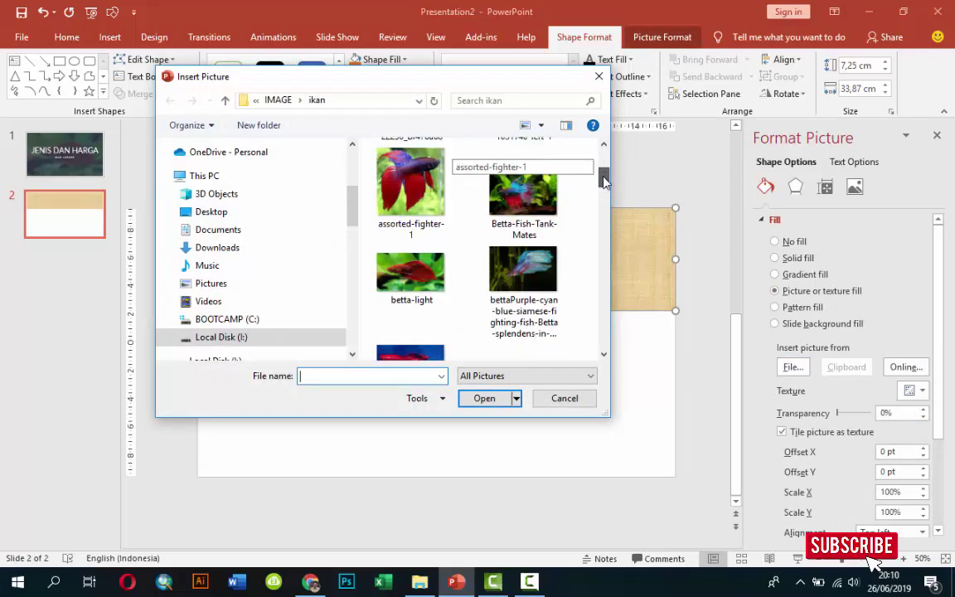
left_click(493, 193)
scroll(498, 273, "down", 2)
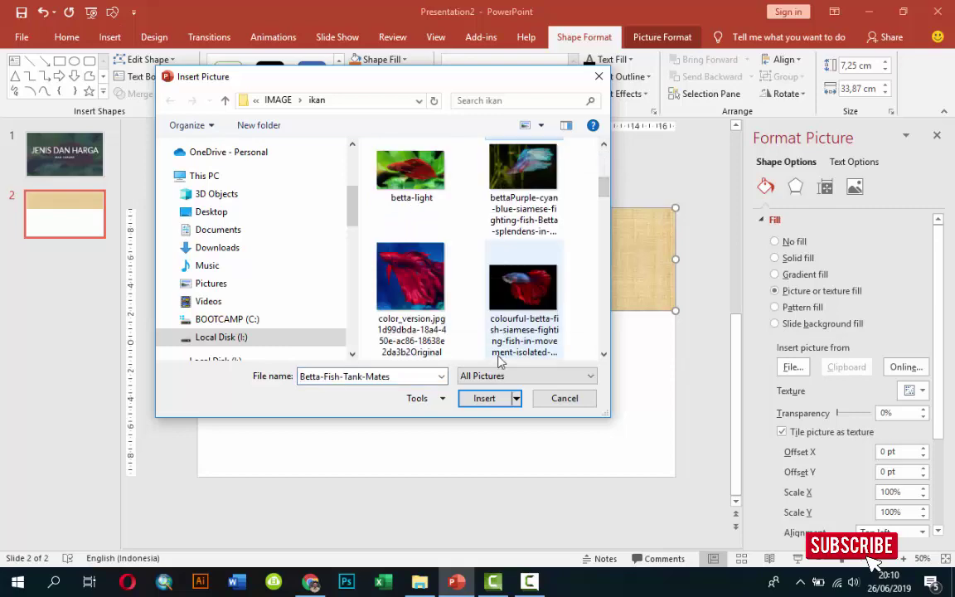
left_click(484, 399)
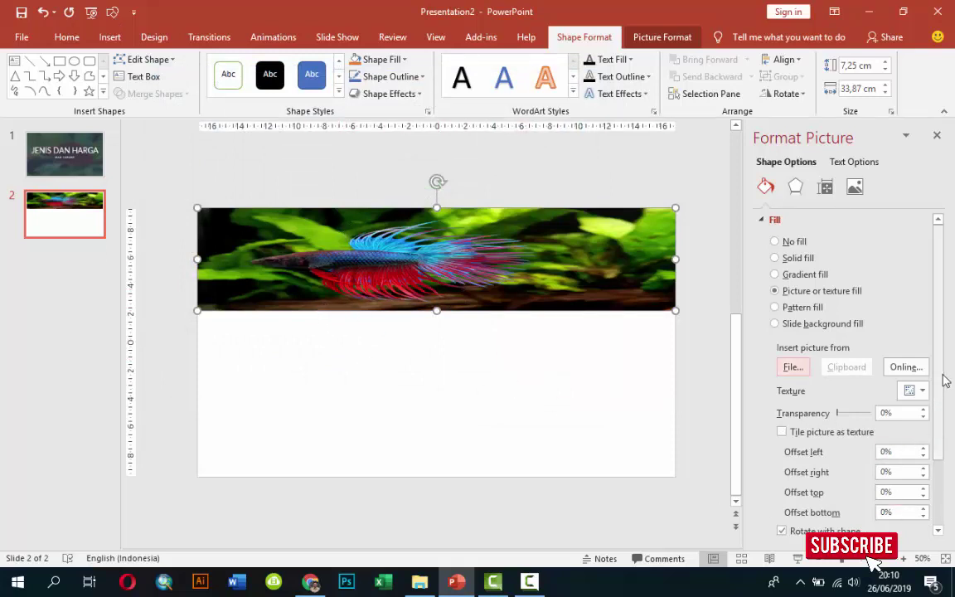
scroll(945, 380, "down", 3)
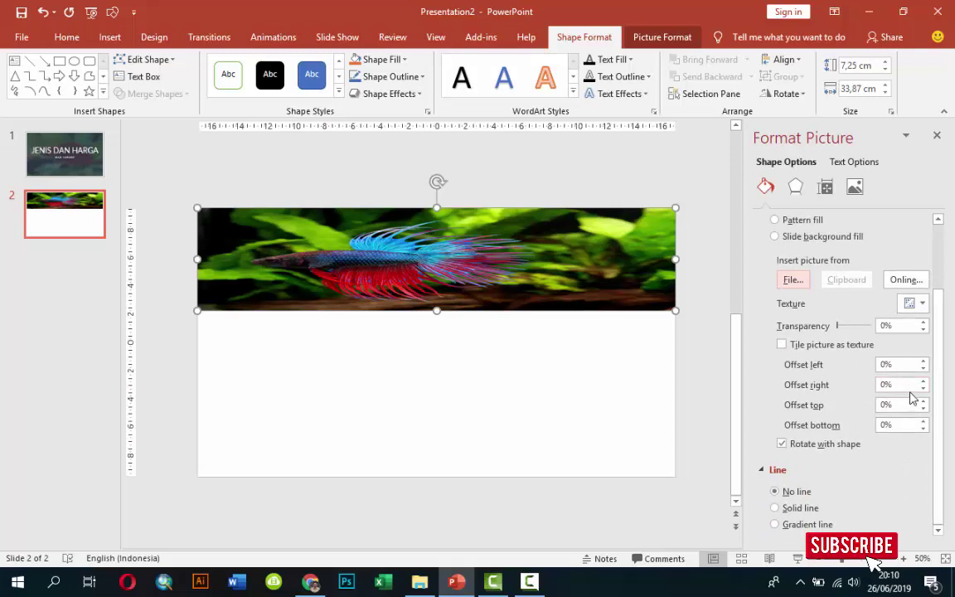
Set the picture's top and bottom offsets to -43% to show the whole fish.
left_click(922, 409)
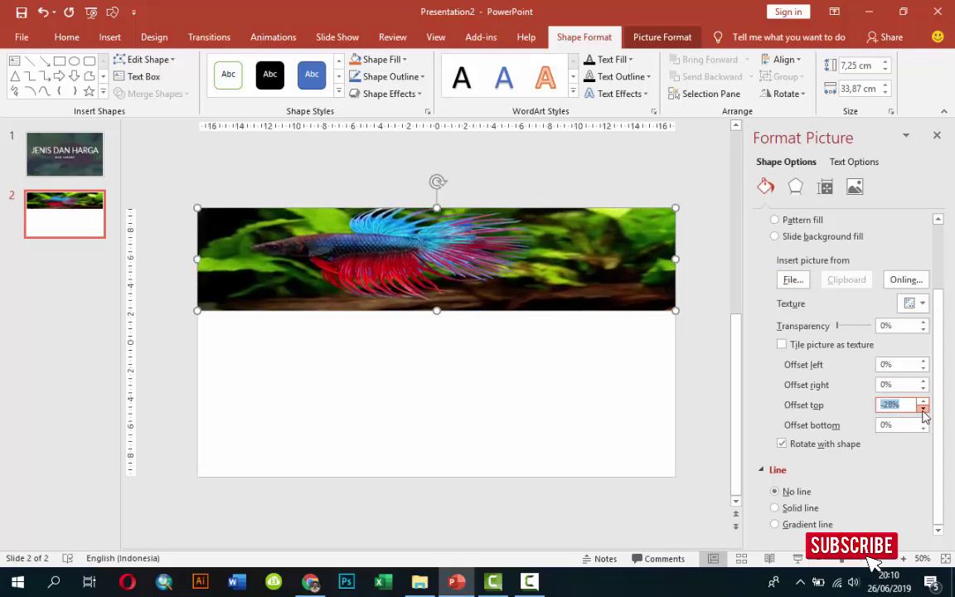
left_click(922, 428)
mouse_move(923, 428)
left_mouse_down()
mouse_move(929, 438)
mouse_move(919, 442)
left_mouse_up()
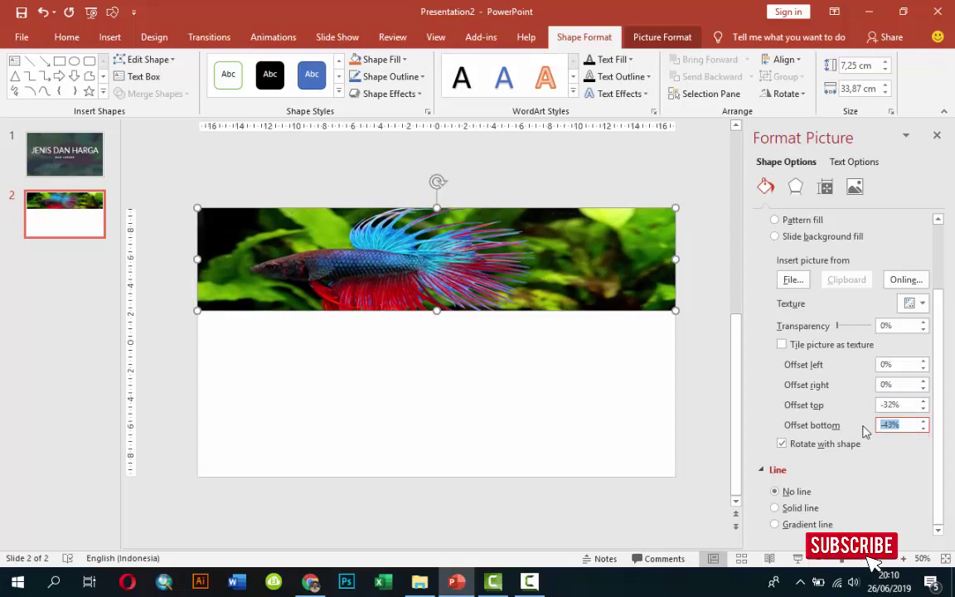
double_click(922, 401)
left_click(922, 402)
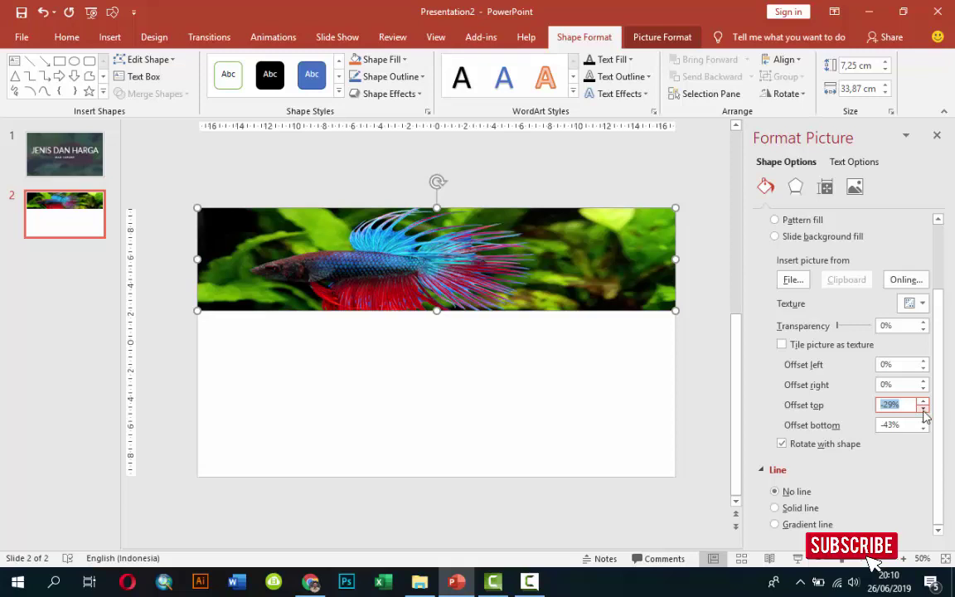
left_click_drag(924, 412, 922, 412)
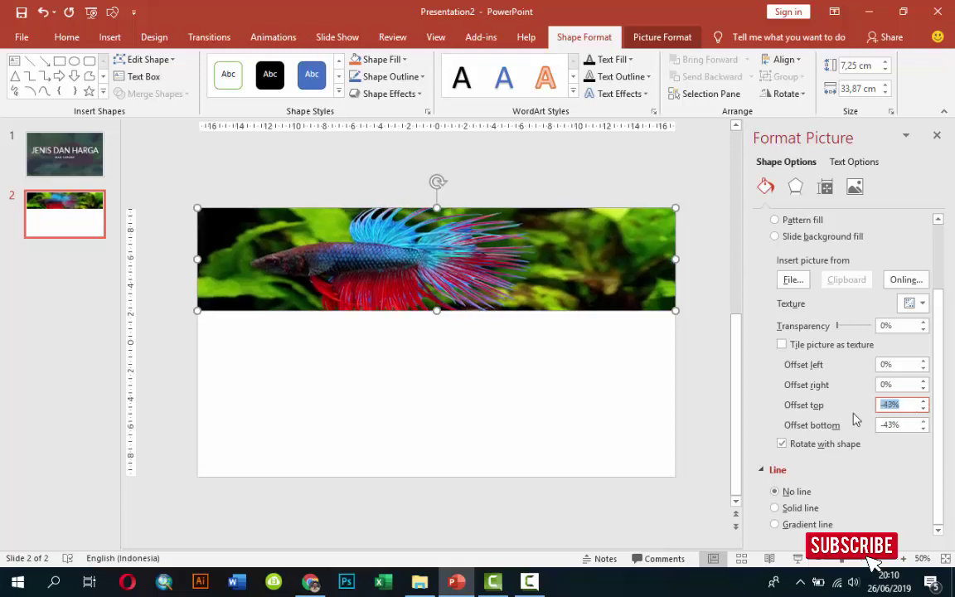
left_click(507, 371)
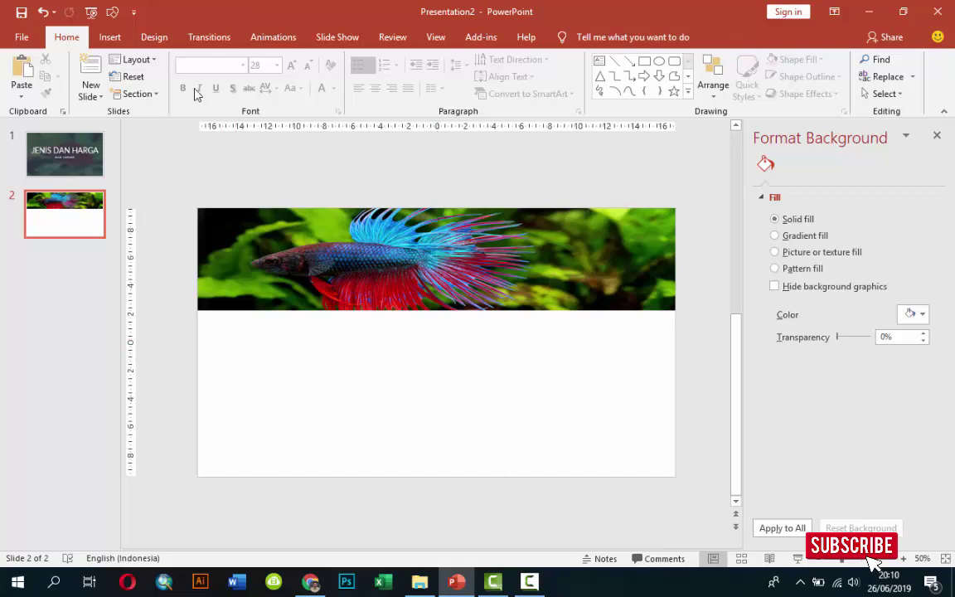
Add a text box reading 'JENIS IKAN CUPANG' just under the banner.
left_click(110, 36)
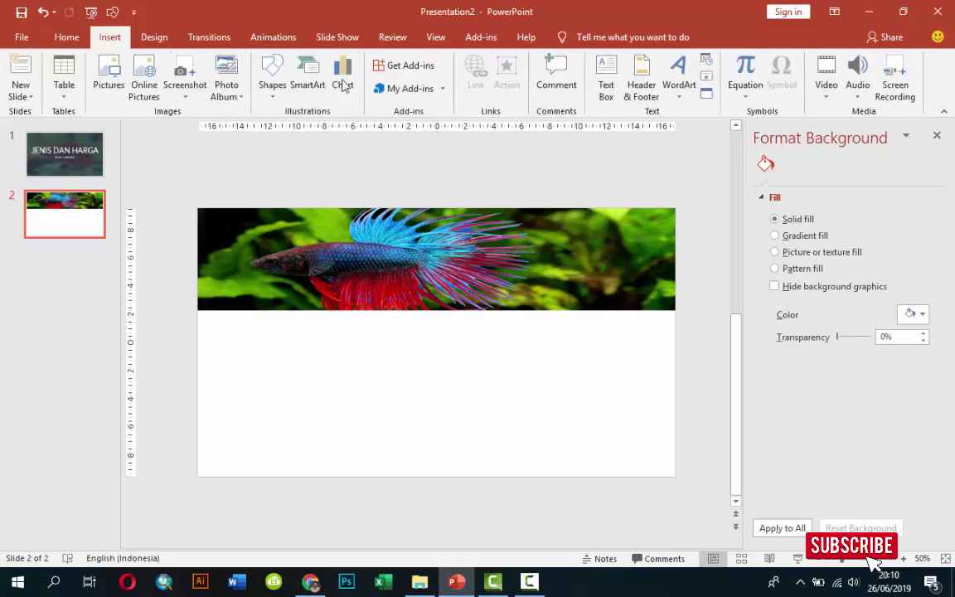
left_click(603, 83)
left_click(355, 353)
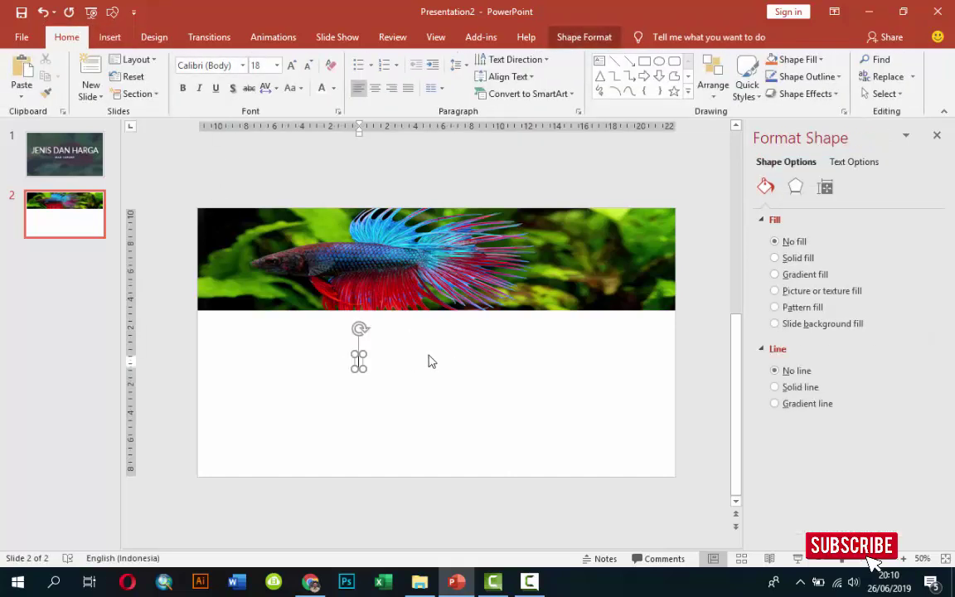
type("JENIS IKAN")
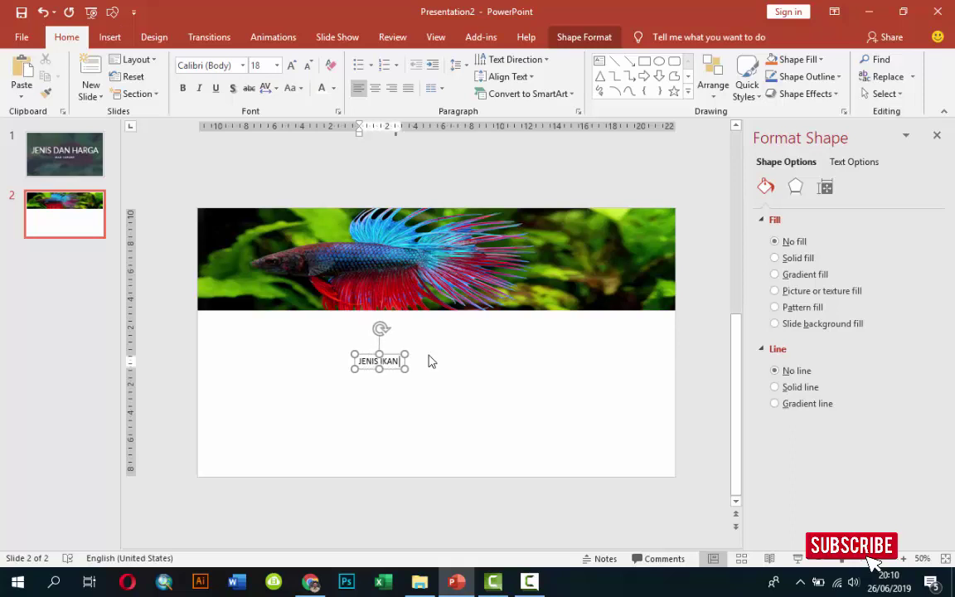
type(" CUPANG")
left_click_drag(416, 354, 448, 326)
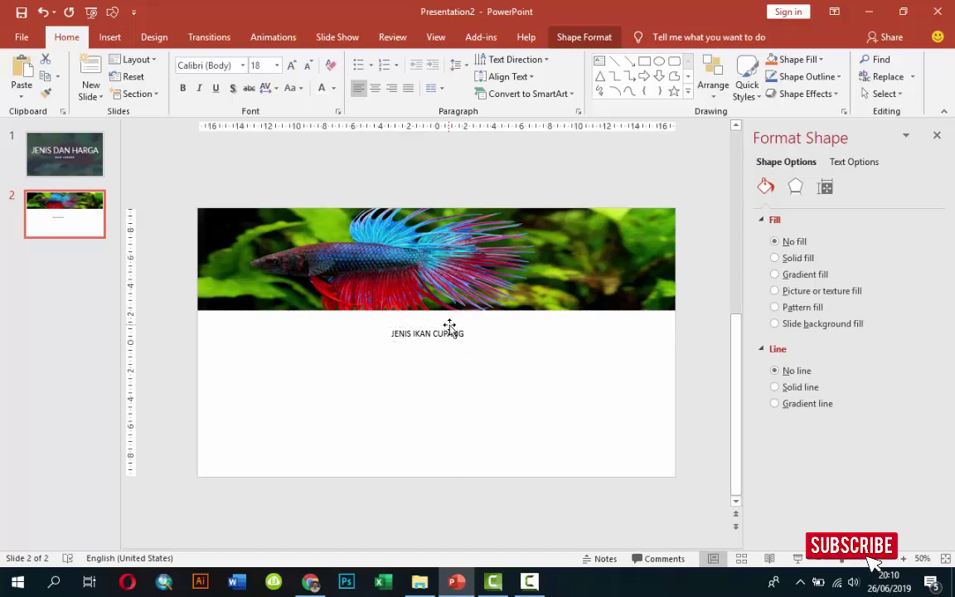
Set the heading to Lato 28 pt and centre it beneath the banner.
left_click(242, 66)
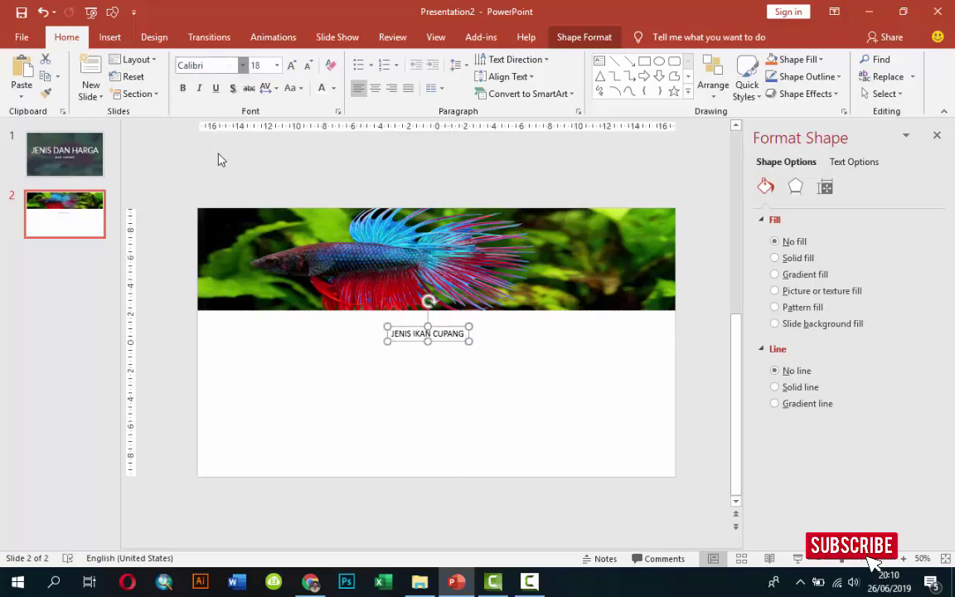
left_click(220, 156)
left_click(276, 65)
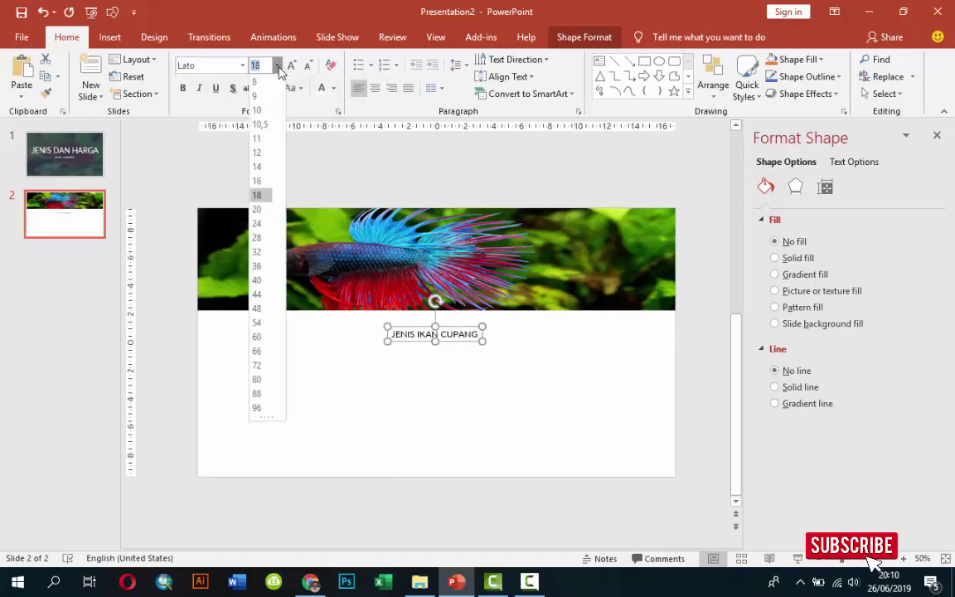
left_click(257, 239)
left_click_drag(442, 352, 417, 344)
left_click(430, 365)
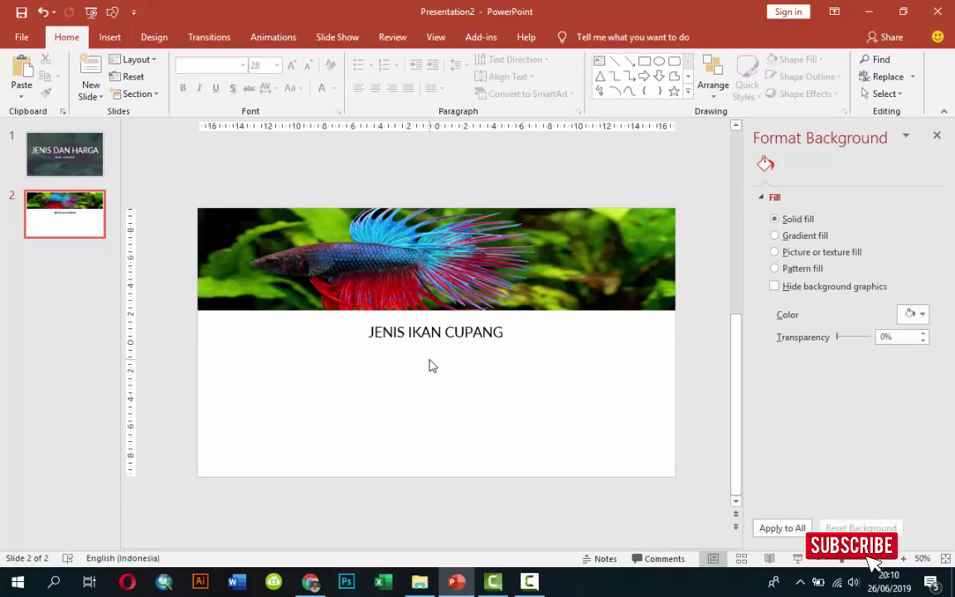
left_click(310, 581)
scroll(390, 294, "up", 10)
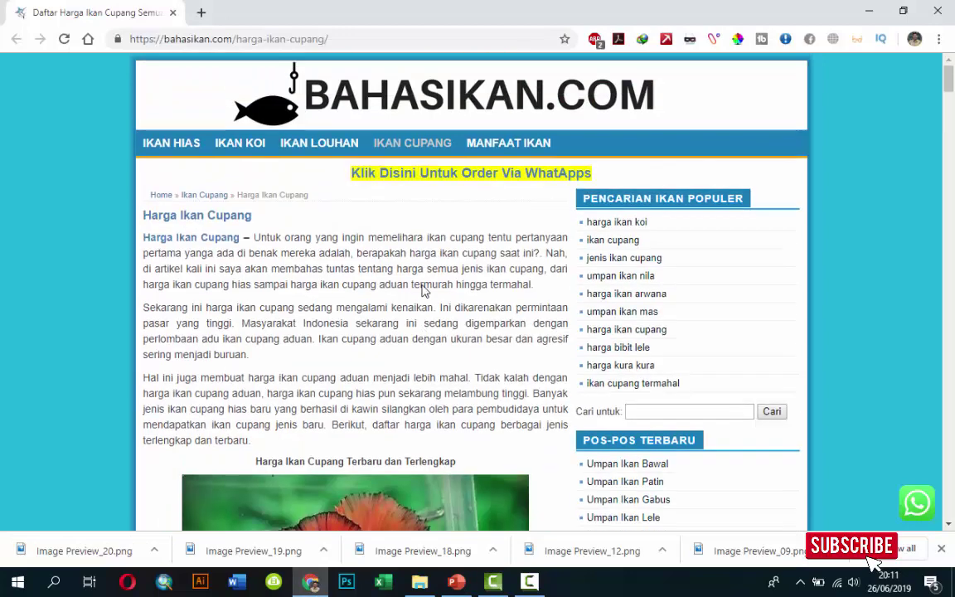
scroll(393, 290, "down", 3)
scroll(390, 297, "down", 3)
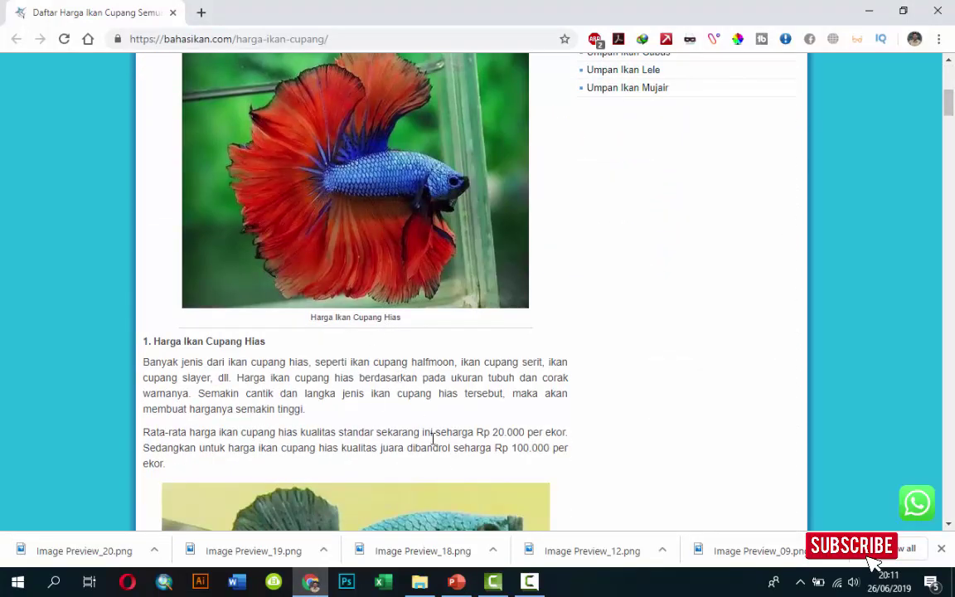
left_click(451, 581)
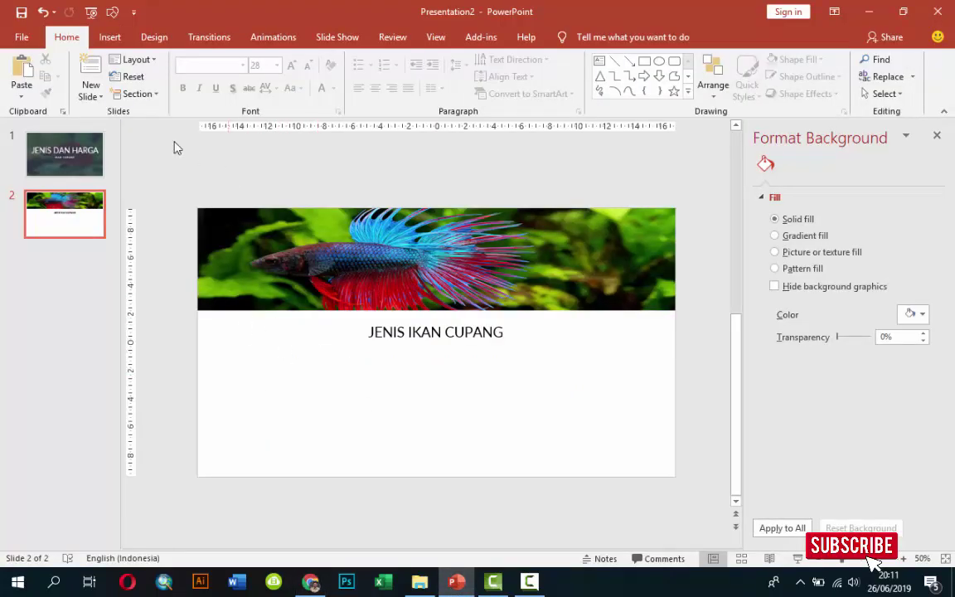
Draw a borderless square at the lower left of slide 2.
left_click(110, 39)
left_click(273, 83)
left_click(282, 127)
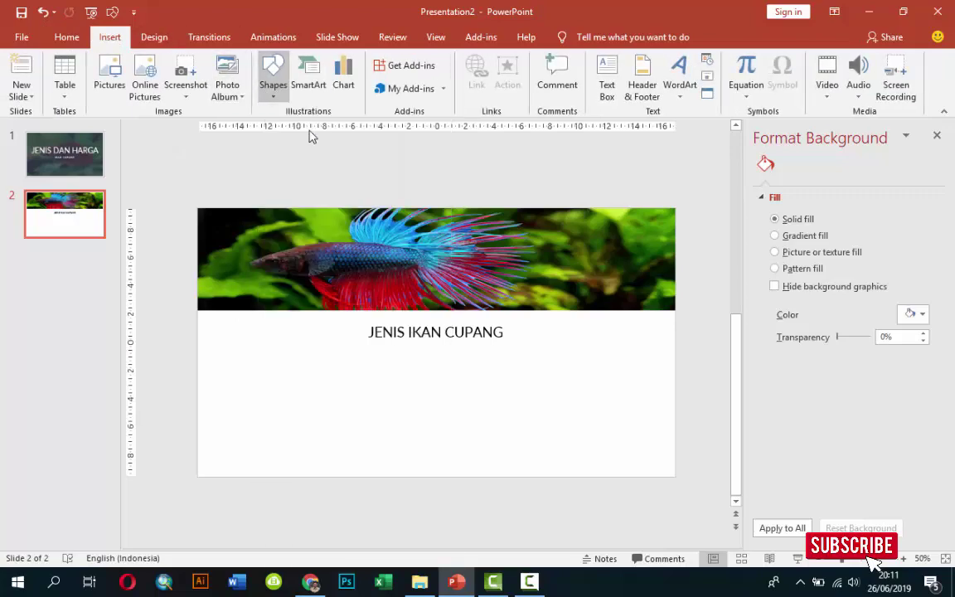
left_click_drag(223, 352, 323, 451)
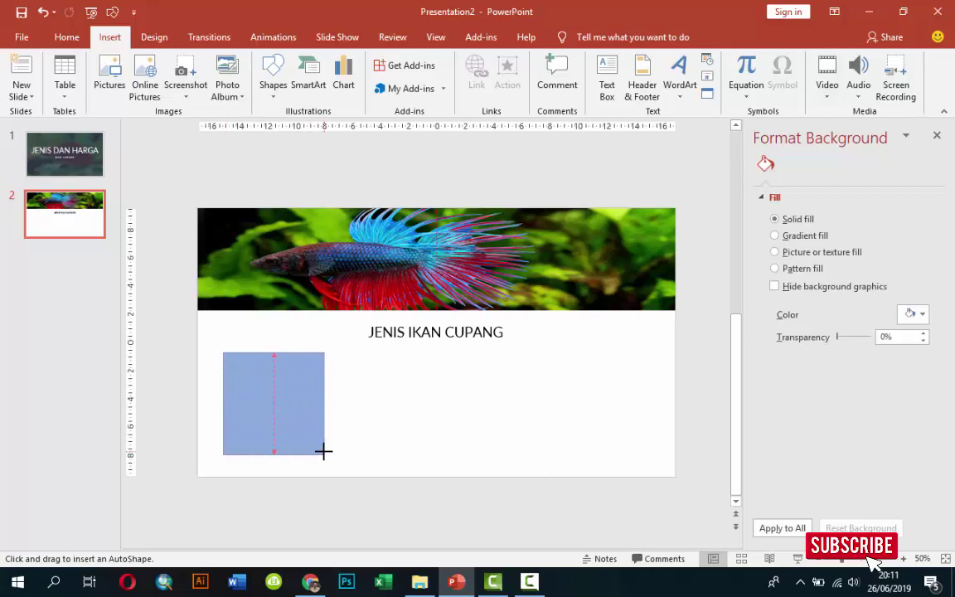
left_click_drag(323, 451, 324, 454)
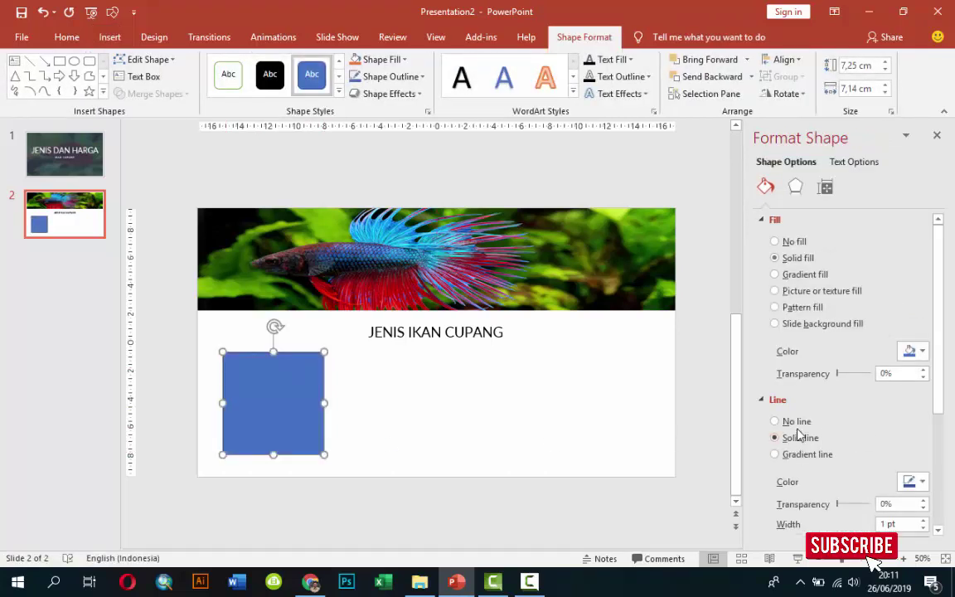
left_click(794, 422)
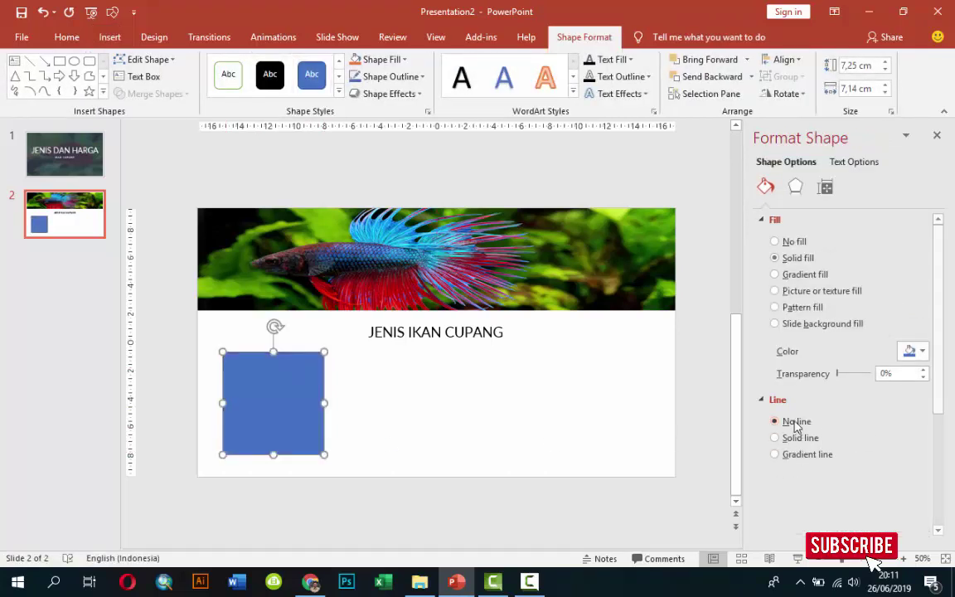
Fill the square with the assorted-fighter-1 red betta picture.
left_click(819, 292)
left_click(793, 367)
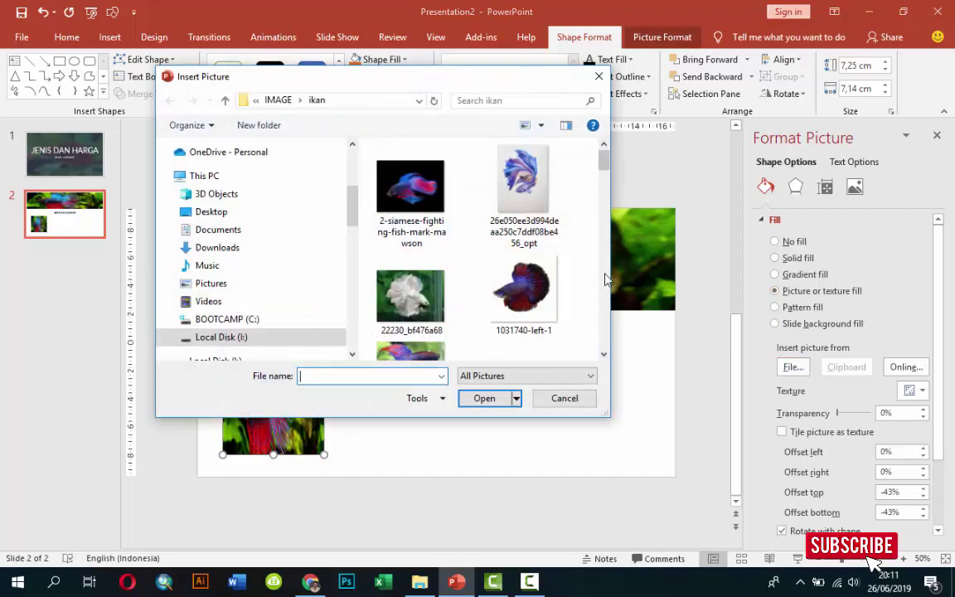
scroll(489, 249, "down", 1)
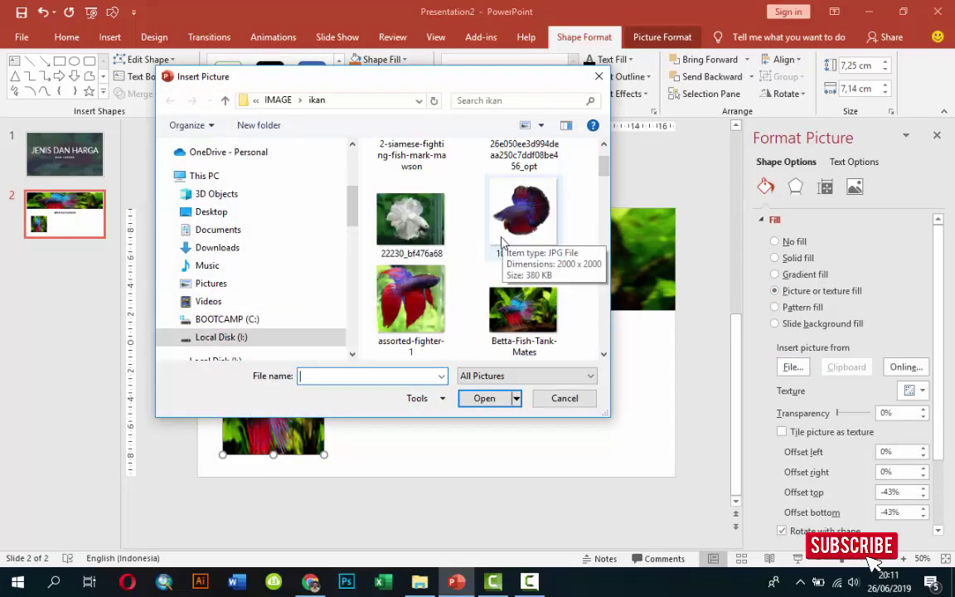
scroll(497, 243, "up", 1)
scroll(507, 251, "down", 2)
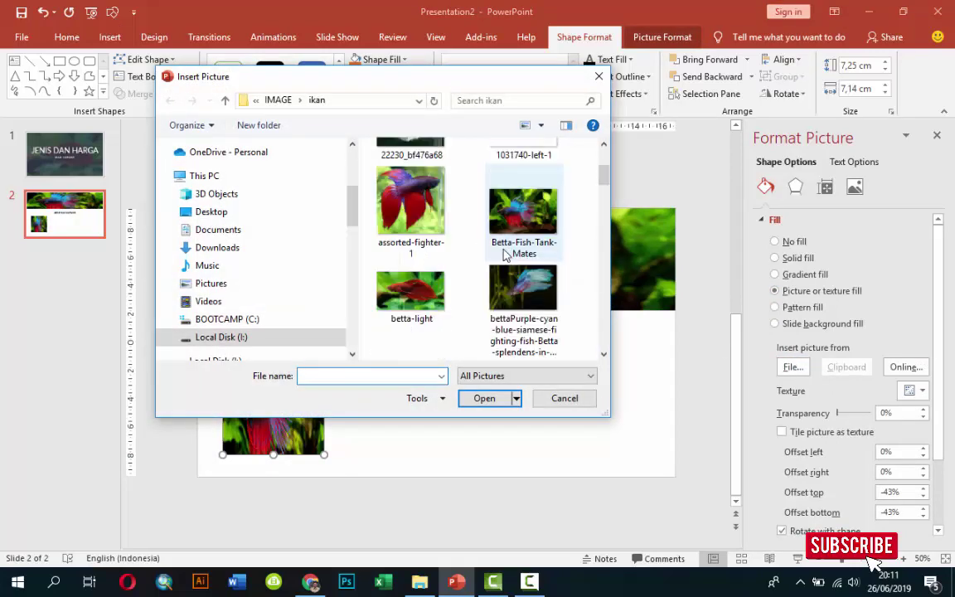
left_click(410, 203)
left_click(485, 399)
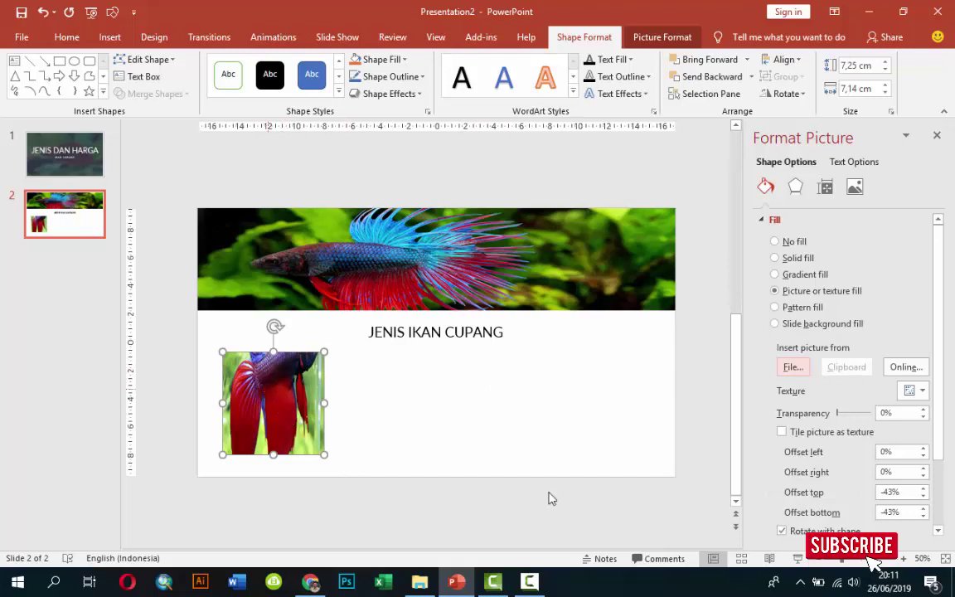
Adjust the picture's top, bottom, left and right offsets, then shift it slightly left.
left_click(924, 490)
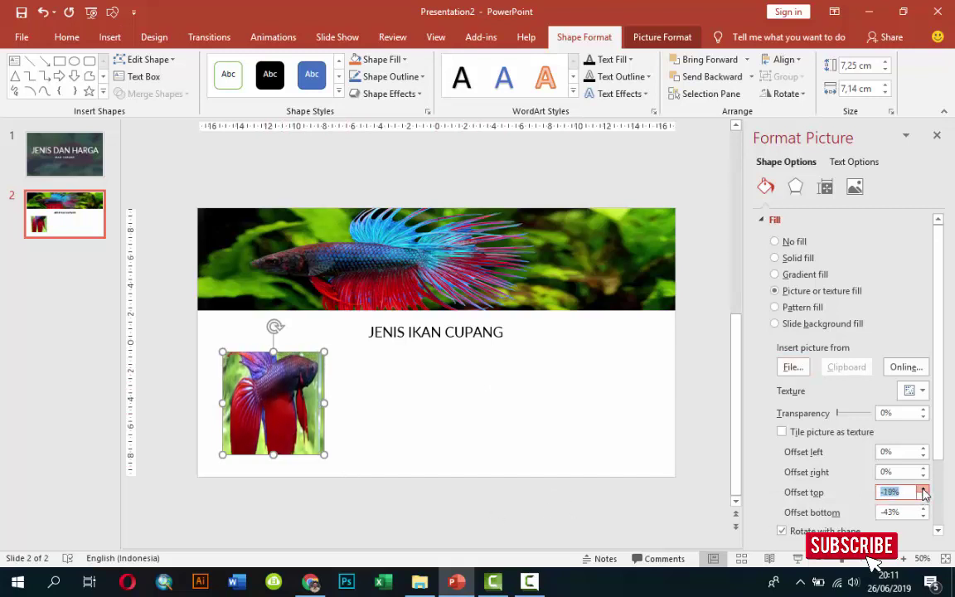
left_click(924, 510)
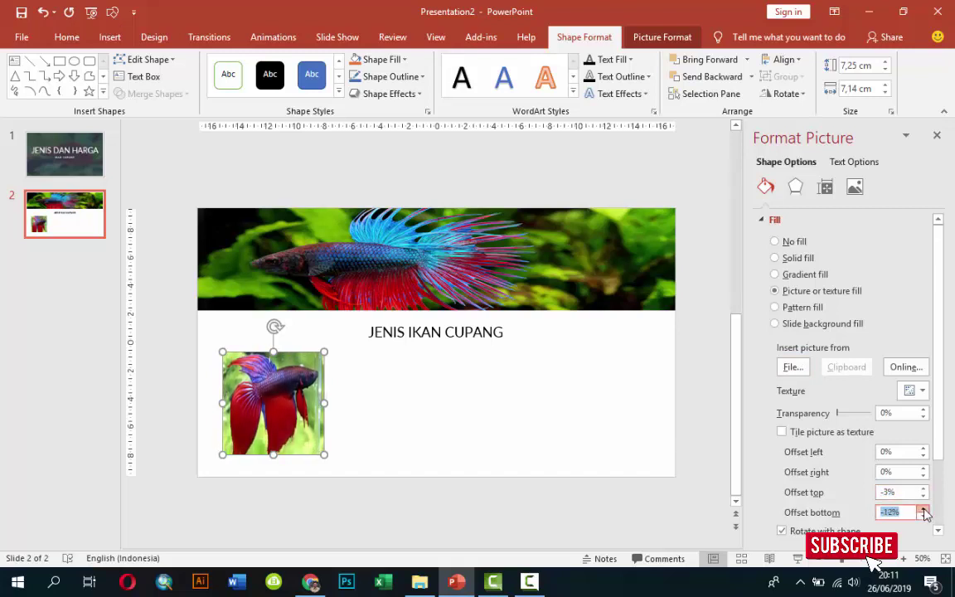
left_click(923, 476)
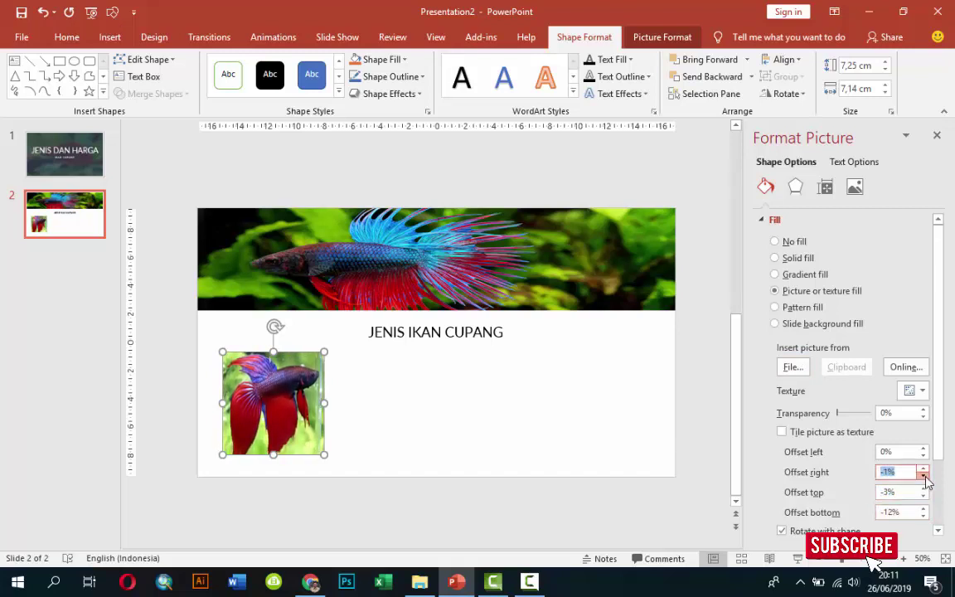
left_click(923, 469)
left_click(923, 456)
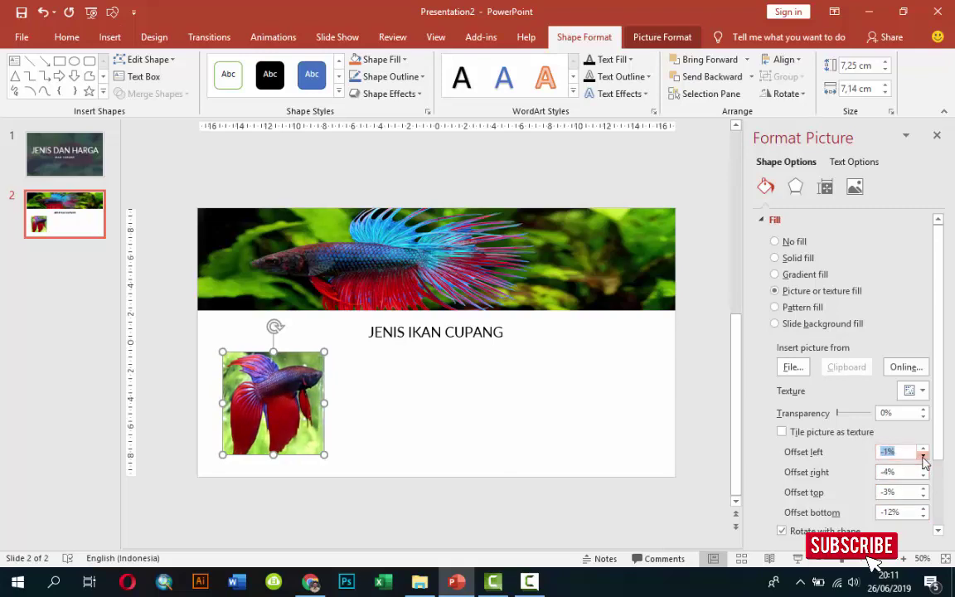
left_click(923, 456)
left_click(524, 438)
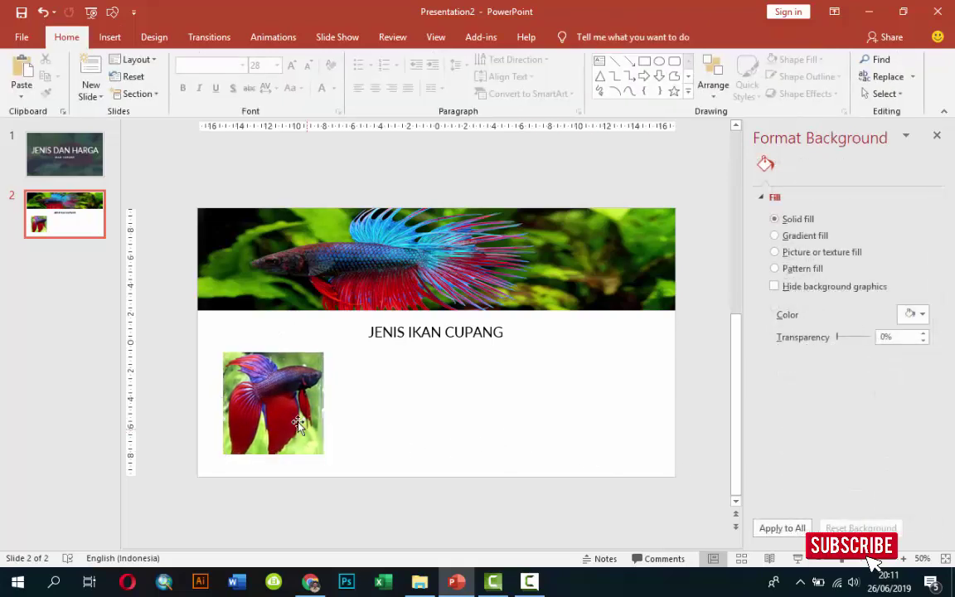
left_click(268, 379)
left_click_drag(287, 413, 277, 414)
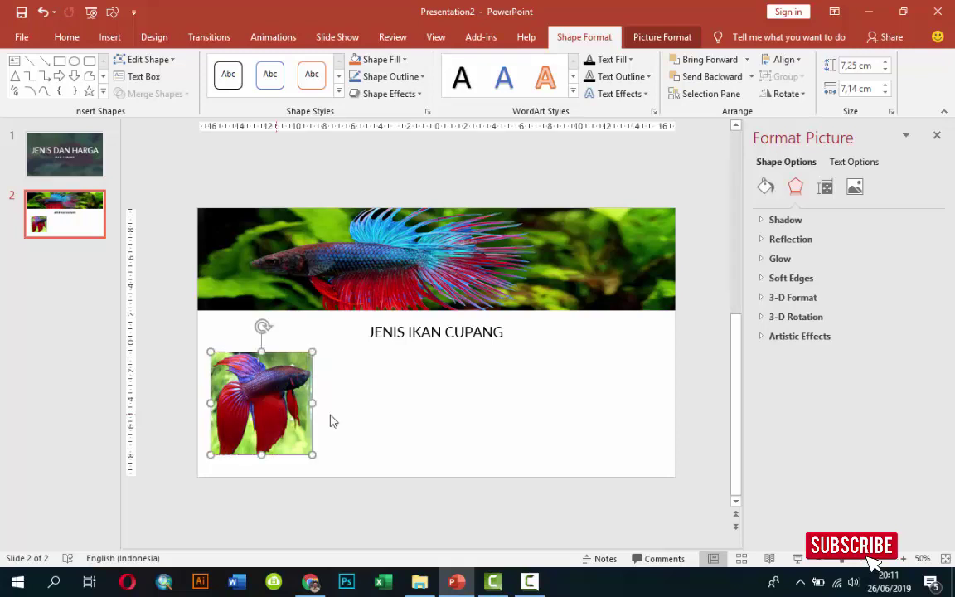
left_click(380, 395)
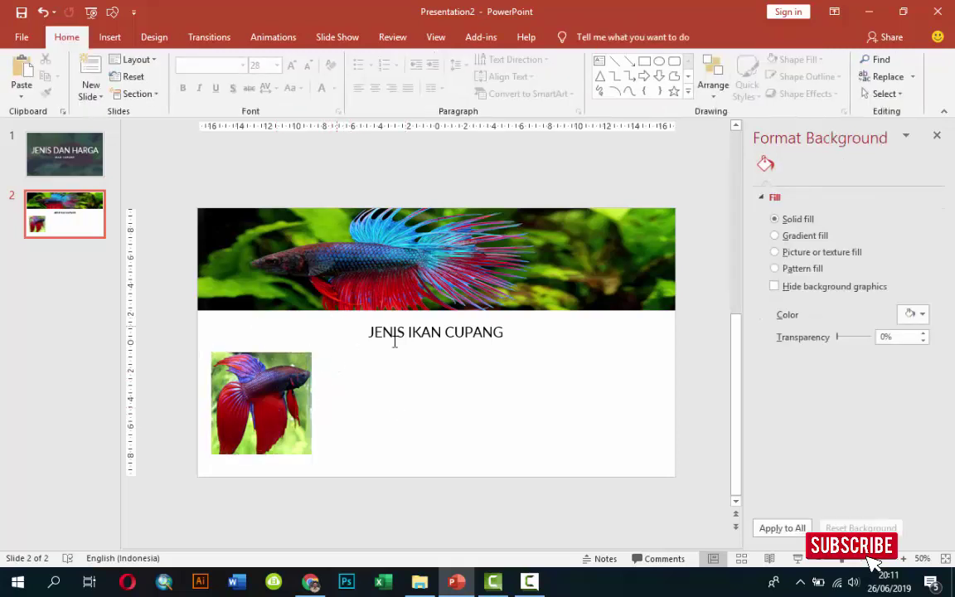
Draw a pill-shaped rounded rectangle 6.59 cm wide beside the fish photo.
left_click(115, 37)
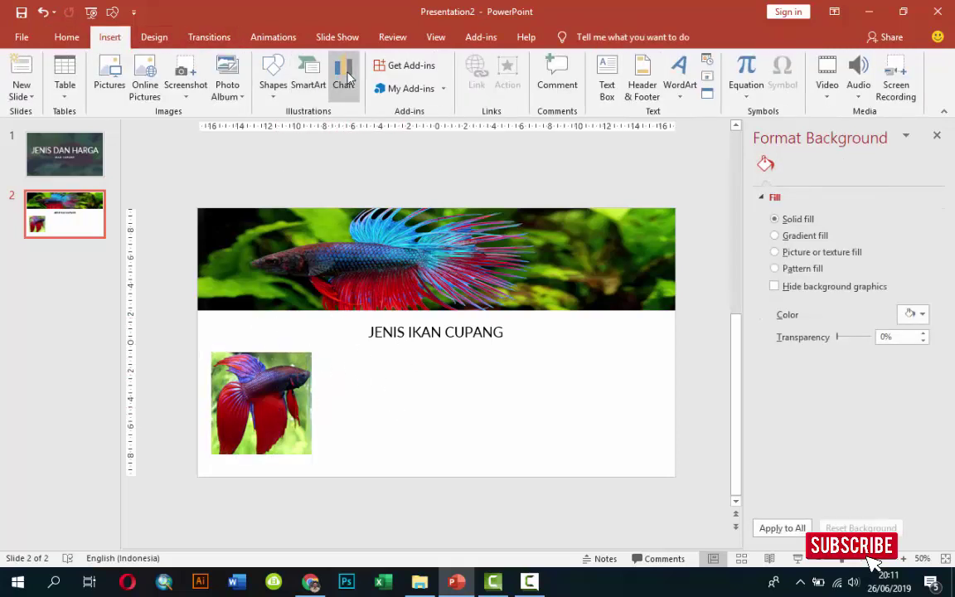
left_click(272, 79)
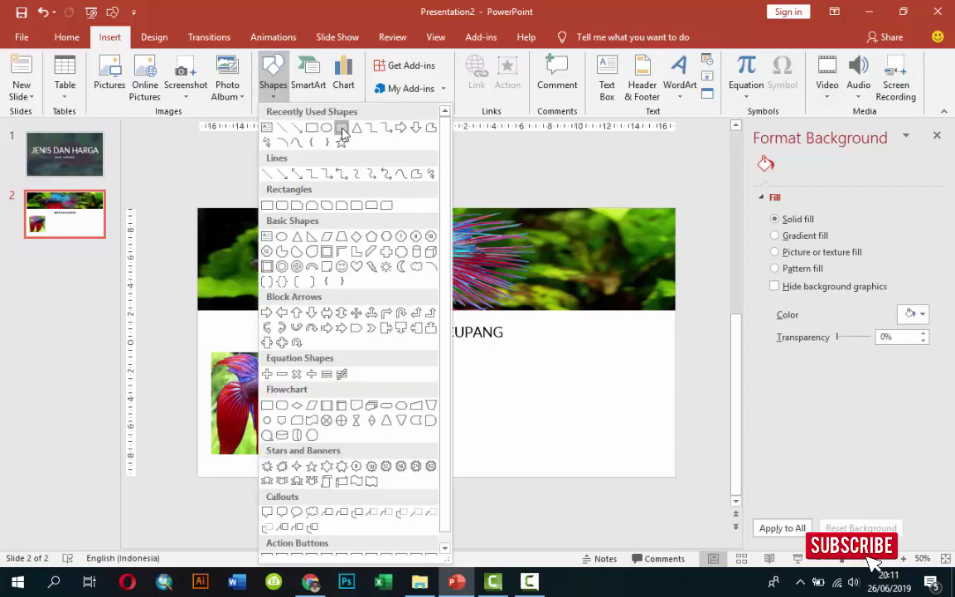
left_click(302, 122)
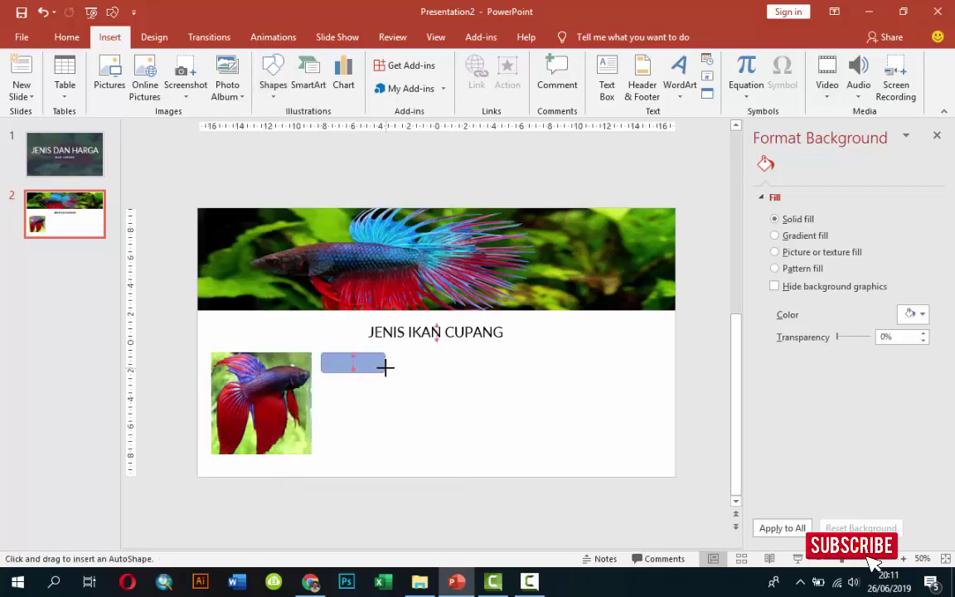
left_click_drag(321, 353, 403, 372)
scroll(291, 365, "up", 5, "ctrl")
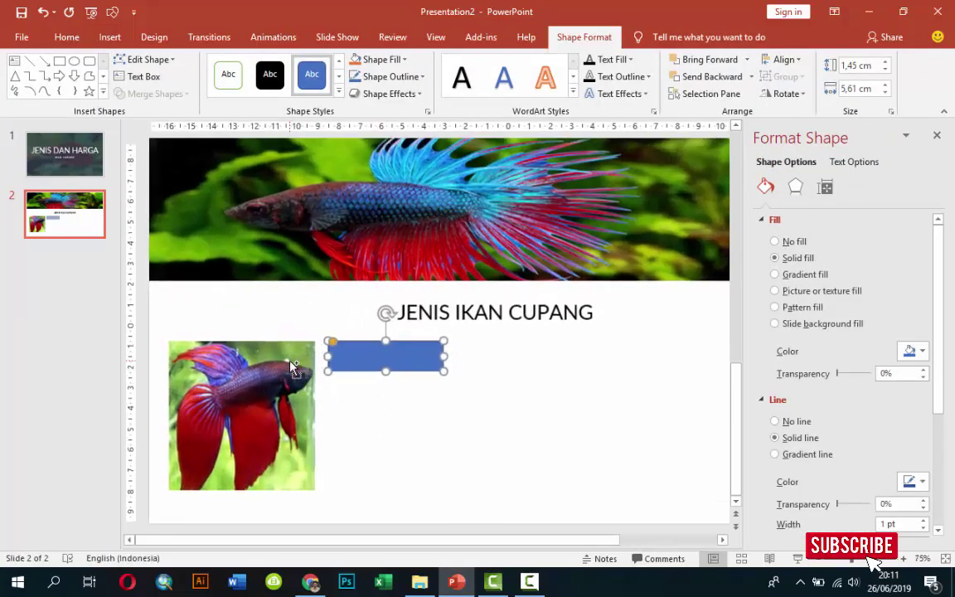
left_click_drag(363, 316, 379, 315)
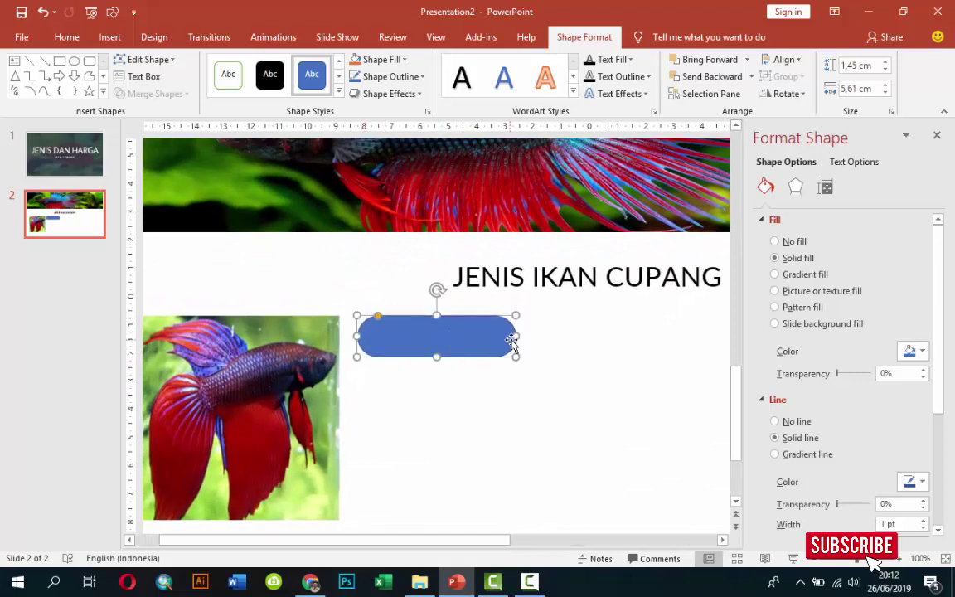
left_click_drag(520, 336, 544, 337)
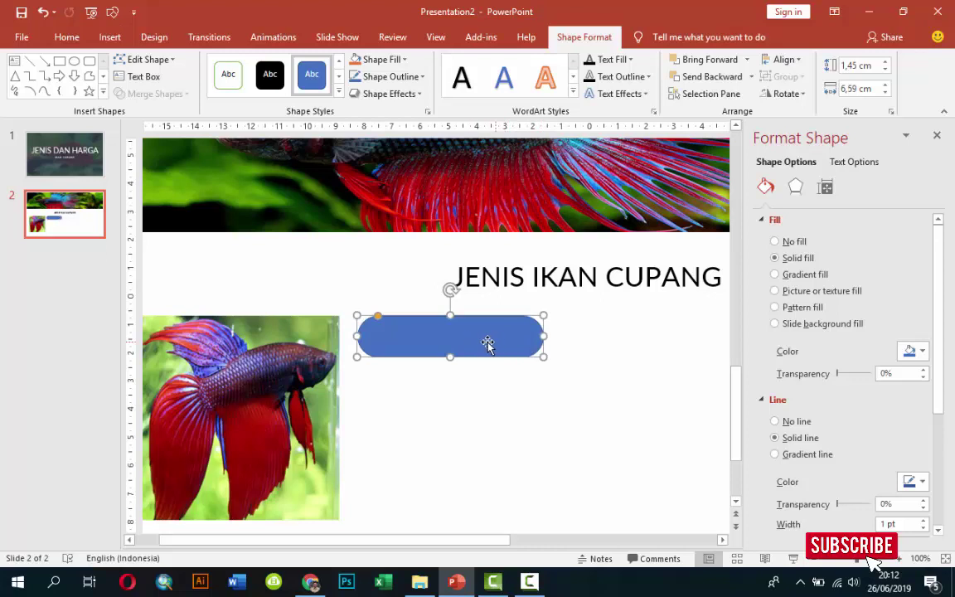
left_click_drag(481, 338, 477, 338)
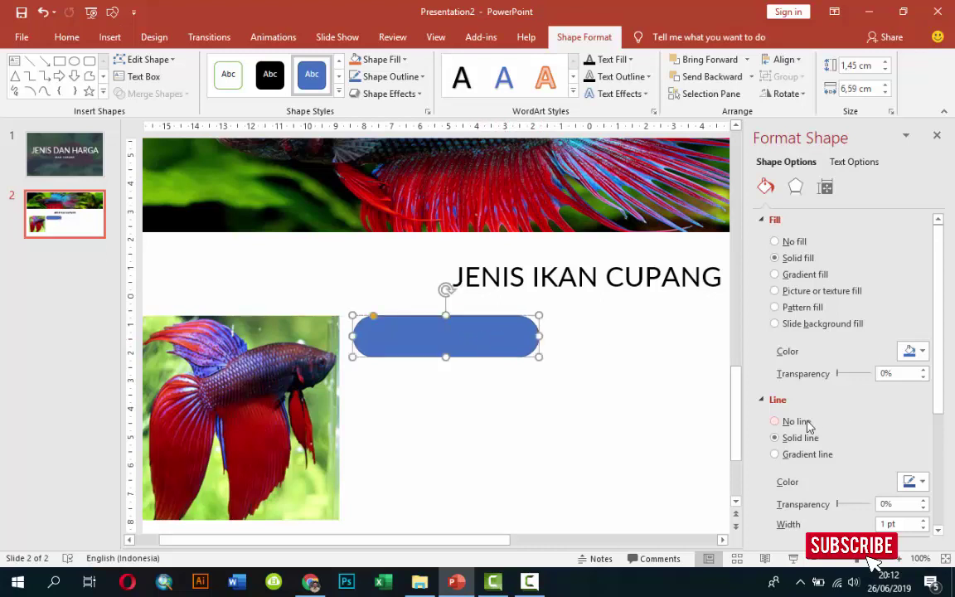
Remove the bar's outline and fill it with a dark red sampled by eyedropper.
left_click(795, 421)
left_click(909, 351)
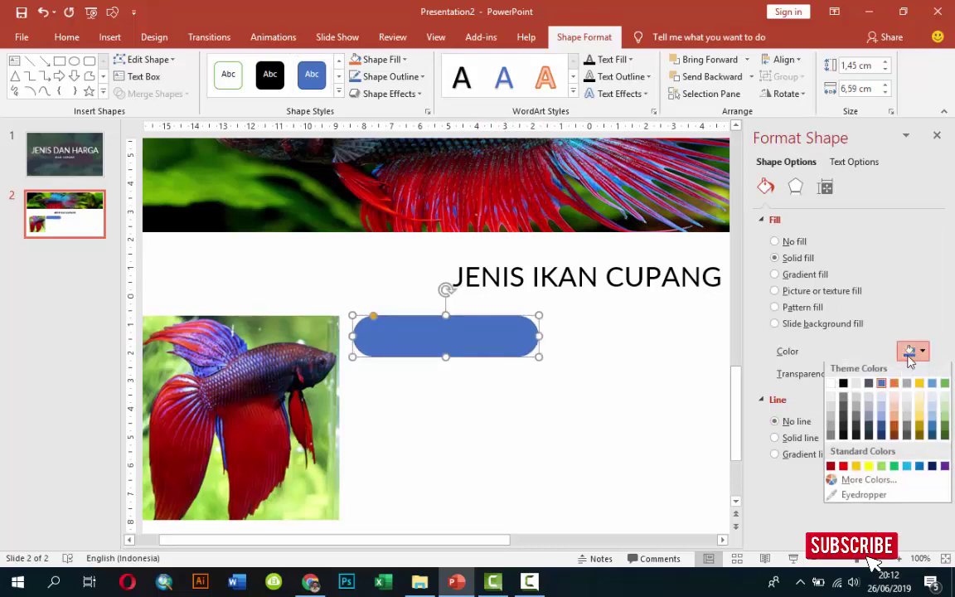
left_click(863, 494)
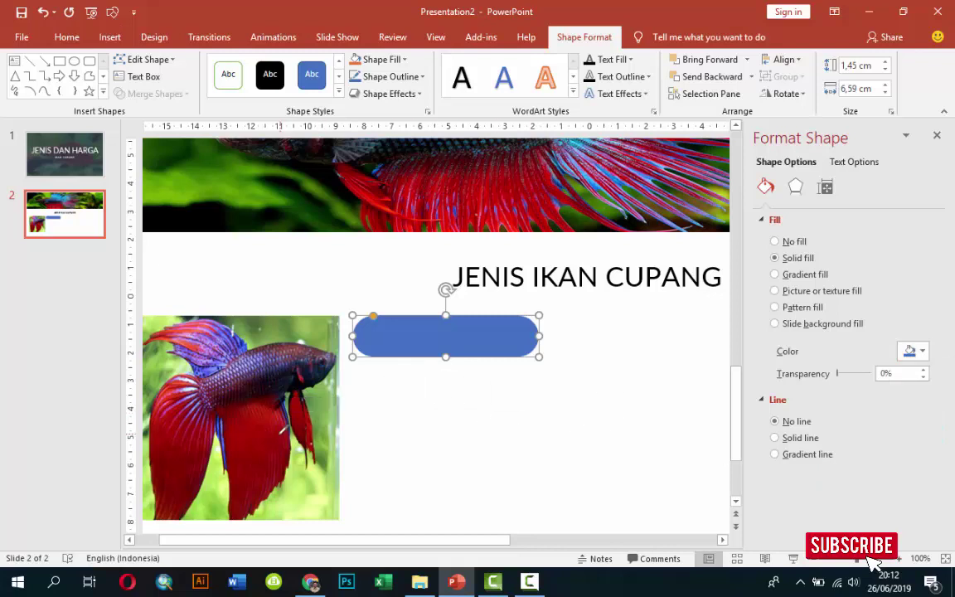
left_click(250, 386)
left_click(589, 365)
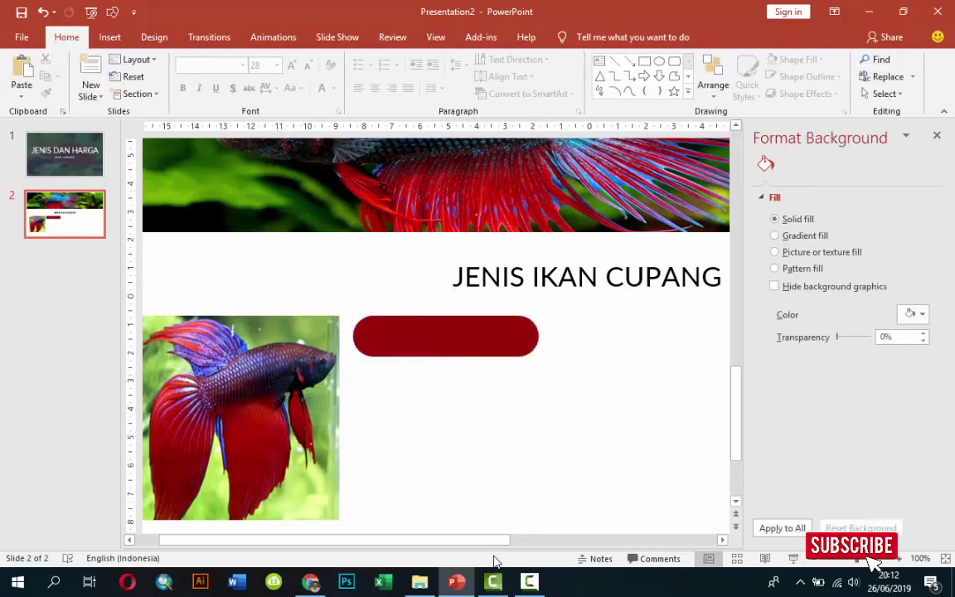
Add a text box reading 'IKAN CUPANG HIAS' and move it onto the red bar.
left_click(529, 581)
scroll(547, 367, "down", 3)
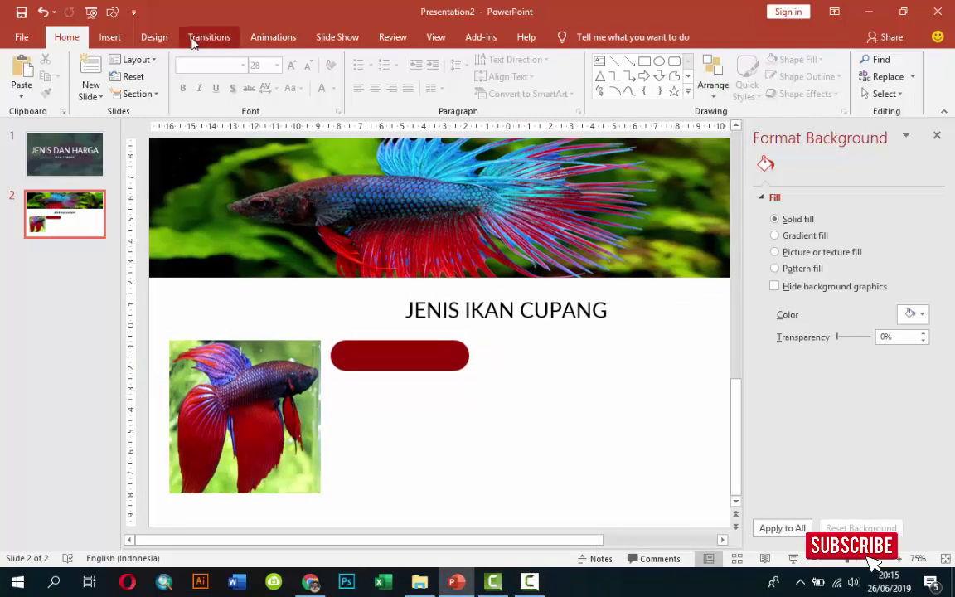
left_click(110, 36)
left_click(606, 91)
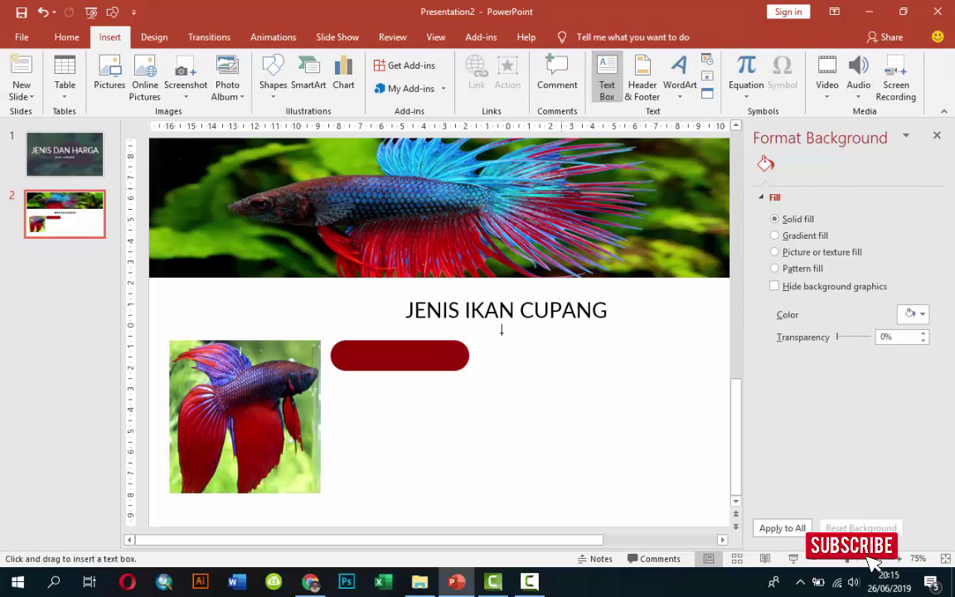
left_click(374, 405)
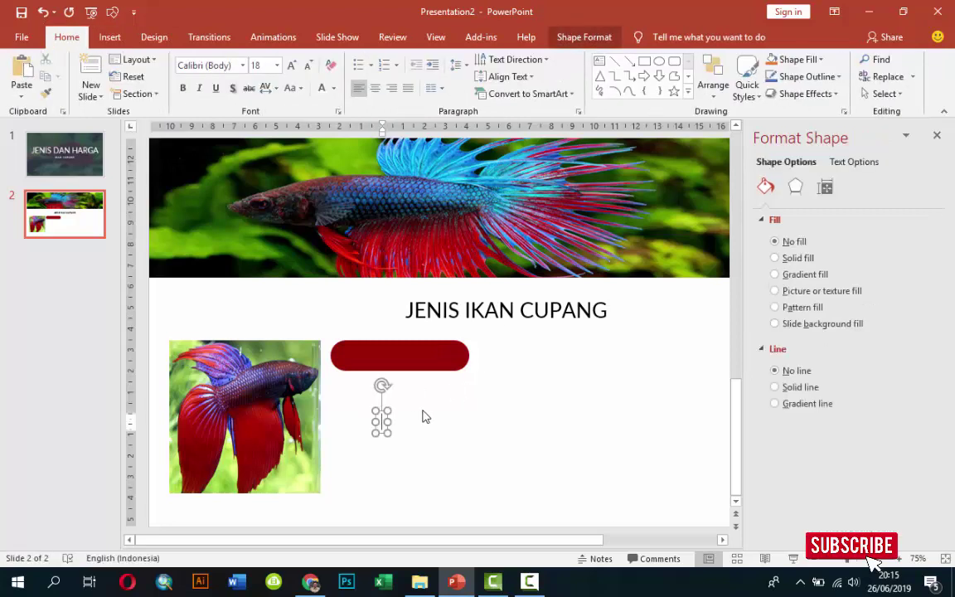
type("IKAN ")
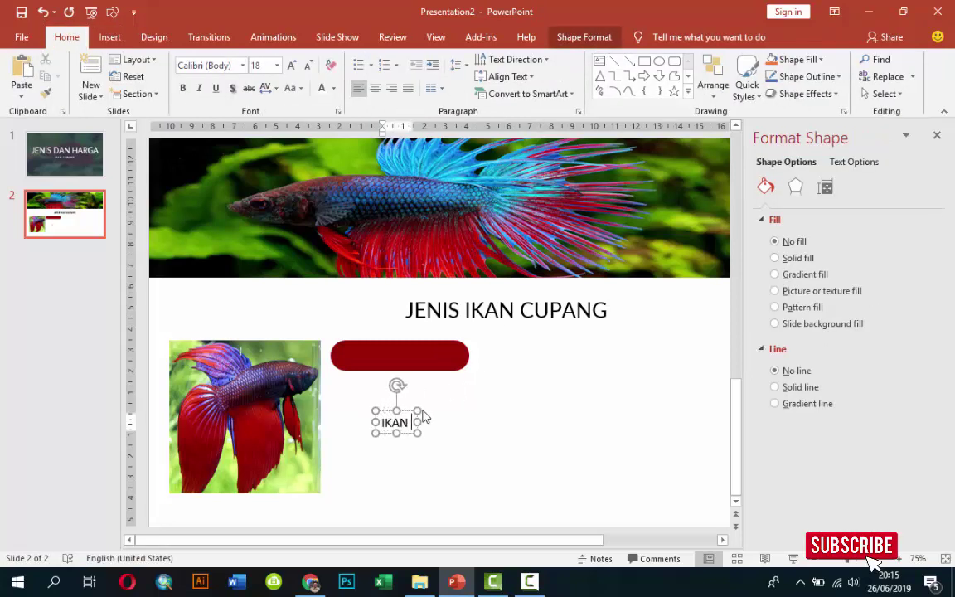
type("CUPANG HIAS")
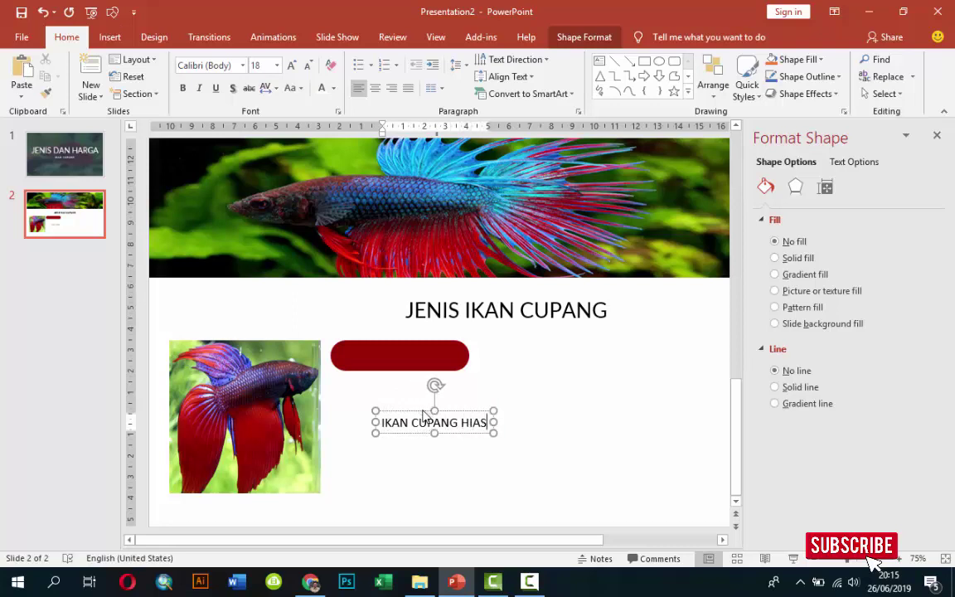
left_click_drag(451, 411, 416, 344)
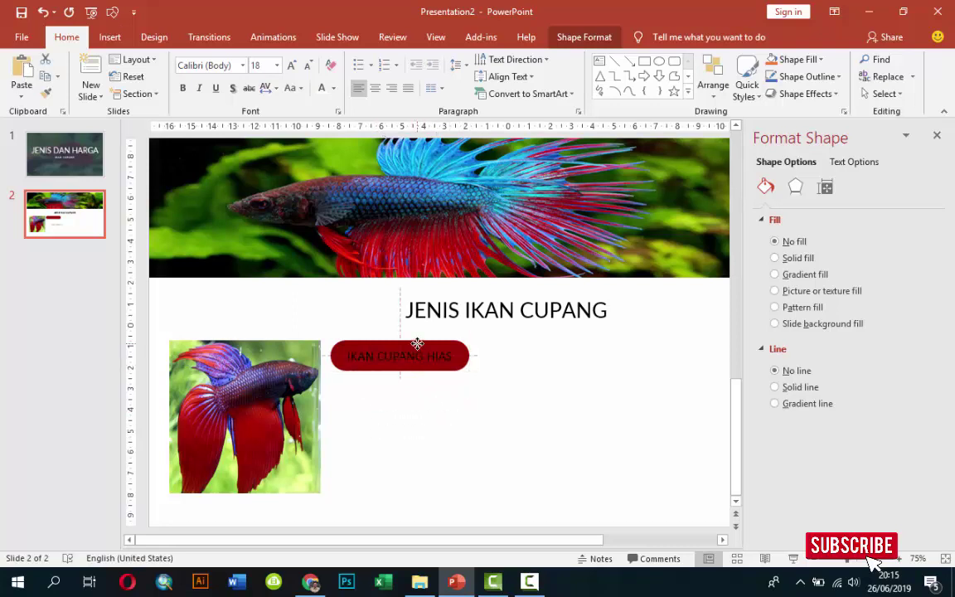
Make the label white Lato 16 and fine-tune its position on the bar.
left_click(327, 88)
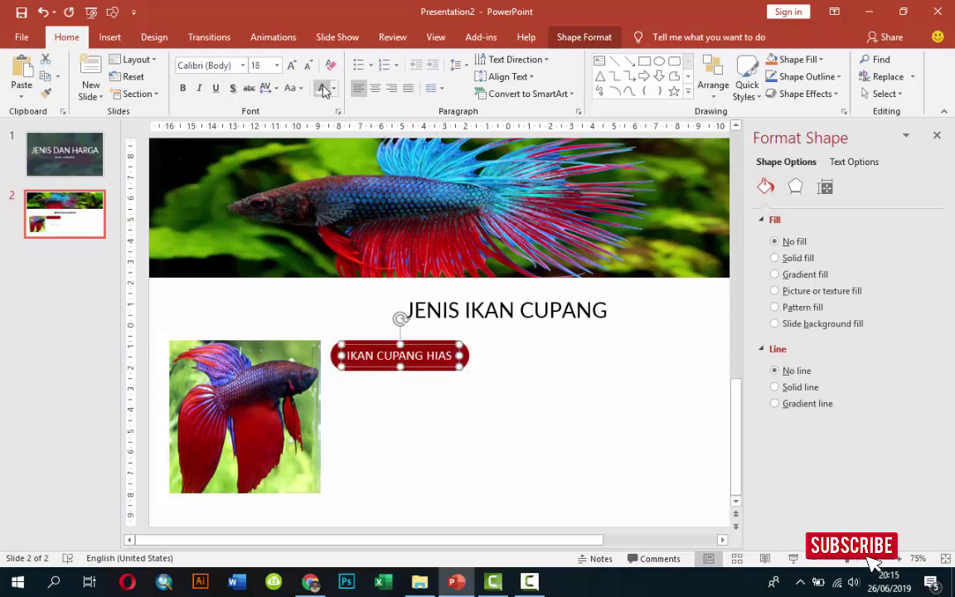
left_click(242, 65)
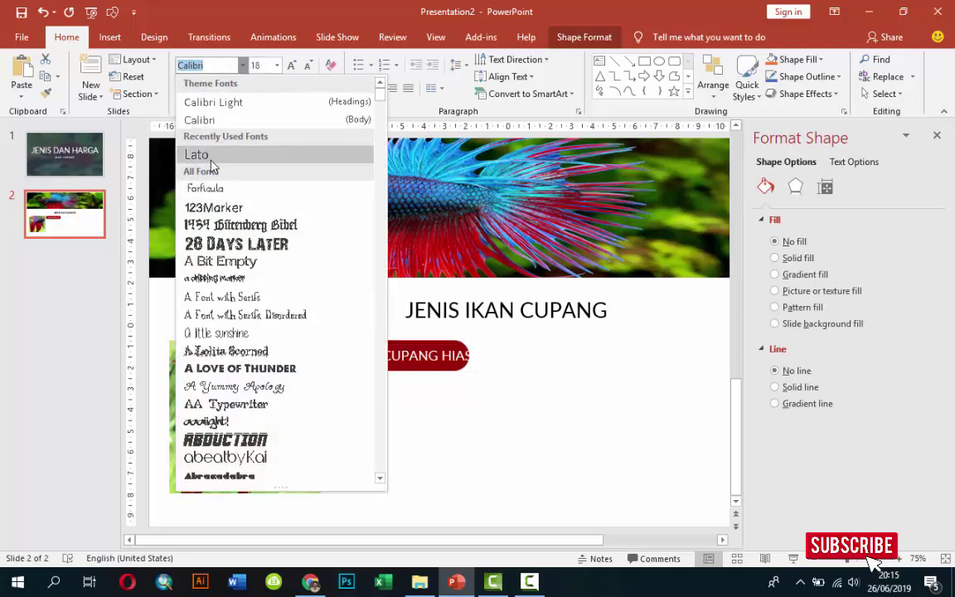
left_click(210, 155)
left_click(277, 65)
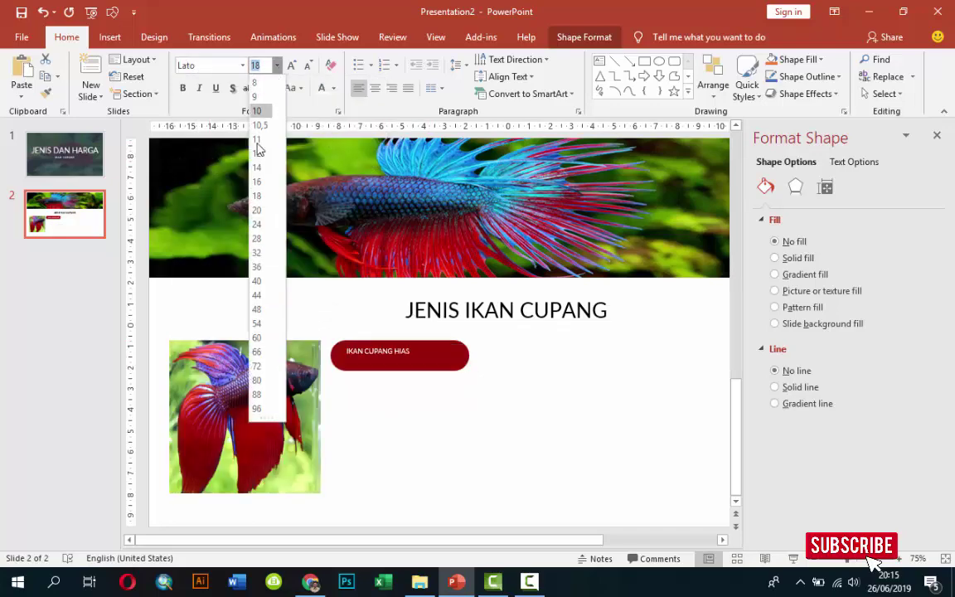
left_click(258, 182)
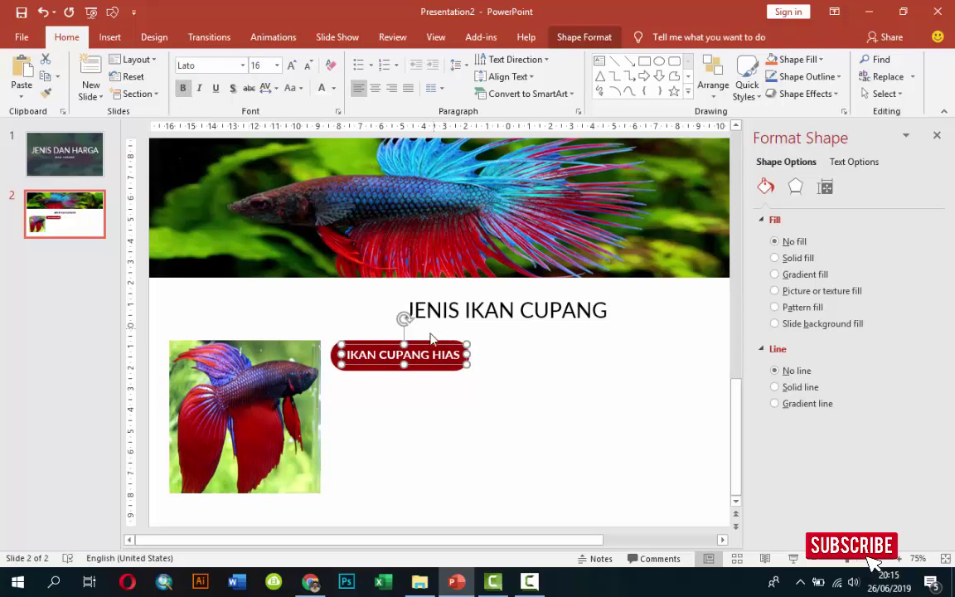
left_click_drag(428, 343, 423, 341)
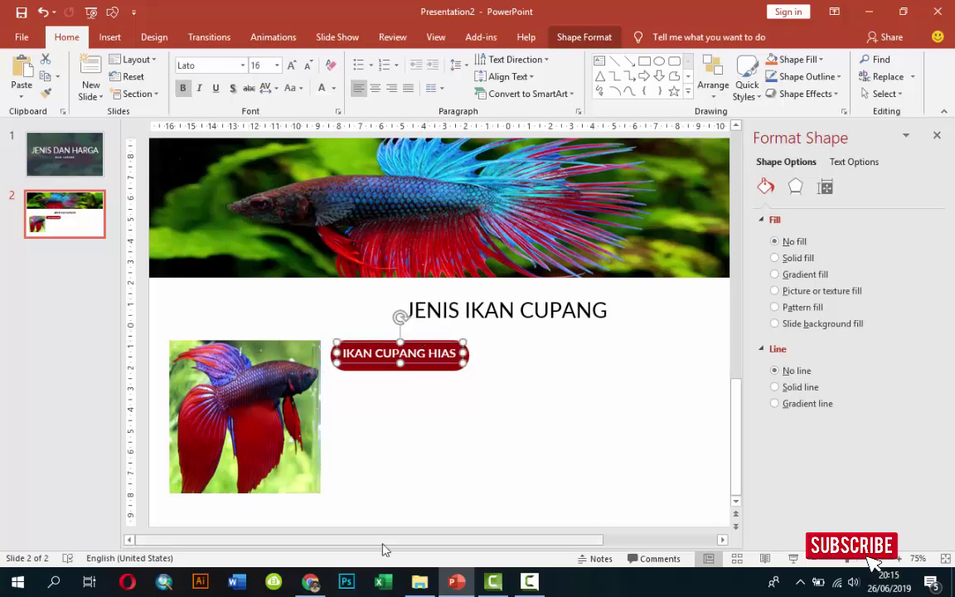
left_click(451, 405)
Draw an empty text box below the red bar.
left_click(109, 36)
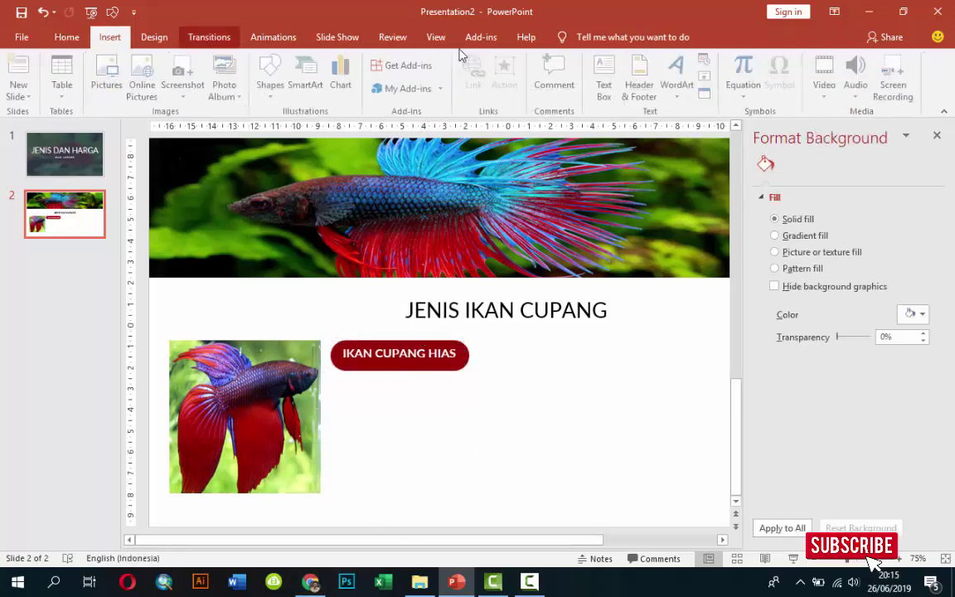
left_click(606, 82)
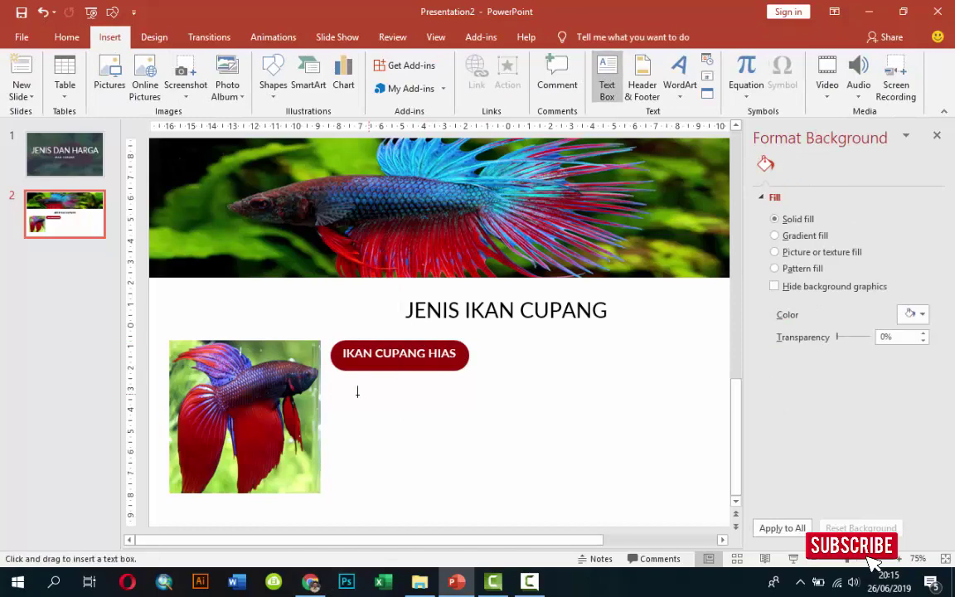
left_click_drag(336, 385, 507, 493)
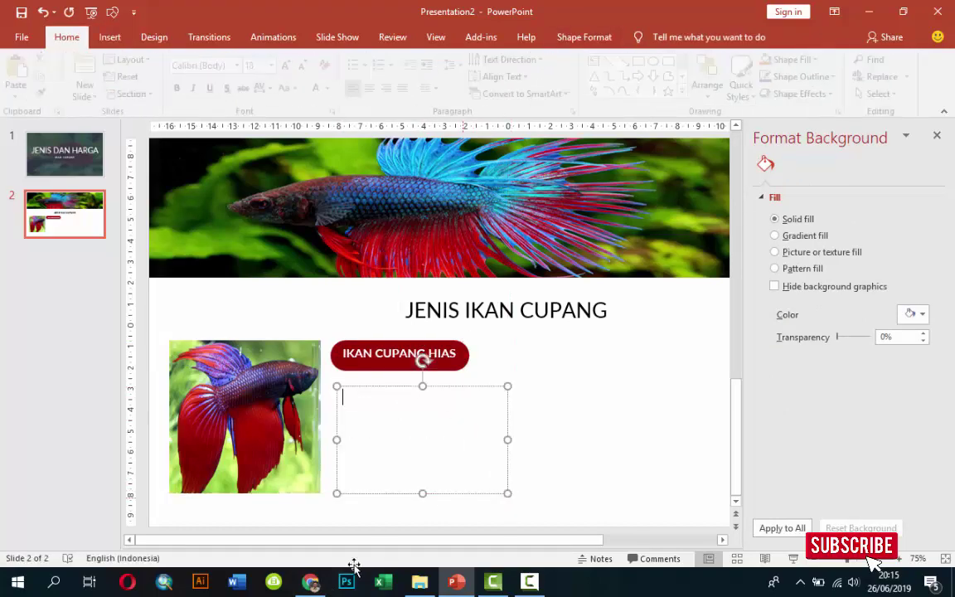
Copy the 'Banyak jenis' paragraph under '1. Harga Ikan Cupang Hias' in Chrome, then return to PowerPoint.
left_click(315, 588)
scroll(403, 240, "up", 9)
scroll(398, 234, "down", 6)
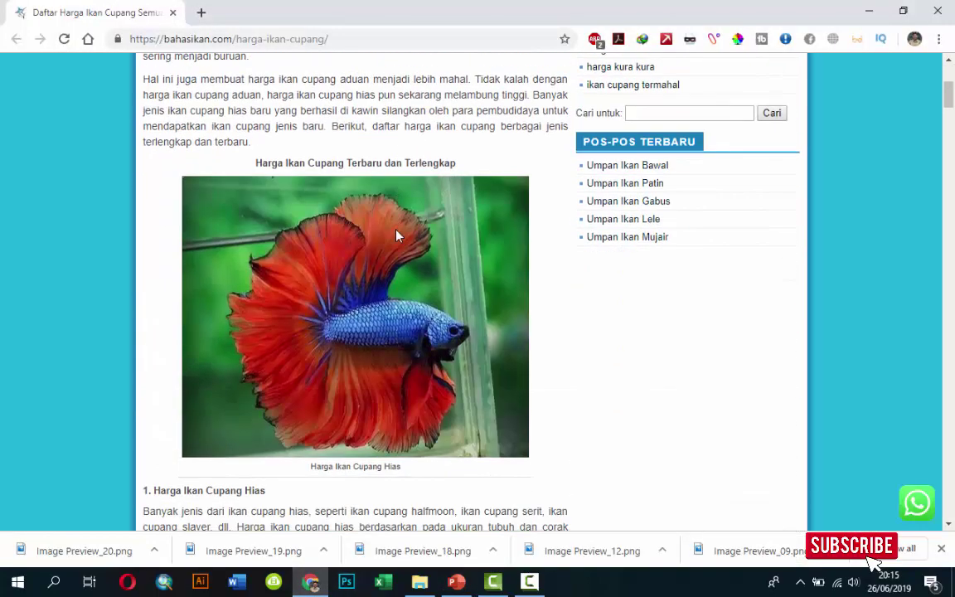
scroll(414, 265, "down", 5)
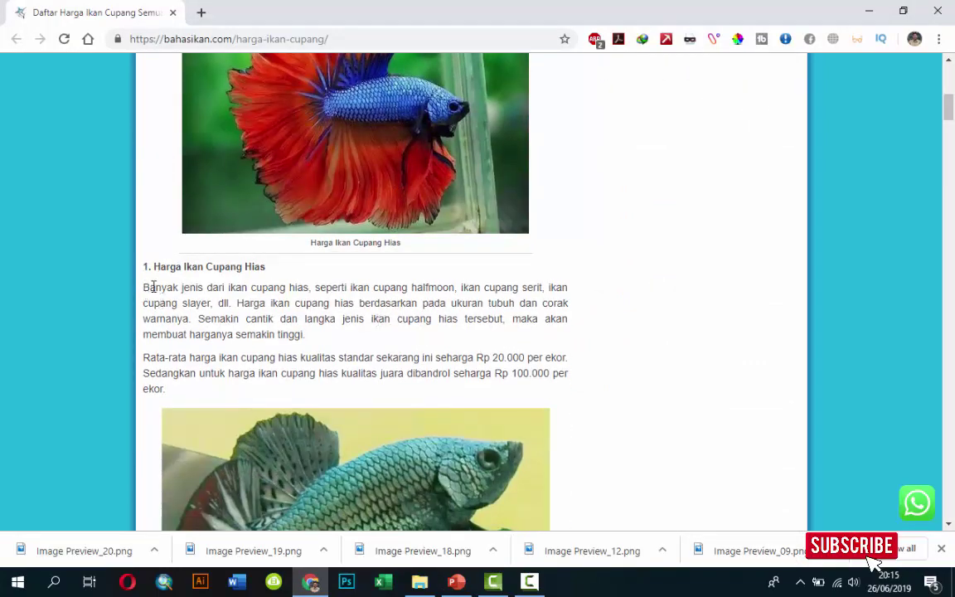
left_click_drag(142, 287, 247, 287)
left_click(207, 303)
left_click_drag(142, 286, 319, 346)
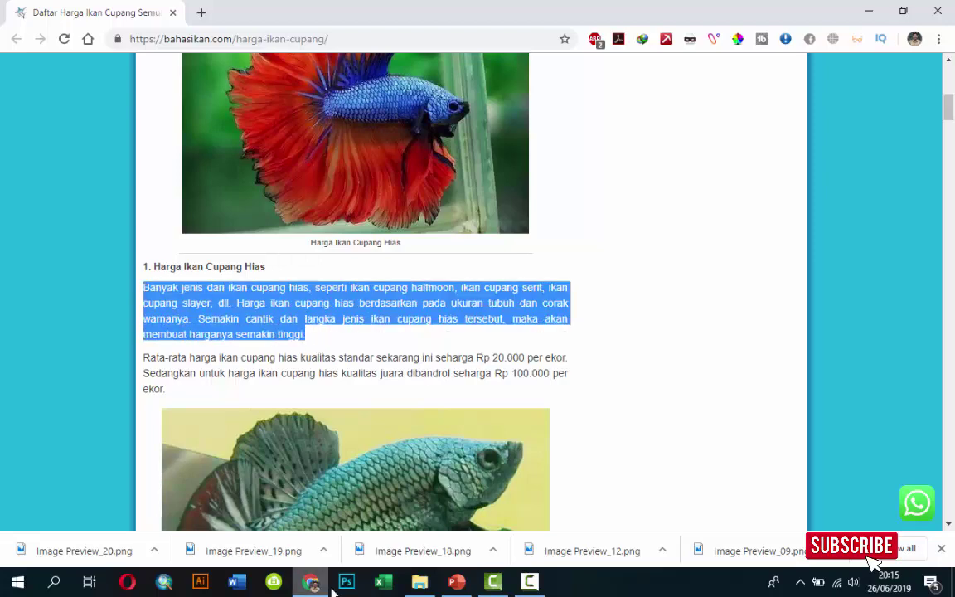
left_click(456, 581)
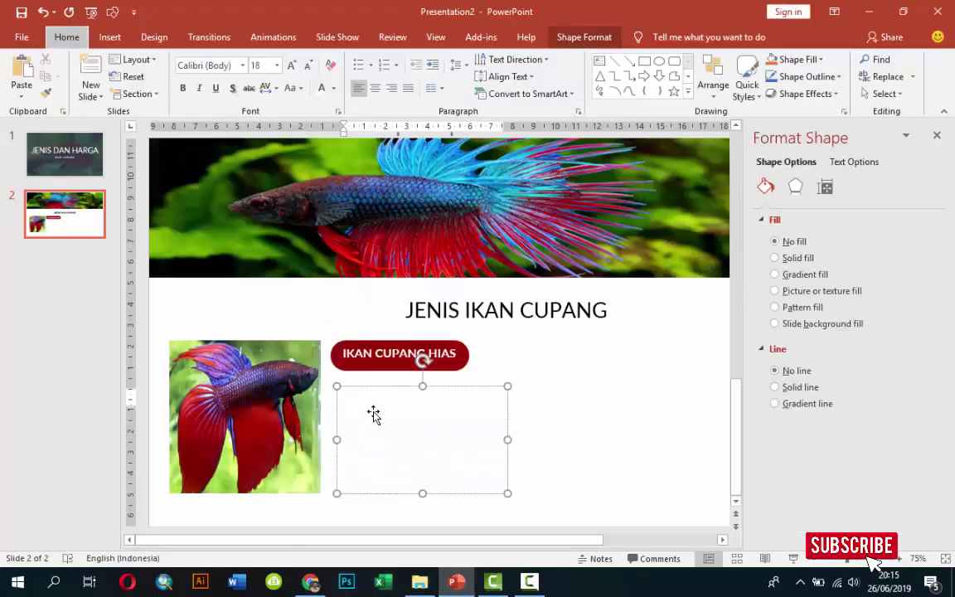
Paste the copied paragraph into the empty text box as plain text.
key("ctrl+alt+v")
left_click(362, 239)
key("Return")
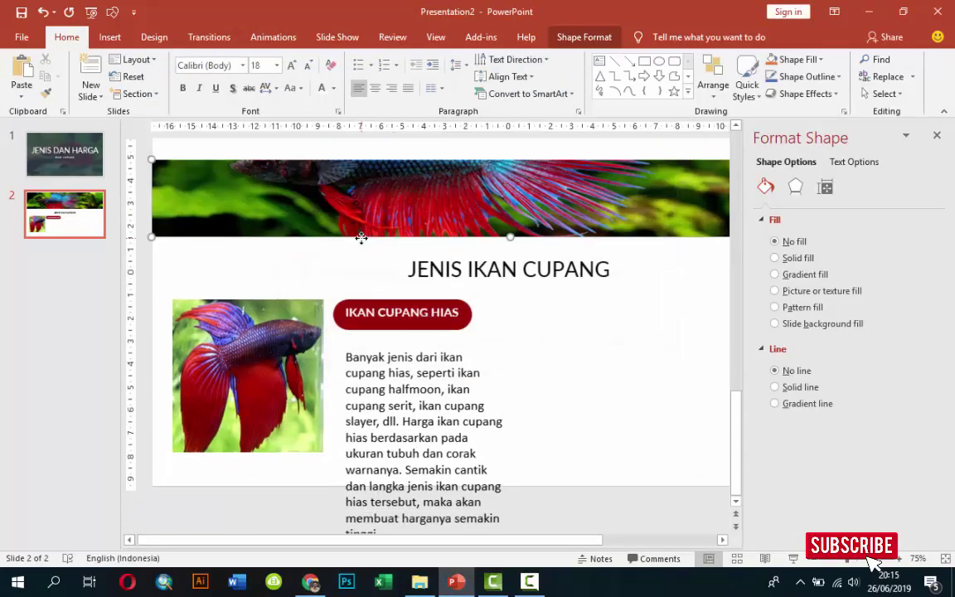
scroll(445, 458, "up", 2)
scroll(562, 409, "down", 1)
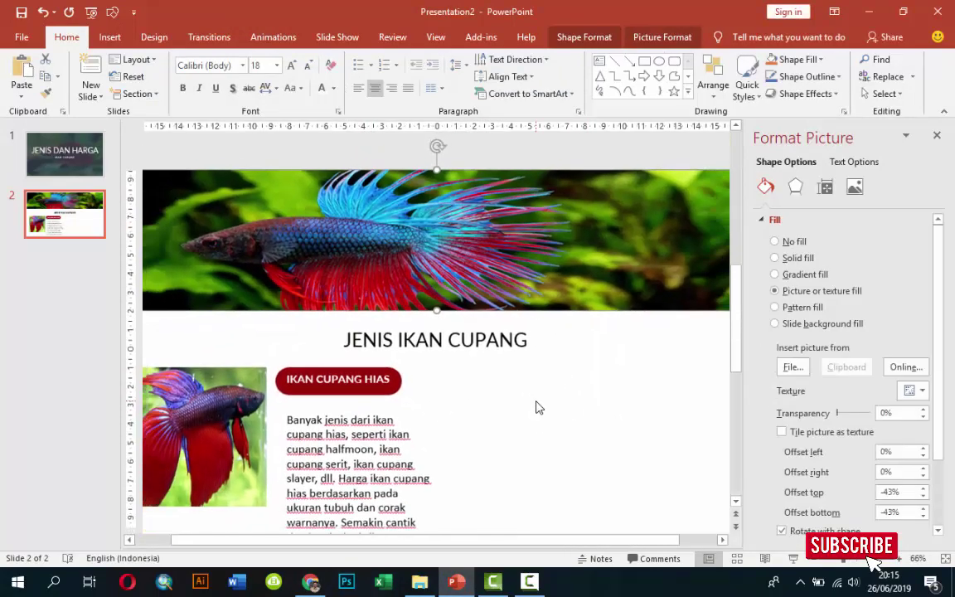
scroll(537, 407, "down", 2)
Set the description to 14 pt and justified, widening its box so it reflows.
left_click(431, 437)
left_click(437, 437)
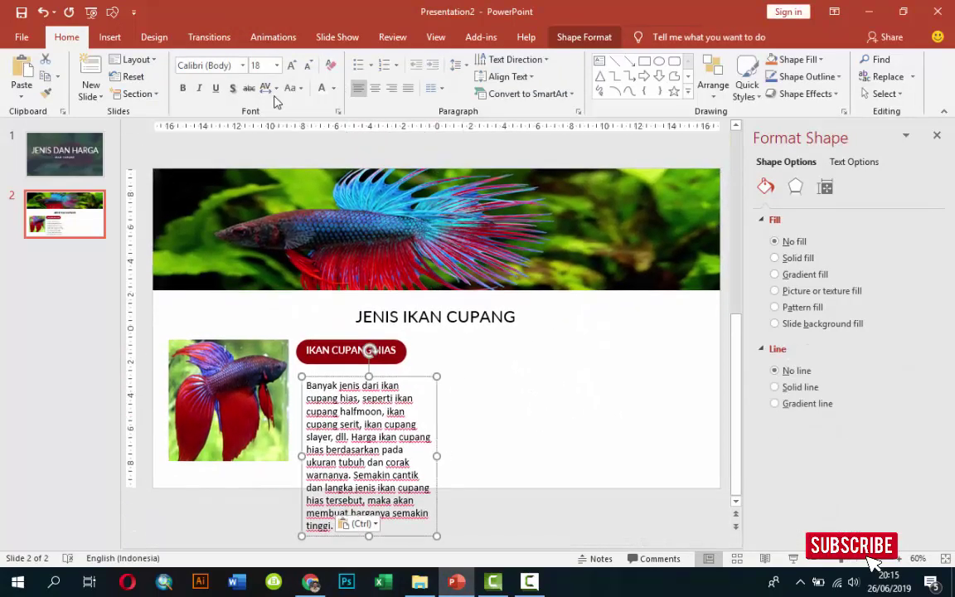
left_click(276, 66)
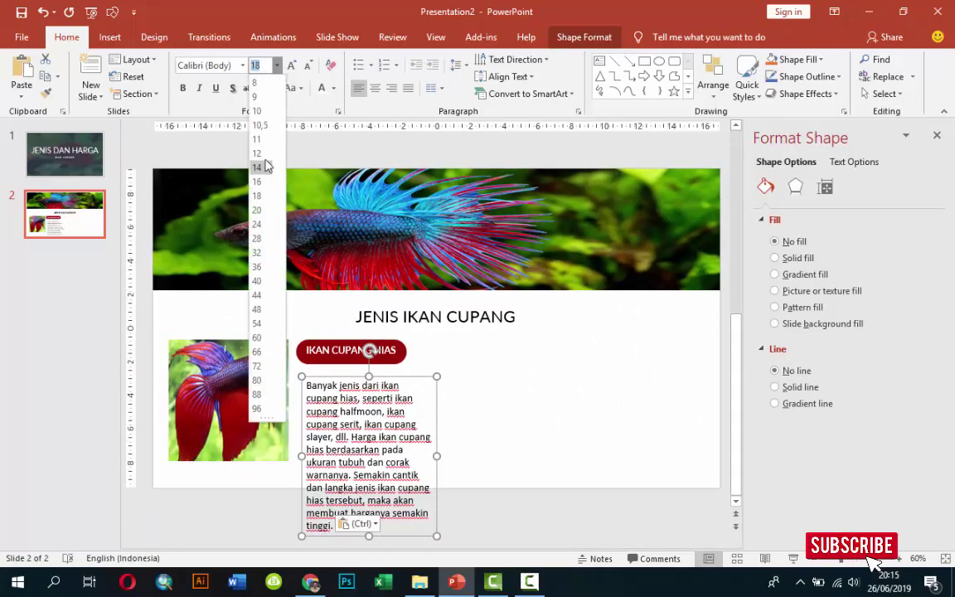
left_click(264, 168)
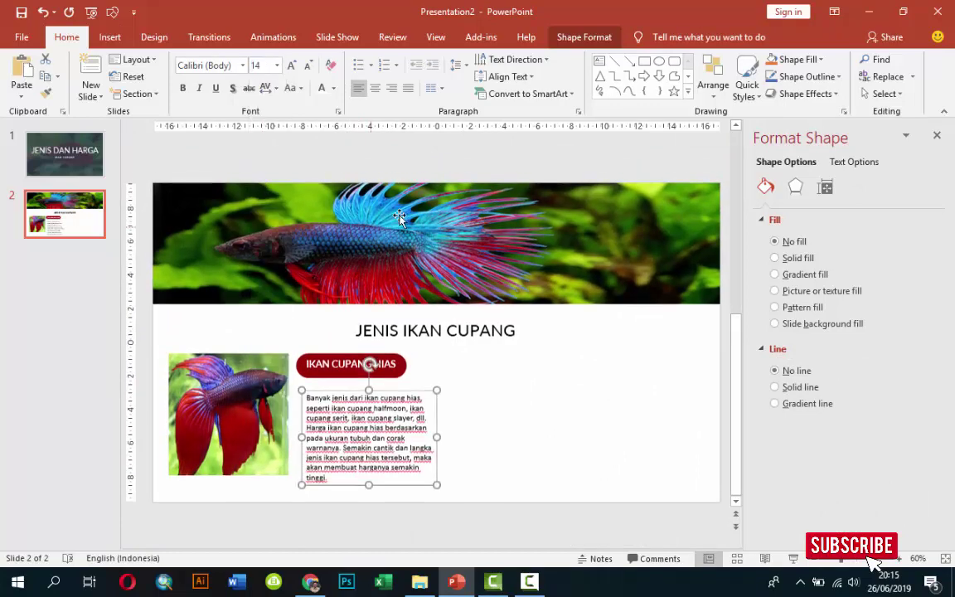
left_click(408, 89)
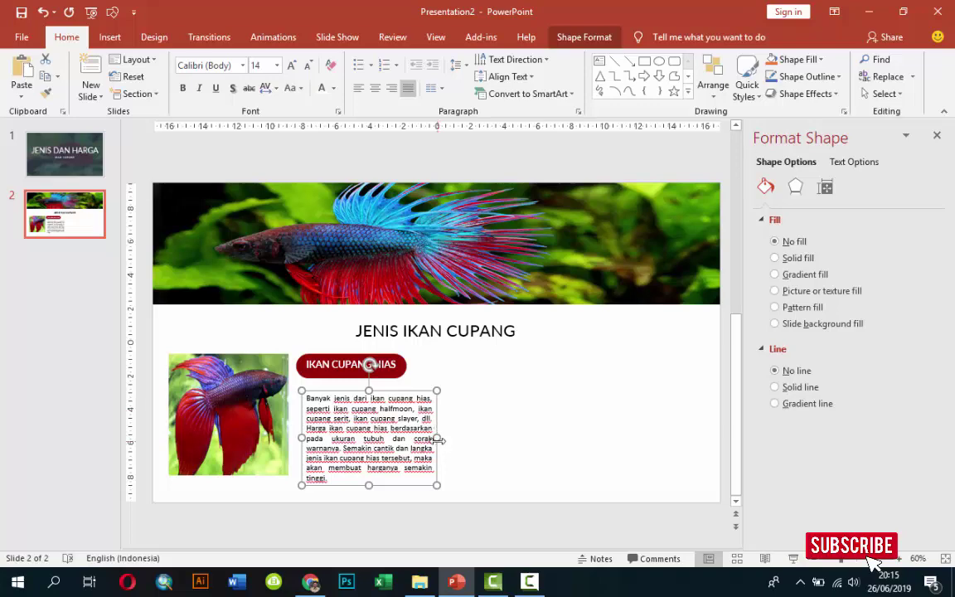
left_click_drag(440, 439, 473, 437)
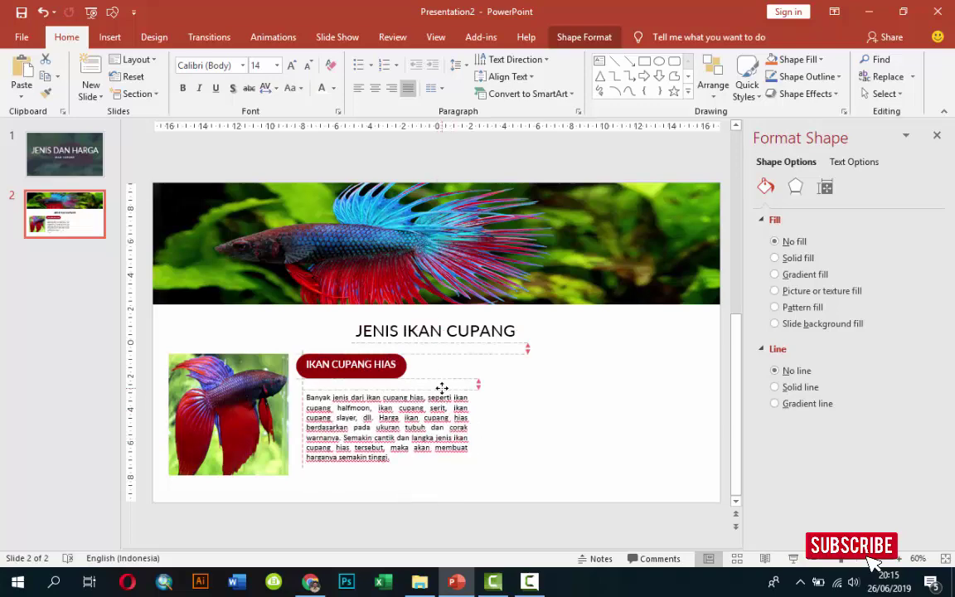
left_click_drag(441, 386, 434, 388)
left_click(511, 396)
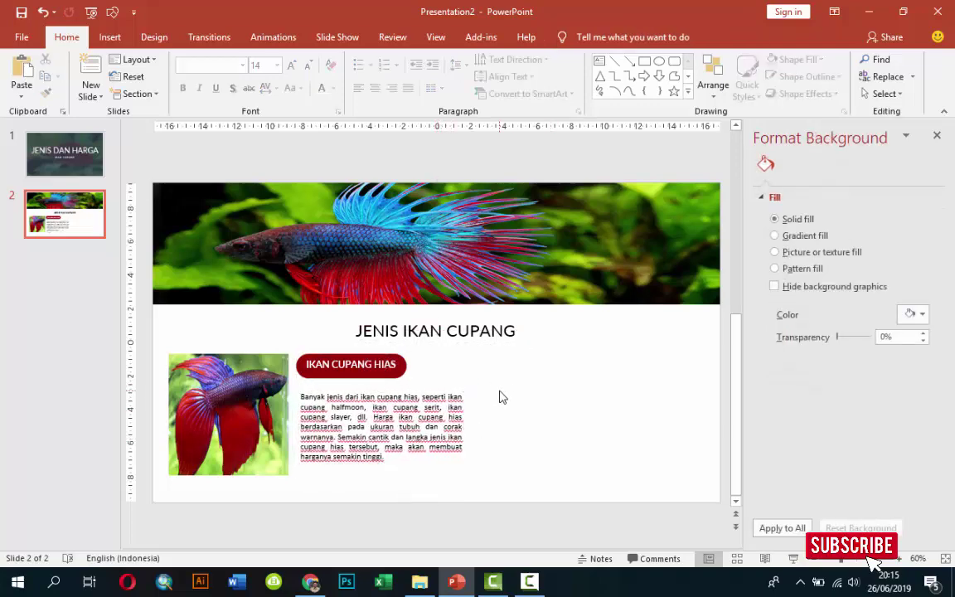
Check the Chrome article for reference and return to the presentation.
scroll(501, 397, "down", 1)
left_click(310, 580)
scroll(350, 396, "down", 1)
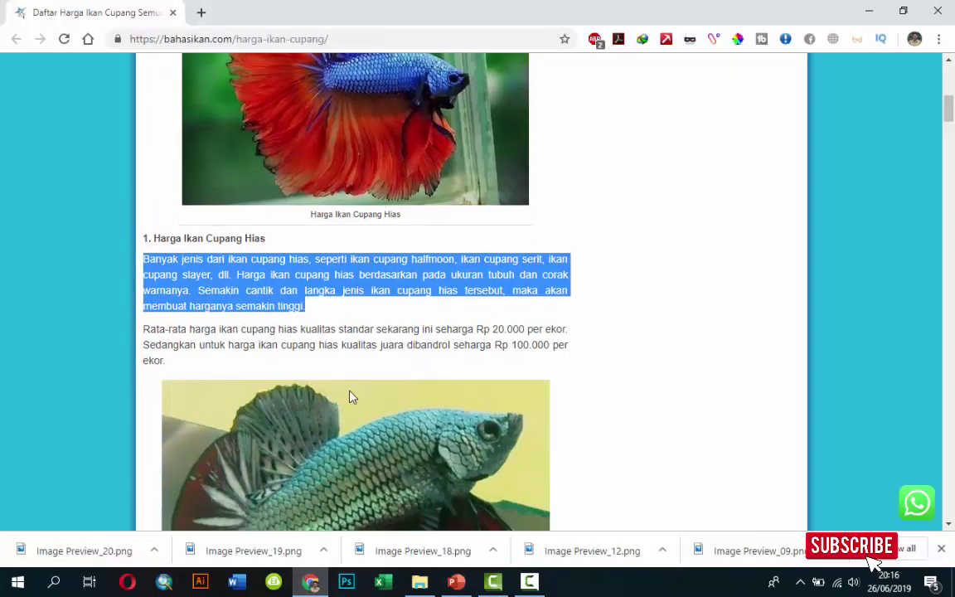
scroll(355, 388, "down", 4)
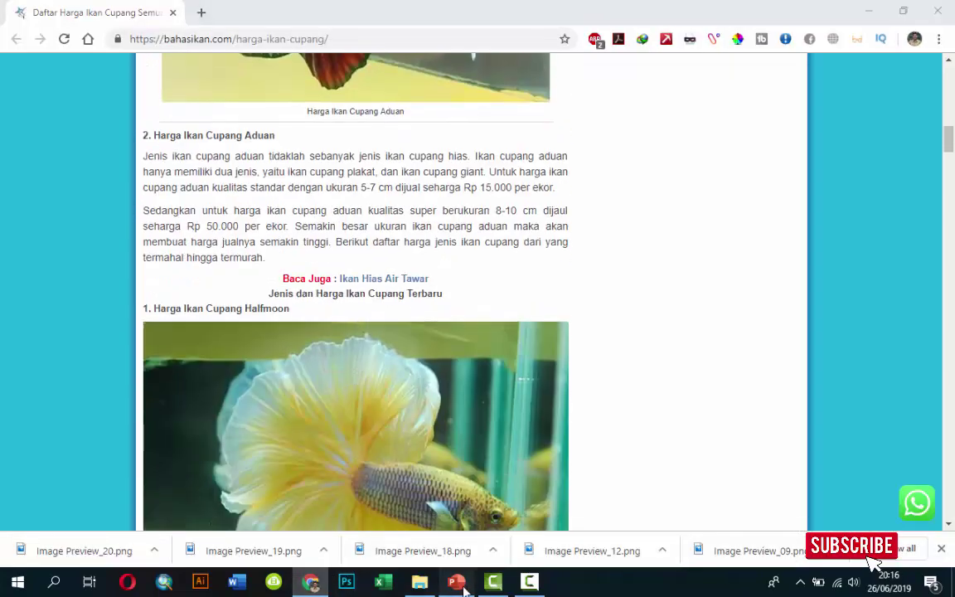
key("alt+Tab")
Duplicate the fish picture, red label and description onto the slide's right half.
left_click(283, 382)
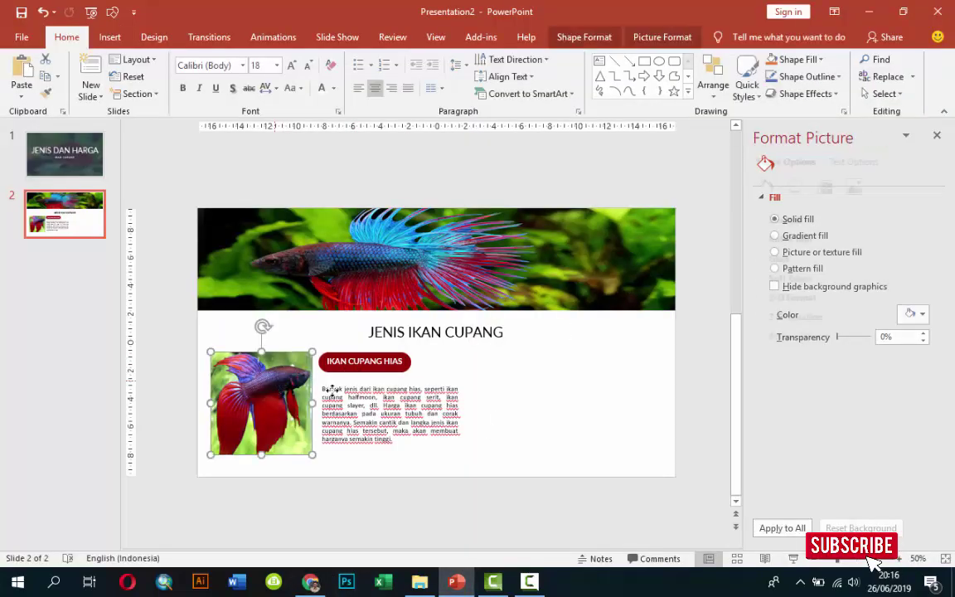
left_click(331, 390, "shift")
left_click(377, 360, "shift")
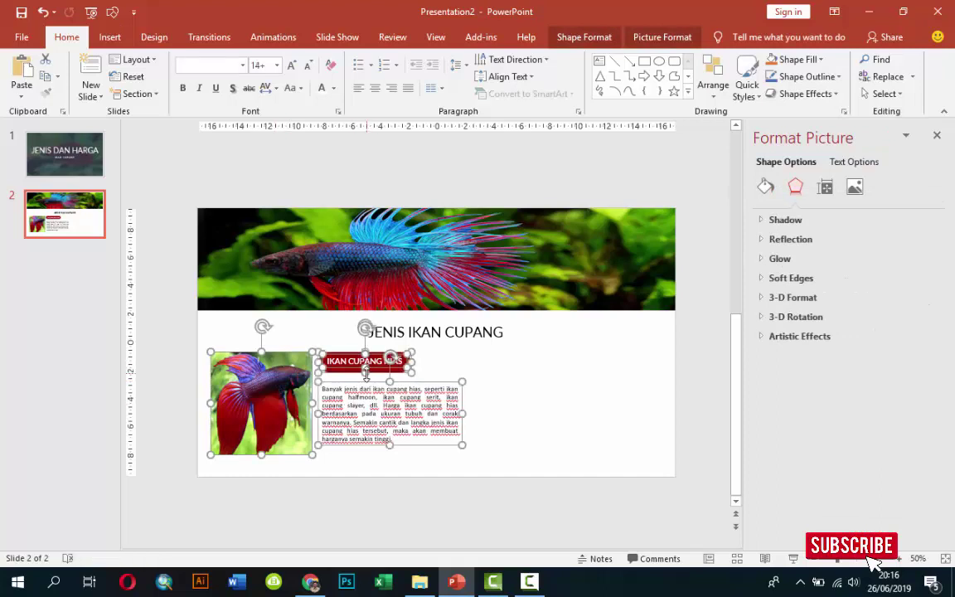
left_click_drag(366, 374, 621, 354)
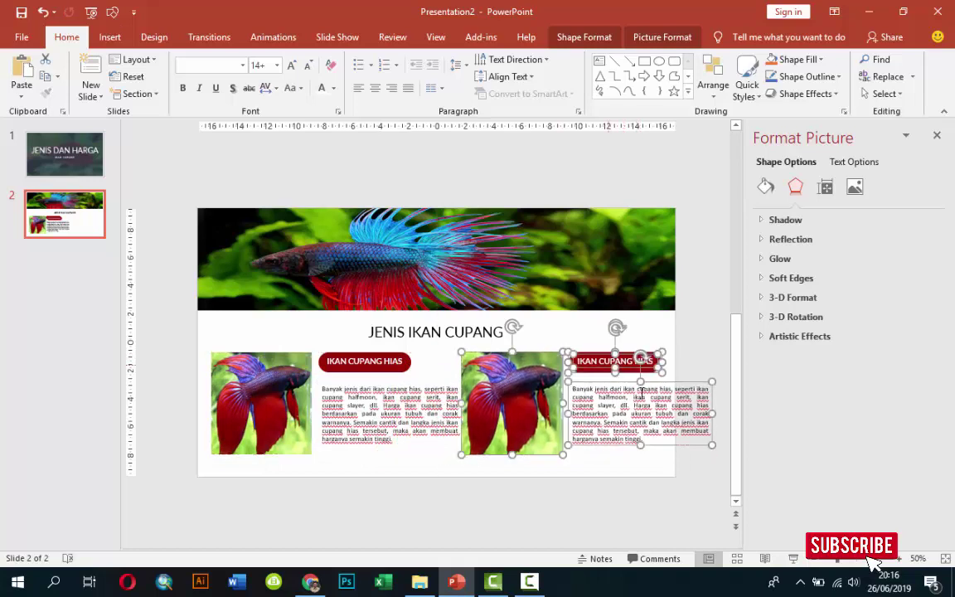
left_click(709, 353)
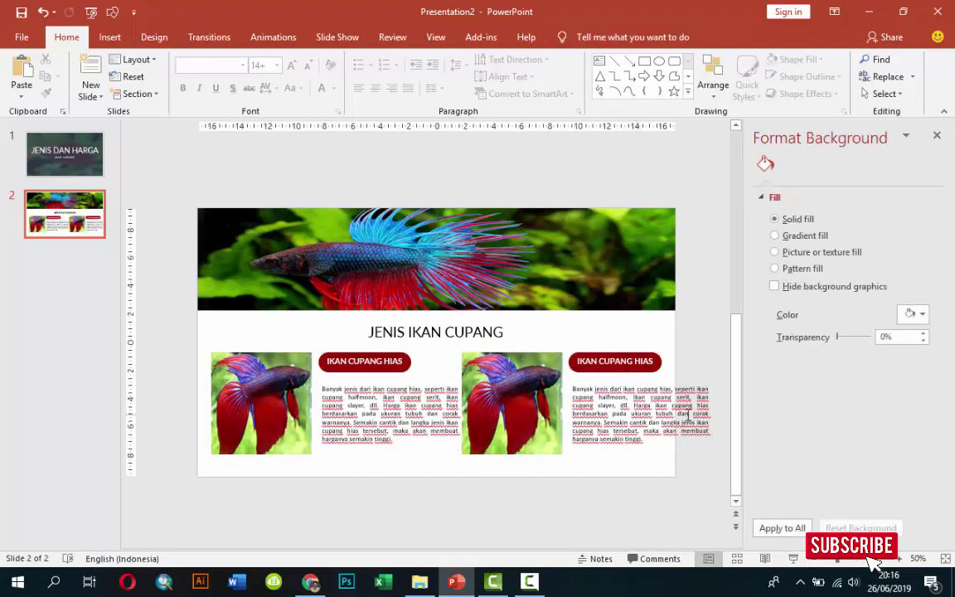
Narrow the left description box and shift the right picture and description slightly left.
left_click(365, 412)
left_click_drag(460, 413, 437, 418)
mouse_move(503, 413)
left_mouse_down()
mouse_move(469, 413)
mouse_move(483, 413)
left_mouse_up()
left_click(608, 386)
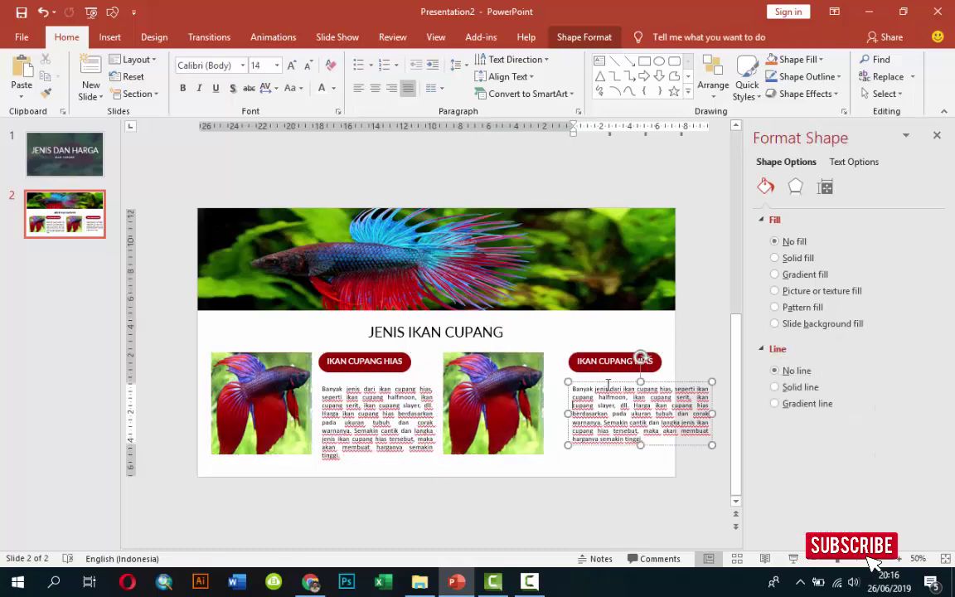
left_click_drag(608, 384, 589, 374)
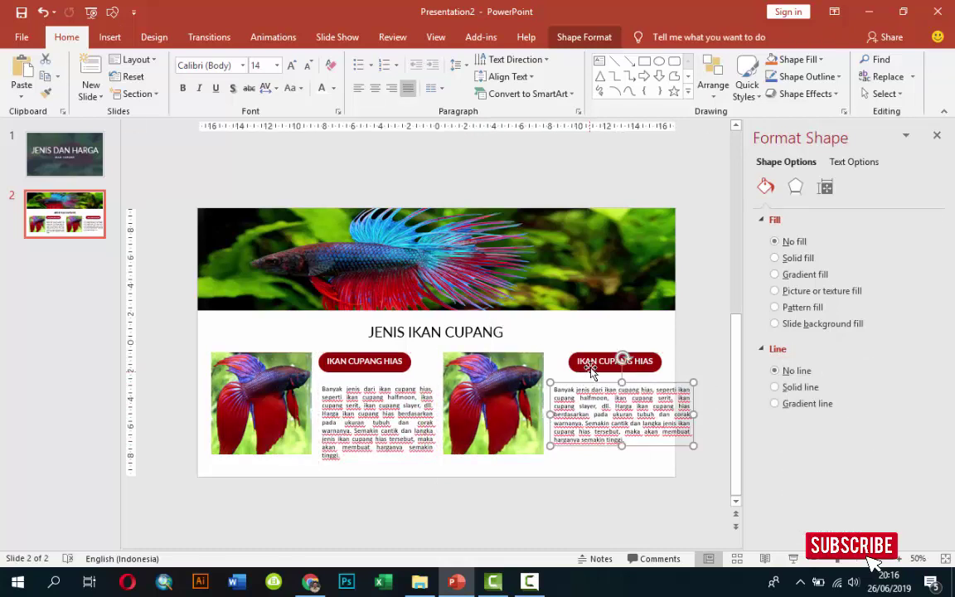
left_click(591, 369, "shift")
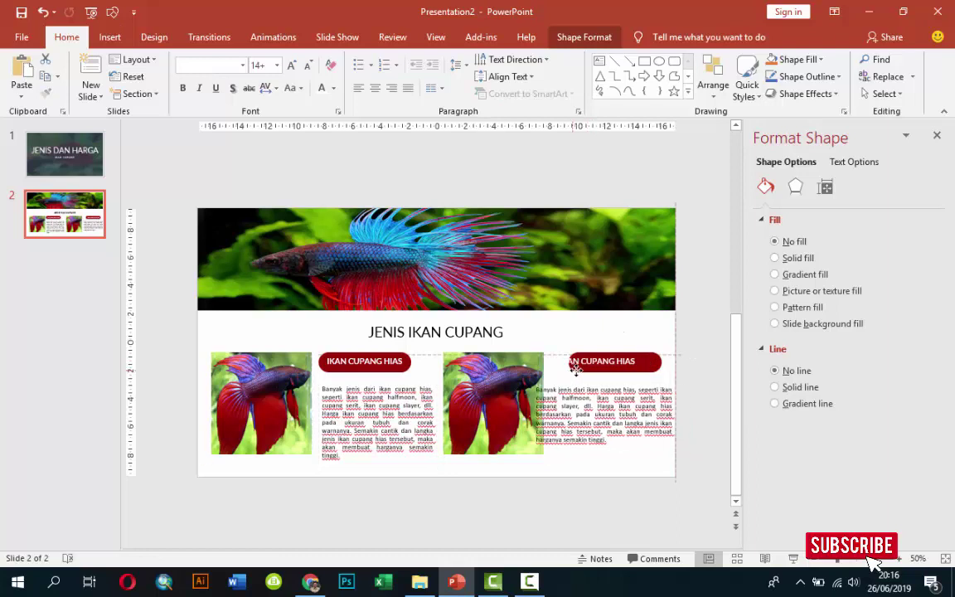
left_click_drag(591, 373, 579, 373)
key("ctrl+z")
left_click(688, 351)
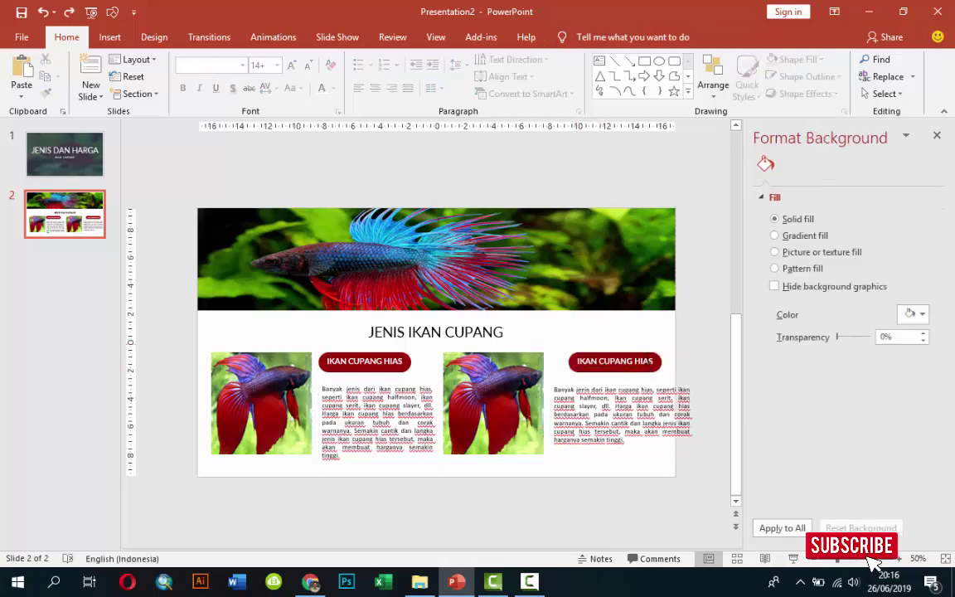
Move the right red label toward the picture and narrow the right description box.
left_click(628, 366)
left_click_drag(628, 371, 609, 370)
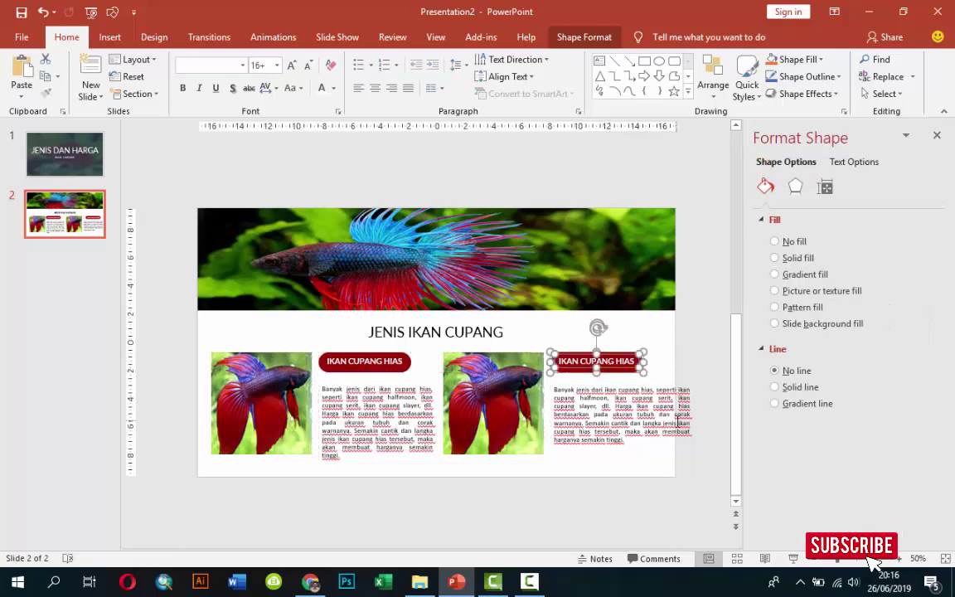
left_click(620, 383)
mouse_move(693, 412)
left_mouse_down()
mouse_move(652, 412)
mouse_move(661, 410)
left_mouse_up()
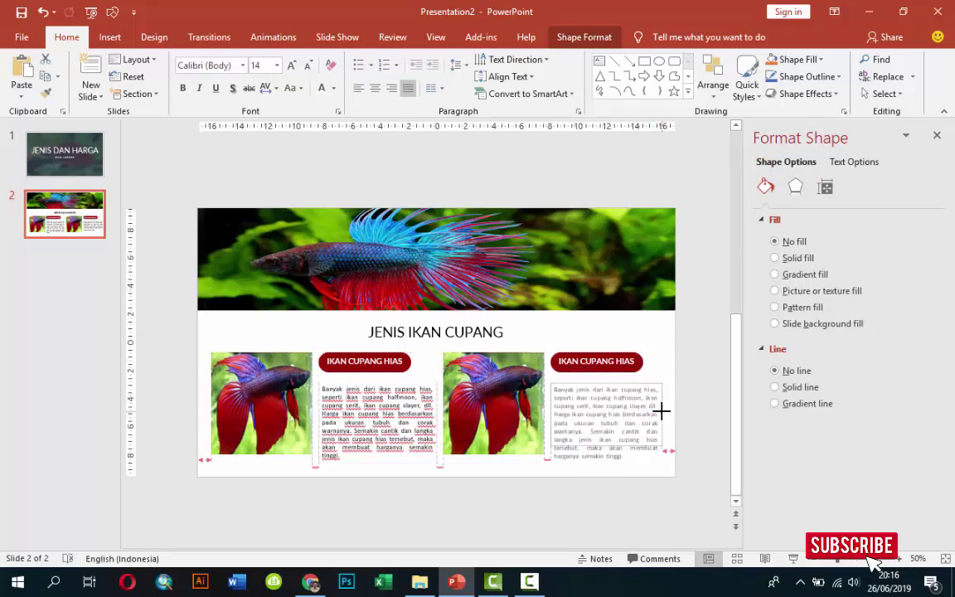
left_click(709, 411)
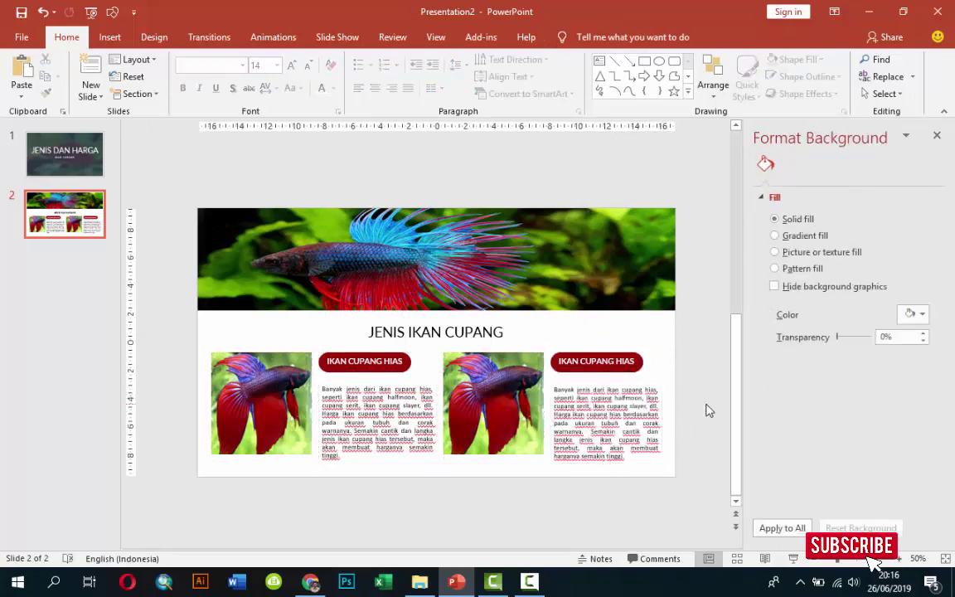
Refill the right-hand picture with 'images (2)' from the ikan folder via Picture or texture fill.
left_click(525, 393)
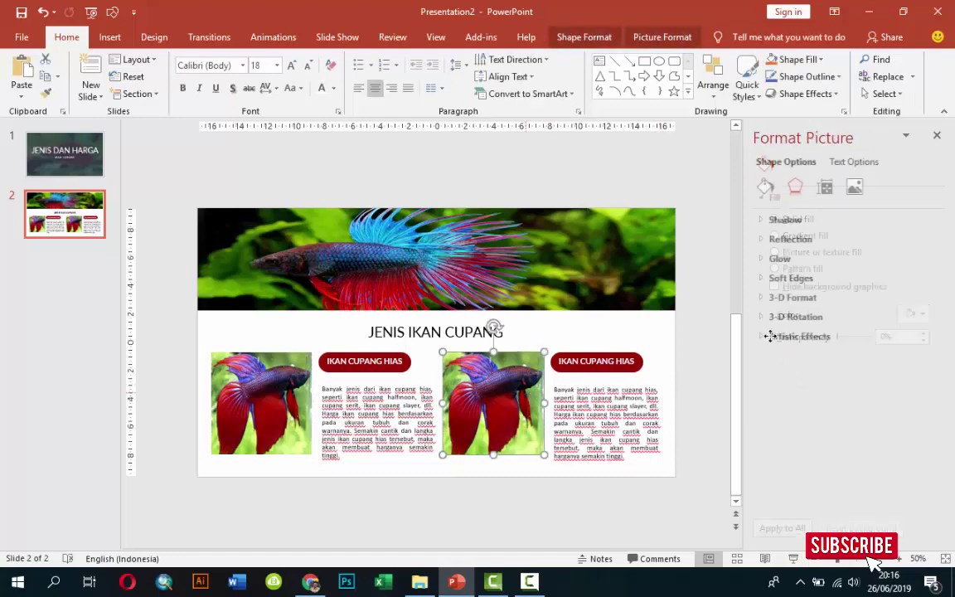
left_click(765, 187)
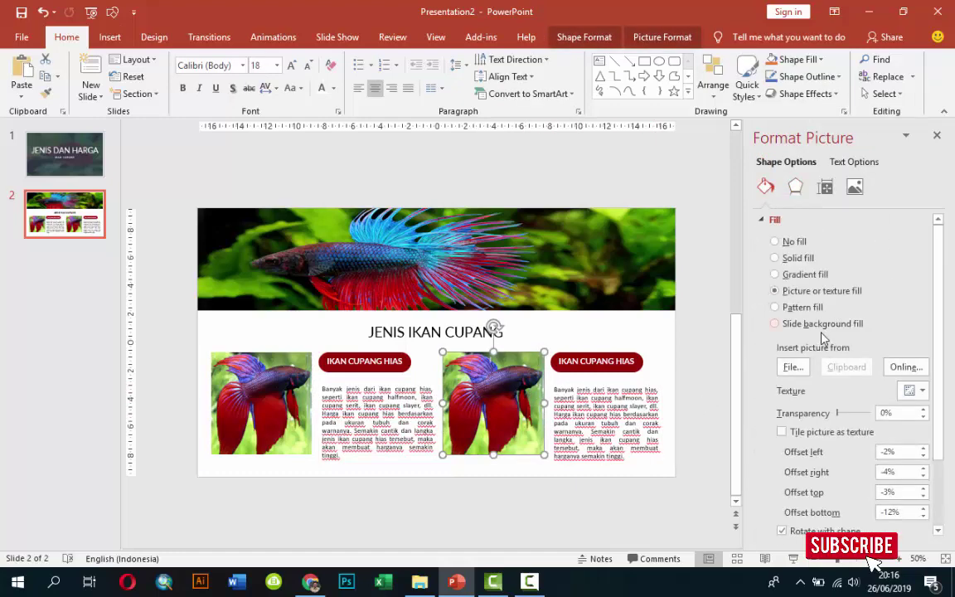
left_click(793, 366)
scroll(587, 258, "down", 2)
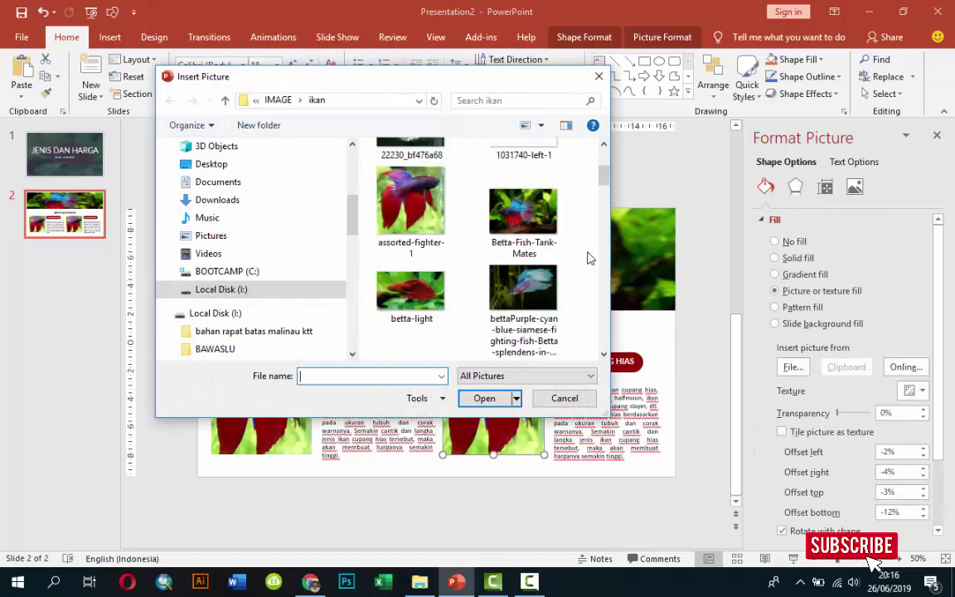
scroll(587, 258, "down", 2)
scroll(582, 260, "down", 1)
scroll(570, 274, "down", 1)
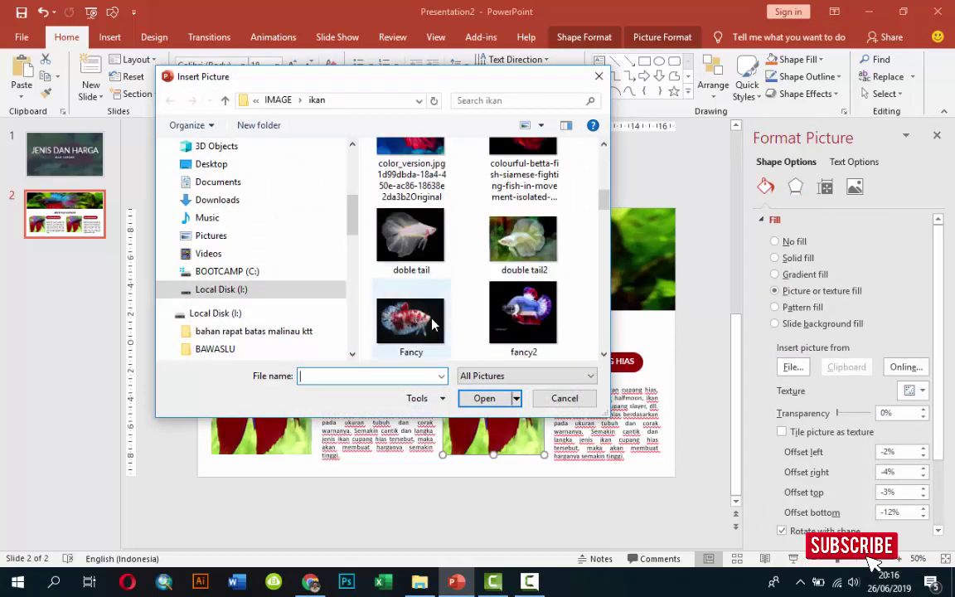
left_click(409, 239)
scroll(509, 329, "down", 3)
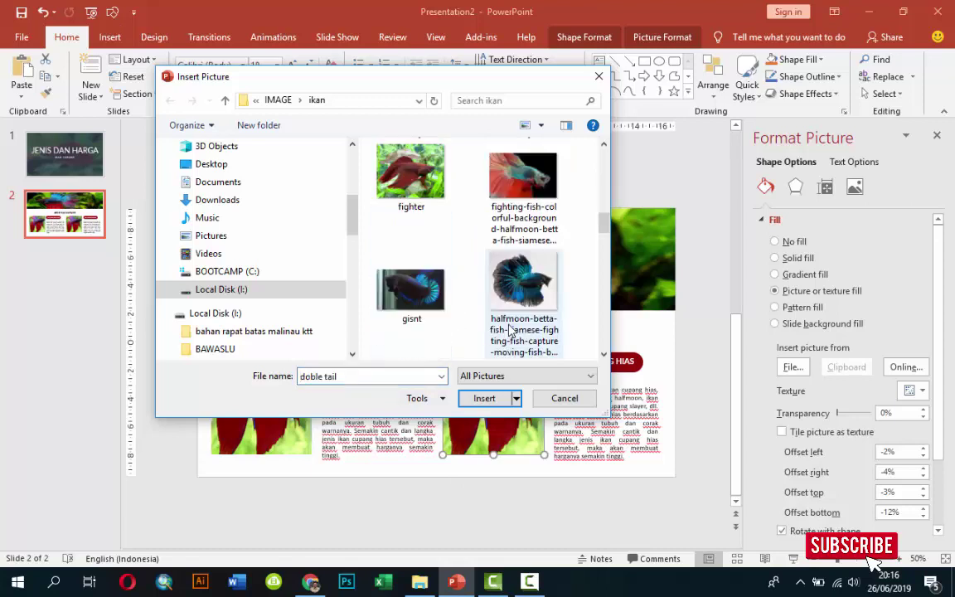
scroll(510, 330, "down", 1)
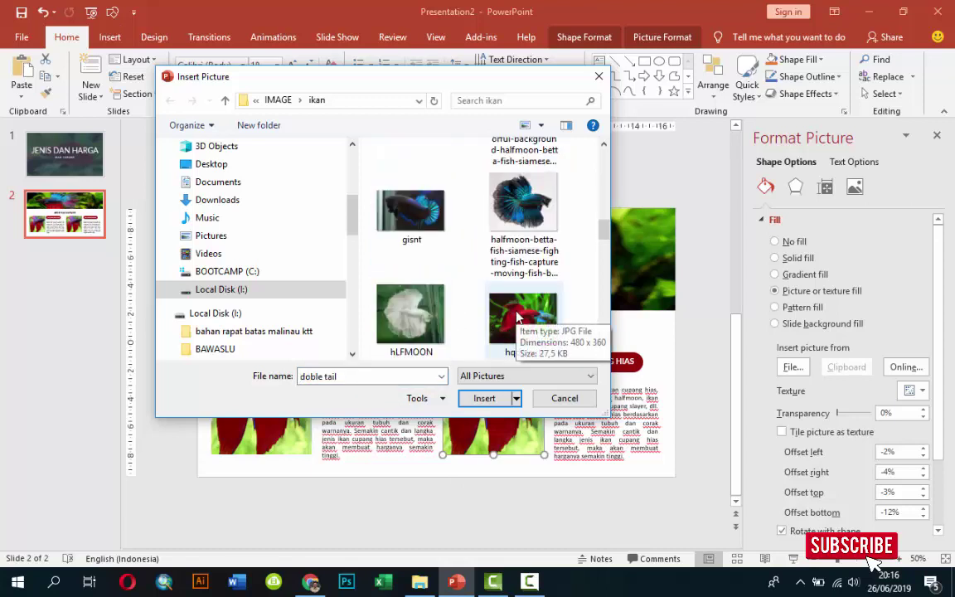
scroll(516, 317, "down", 1)
scroll(519, 320, "down", 1)
scroll(522, 323, "down", 1)
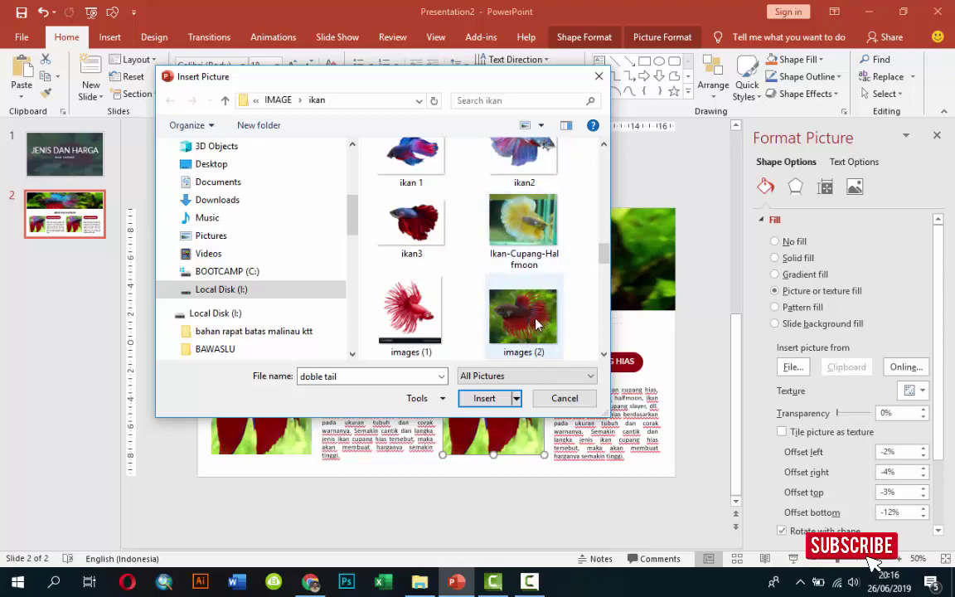
left_click(536, 323)
left_click(484, 398)
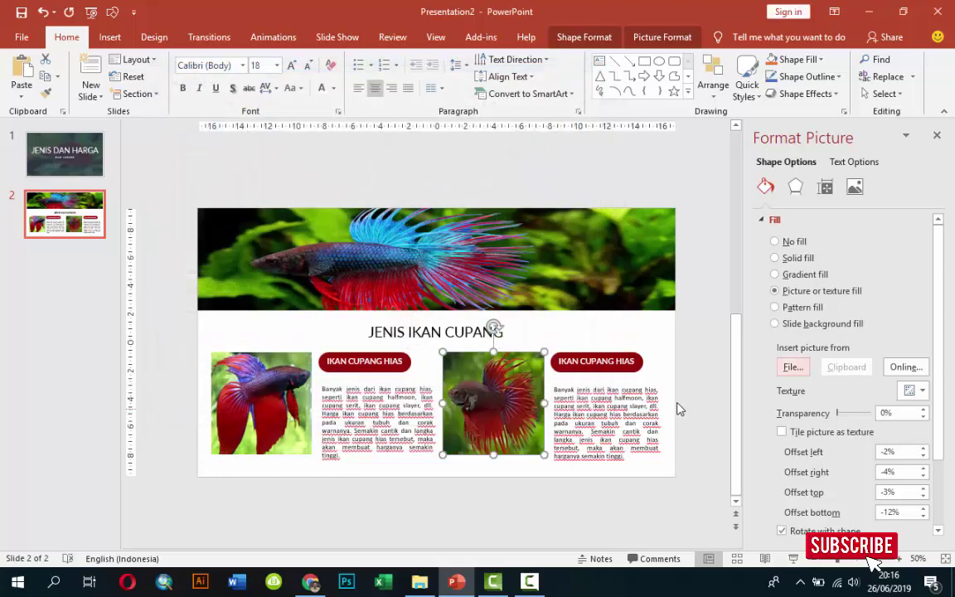
Rename the right-hand red label to 'IKAN CUPANG ADUAN' and widen it to fit.
left_click(686, 358)
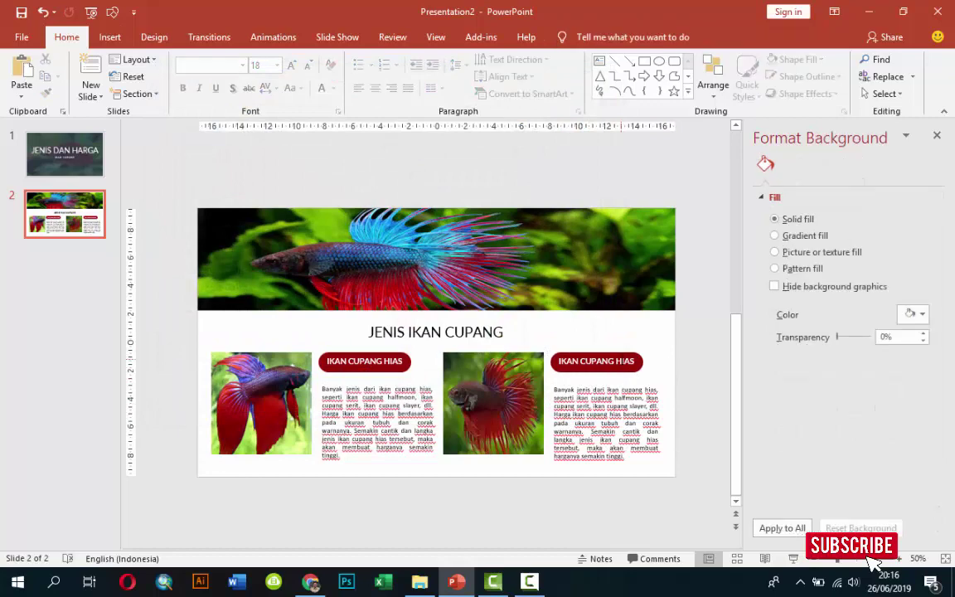
left_click(622, 362)
scroll(617, 369, "up", 2)
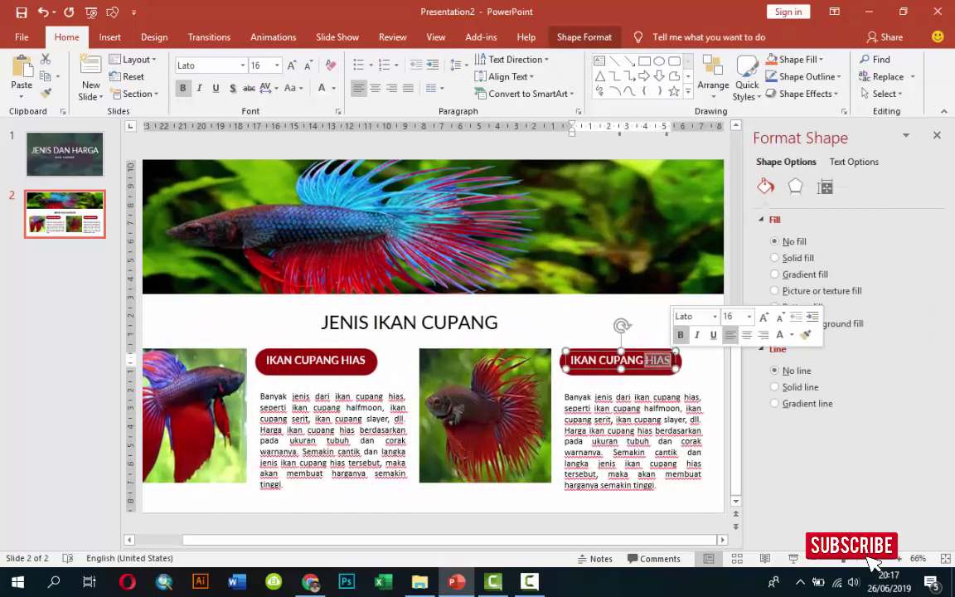
type("ADUAL")
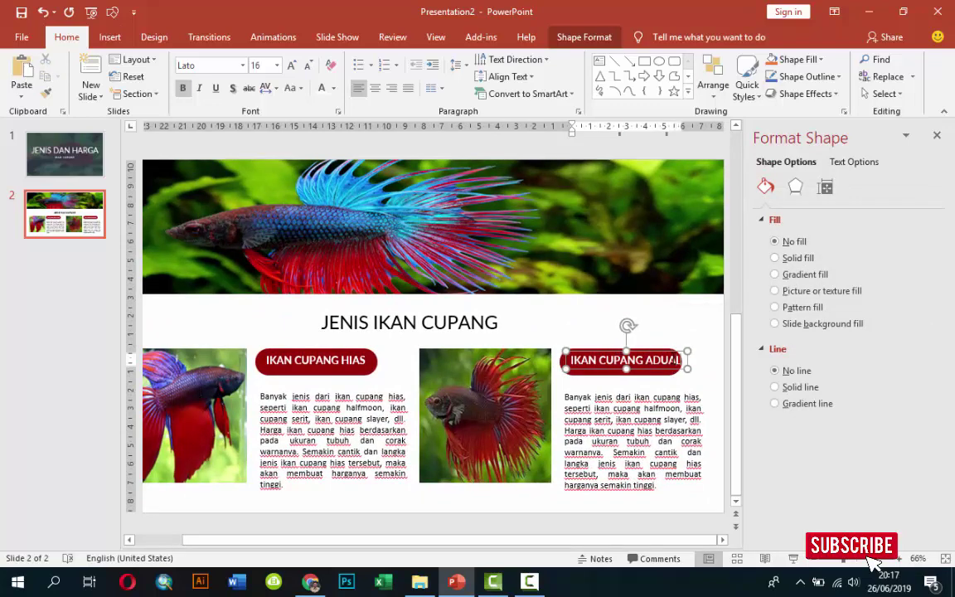
key("BackSpace")
type("N")
left_click(591, 314)
left_click(687, 363)
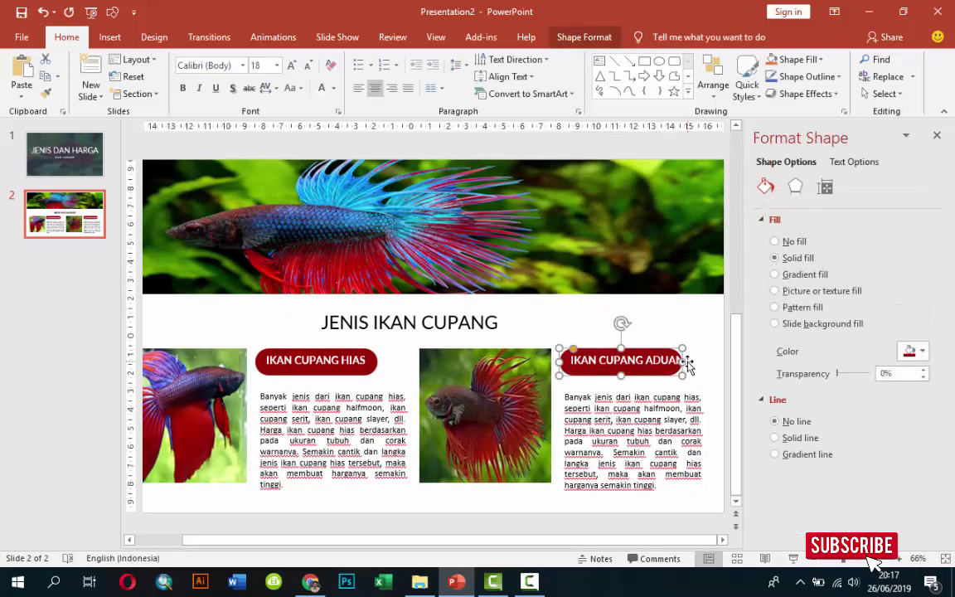
left_click_drag(688, 359, 688, 365)
left_click(567, 322)
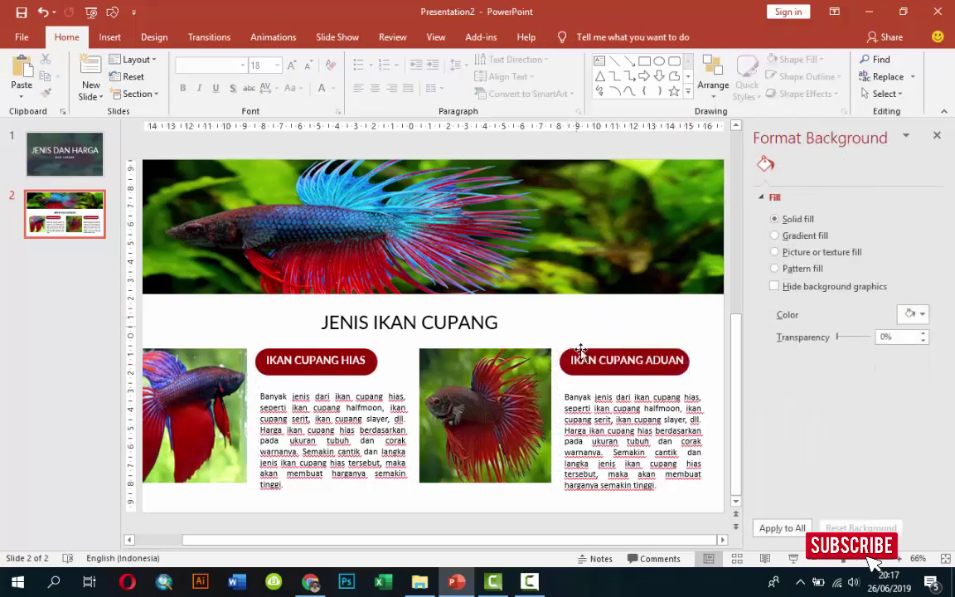
Nudge the JENIS IKAN CUPANG title slightly upward.
left_click(580, 396)
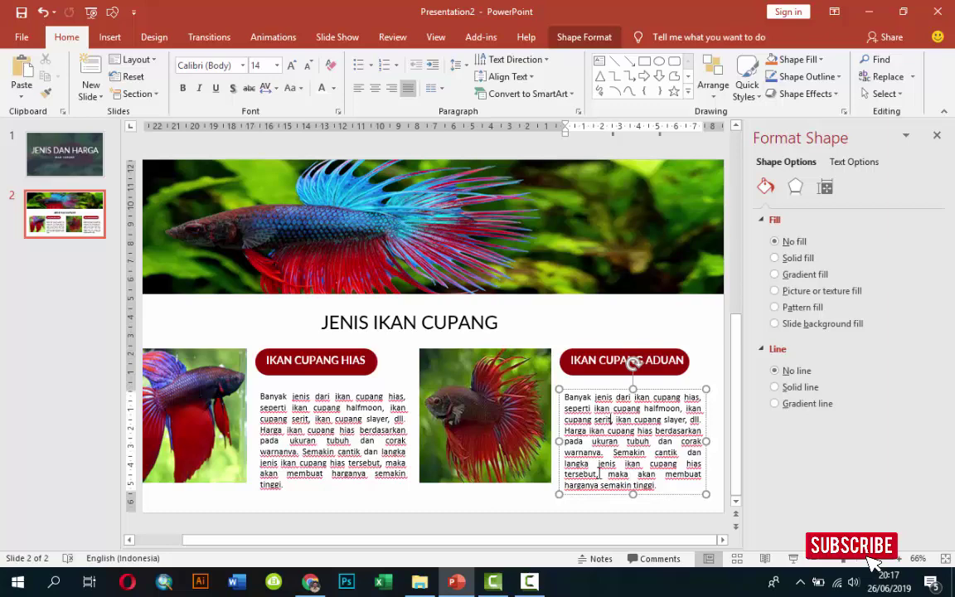
left_click(443, 309)
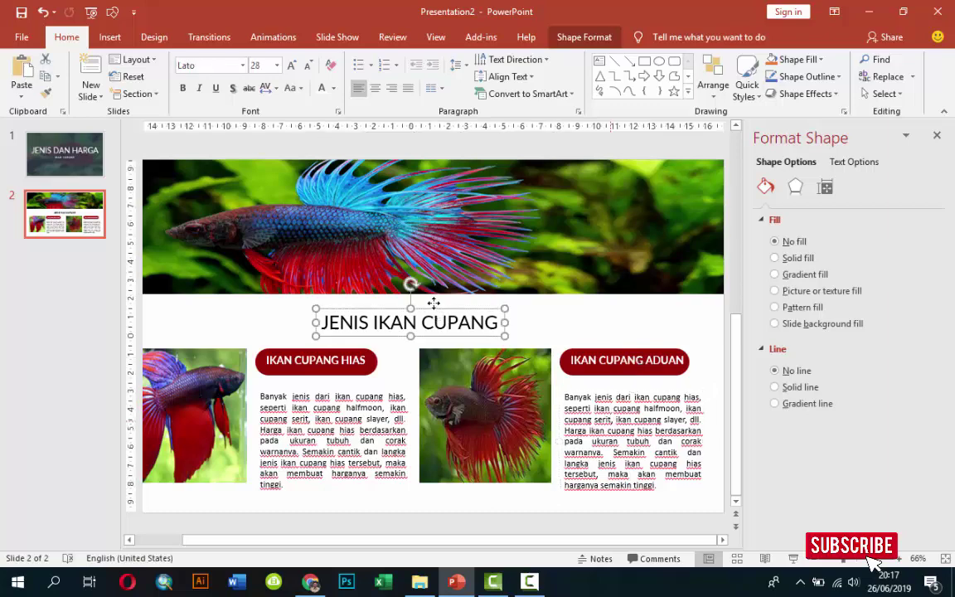
left_click_drag(435, 309, 435, 305)
scroll(431, 286, "down", 2, "ctrl")
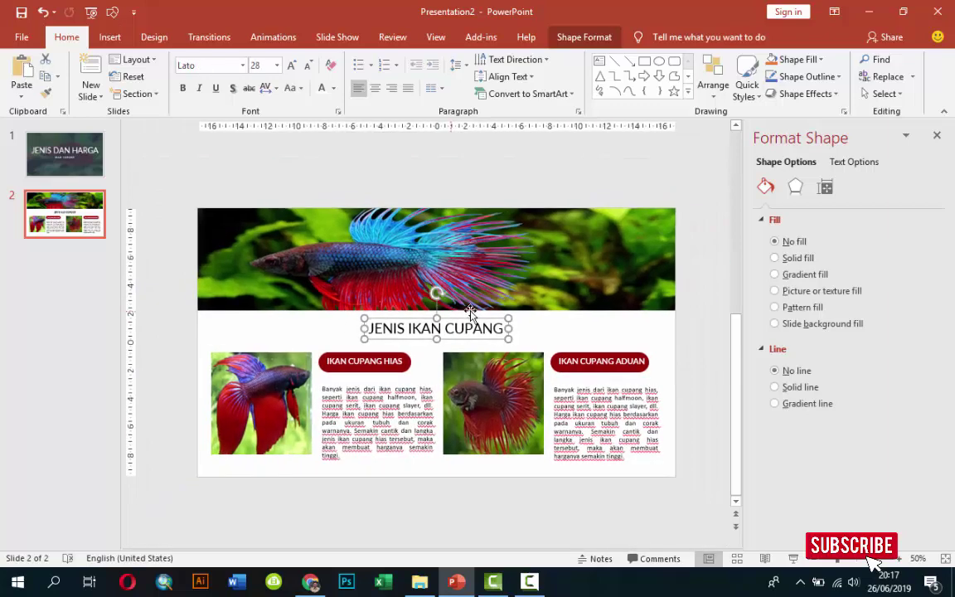
left_click(705, 294)
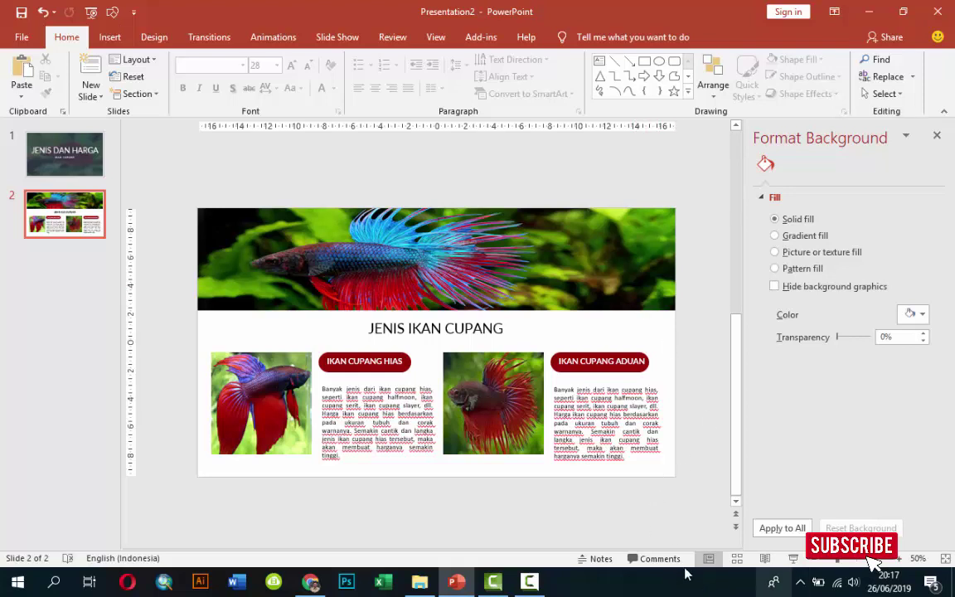
Add a new third slide and delete both placeholders to leave it blank.
right_click(63, 276)
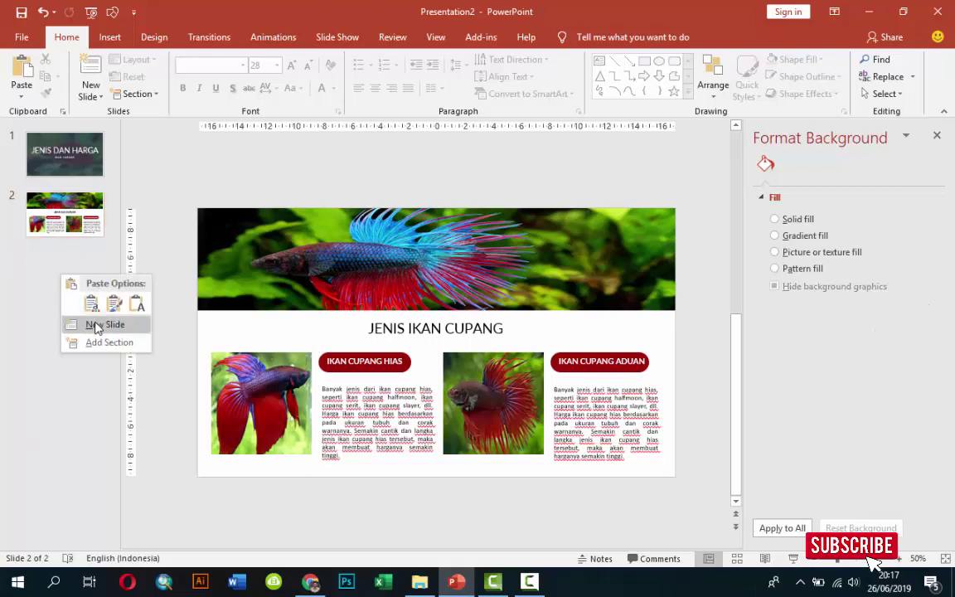
left_click(96, 324)
left_click(269, 224)
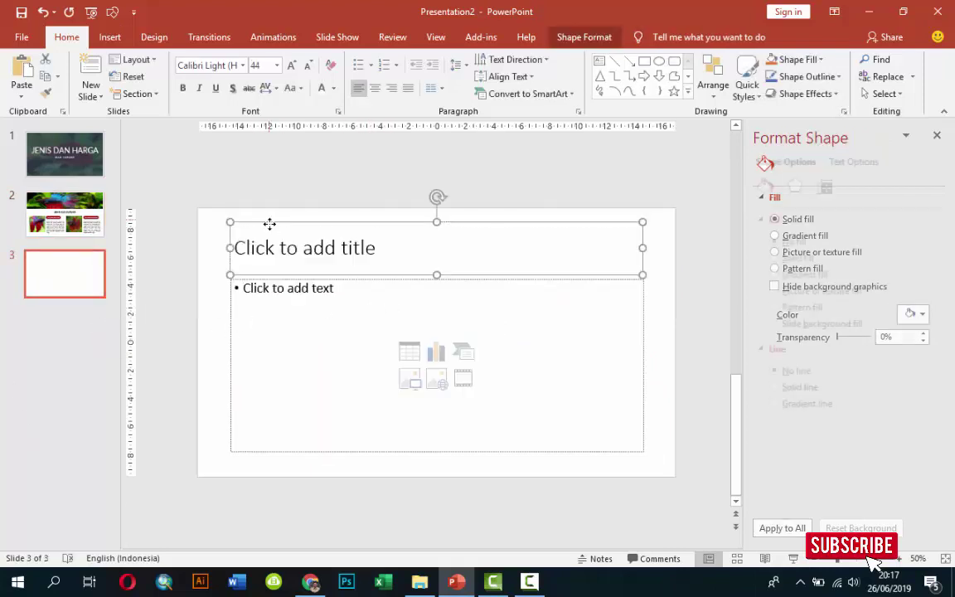
key("Delete")
left_click(334, 278)
key("Delete")
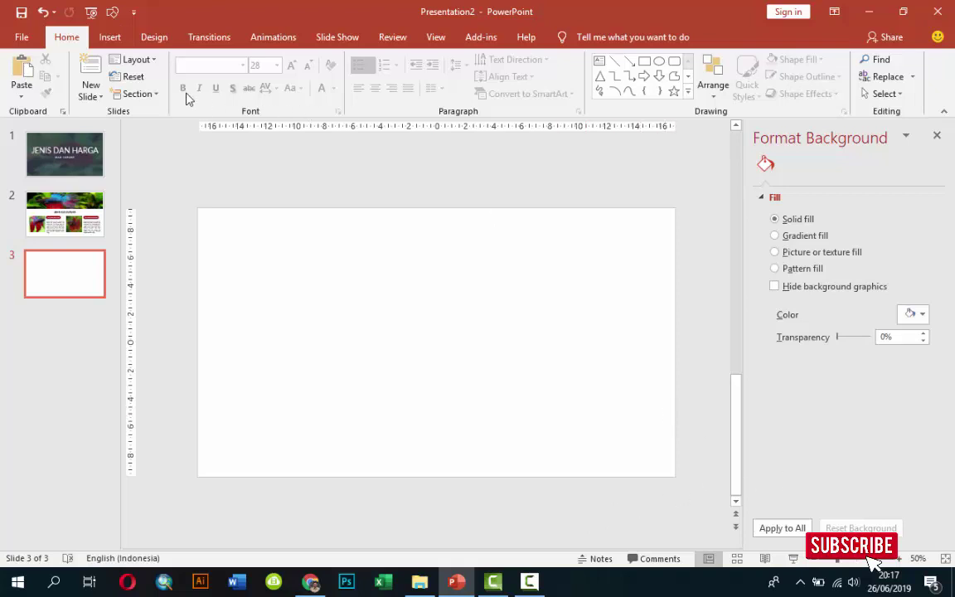
Draw a tall blue rectangle on the slide's right side with no outline.
left_click(109, 37)
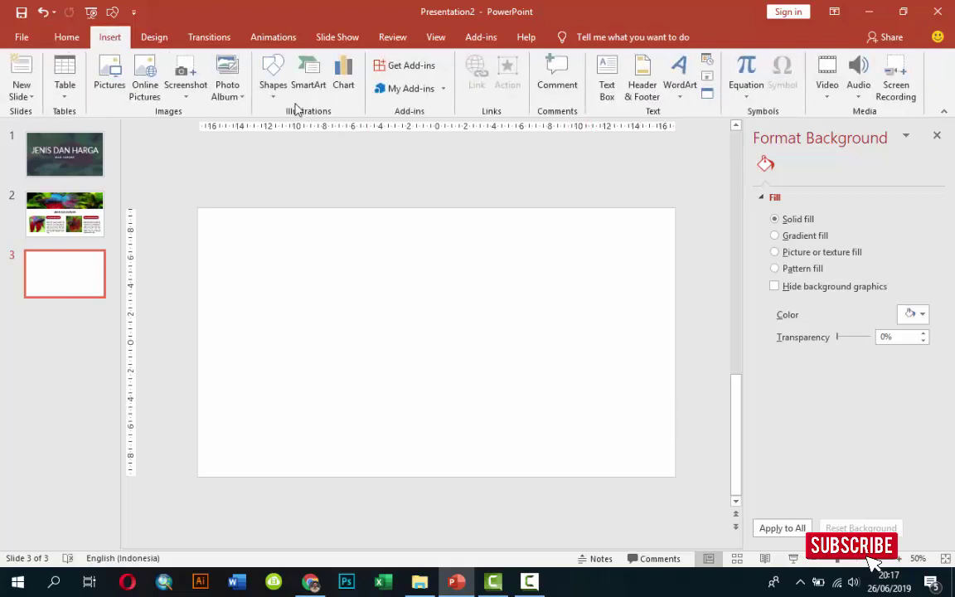
left_click(273, 74)
left_click(278, 124)
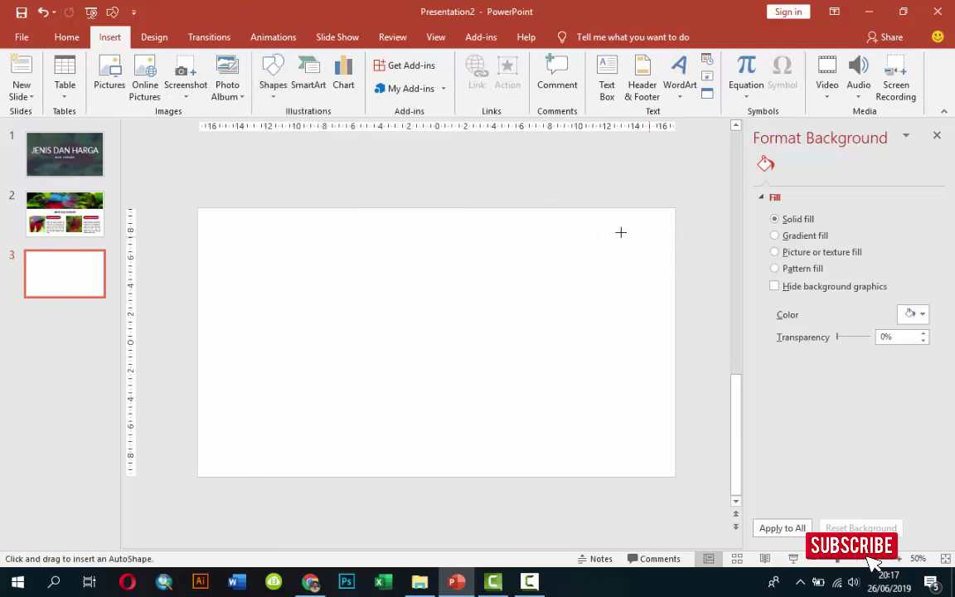
left_click_drag(517, 219, 607, 386)
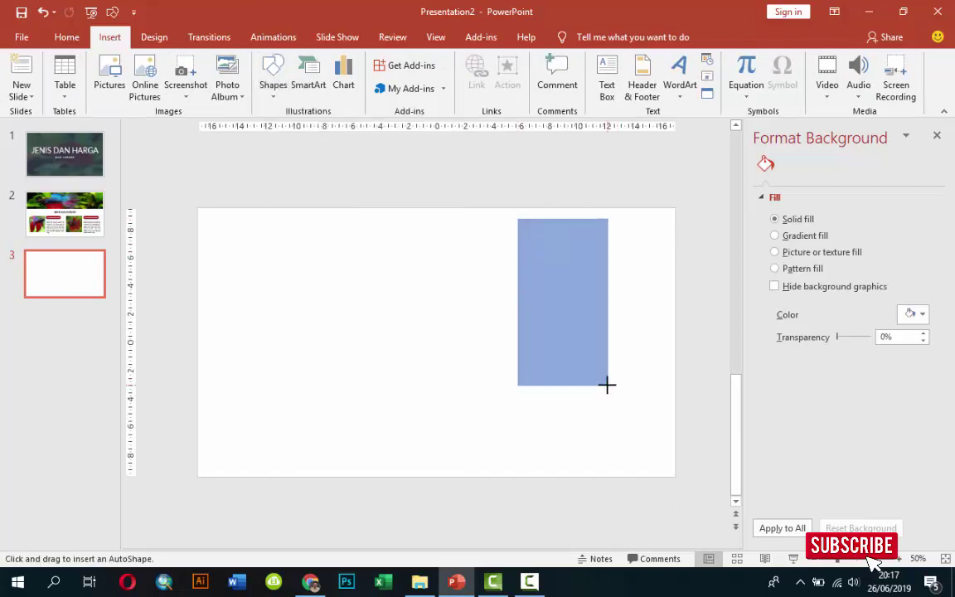
left_click_drag(576, 332, 559, 346)
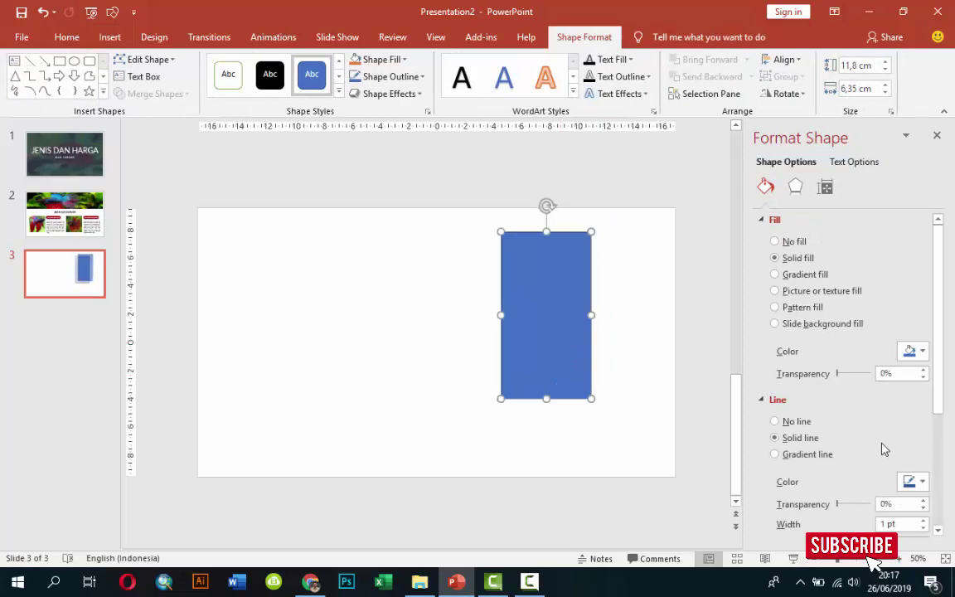
left_click(800, 422)
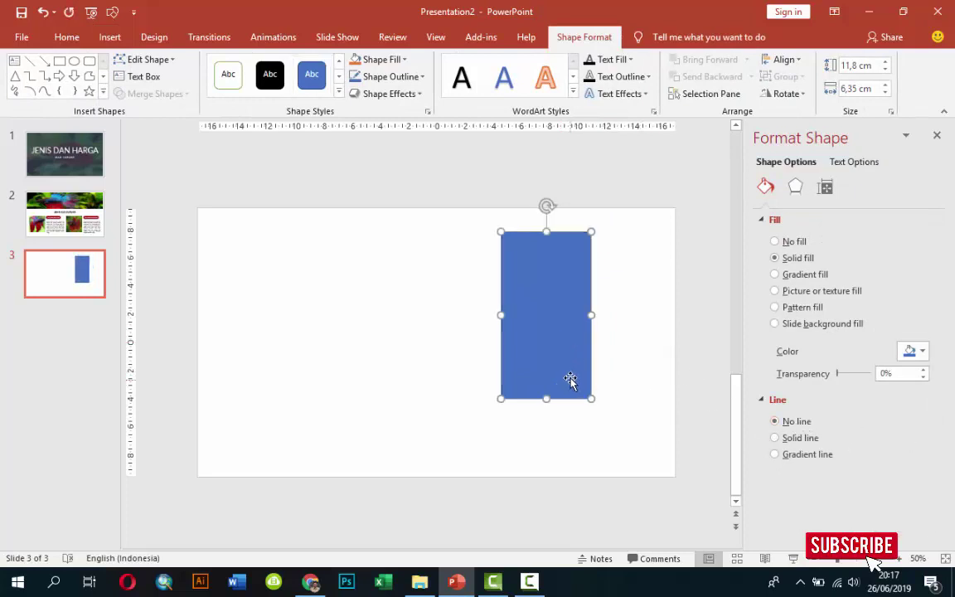
Duplicate the rectangle, set the left copy lower, and size the right one 5,77 cm wide and longer.
left_click_drag(566, 376, 635, 335)
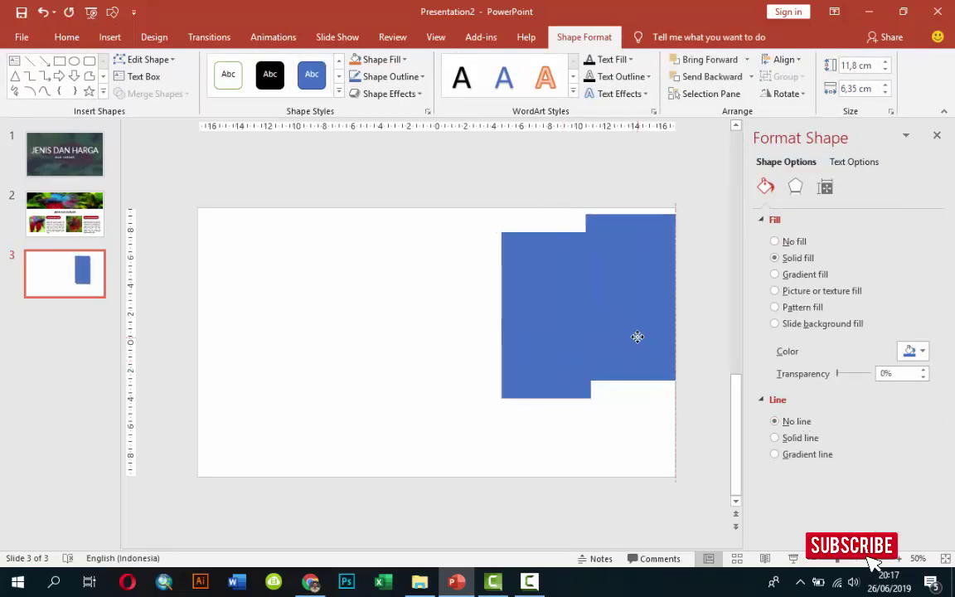
left_click_drag(549, 363, 537, 407)
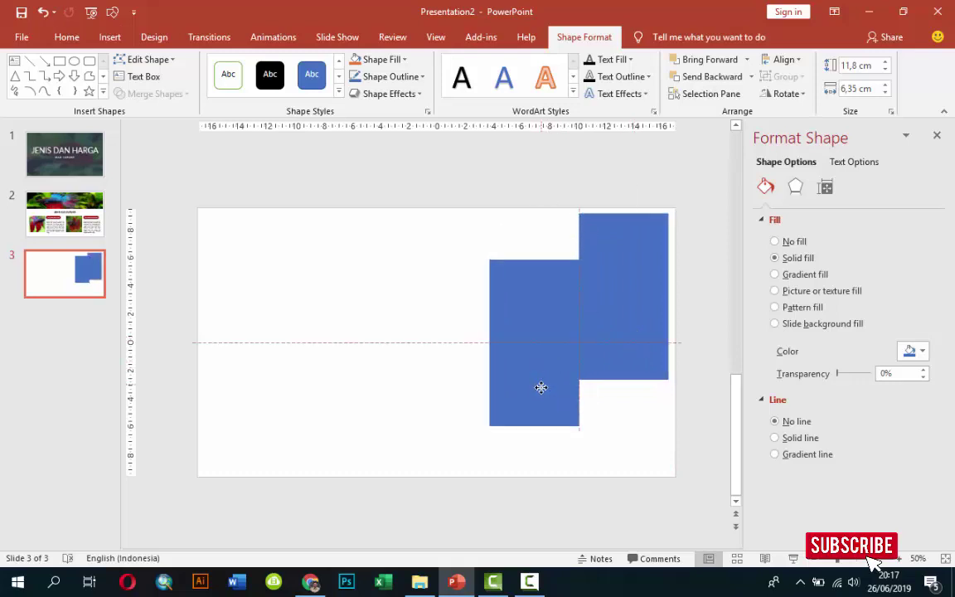
left_click_drag(580, 362, 571, 363)
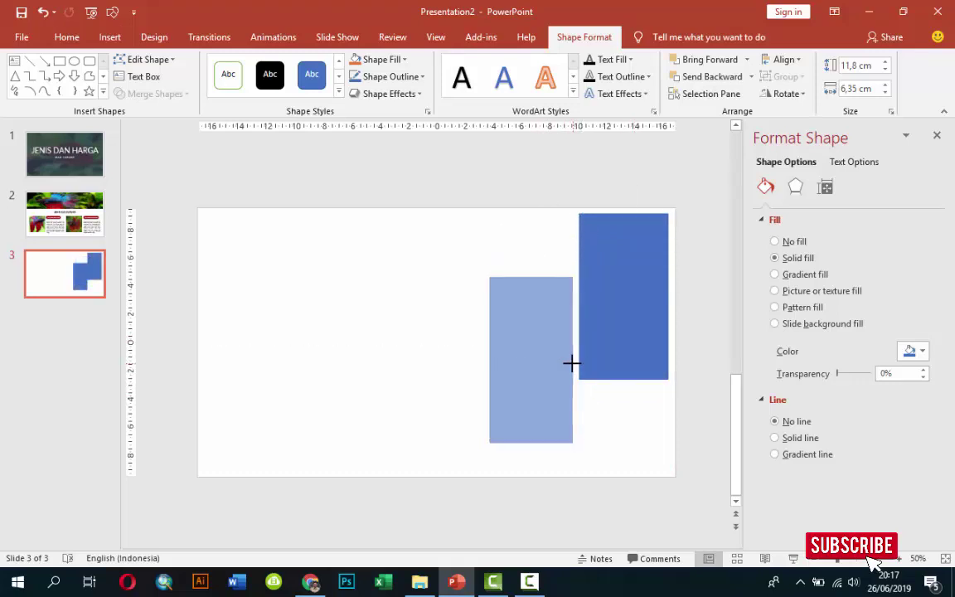
left_click_drag(633, 340, 621, 343)
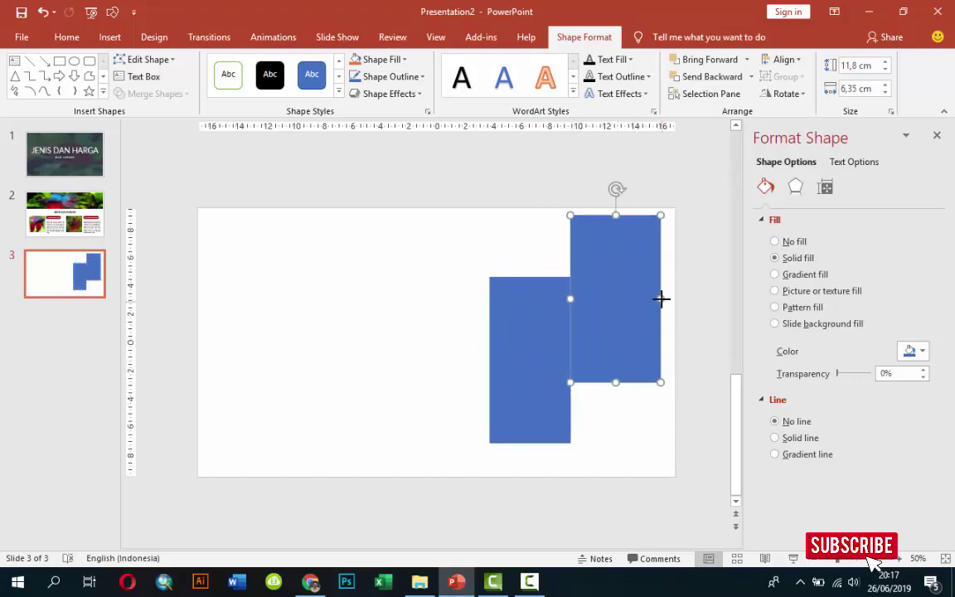
left_click_drag(661, 300, 652, 299)
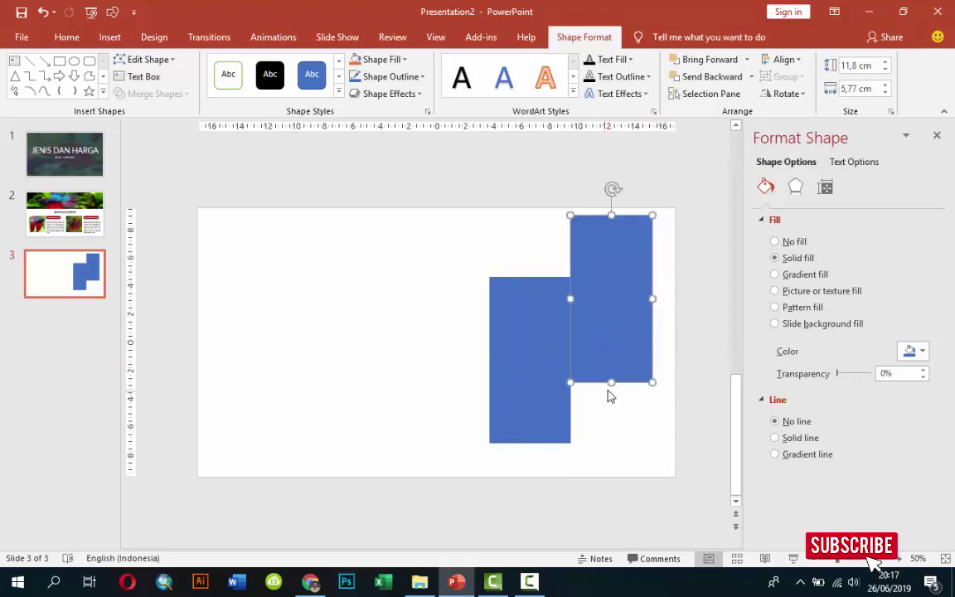
left_click_drag(610, 387, 610, 413)
Fill the lower-left rectangle with the purple-blue betta image.
left_click(550, 404)
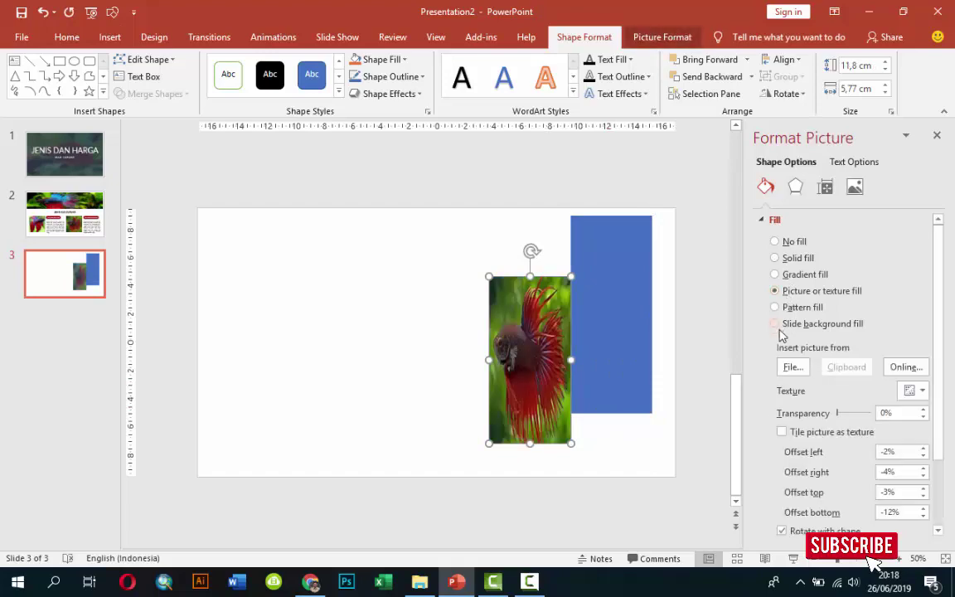
left_click(793, 366)
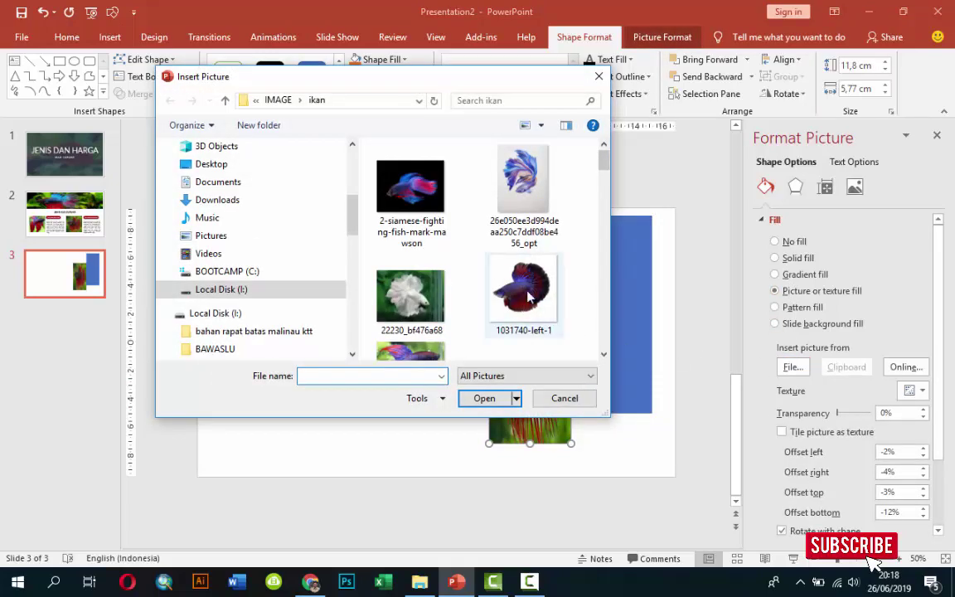
left_click(522, 179)
left_click(484, 398)
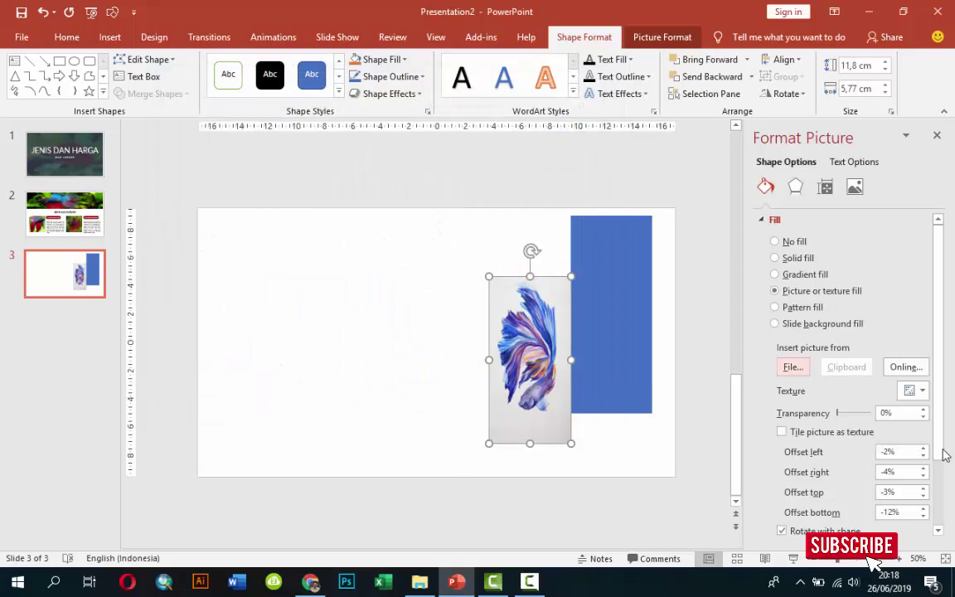
Set the picture offsets to top -7%, bottom -16%, right -18% and left -11%.
left_click(923, 496)
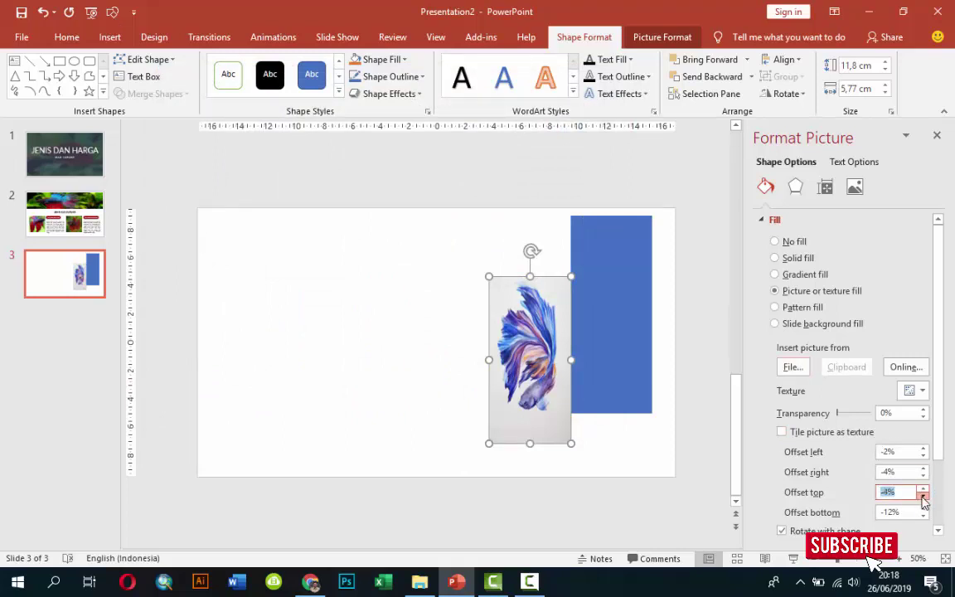
left_click(922, 497)
left_click(923, 497)
left_click(923, 516)
left_click(923, 516)
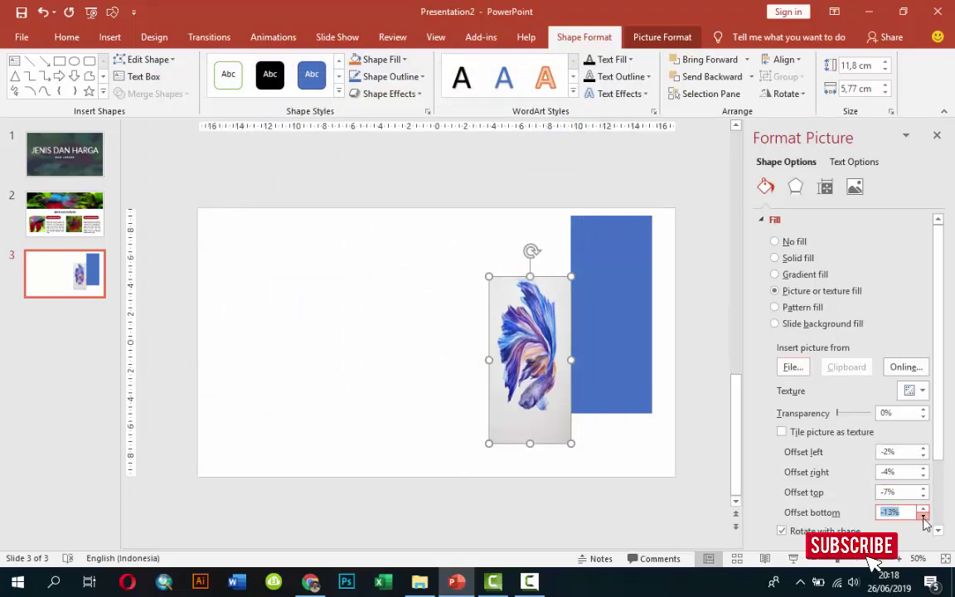
left_click(923, 516)
left_click(923, 516)
left_click(923, 474)
left_click(923, 475)
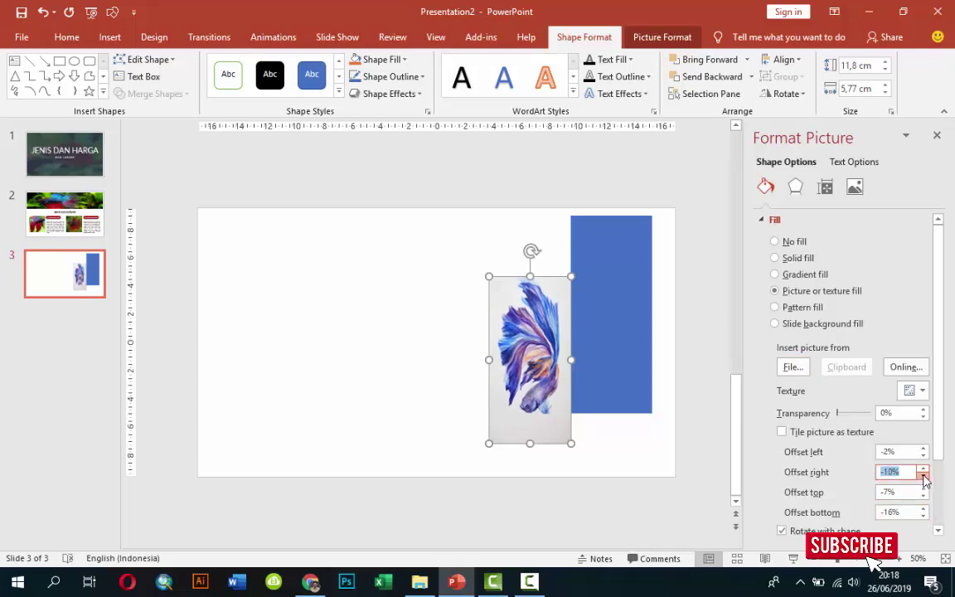
left_click(922, 475)
left_click(923, 475)
left_click(923, 455)
left_click(922, 455)
left_click(922, 455)
left_click(923, 455)
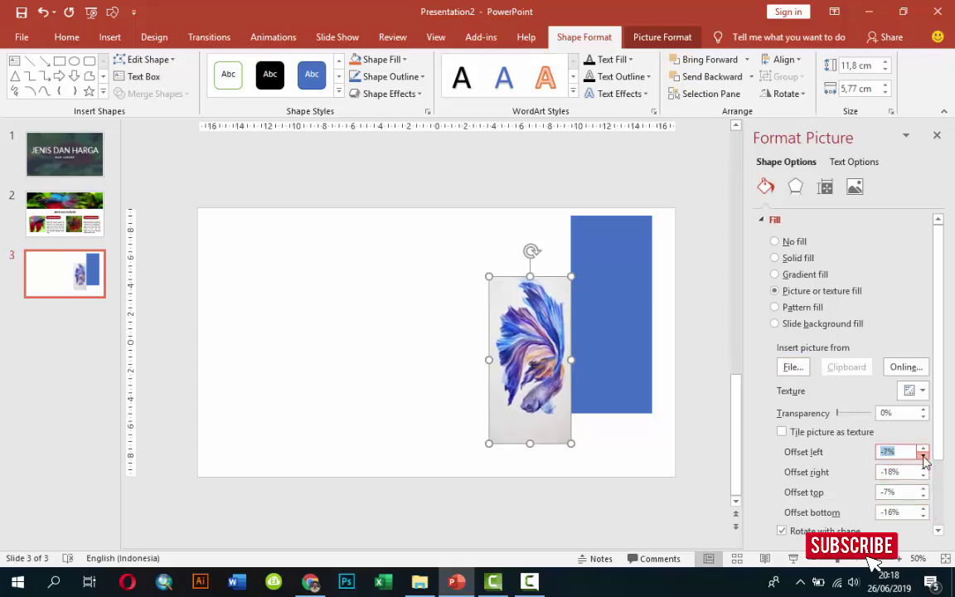
left_click(923, 455)
left_click(669, 312)
left_click(624, 300)
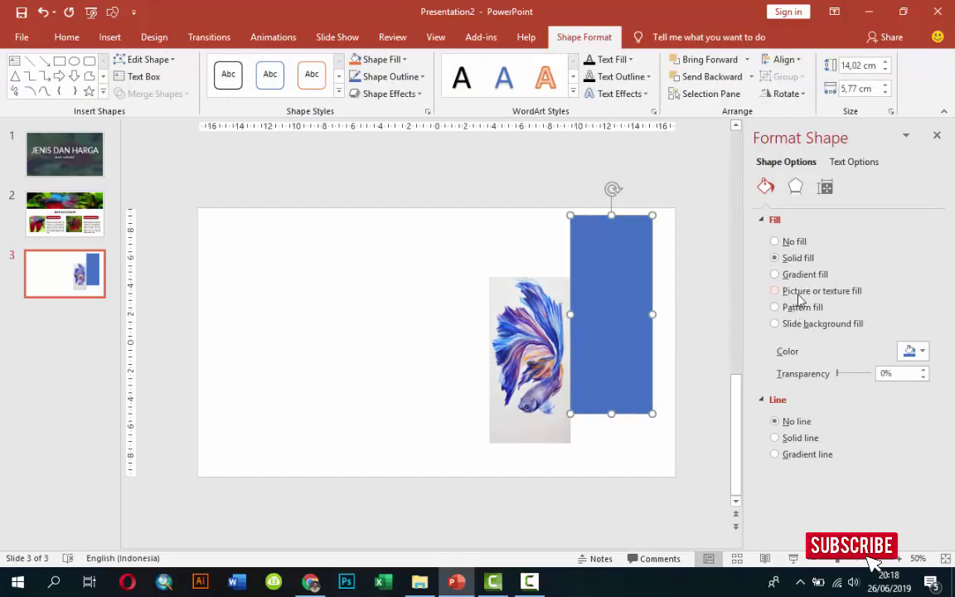
Fill the right rectangle with the dark fighting-fish portrait picture.
left_click(799, 295)
left_click(792, 366)
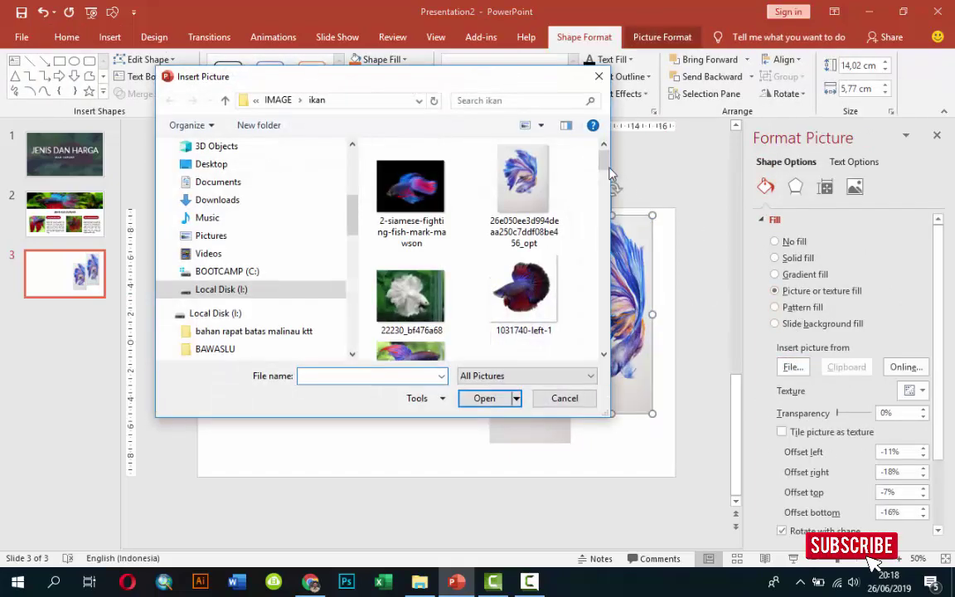
mouse_move(604, 169)
left_mouse_down()
mouse_move(603, 271)
mouse_move(581, 347)
mouse_move(578, 324)
left_mouse_up()
left_click(412, 255)
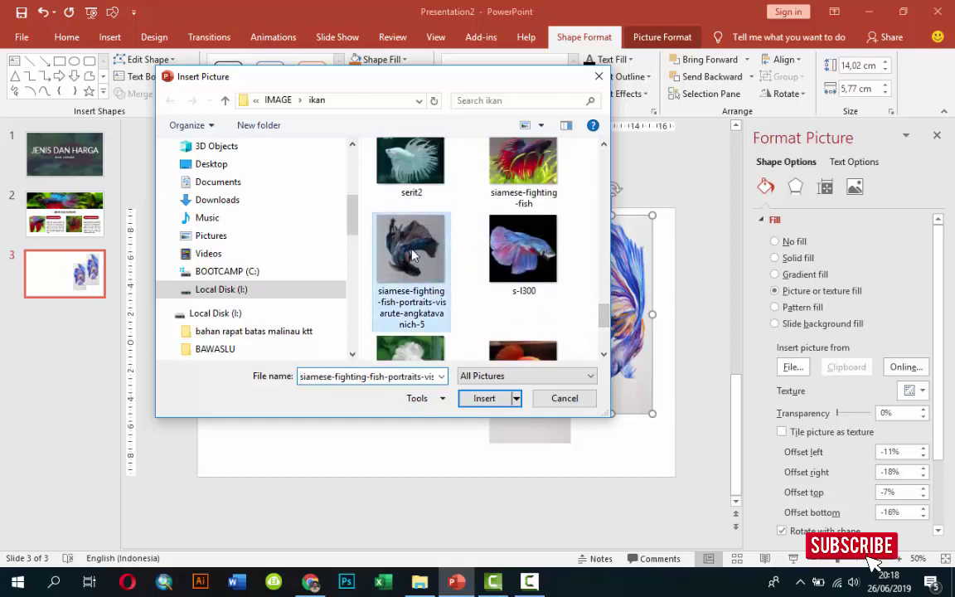
left_click(484, 398)
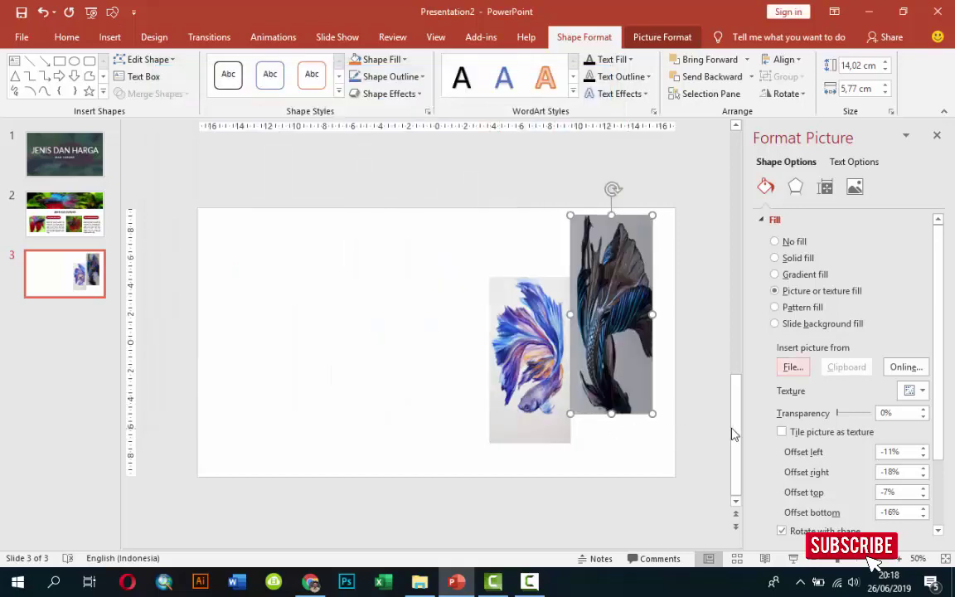
Reframe the photo with a bottom offset of about -1% and a right offset of -12%.
left_click(925, 509)
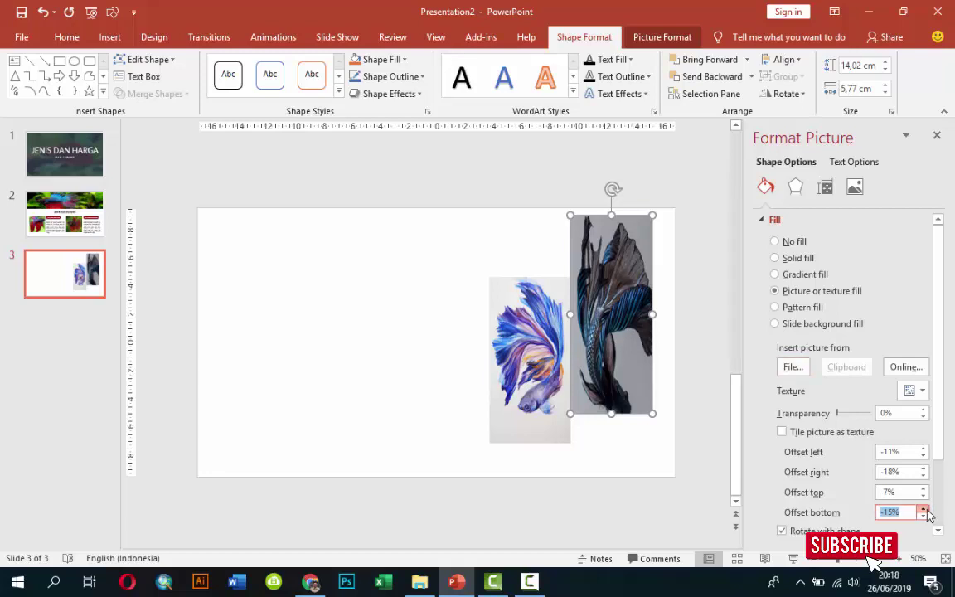
left_click(925, 509)
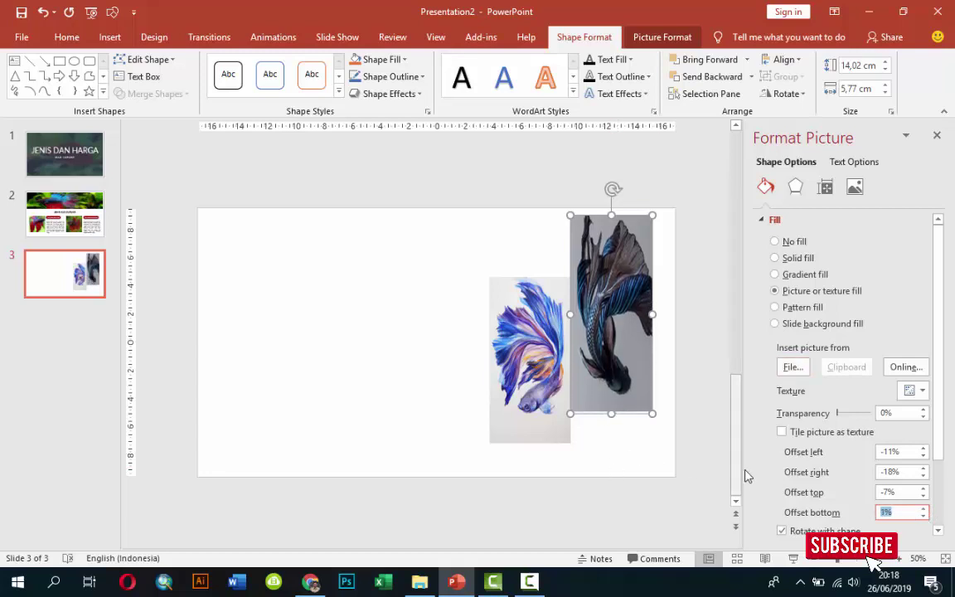
double_click(920, 519)
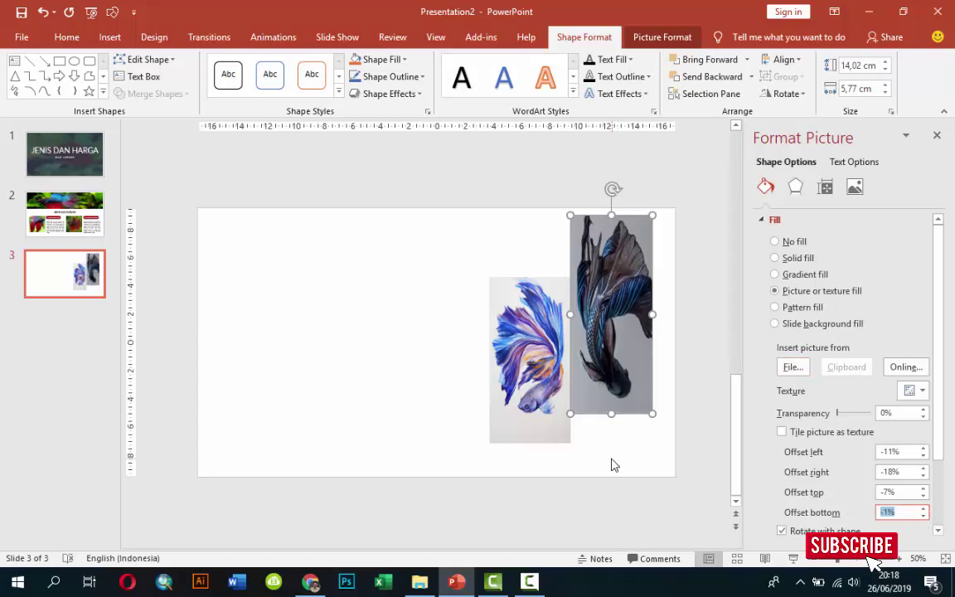
left_click(923, 469)
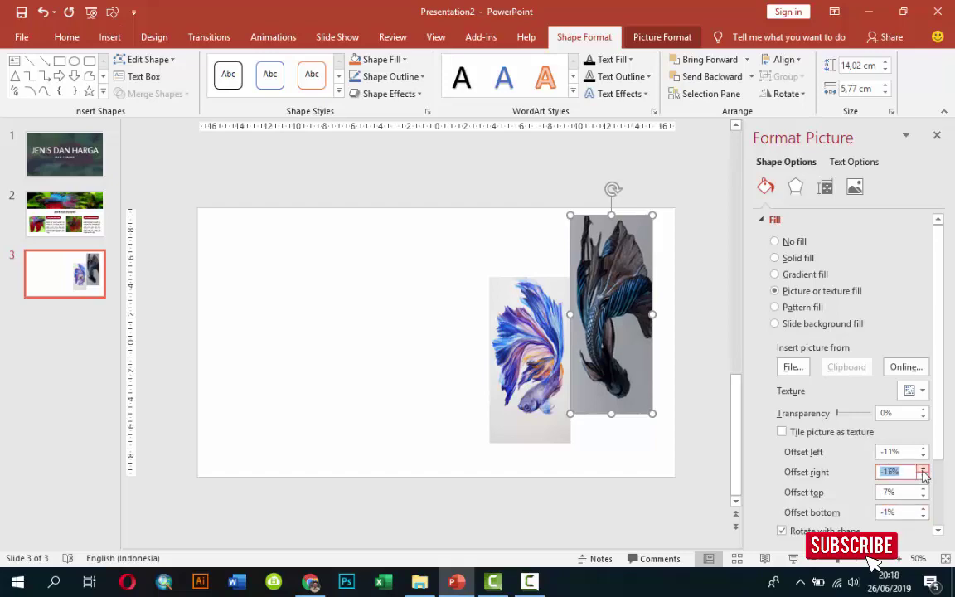
left_click(922, 469)
left_click(922, 469)
left_click(661, 451)
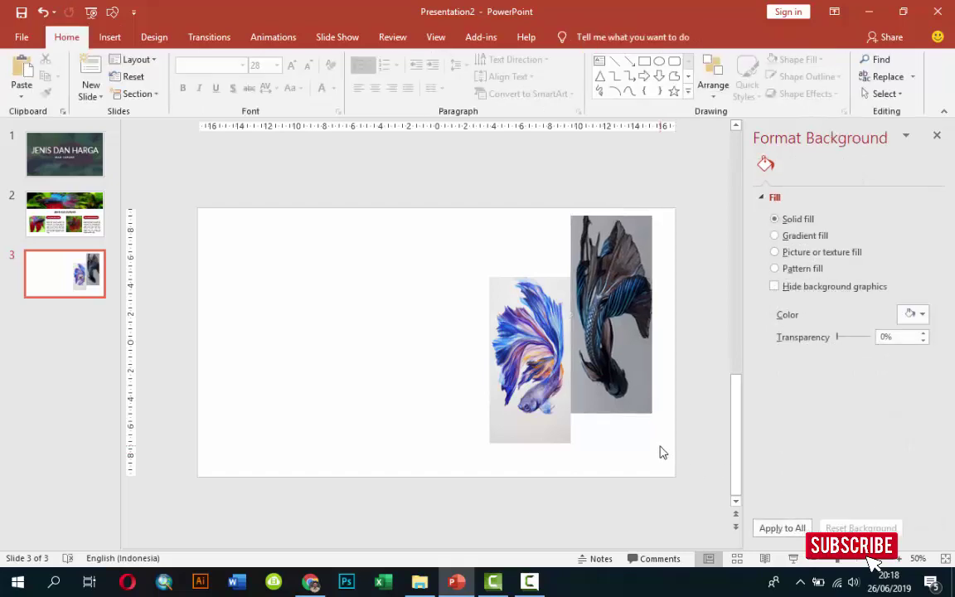
Scroll through the betta price article in Chrome, then return to the presentation.
left_click(320, 574)
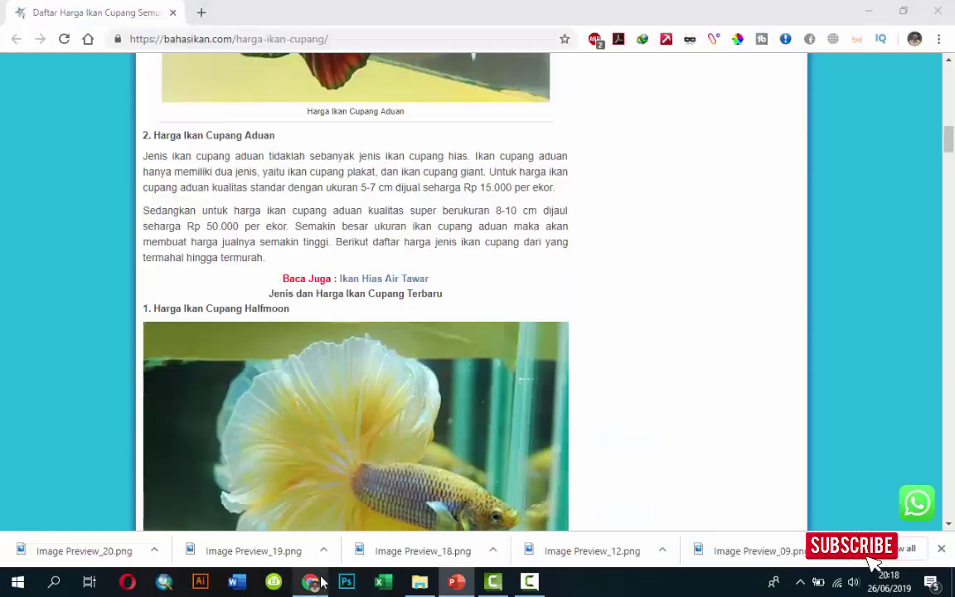
scroll(382, 354, "down", 2)
scroll(383, 355, "down", 1)
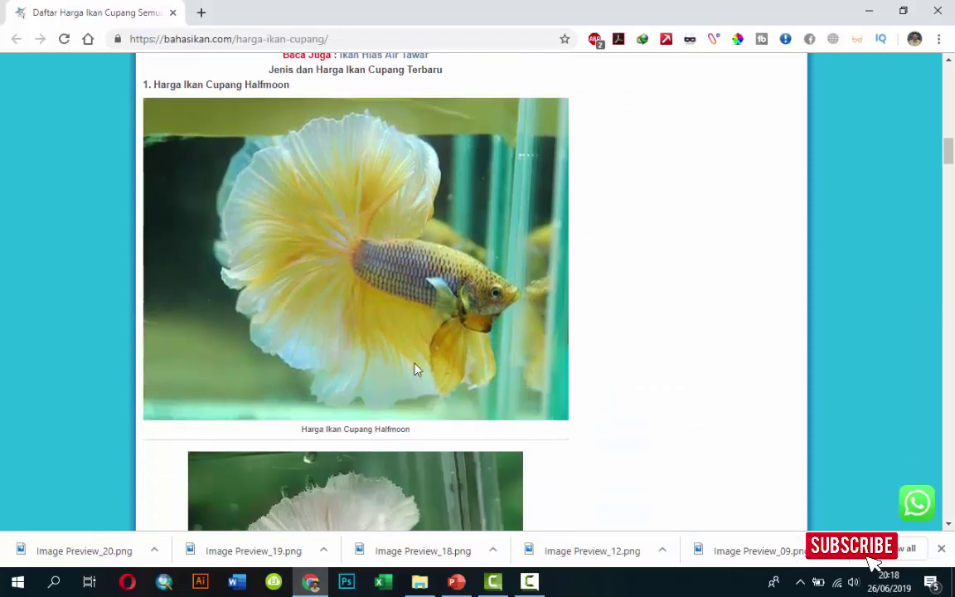
left_click(456, 581)
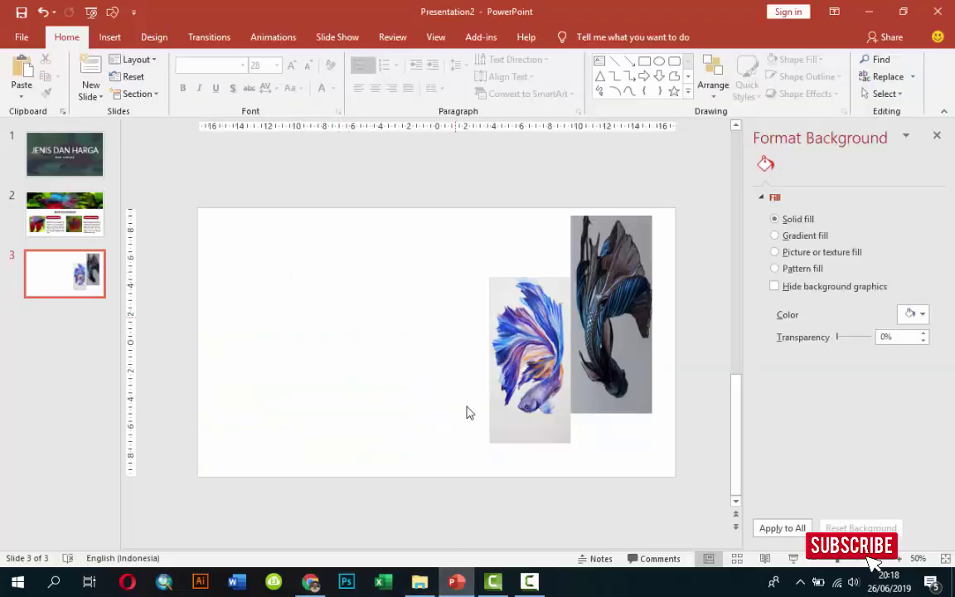
Add a 'HARGA' text box at the top left of slide 3 in 80 pt Lato.
left_click(110, 36)
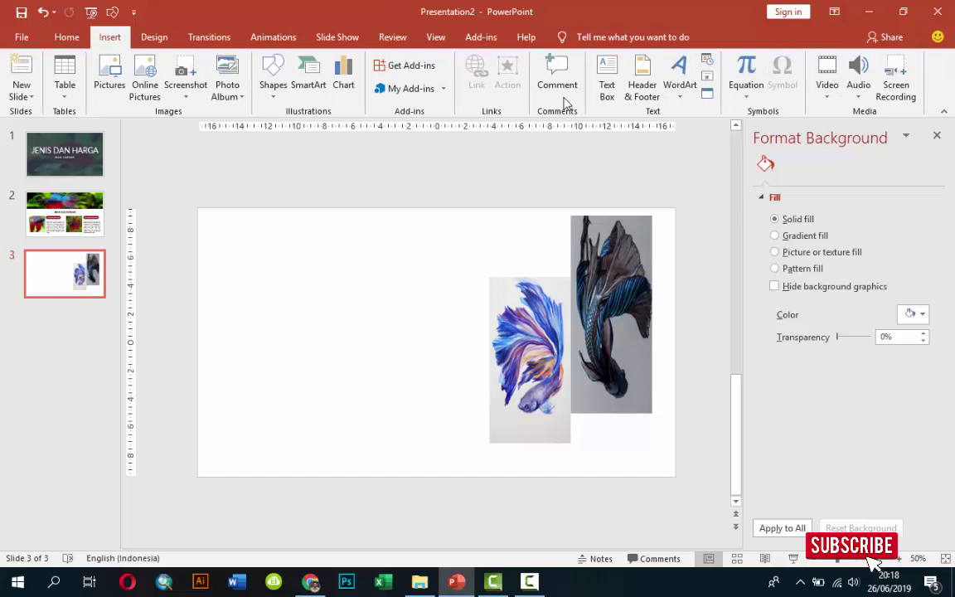
left_click(606, 79)
left_click(235, 264)
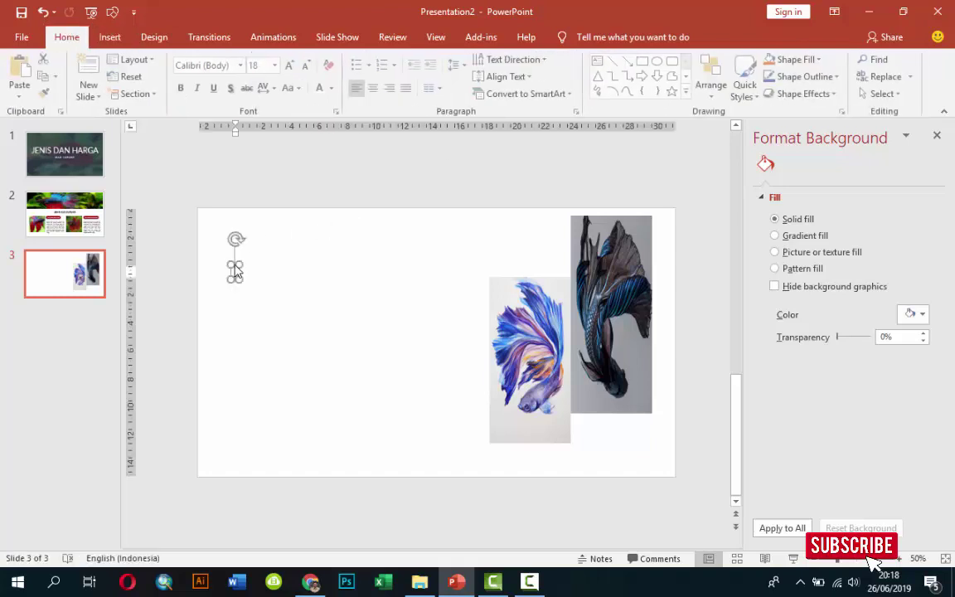
type("HARG")
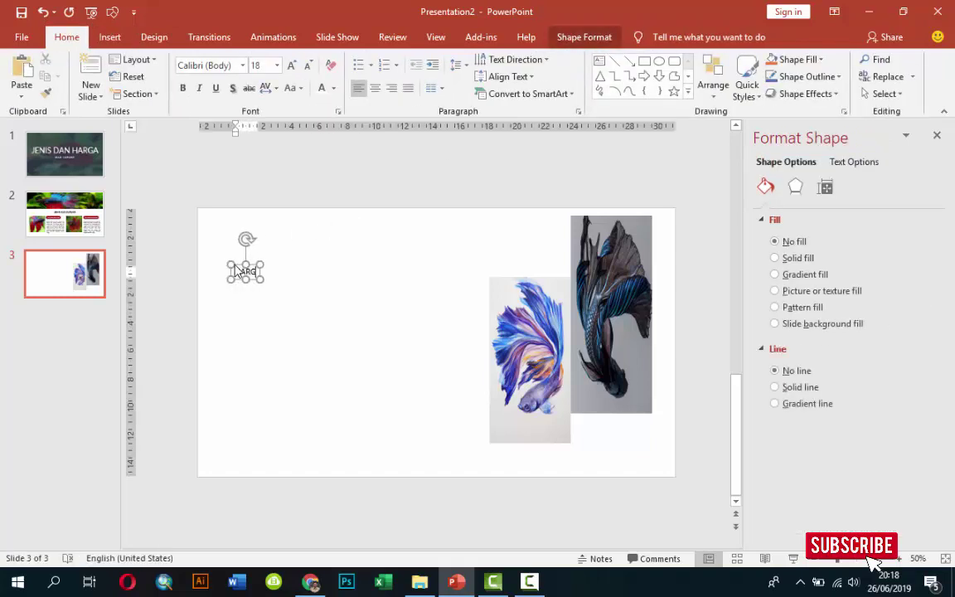
type("A")
left_click(258, 268)
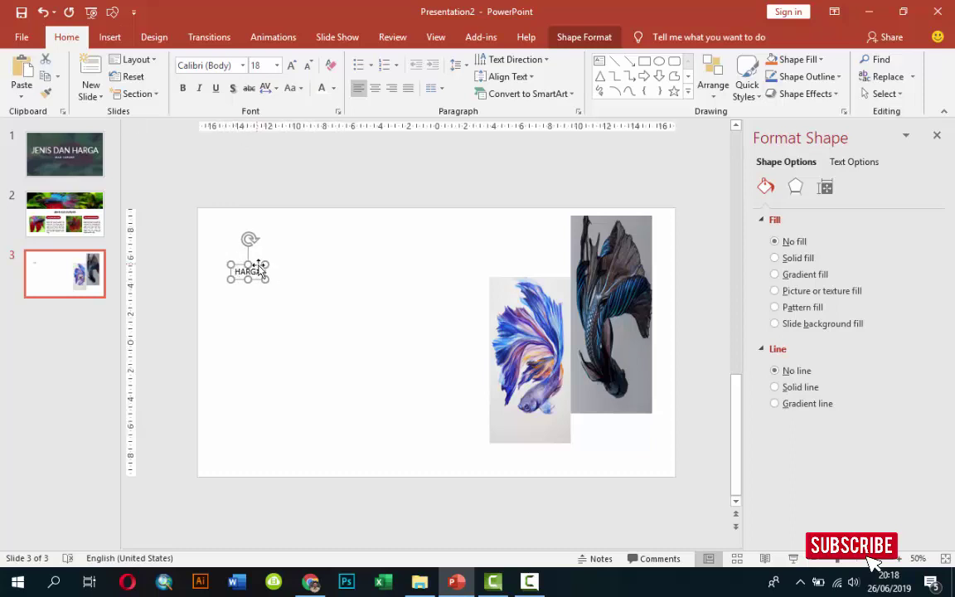
left_click(242, 65)
left_click(224, 155)
left_click(276, 66)
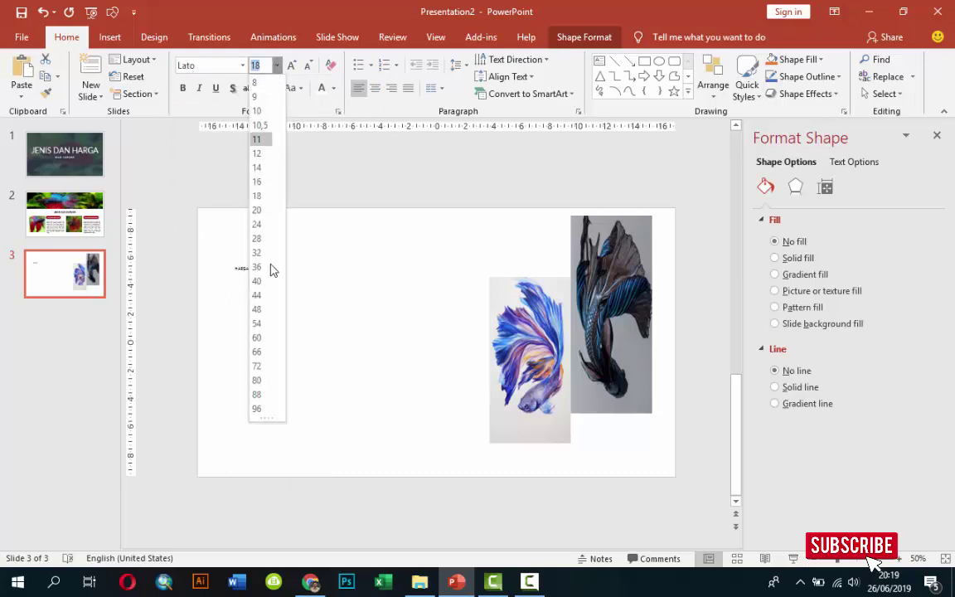
left_click(257, 380)
left_click_drag(284, 265, 274, 236)
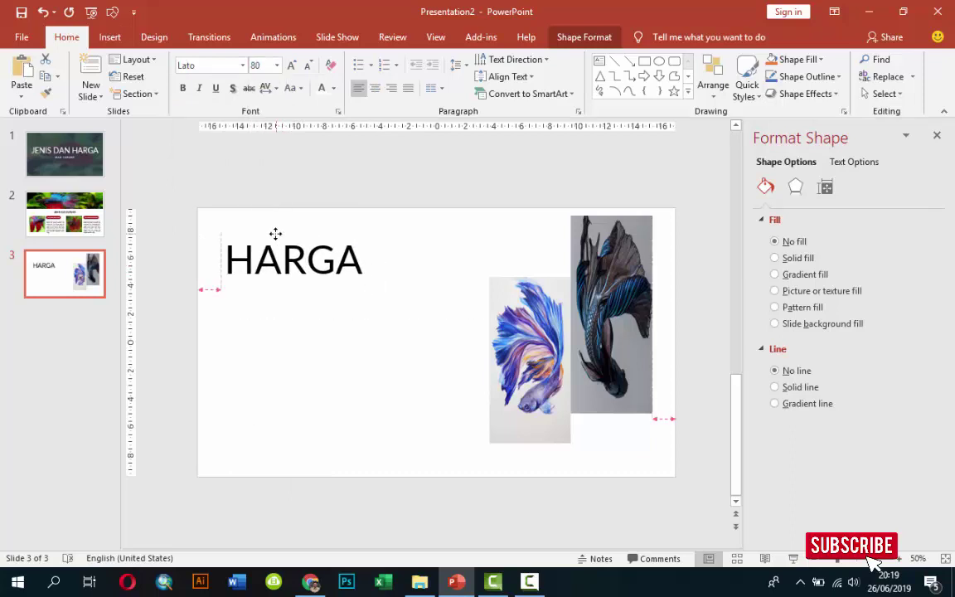
Duplicate the heading twice, retyping the copies as 'IKAN CUPANG' and 'TERBARU' stacked below.
key("ctrl+d")
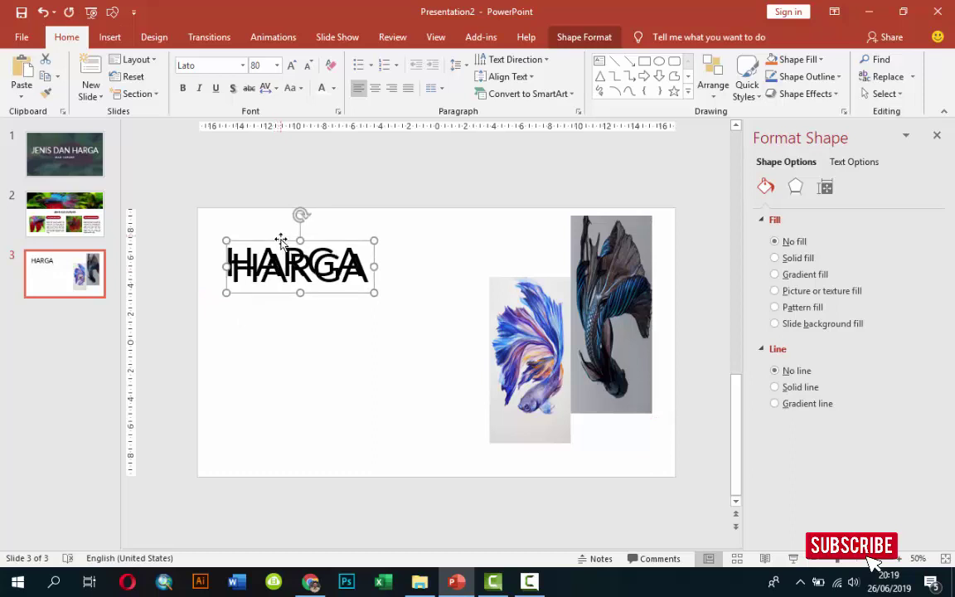
left_click_drag(281, 241, 276, 274)
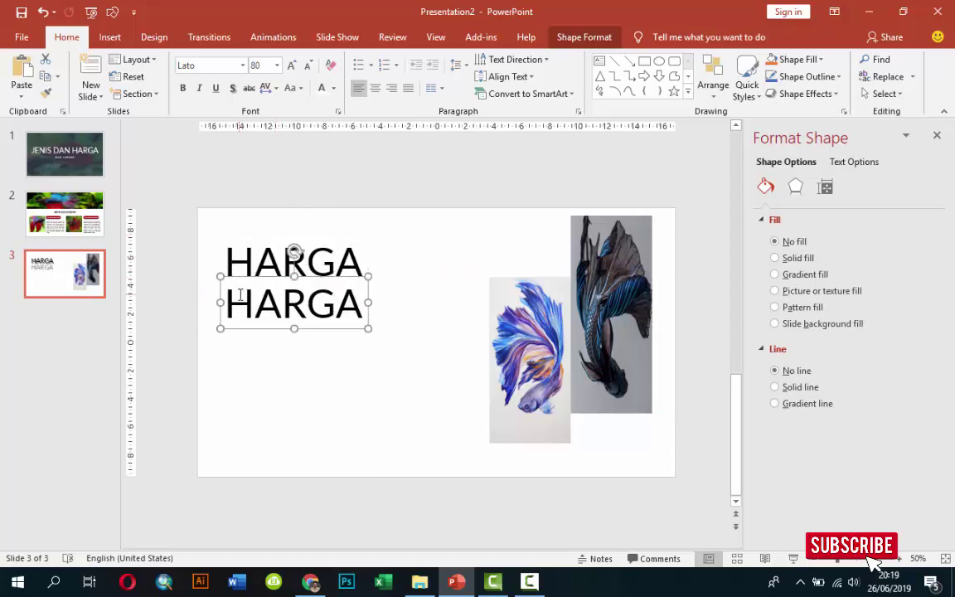
left_click_drag(230, 296, 365, 299)
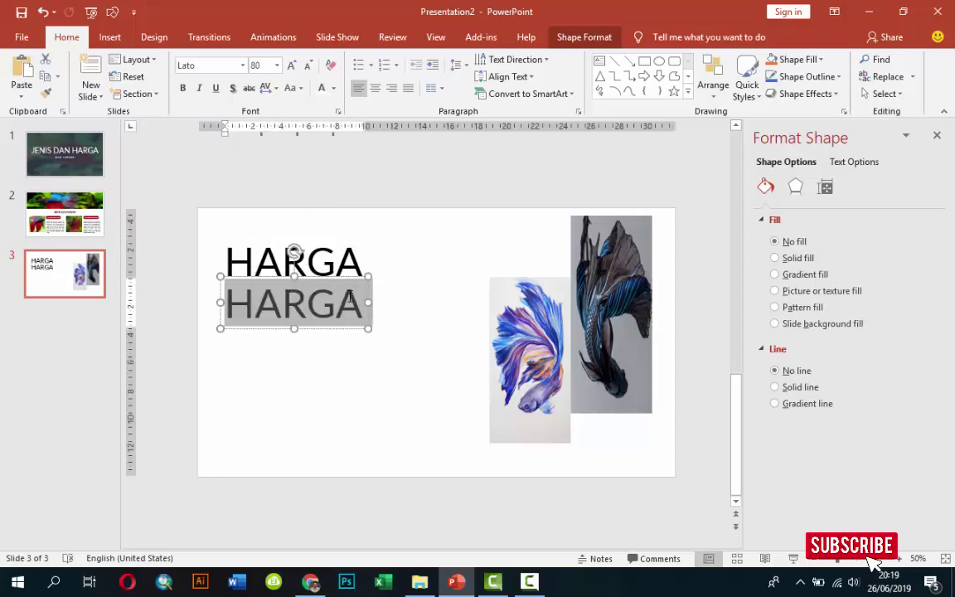
type("IKAN CUPANG")
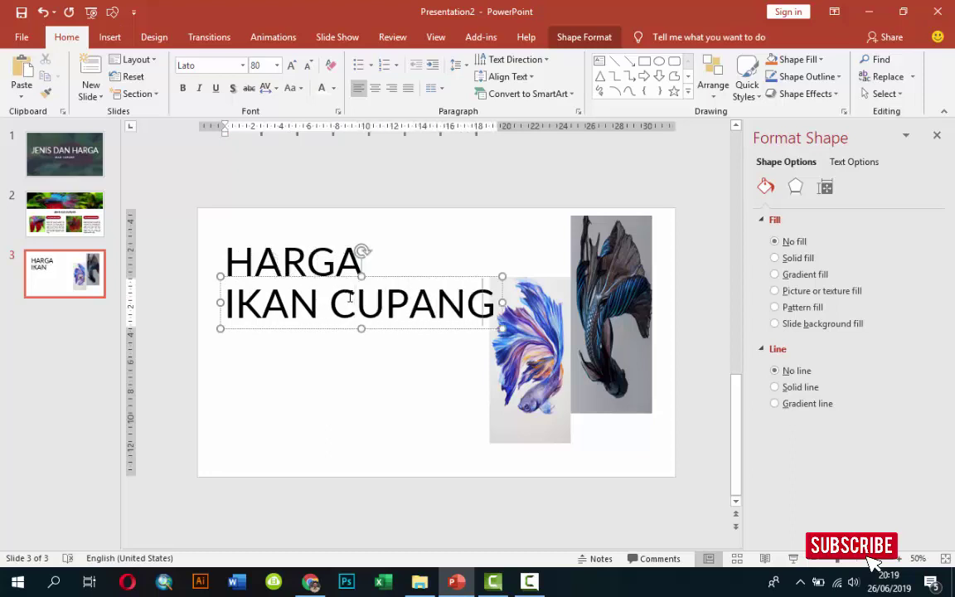
left_click(415, 277)
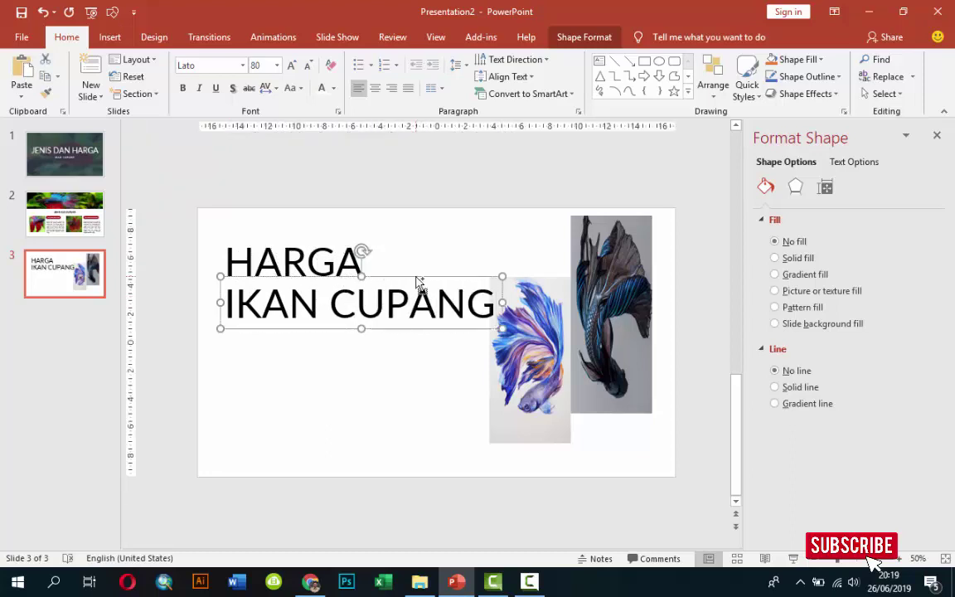
left_click_drag(419, 282, 409, 320)
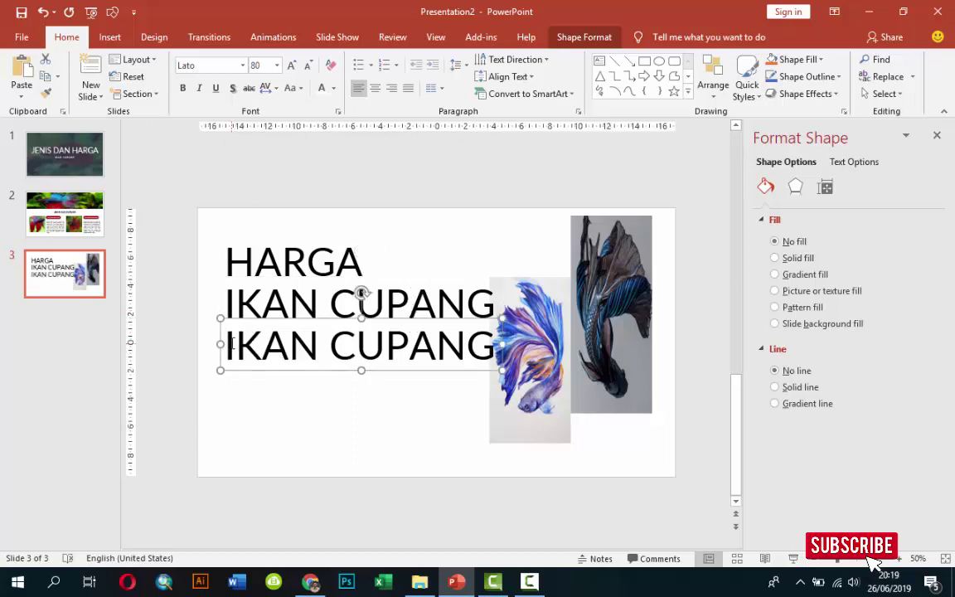
left_click_drag(231, 343, 495, 343)
type("TERBAR")
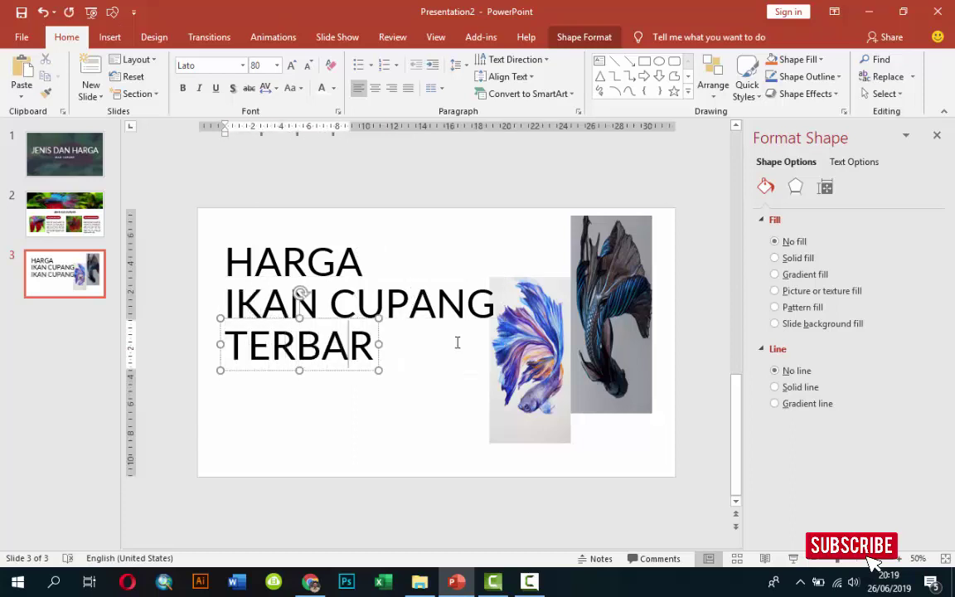
type("U")
left_click(504, 251)
Shift TERBARU and HARGA slightly and widen IKAN CUPANG so it fits one line.
left_click(315, 331)
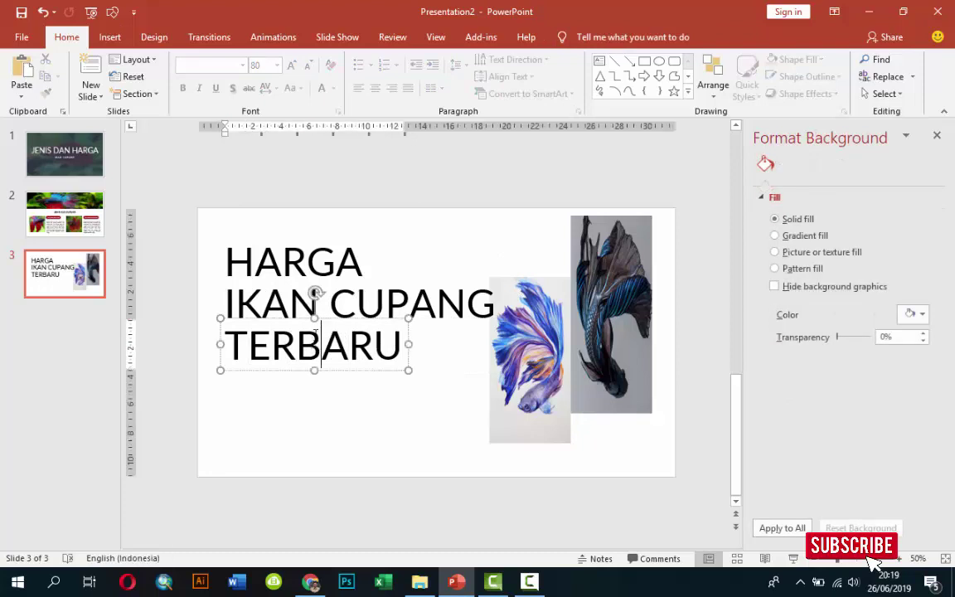
mouse_move(315, 319)
left_mouse_down()
mouse_move(330, 344)
mouse_move(340, 339)
left_mouse_up()
left_click(337, 304)
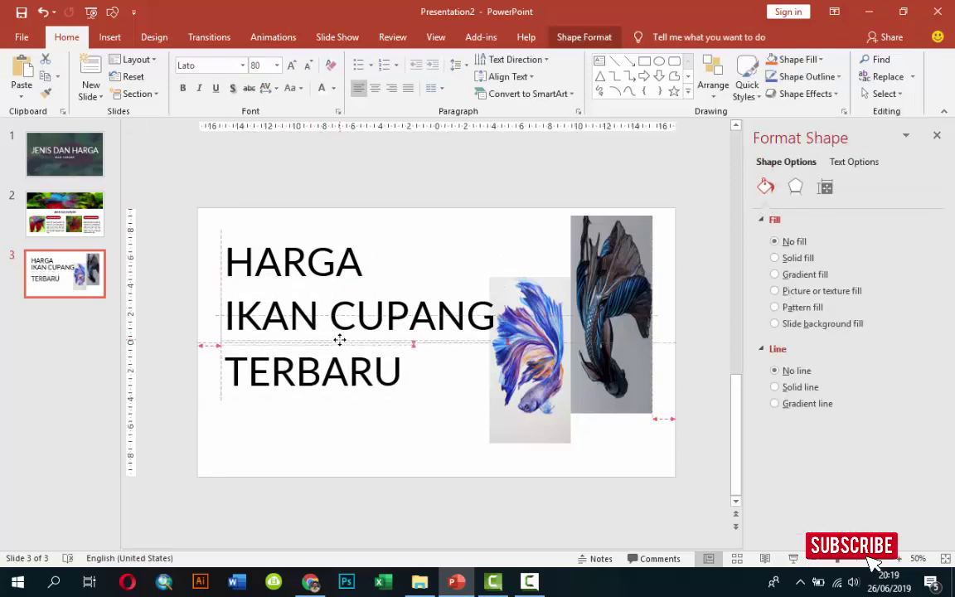
left_click(304, 281)
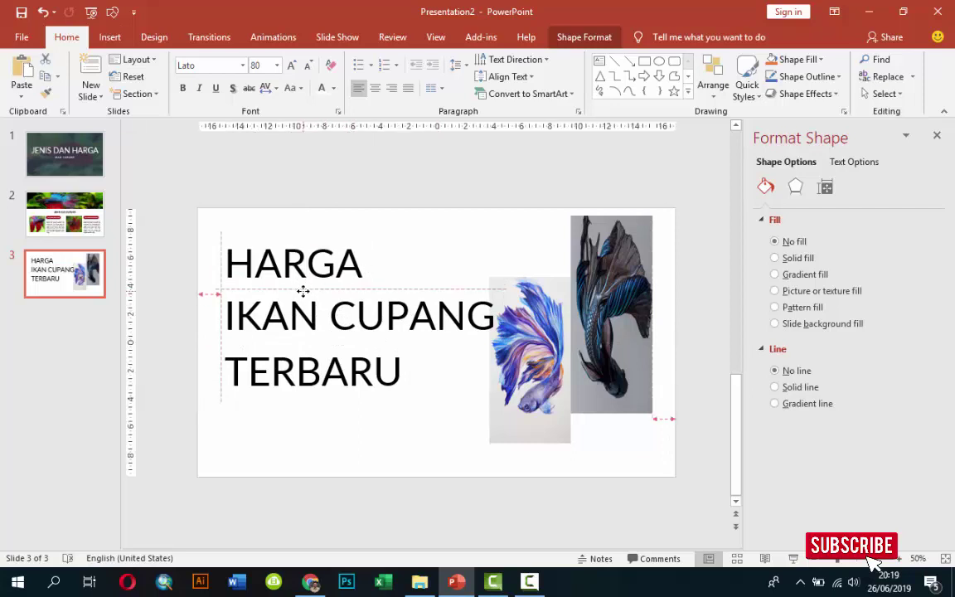
left_click_drag(304, 286, 305, 289)
left_click(480, 315)
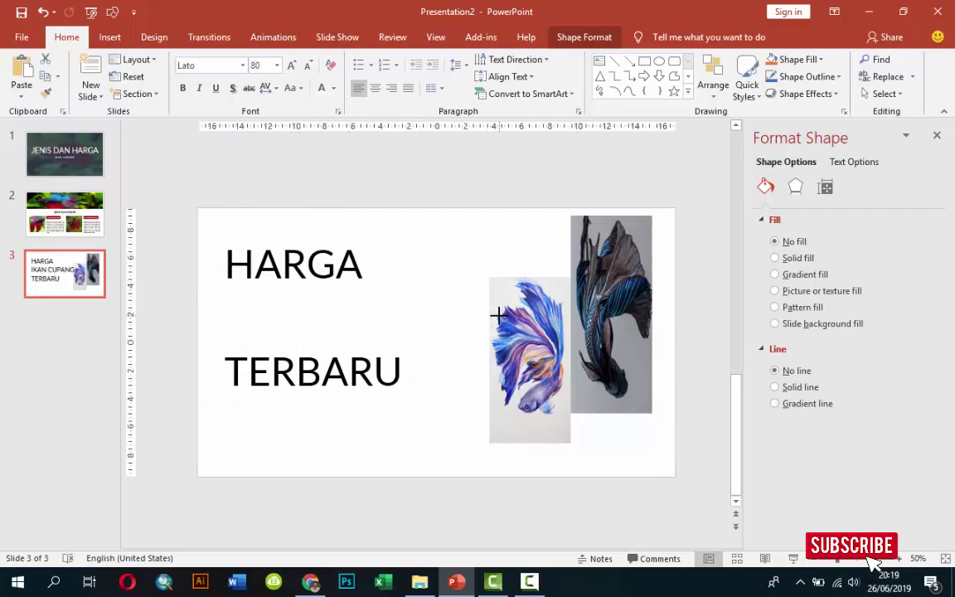
left_click_drag(498, 315, 502, 336)
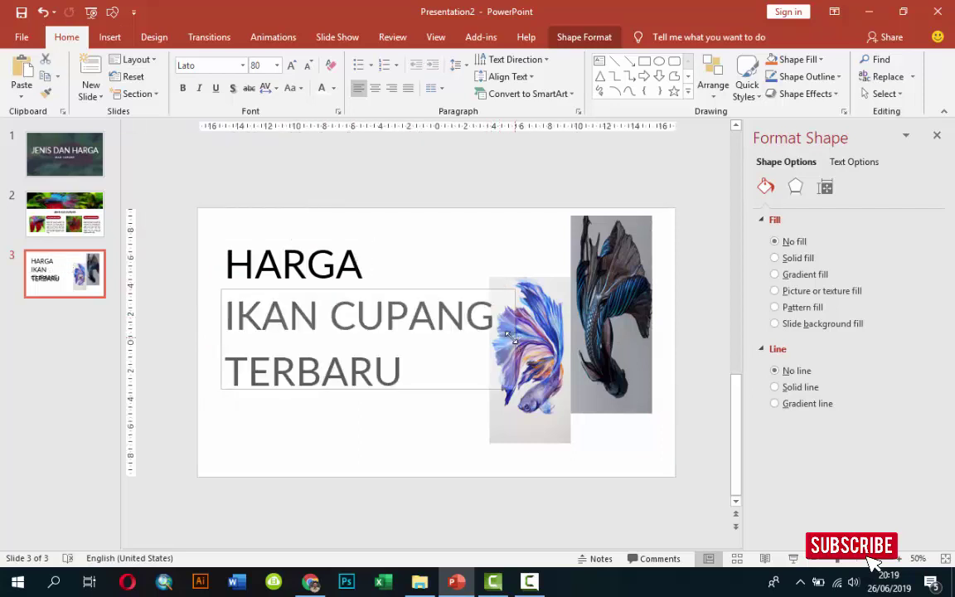
left_click(468, 370)
Move the TERBARU, IKAN CUPANG and HARGA lines down a little.
left_click(347, 371)
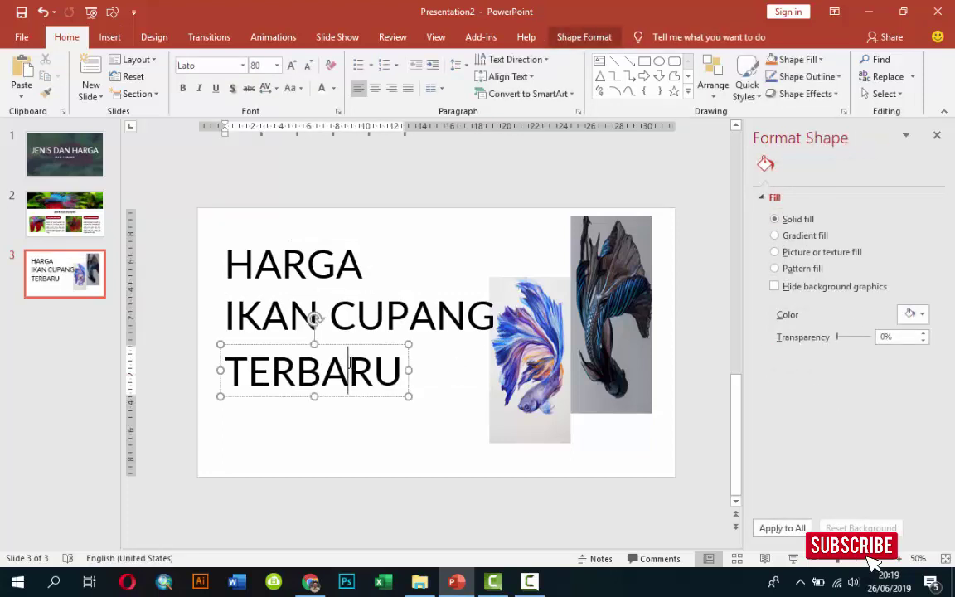
left_click_drag(354, 351, 354, 359)
left_click(357, 316)
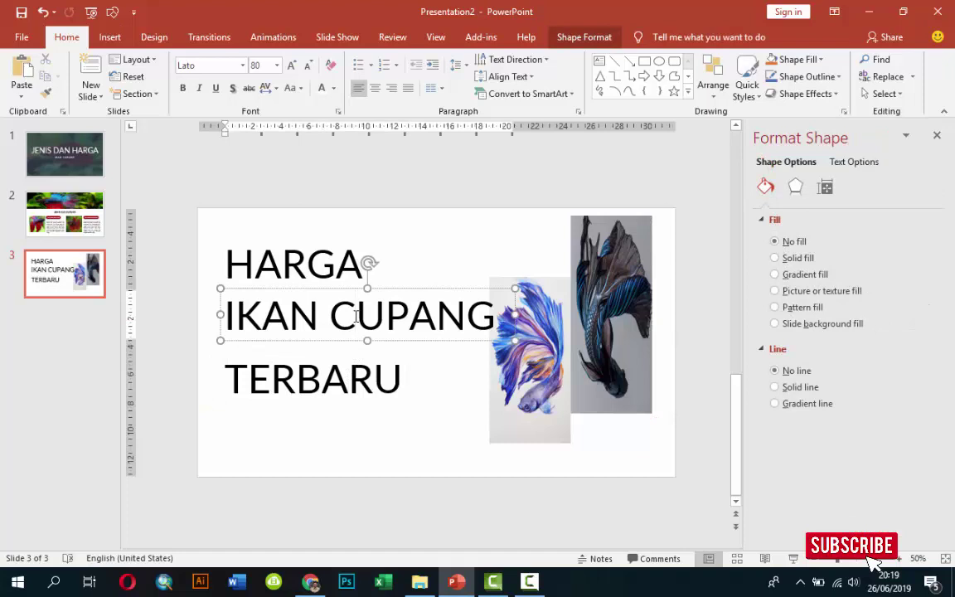
left_click_drag(398, 289, 399, 302)
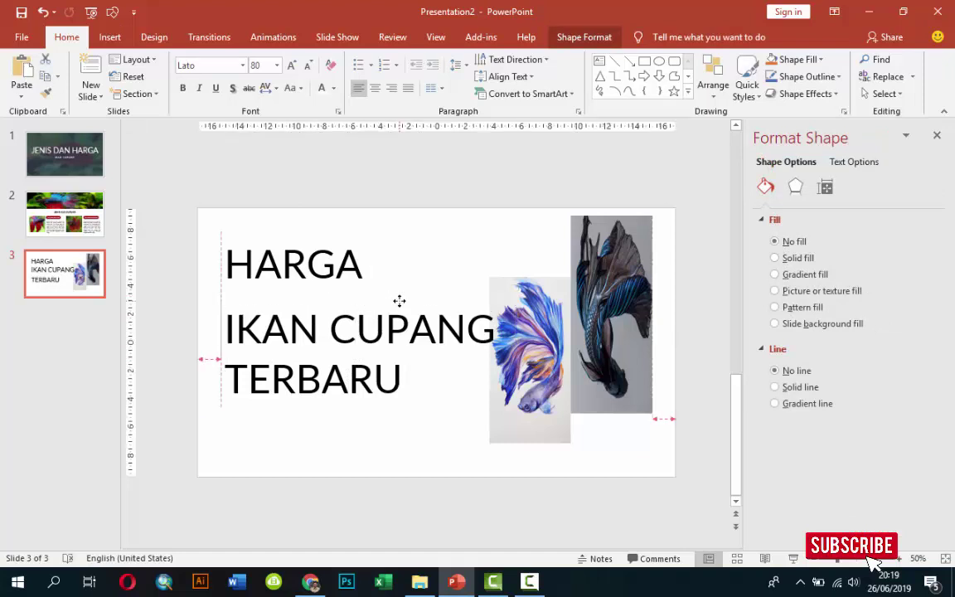
left_click(317, 282)
left_click_drag(317, 286, 313, 297)
Align HARGA and TERBARU with the left edge of IKAN CUPANG.
left_click(192, 247)
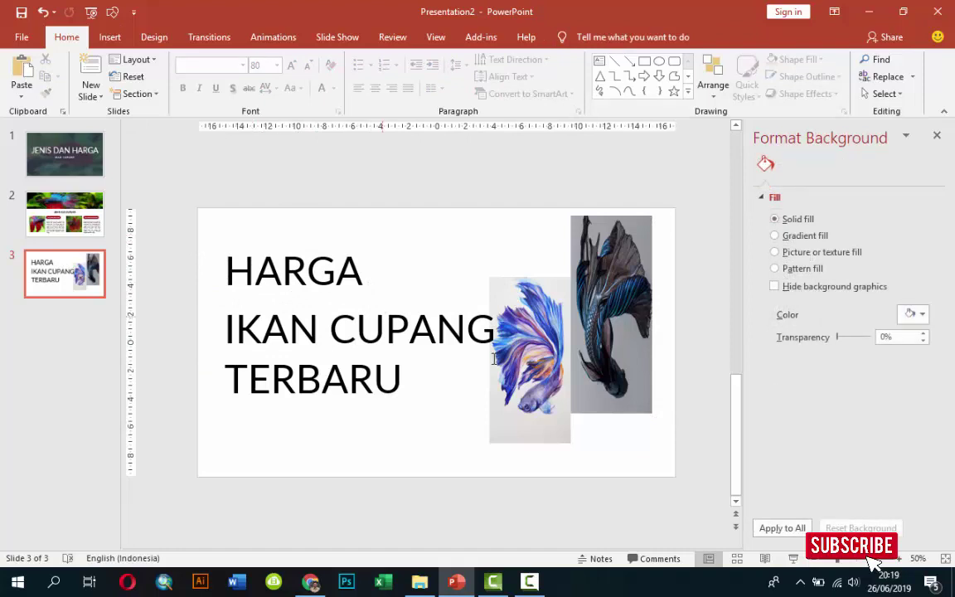
left_click(299, 304)
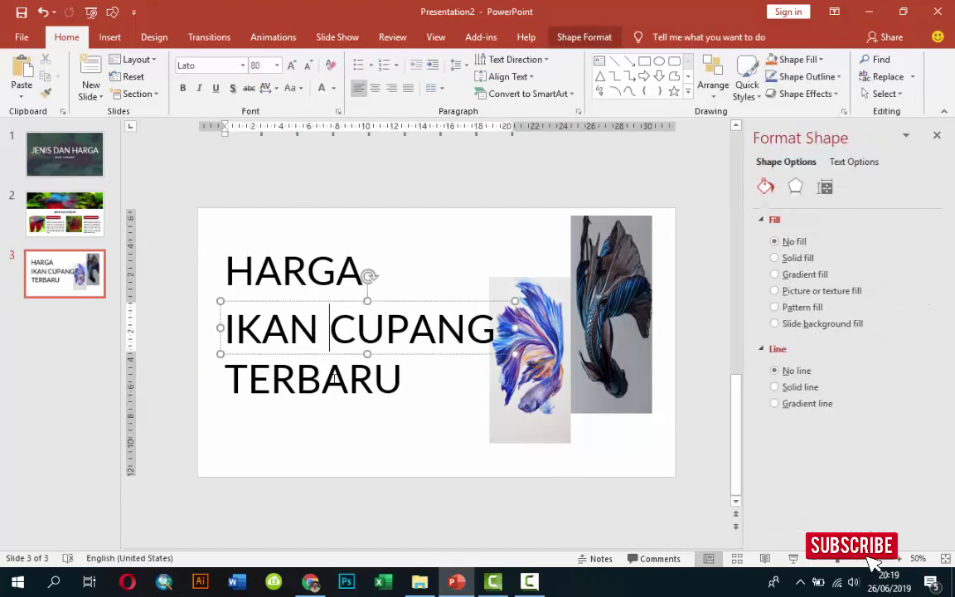
left_click(305, 265, "shift")
left_click(318, 245)
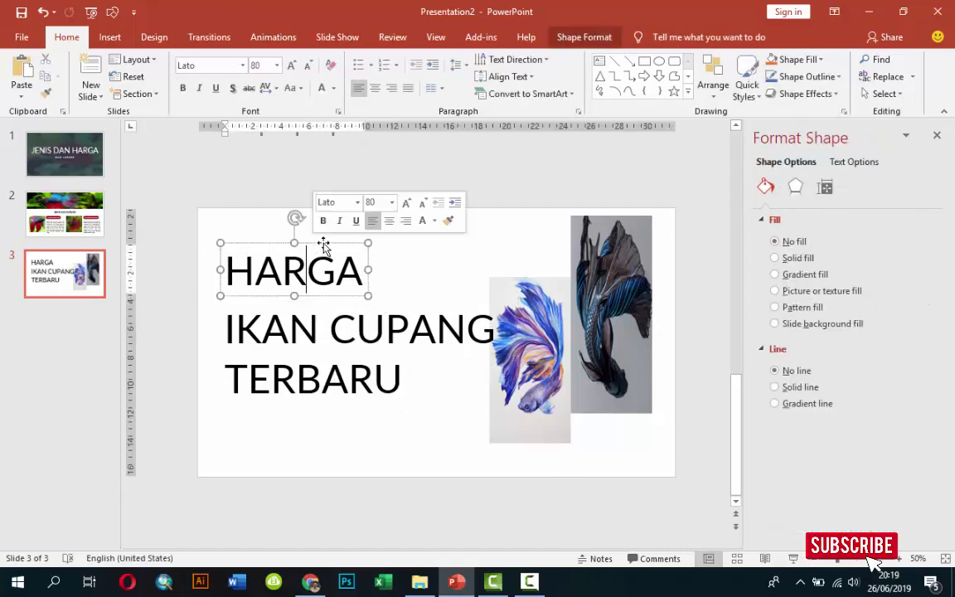
left_click(320, 328)
left_click_drag(335, 300, 322, 302)
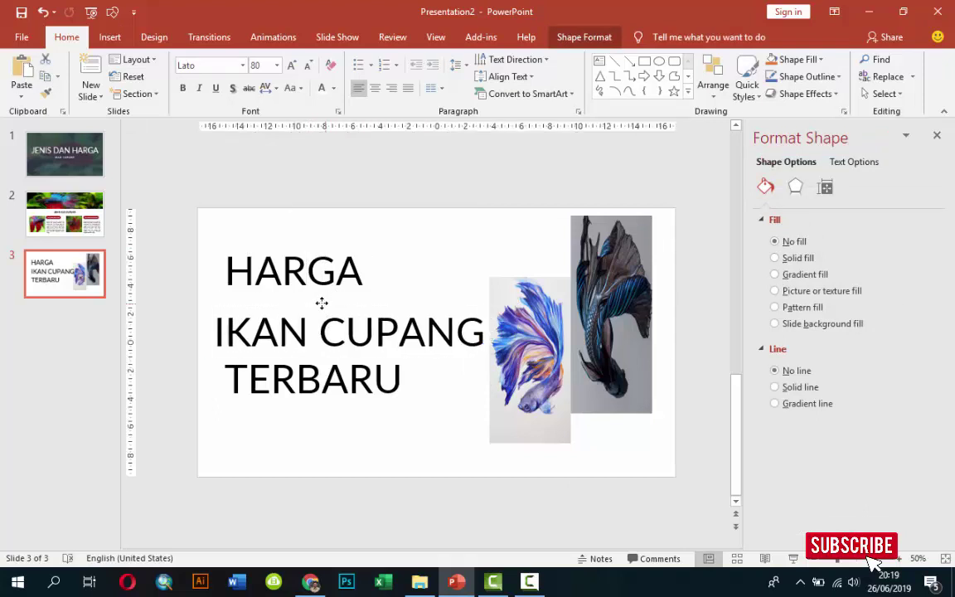
left_click(281, 270)
left_click_drag(305, 243, 290, 245)
left_click(323, 355)
left_click_drag(323, 354, 319, 355)
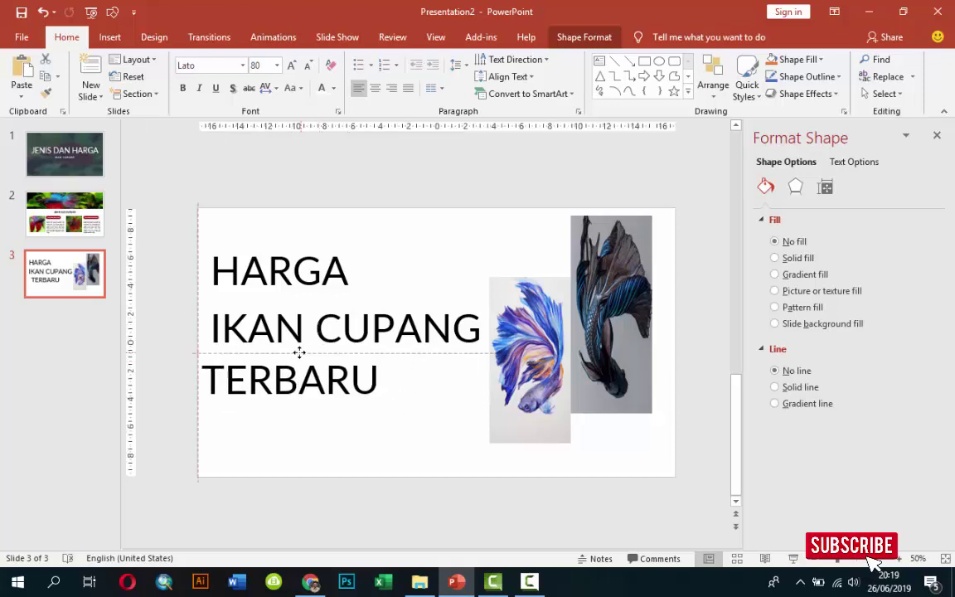
left_click(422, 249)
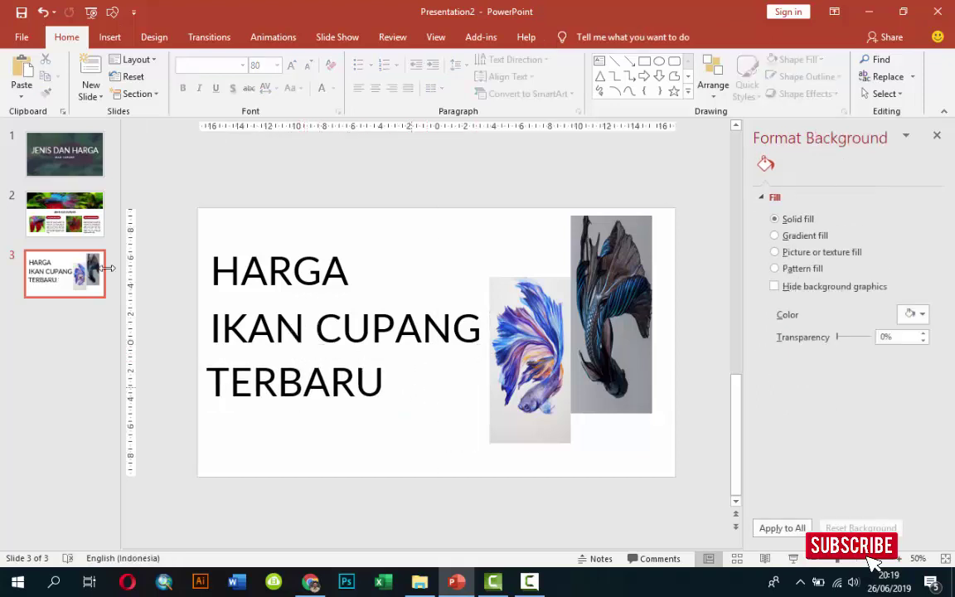
Add a fourth slide and delete its title and content placeholders.
right_click(80, 328)
left_click(102, 378)
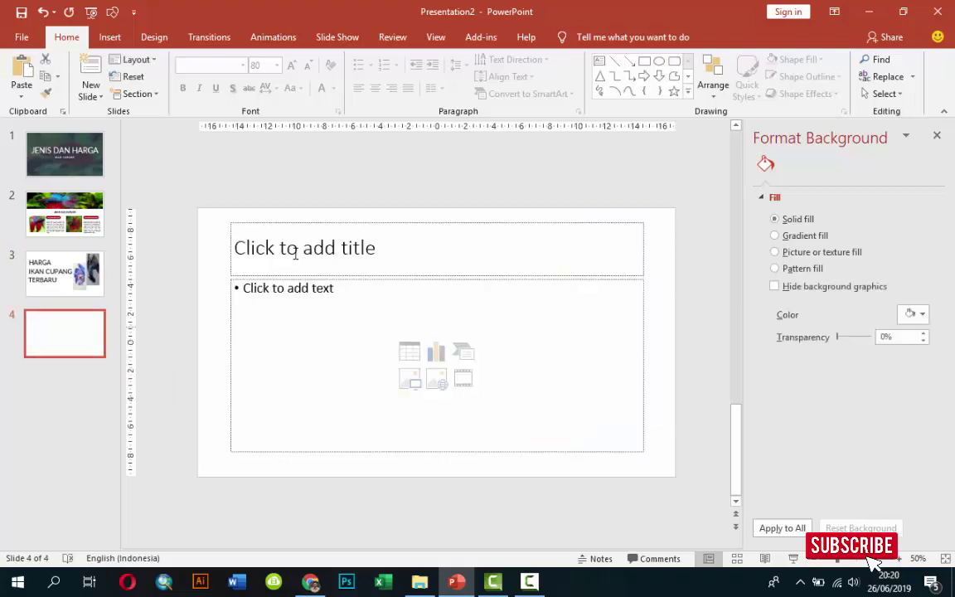
left_click(365, 222)
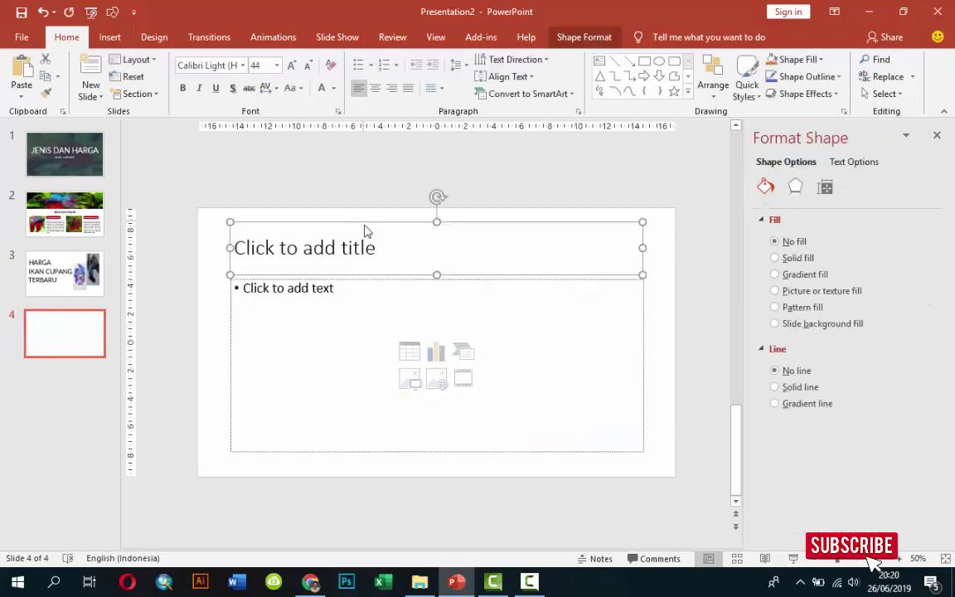
key("Delete")
left_click(377, 280)
left_click(395, 258)
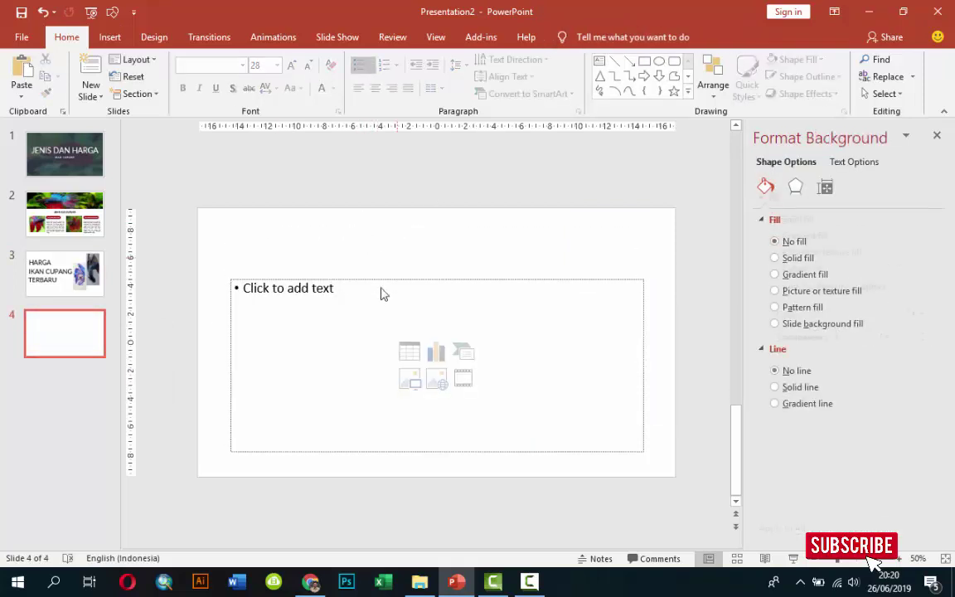
left_click(392, 280)
key("Delete")
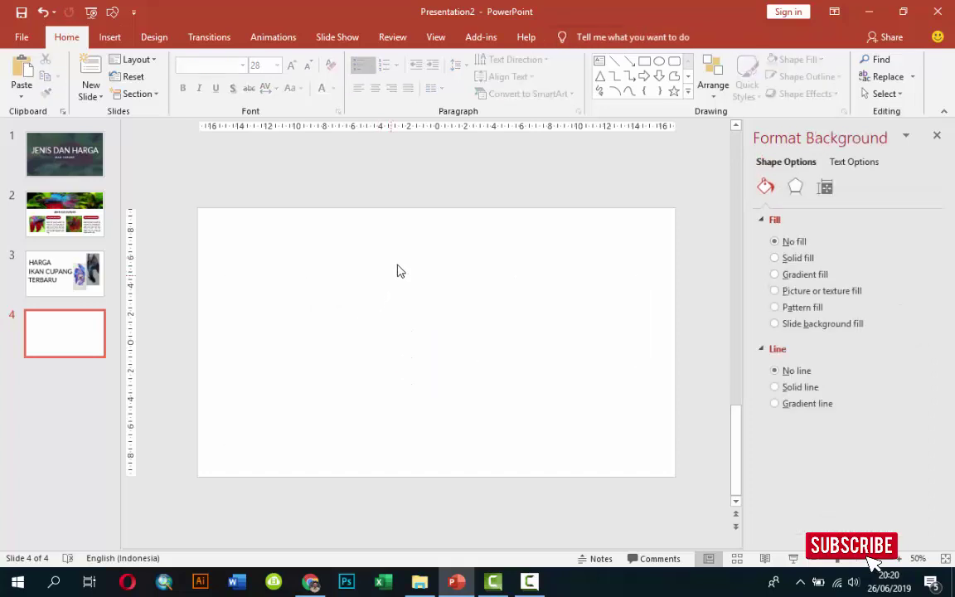
left_click(110, 37)
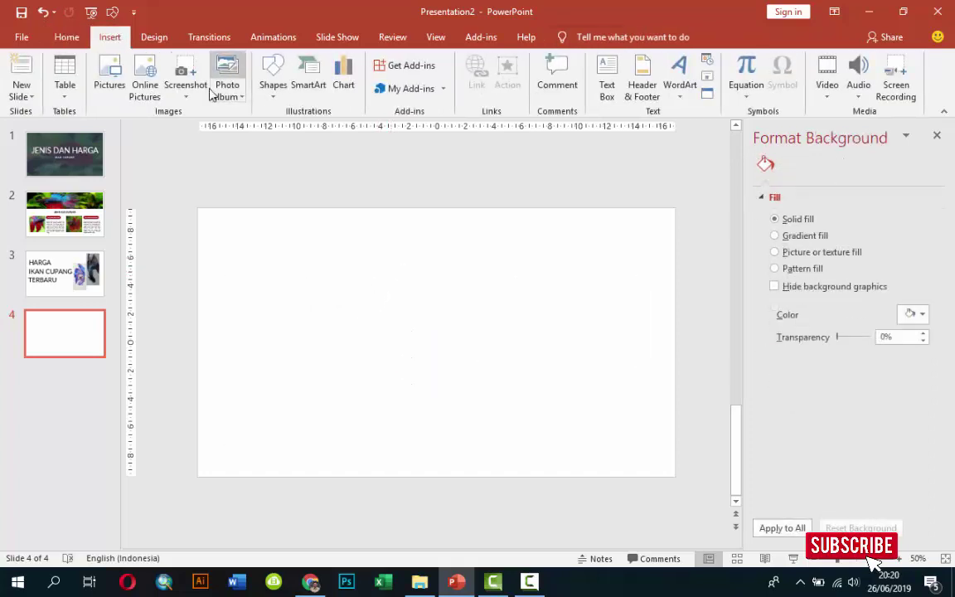
left_click(272, 76)
Draw a blue circle on the right of slide 4 and an enlarged copy around it.
left_click(292, 119)
left_click_drag(444, 255, 622, 405)
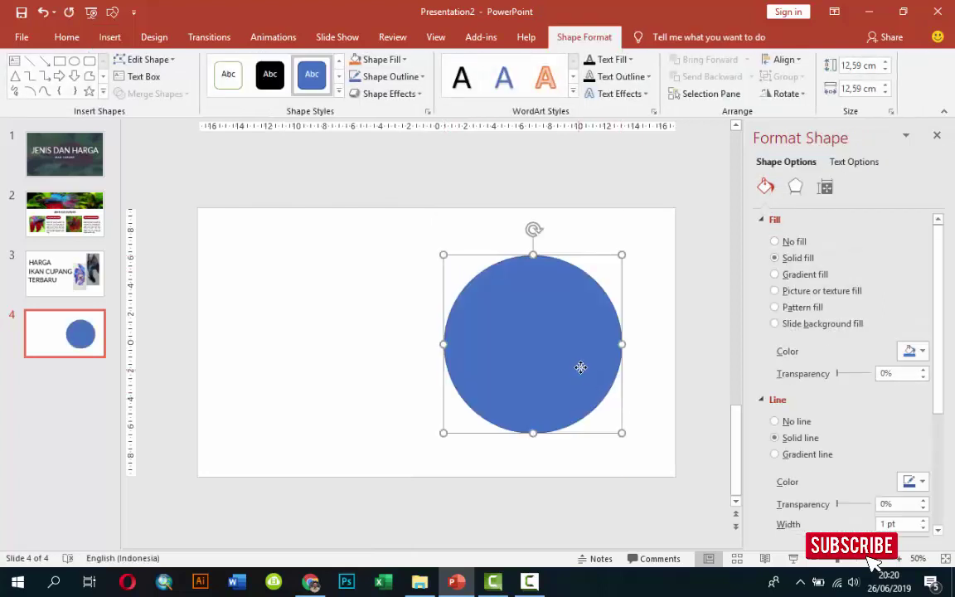
left_click_drag(579, 366, 585, 371)
key("ctrl+d")
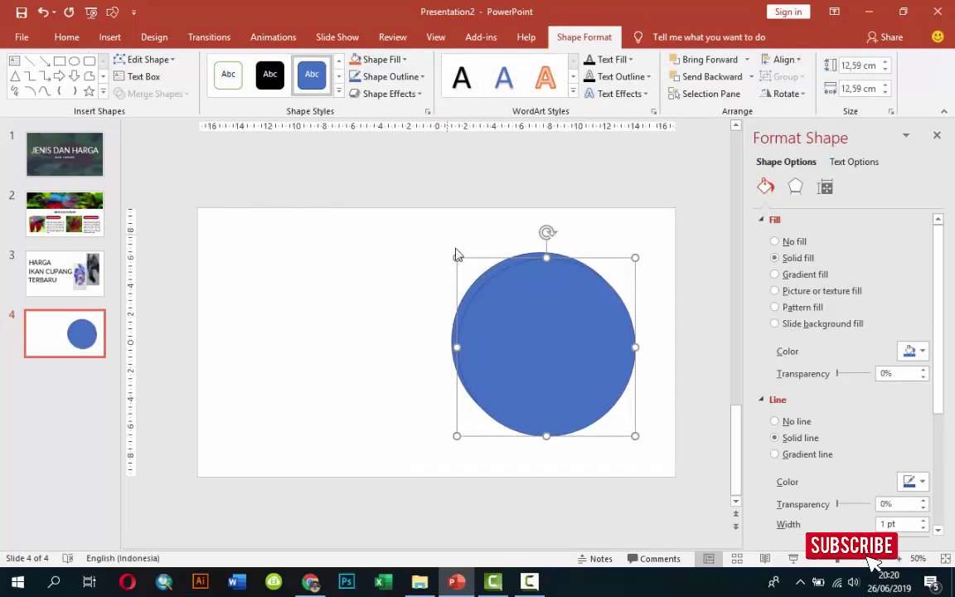
left_click_drag(455, 260, 443, 245)
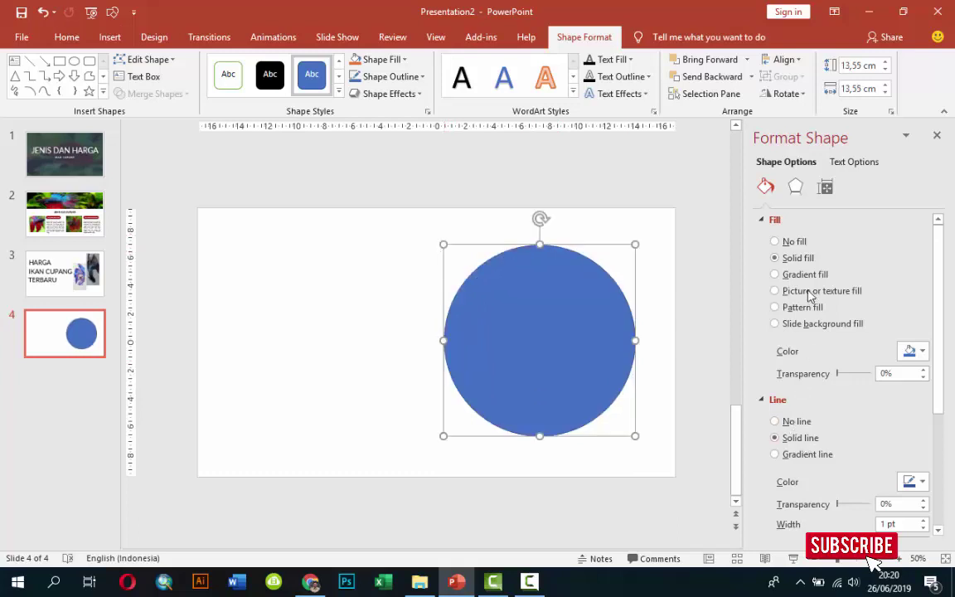
Make the outer circle an unfilled ring with a 2.5 pt dashed dark red outline.
left_click(795, 241)
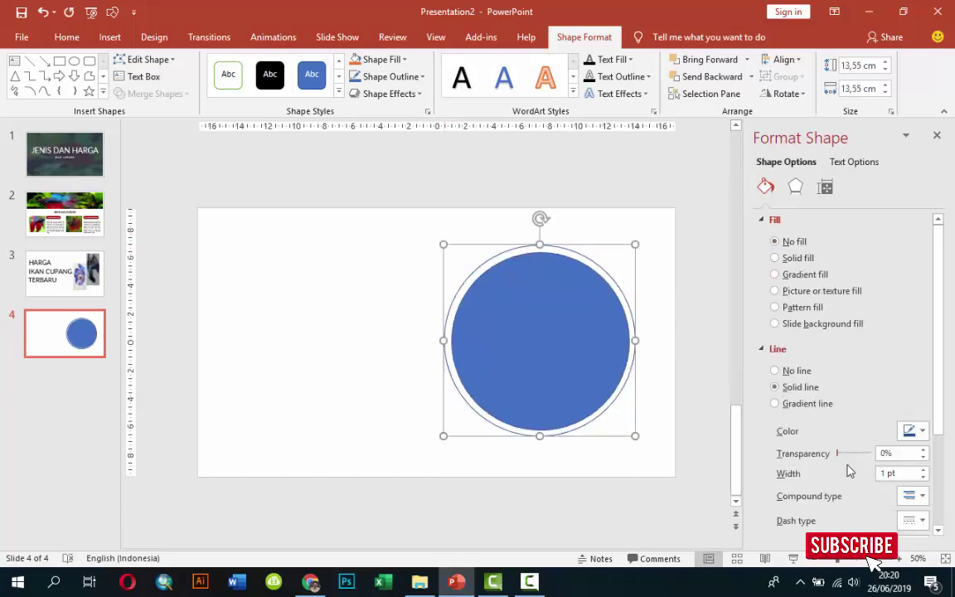
left_click(924, 470)
left_click(924, 469)
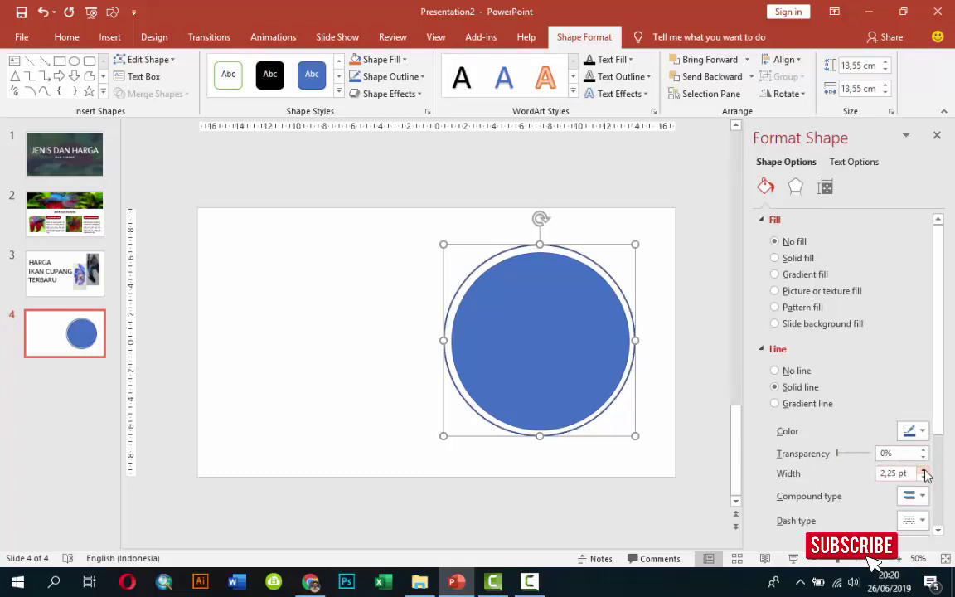
left_click(922, 496)
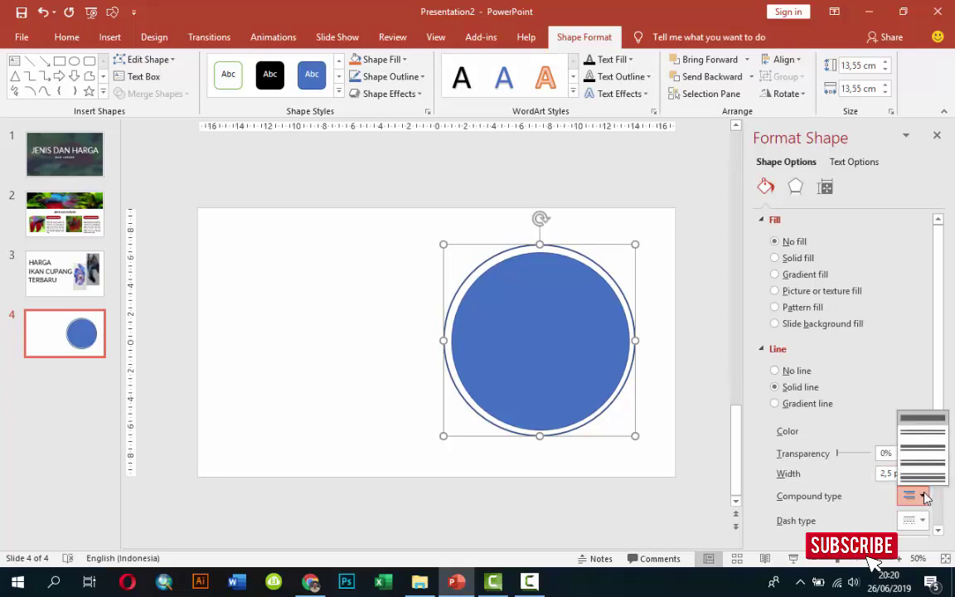
left_click(887, 456)
left_click(921, 521)
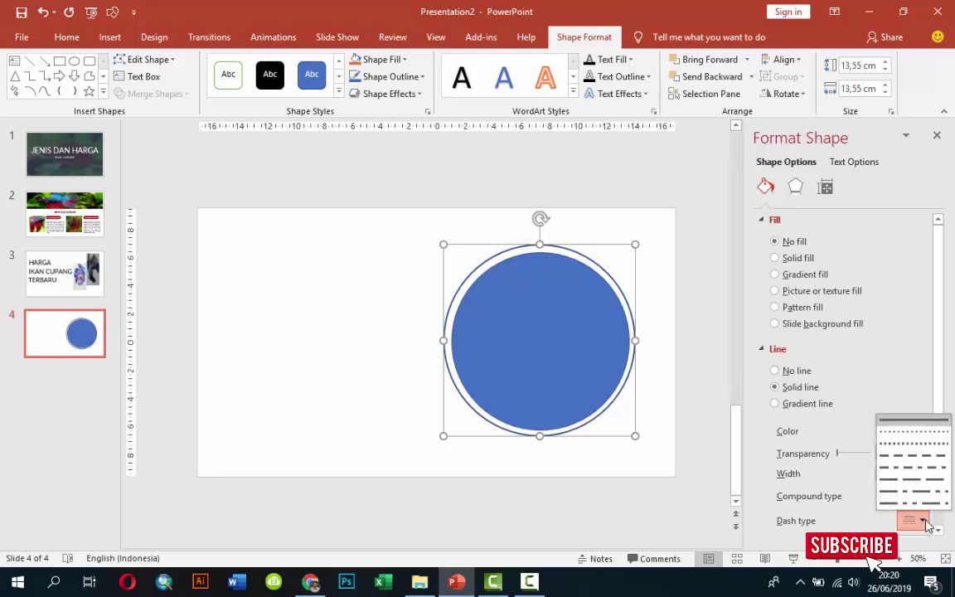
left_click(911, 457)
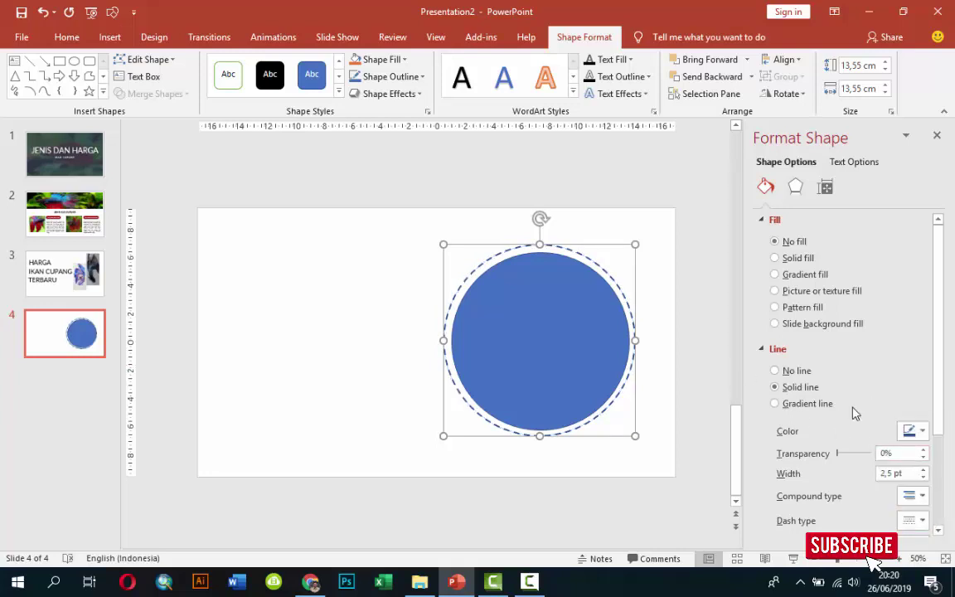
left_click(912, 430)
left_click(787, 379)
left_click(700, 313)
Centre the blue circle inside the dashed ring and remove its outline.
left_click(567, 313)
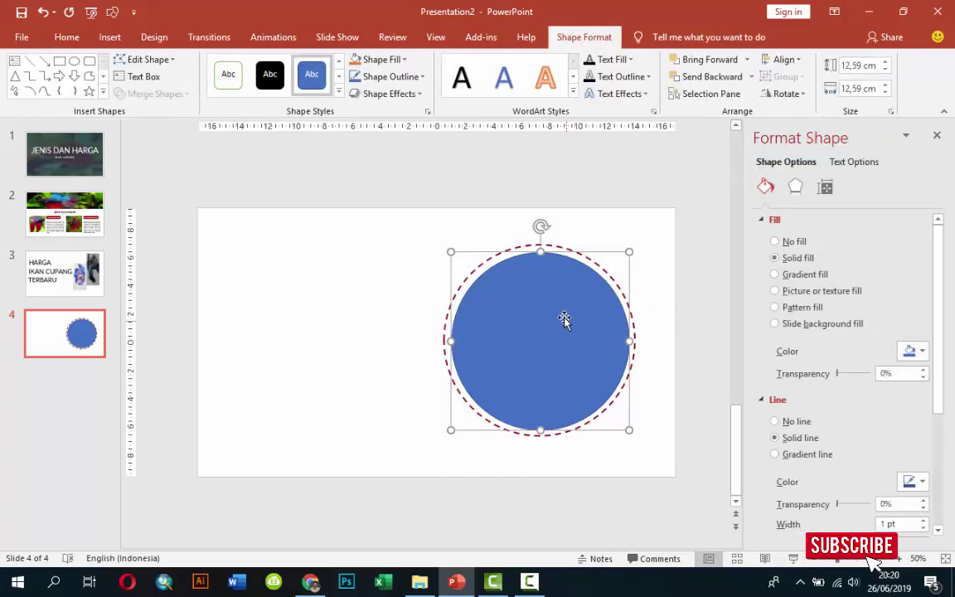
left_click_drag(571, 321, 562, 317)
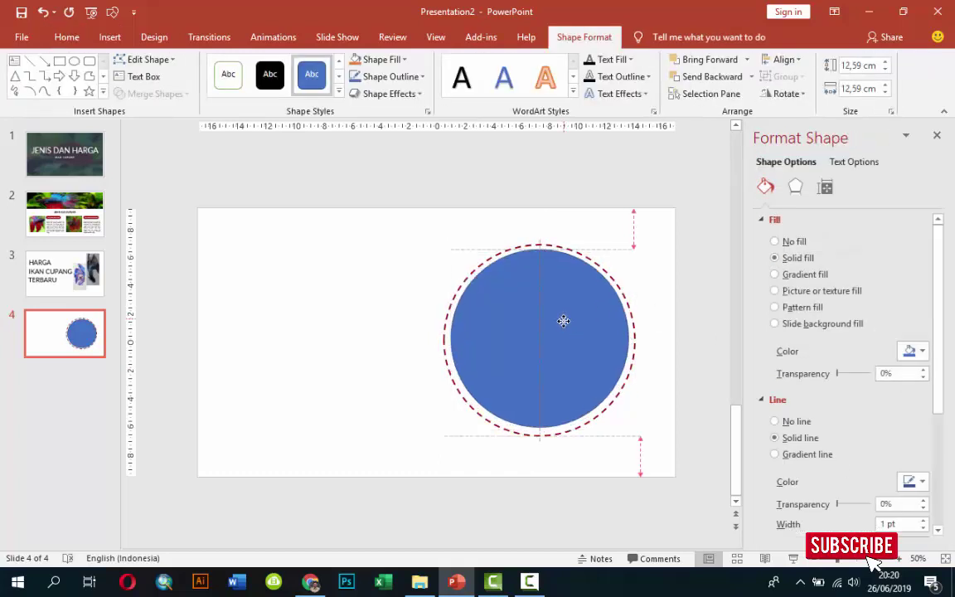
scroll(562, 321, "up", 3, "ctrl")
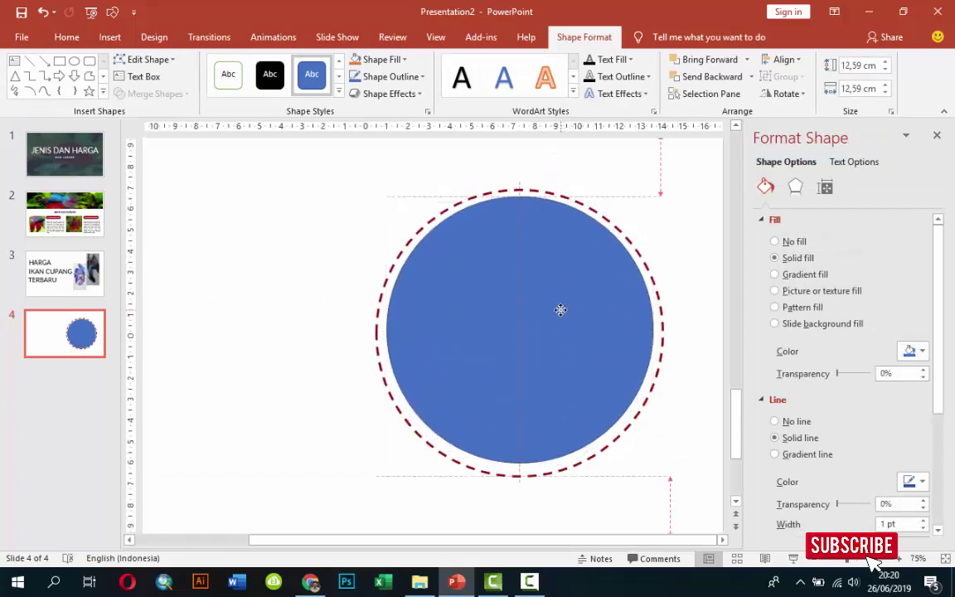
left_click_drag(560, 310, 560, 312)
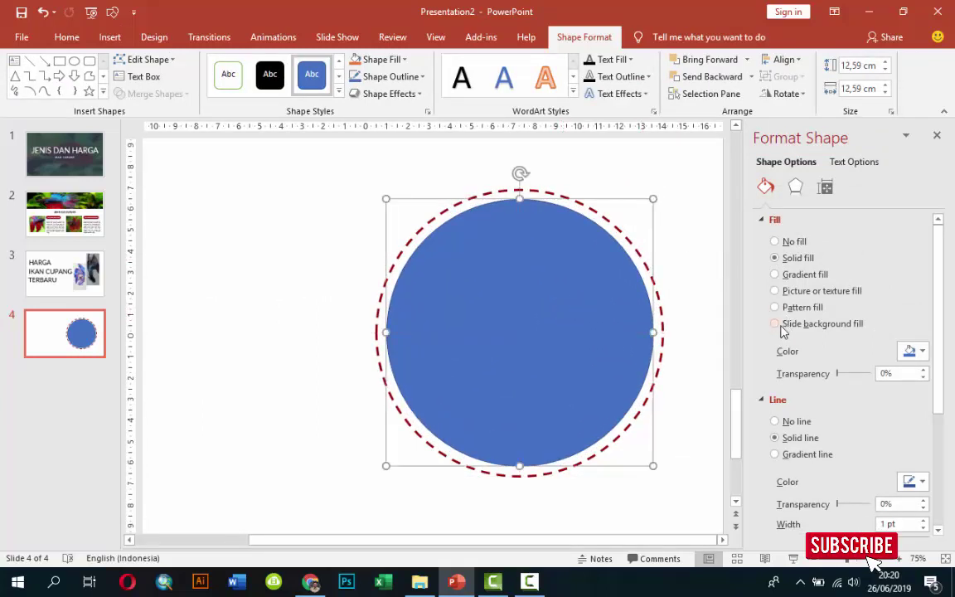
left_click(776, 421)
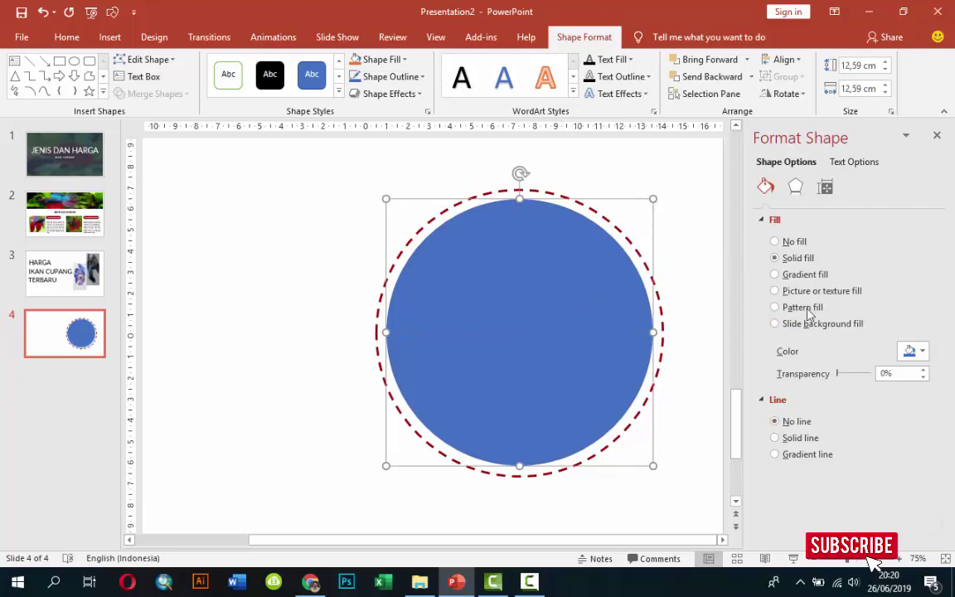
left_click(775, 290)
Fill the inner circle with the white betta photo 22230_bf476a68 instead of the Halfmoon picture.
left_click(790, 367)
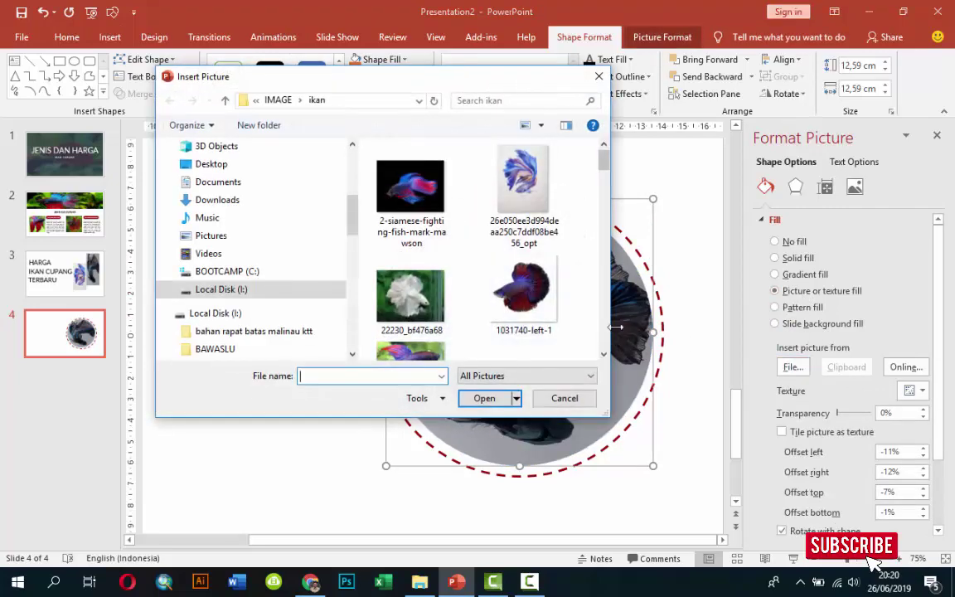
scroll(595, 300, "down", 3)
scroll(595, 300, "down", 3)
scroll(595, 300, "down", 3)
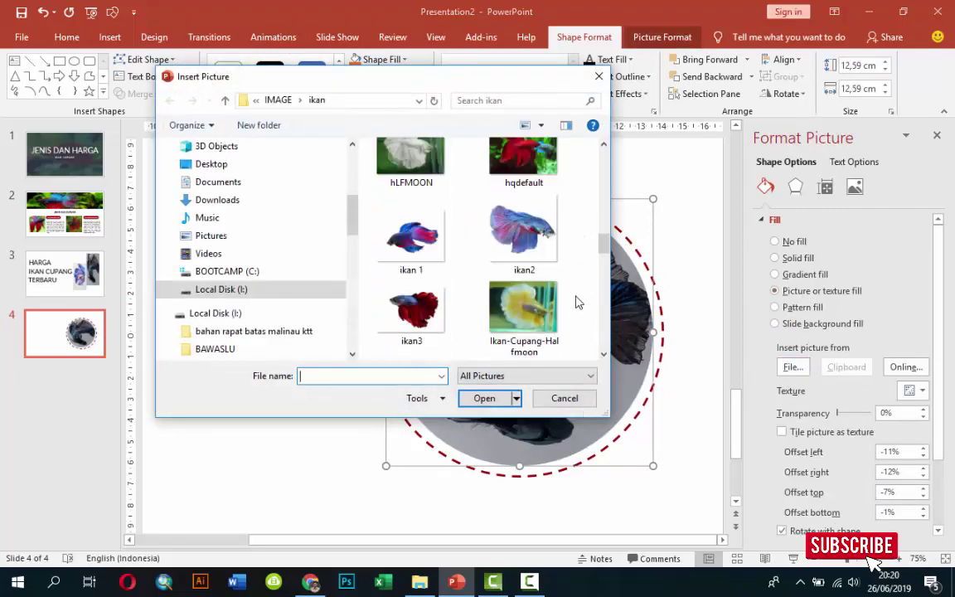
left_click(523, 313)
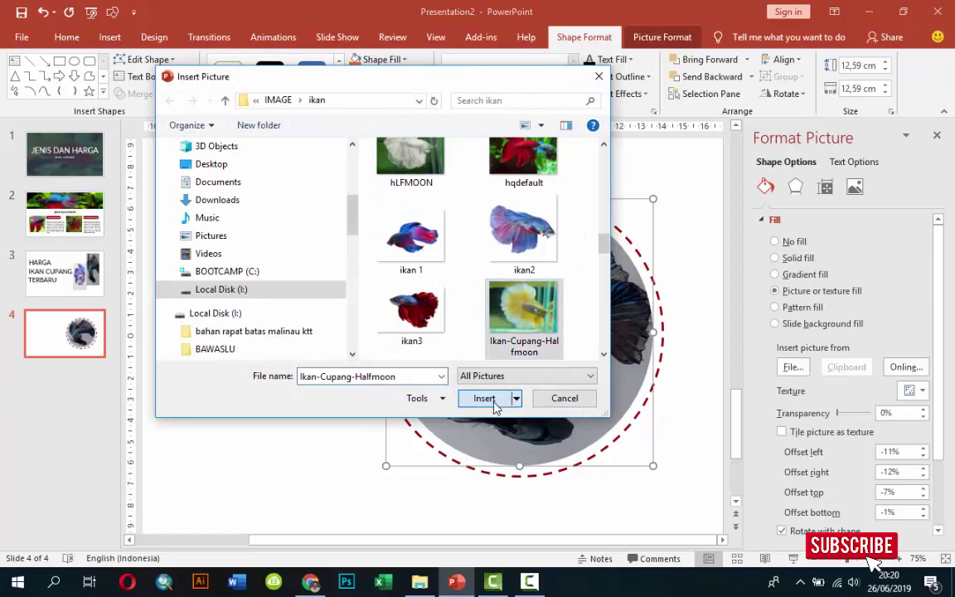
left_click(485, 399)
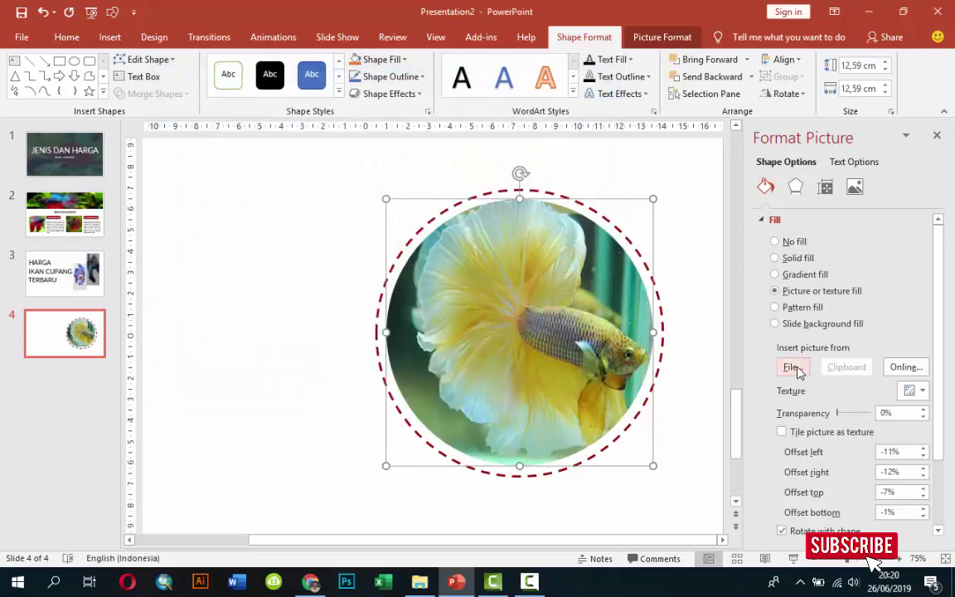
key("Return")
left_click(410, 295)
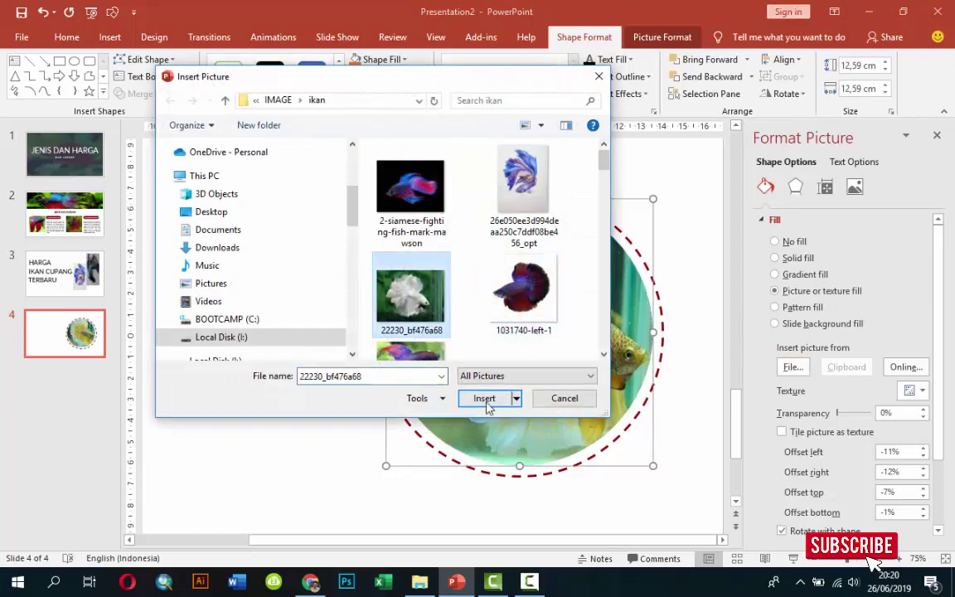
left_click(487, 397)
left_click(265, 321)
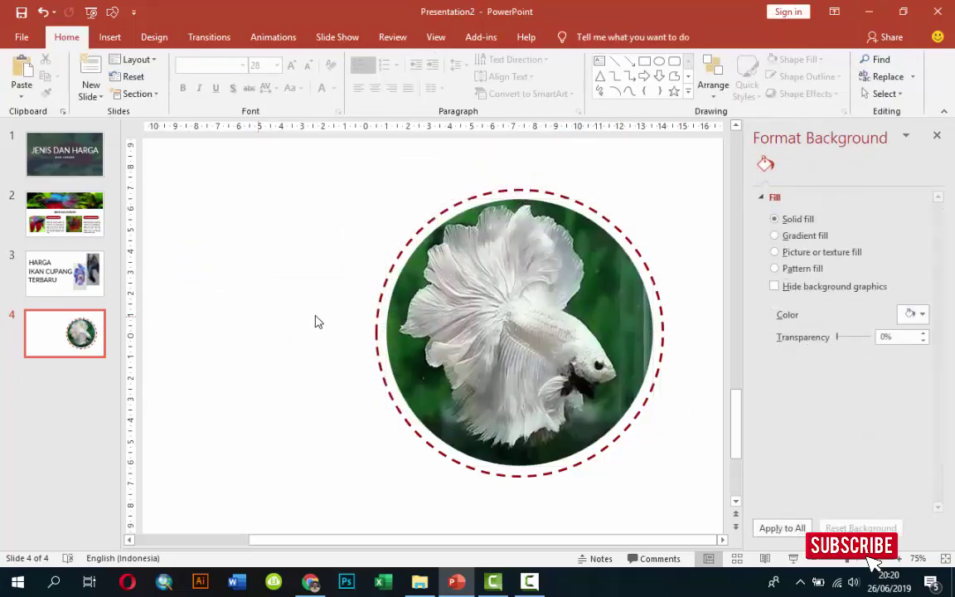
scroll(315, 327, "down", 1, "ctrl")
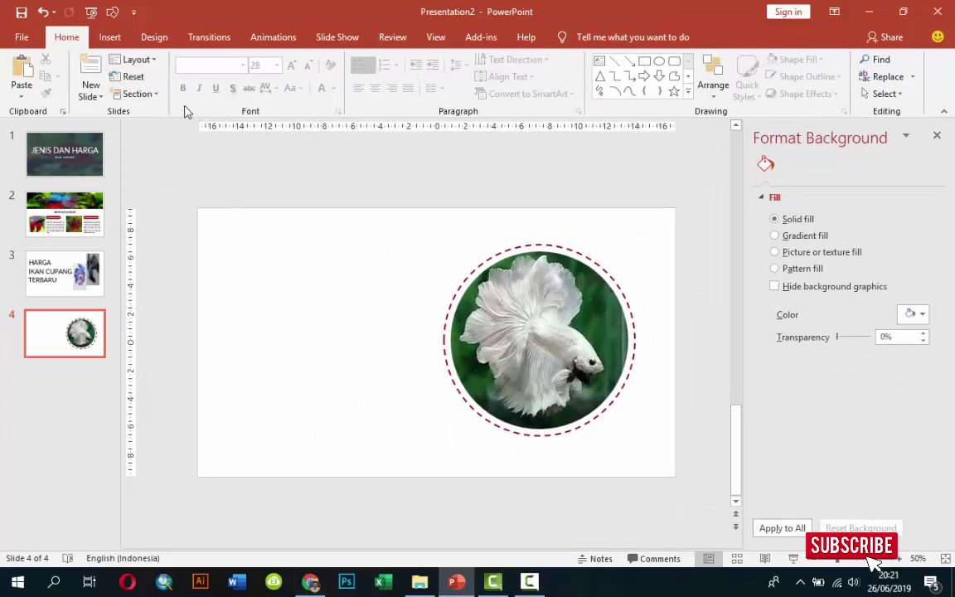
Add an 'IKAN CUPANG' text box at the upper left of slide 4 in bold 32 pt Lato.
left_click(110, 37)
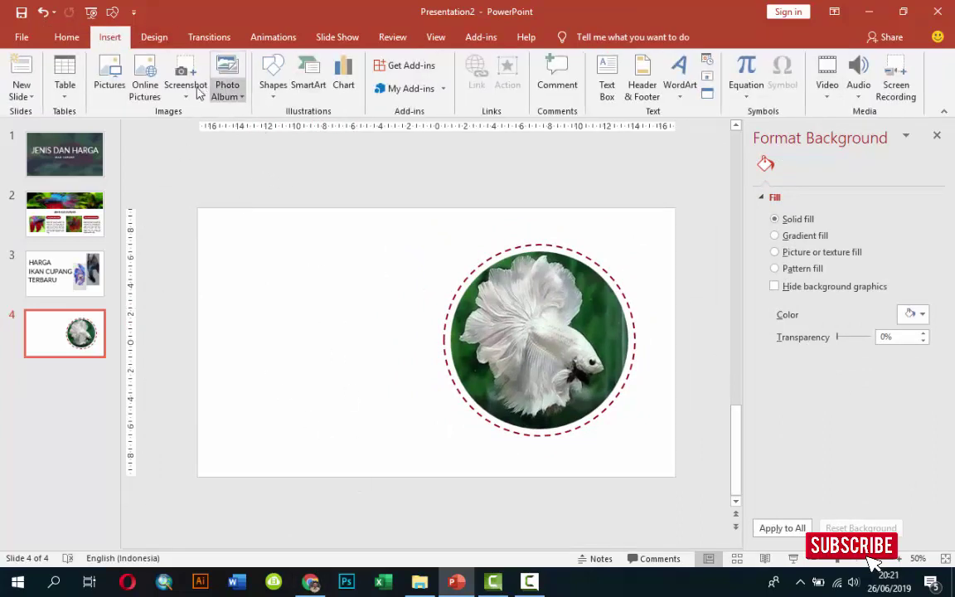
left_click(606, 79)
left_click(233, 262)
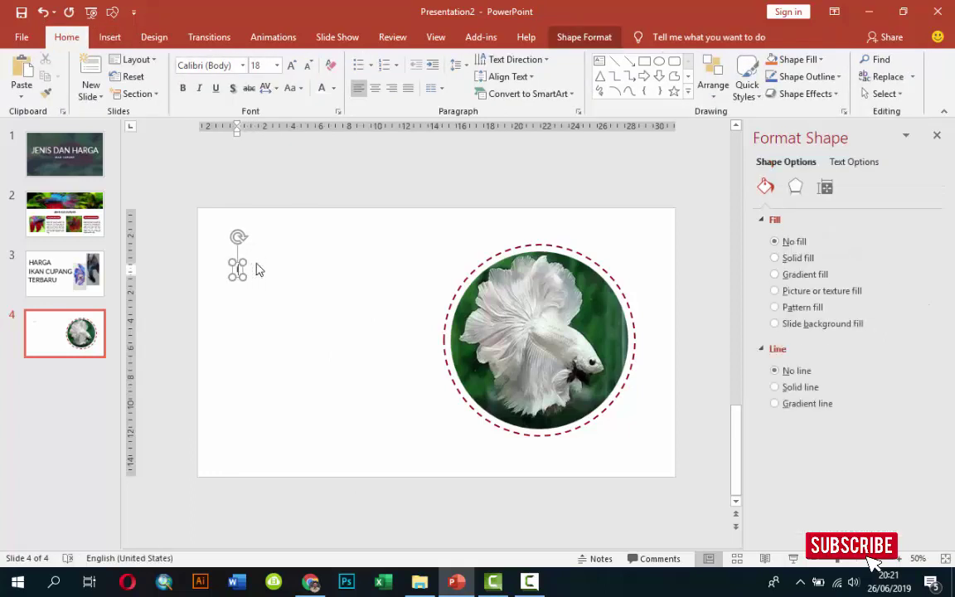
type("IKAN CUPANG")
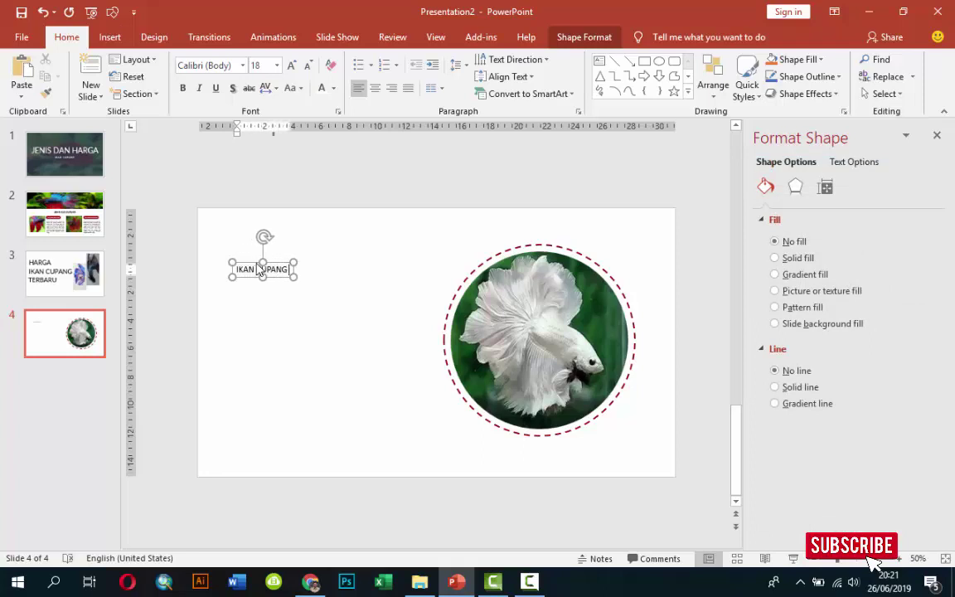
left_click_drag(276, 263, 276, 253)
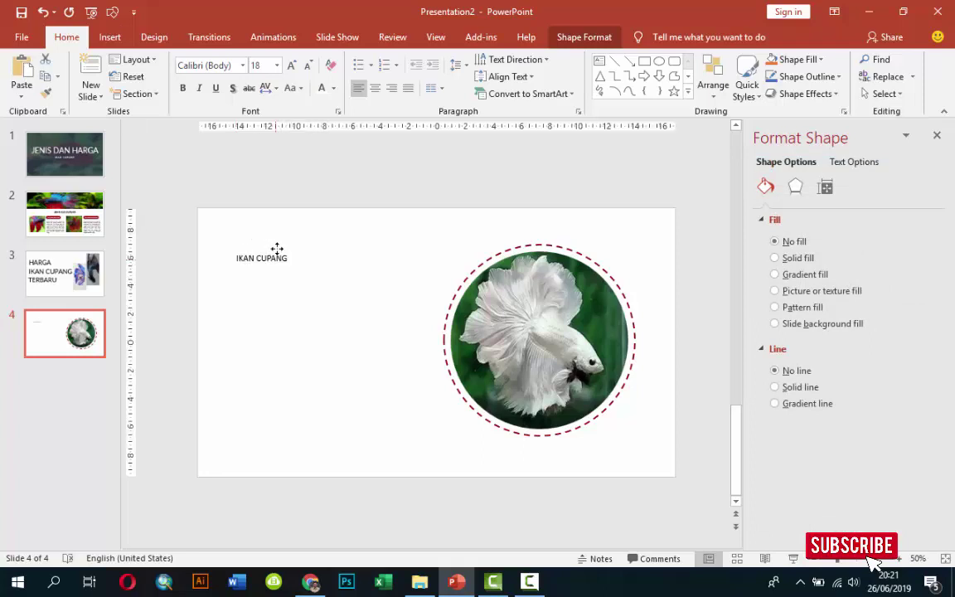
left_click(276, 67)
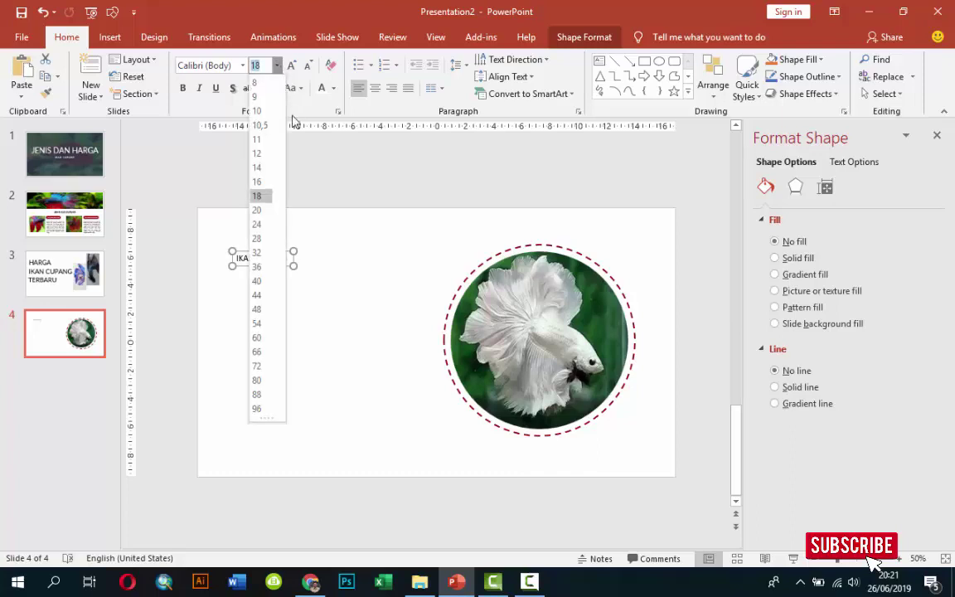
left_click(257, 246)
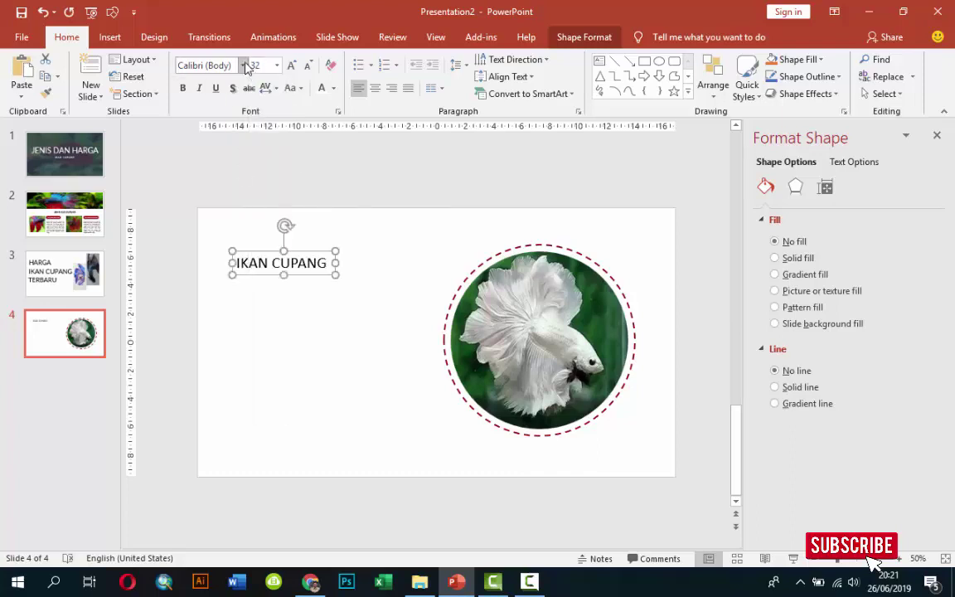
left_click(242, 64)
left_click(215, 155)
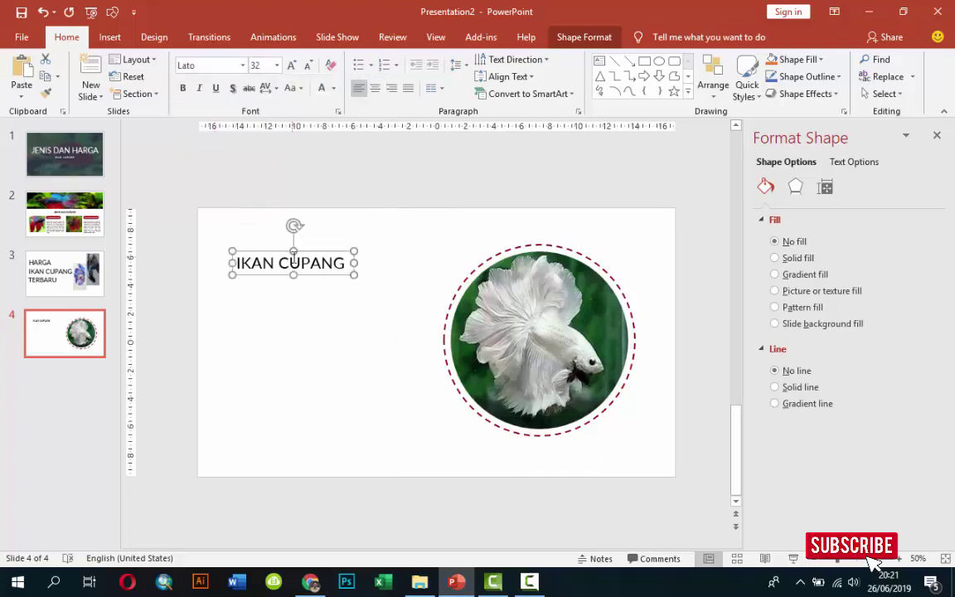
mouse_move(309, 249)
left_mouse_down()
mouse_move(268, 283)
mouse_move(323, 284)
left_mouse_up()
left_click(183, 89)
Type 'Half Moon' as a line beneath IKAN CUPANG.
type("HAL")
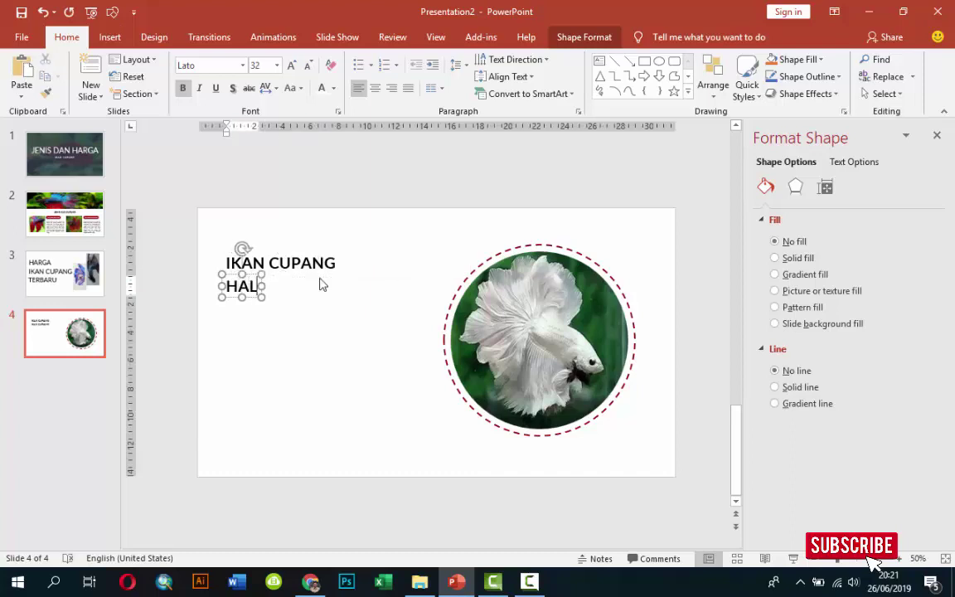
type("F")
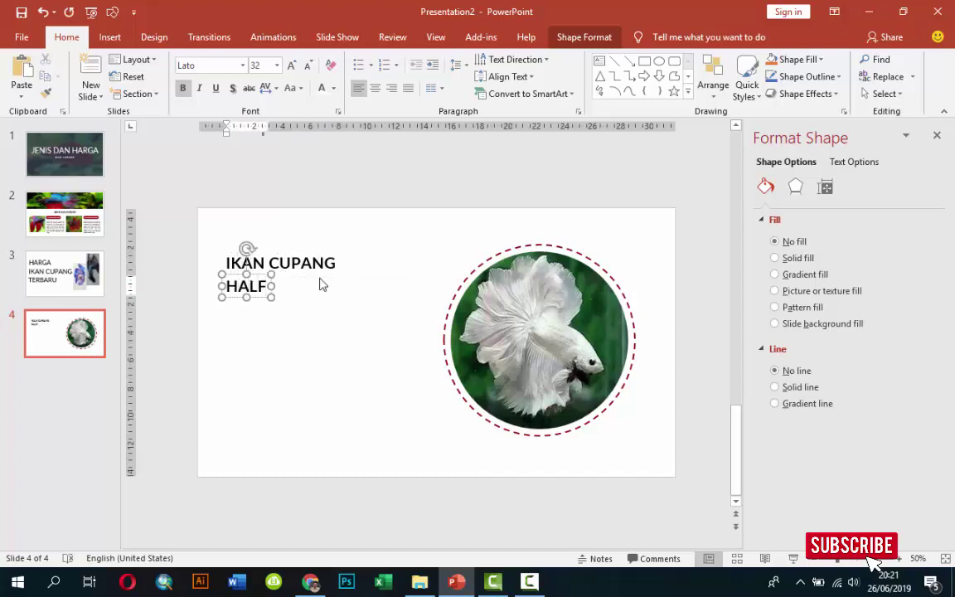
key("BackSpace")
key("BackSpace")
key("BackSpace")
key("BackSpace")
type("Hal")
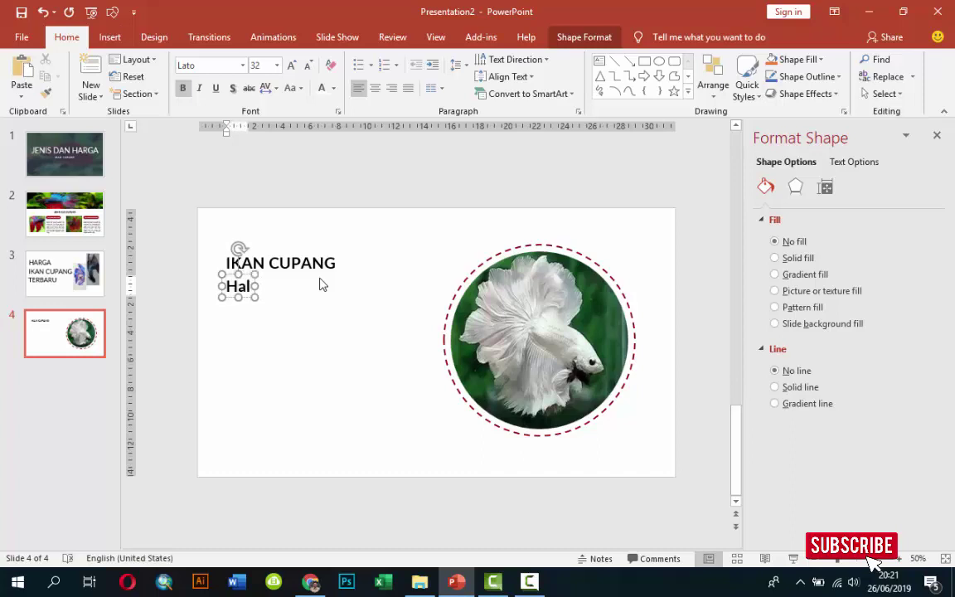
type("f Moo")
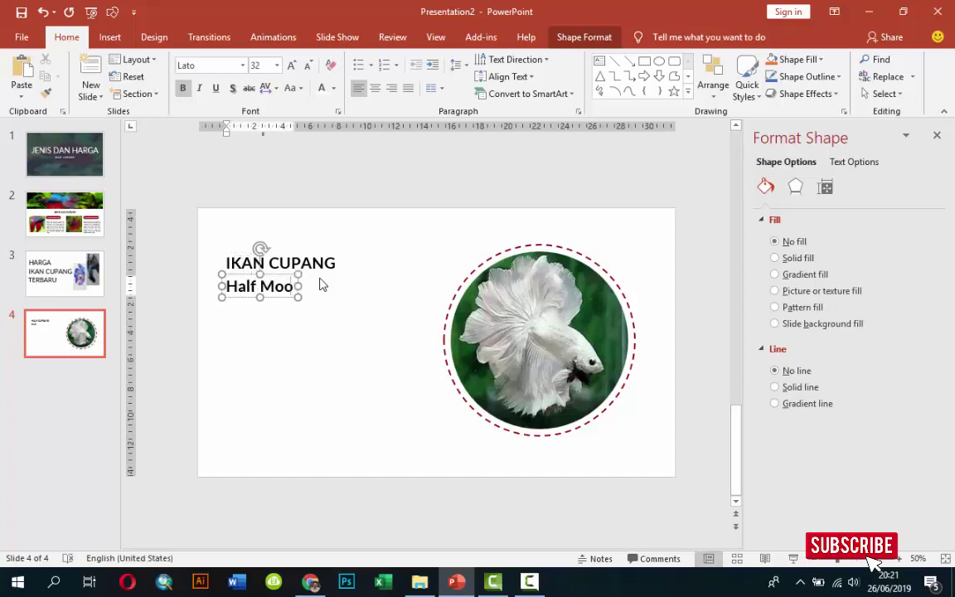
type("n")
left_click(348, 280)
left_click(296, 299)
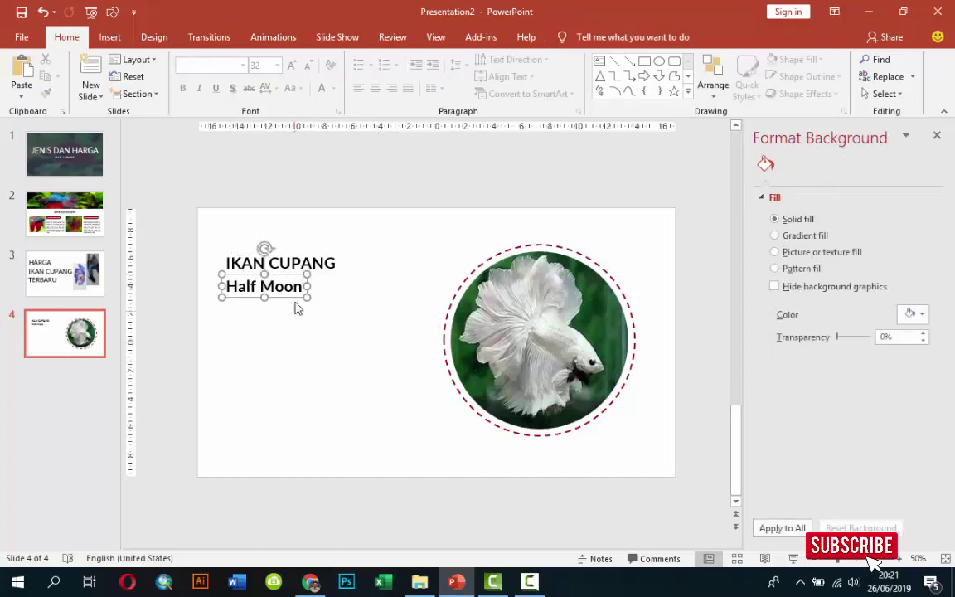
Scroll the betta price webpage in Chrome to the Halfmoon price table.
left_click(315, 585)
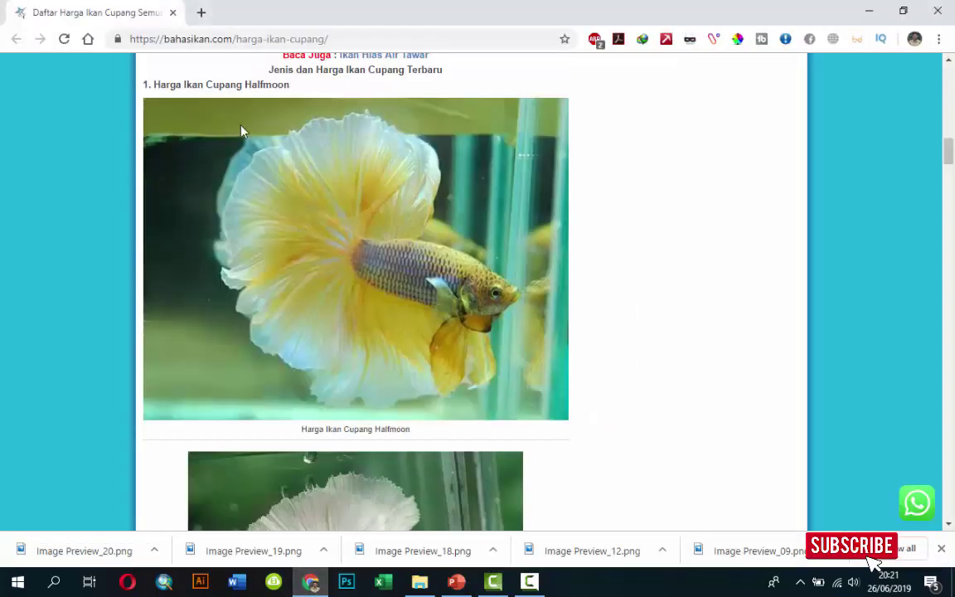
scroll(290, 149, "down", 4)
scroll(294, 187, "down", 4)
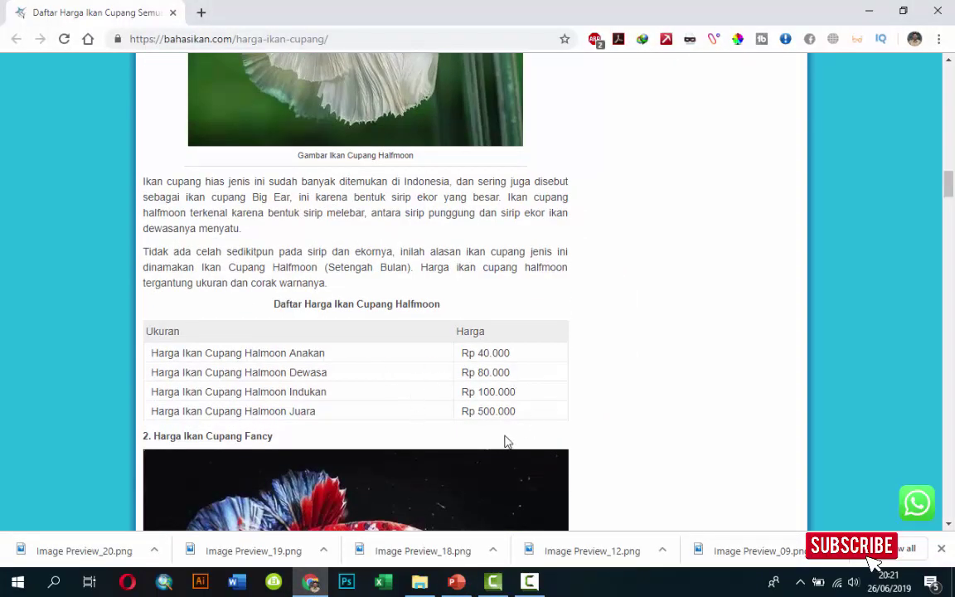
Colour the Half Moon text dark red.
left_click(457, 581)
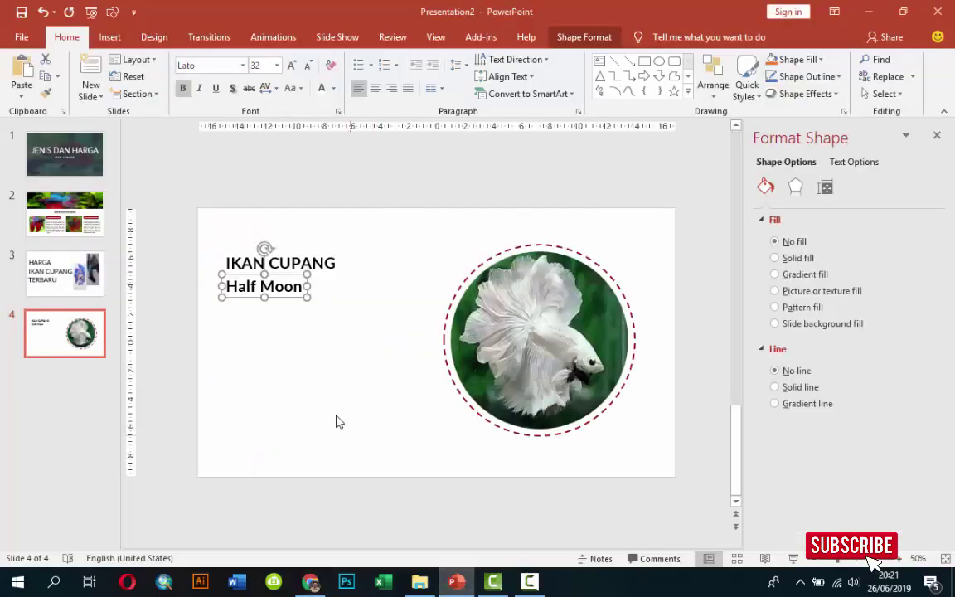
left_click(336, 87)
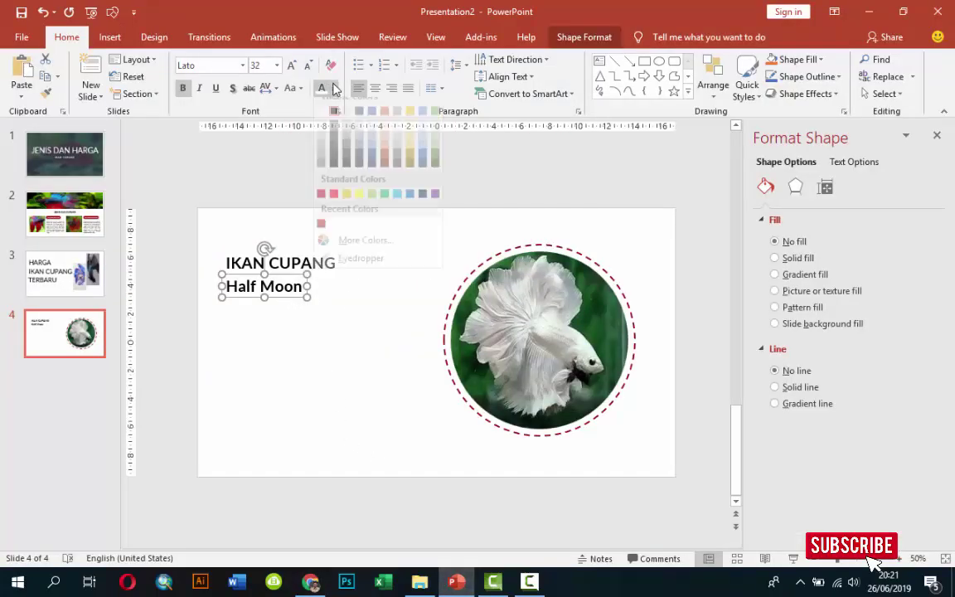
left_click(321, 234)
left_click(361, 256)
left_click(362, 253)
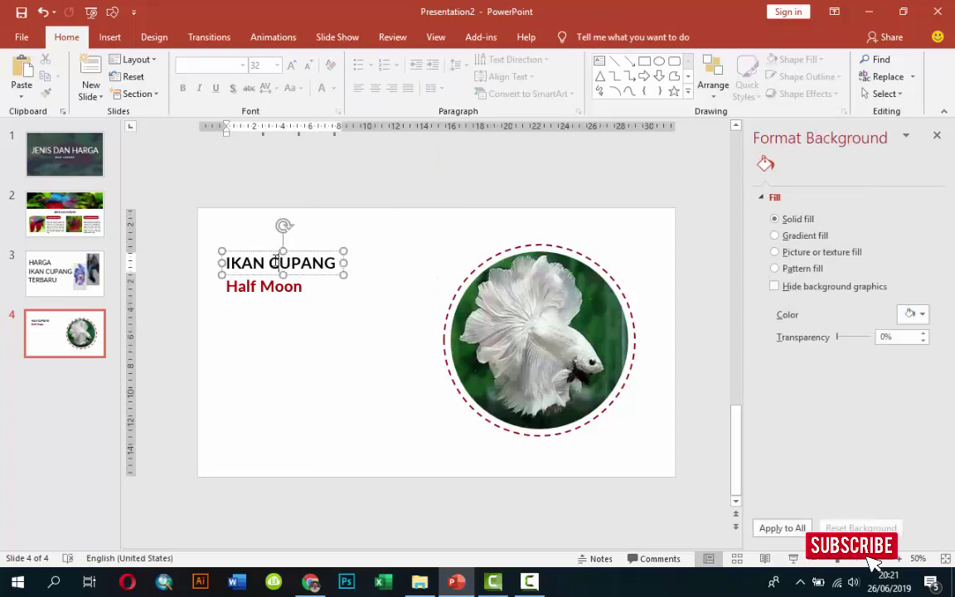
left_click(339, 322)
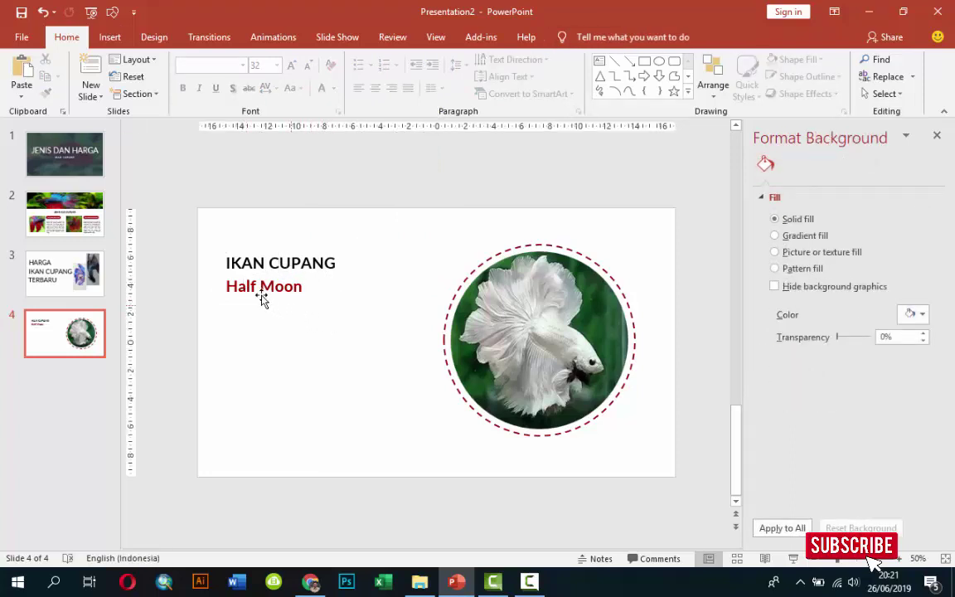
Add a bold 72 pt '50k' price text box under Half Moon and duplicate it below.
left_click(110, 37)
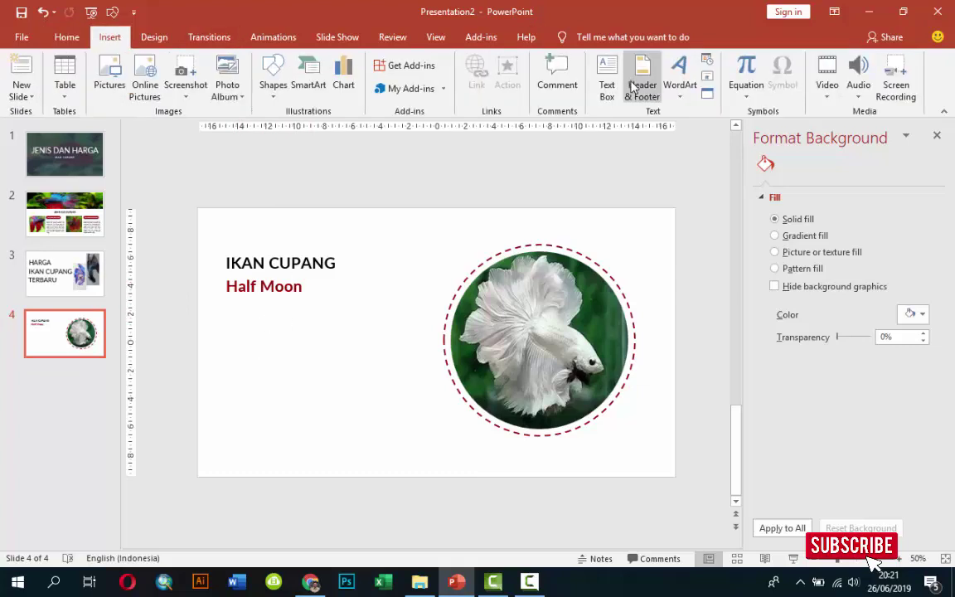
left_click(615, 76)
left_click(235, 332)
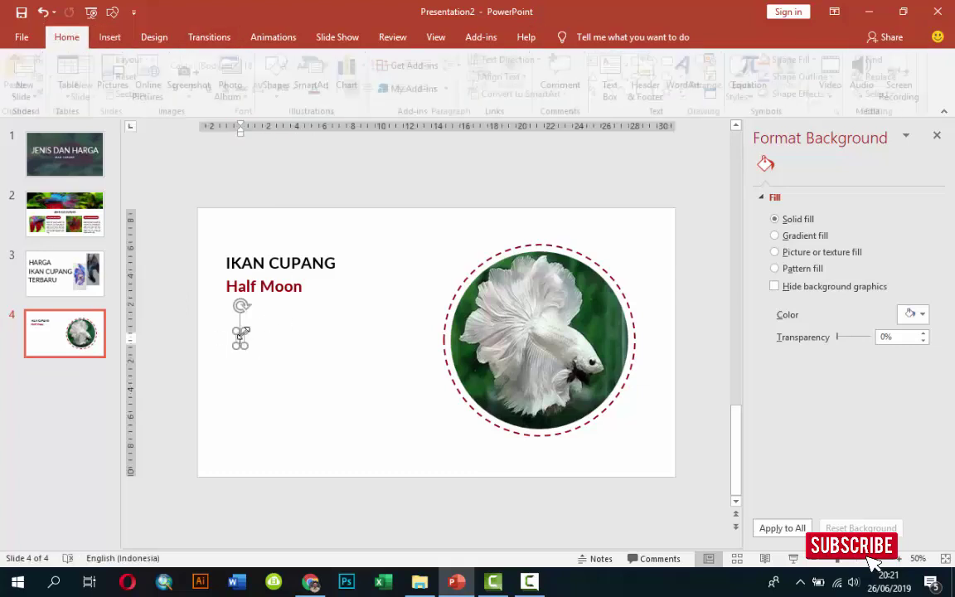
type("Rp")
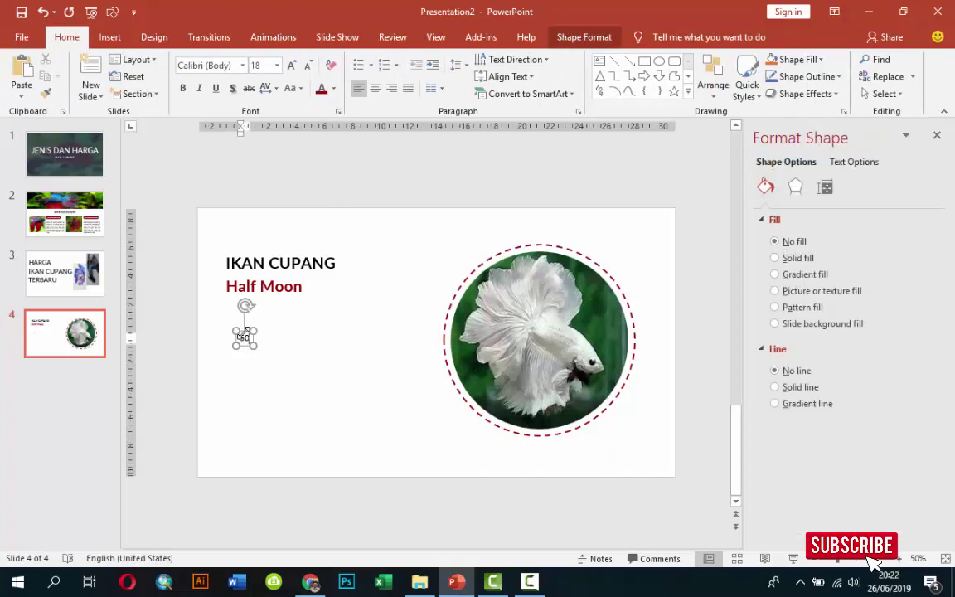
type("0")
left_click(255, 343)
left_click(278, 64)
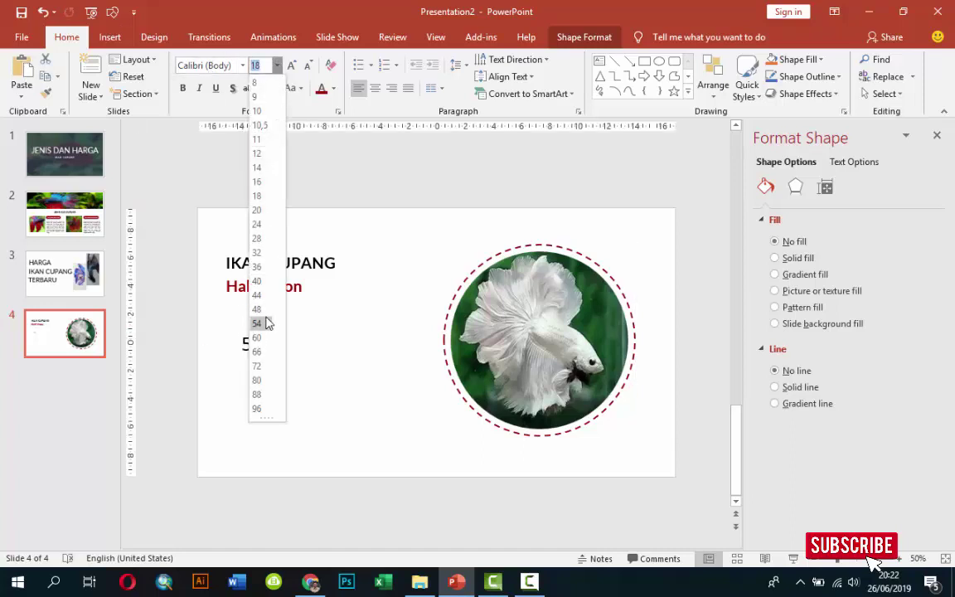
left_click(259, 366)
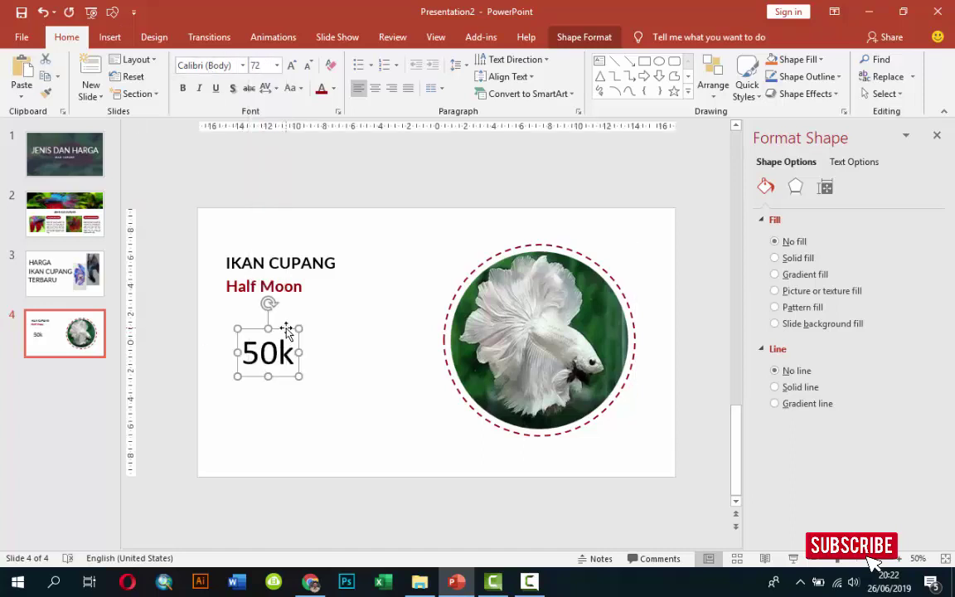
left_click_drag(286, 329, 270, 303)
key("ctrl+b")
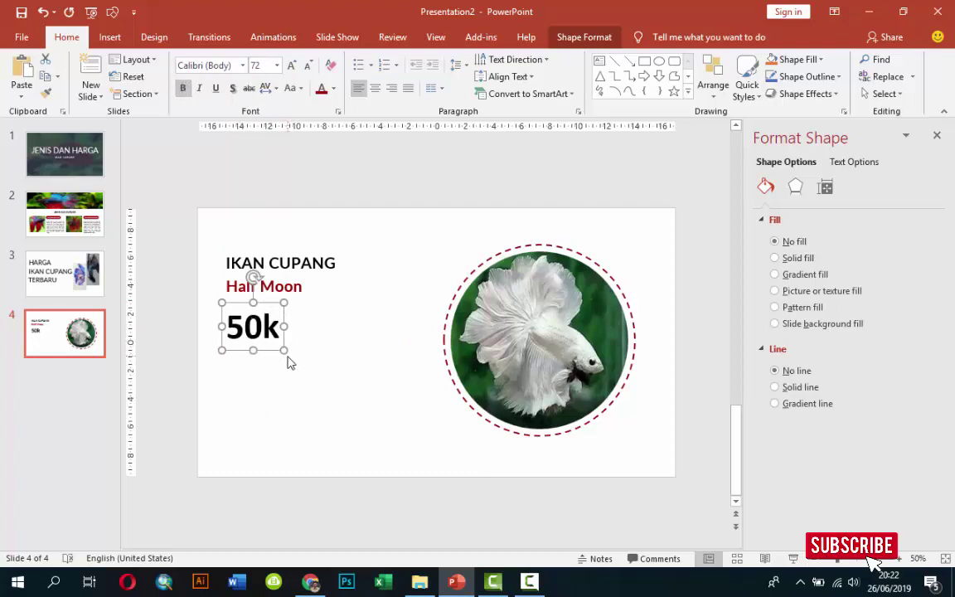
key("ctrl+d")
left_click_drag(276, 371, 277, 404)
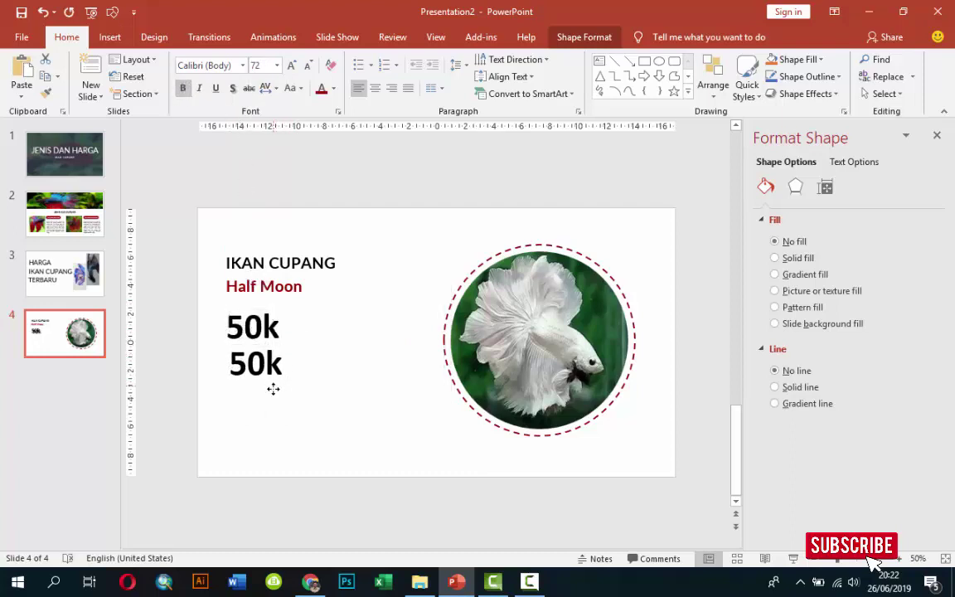
Edit slide 4's lower price from 50k to 500k and nudge that box slightly left.
left_click(308, 582)
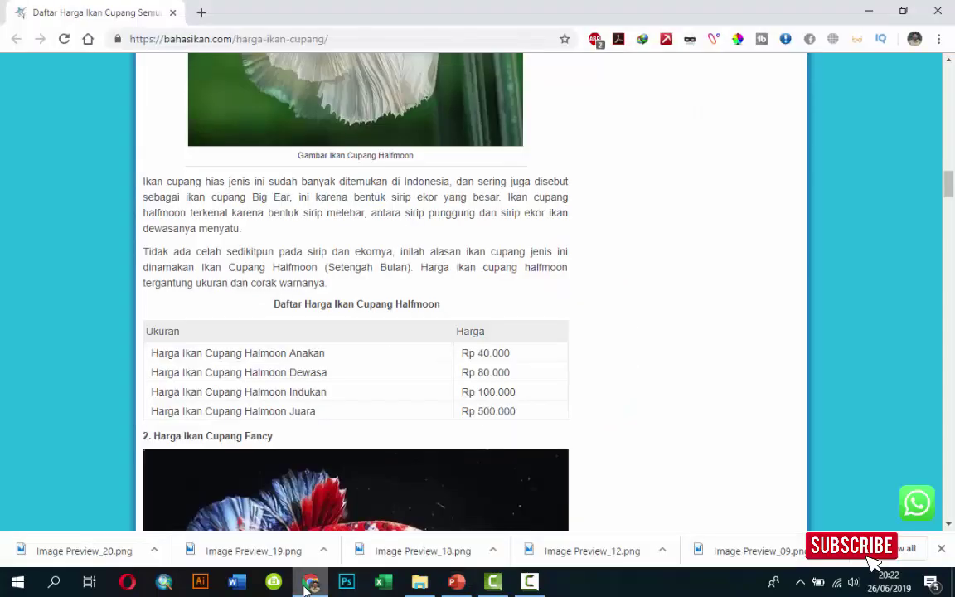
left_click(308, 582)
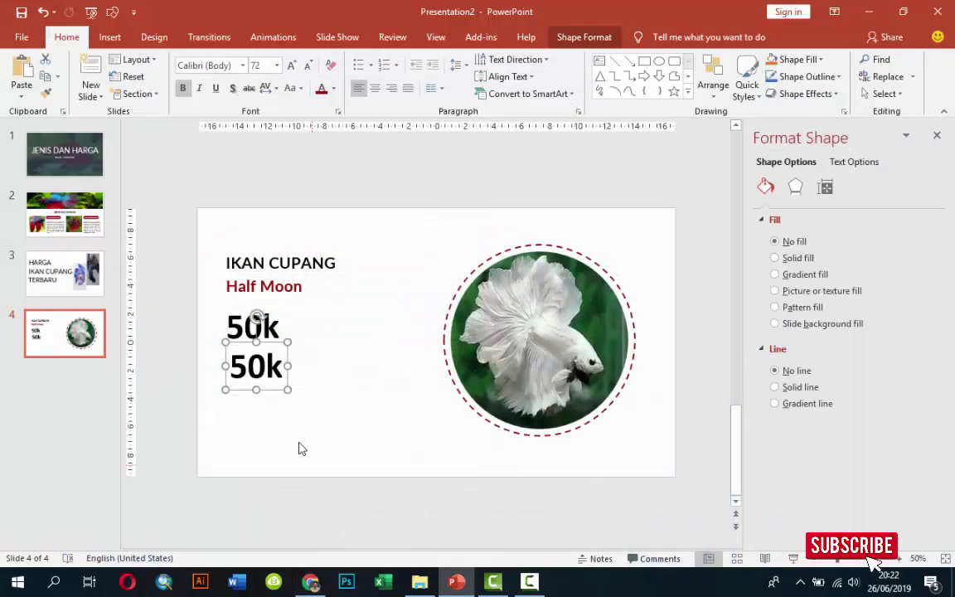
left_click(248, 370)
type("0")
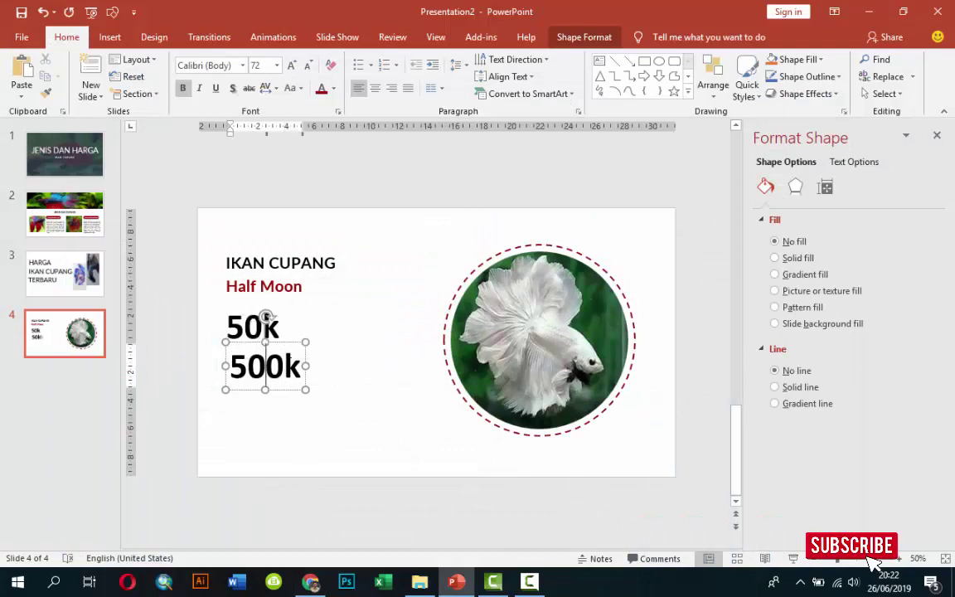
left_click_drag(287, 347, 286, 347)
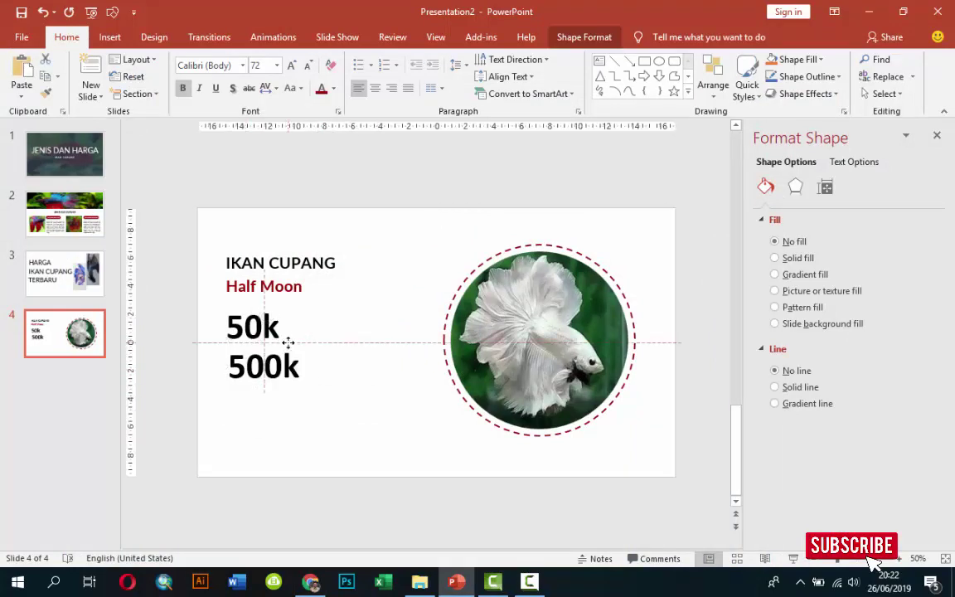
left_click(377, 332)
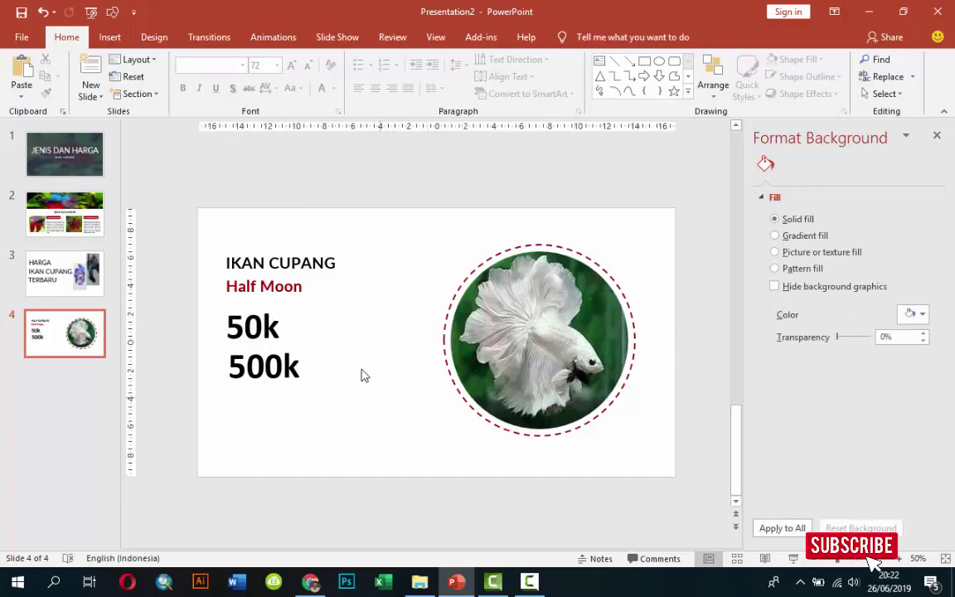
Align the 500k price under 50k and draw an empty text box below the prices.
left_click(271, 364)
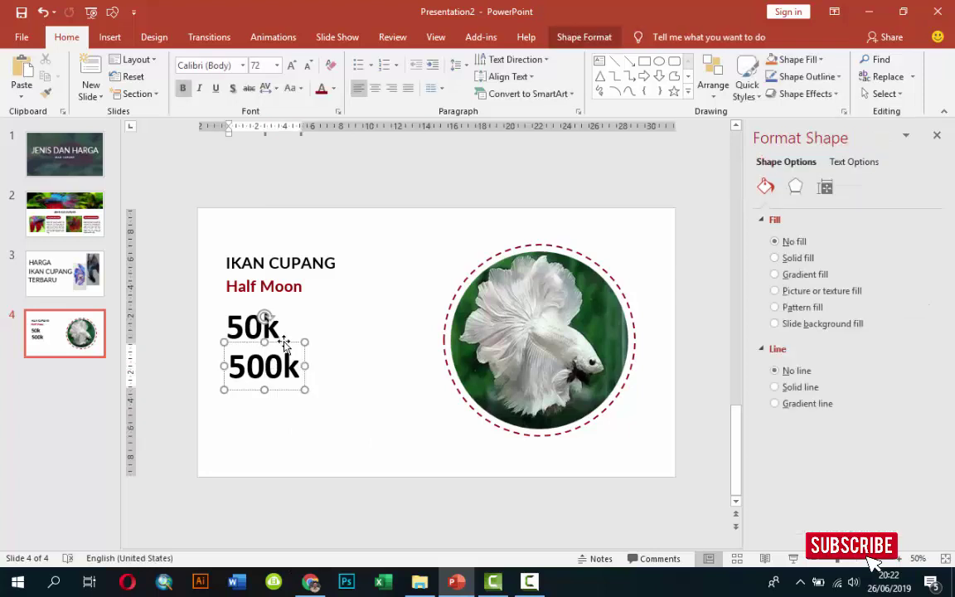
left_click_drag(283, 343, 281, 340)
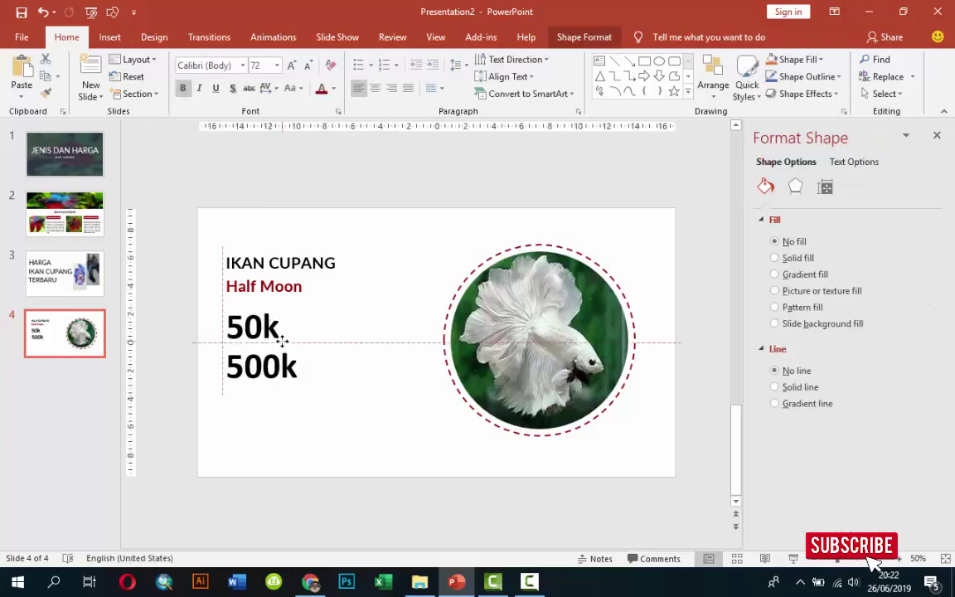
left_click(357, 358)
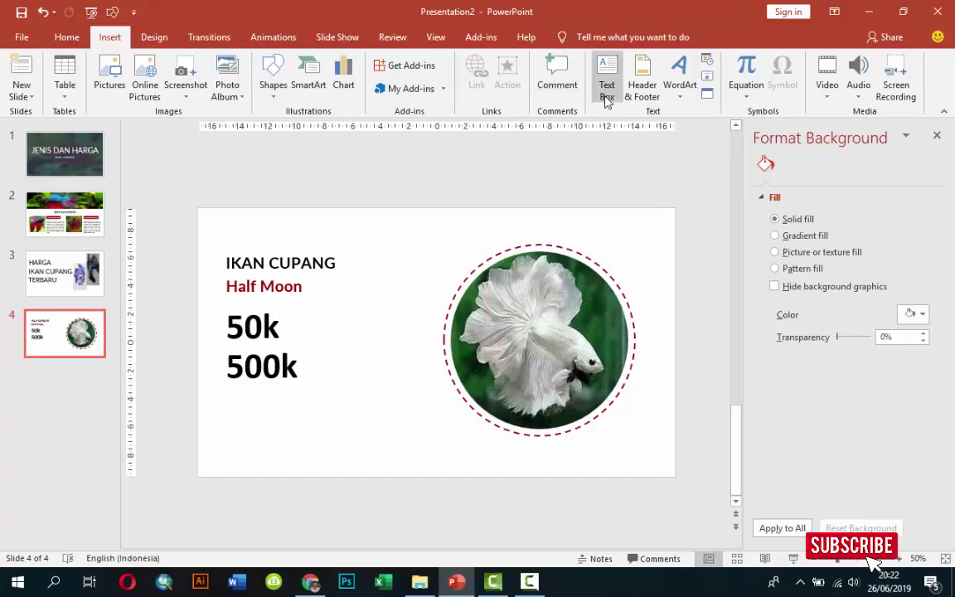
left_click(606, 79)
left_click_drag(229, 388, 451, 454)
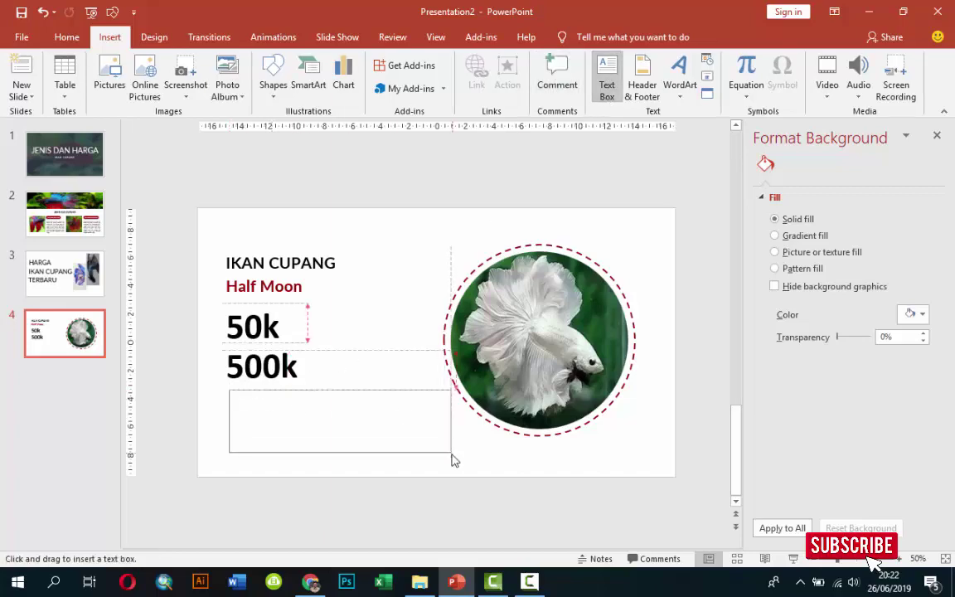
Copy the two Halfmoon description paragraphs from the web article.
key("alt+Tab")
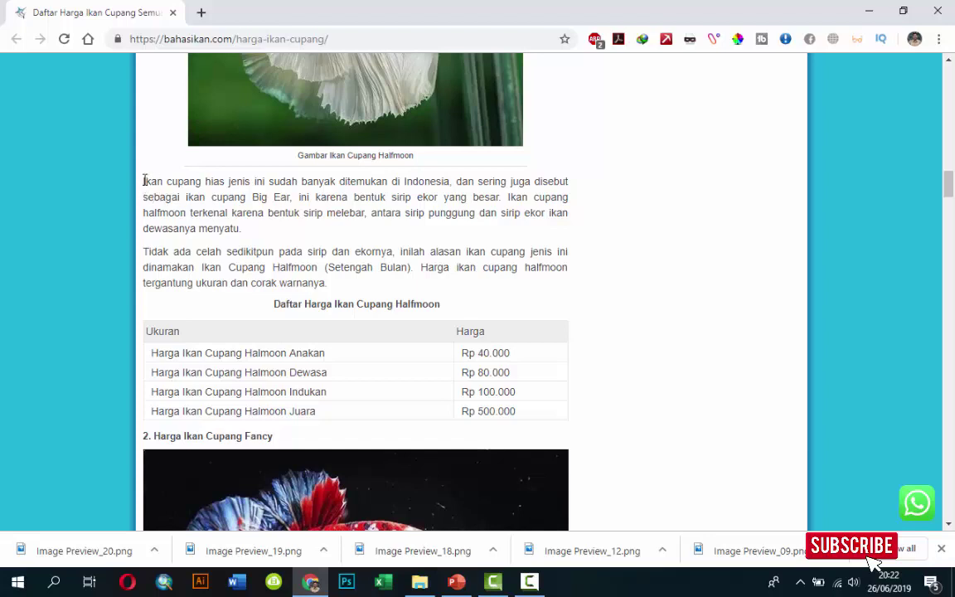
mouse_move(144, 181)
left_mouse_down()
mouse_move(198, 194)
mouse_move(251, 232)
mouse_move(311, 251)
mouse_move(329, 282)
left_mouse_up()
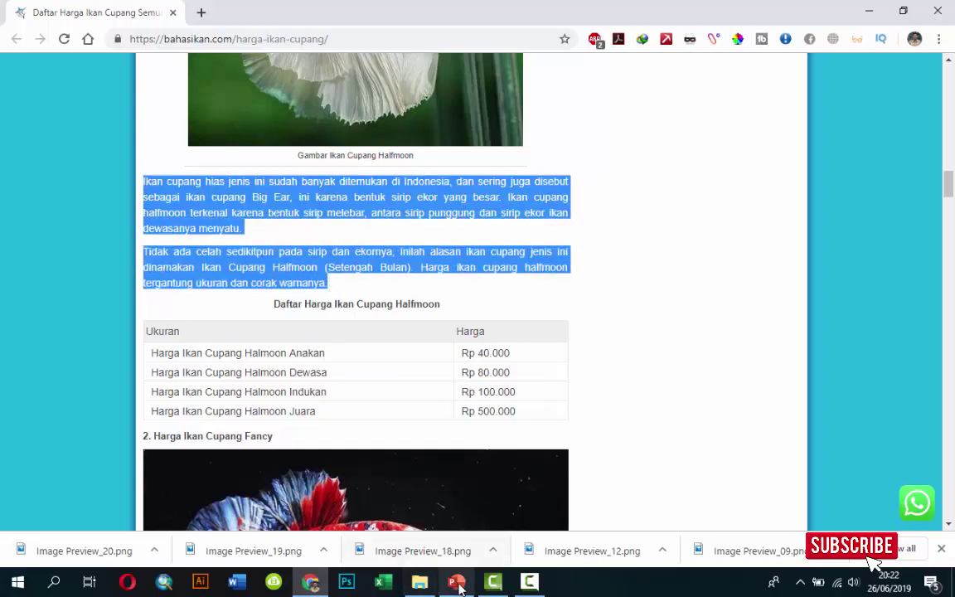
key("alt+Tab")
Paste the Halfmoon description as unformatted text and widen its box.
key("ctrl+alt+v")
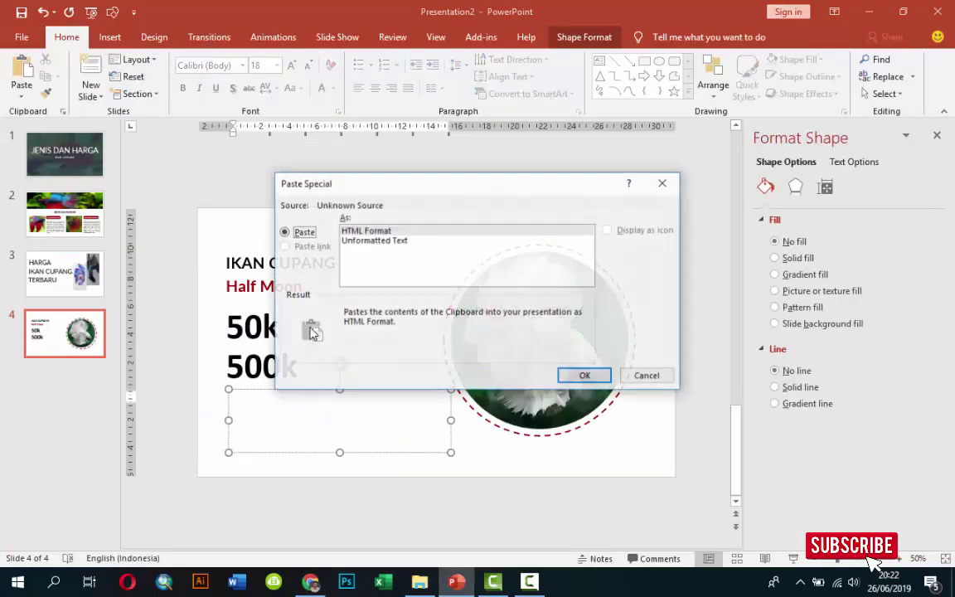
left_click(358, 242)
key("Return")
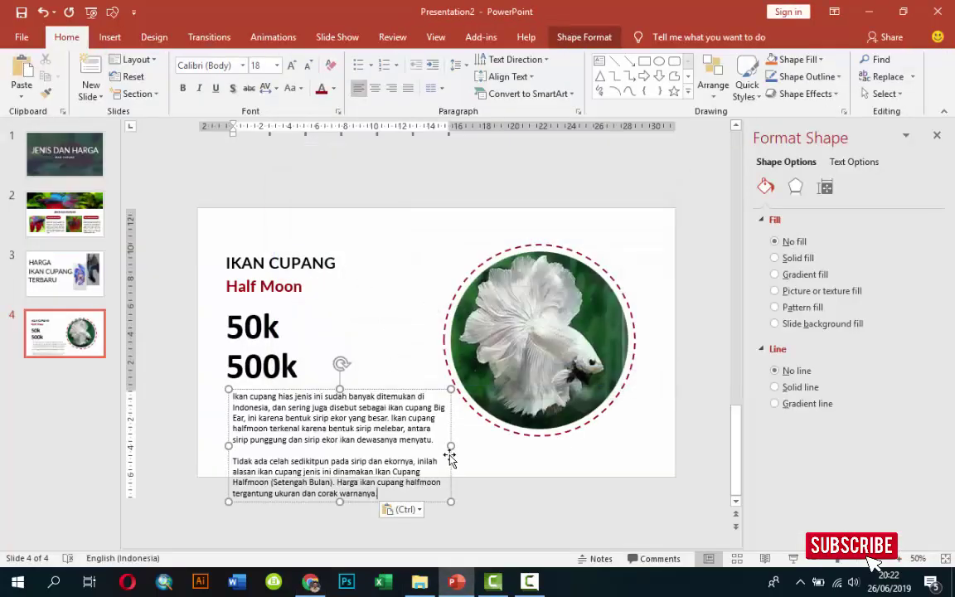
left_click_drag(450, 445, 479, 445)
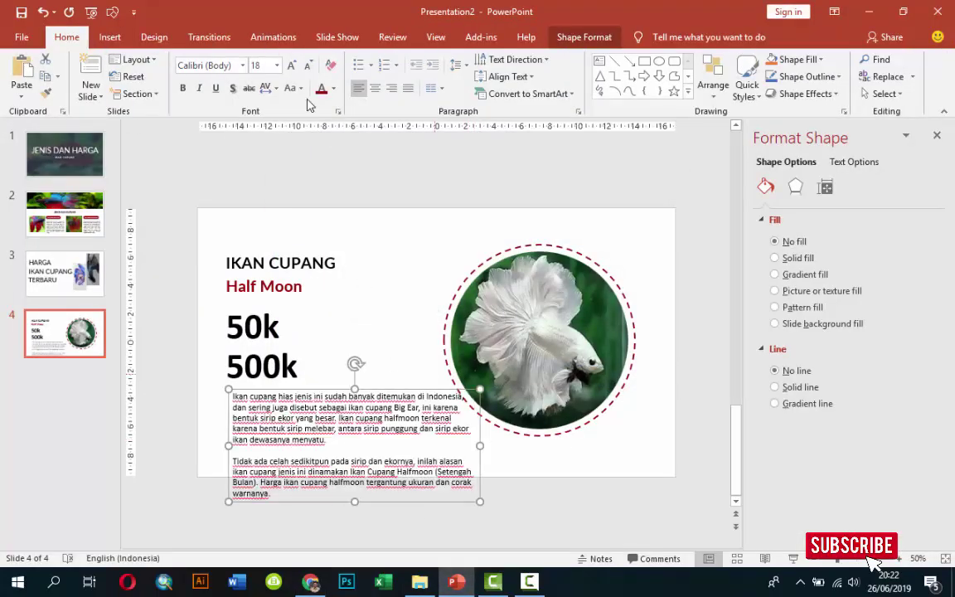
Set the description to 14 pt grey and move it left under the prices.
left_click(277, 66)
left_click(253, 170)
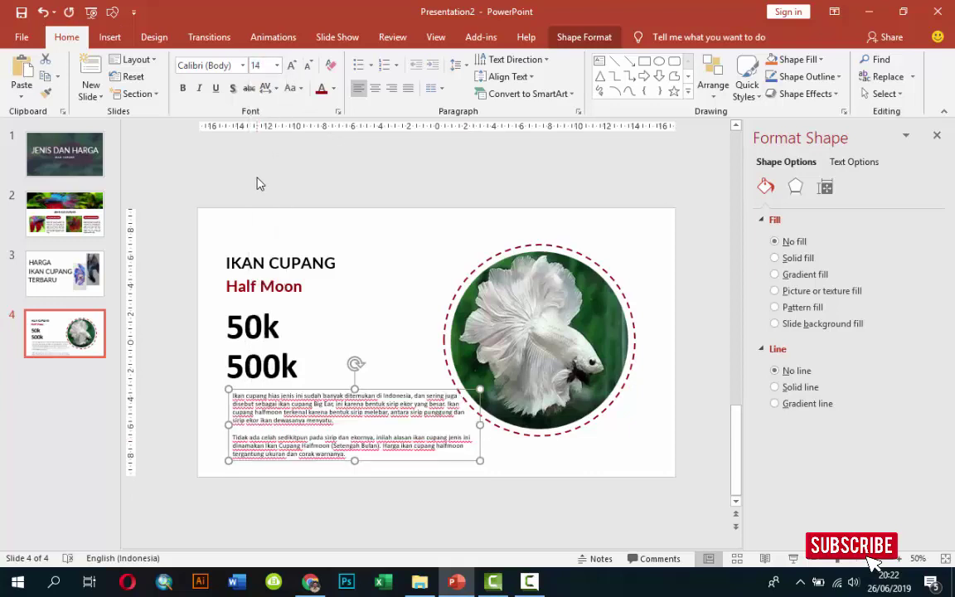
left_click(335, 88)
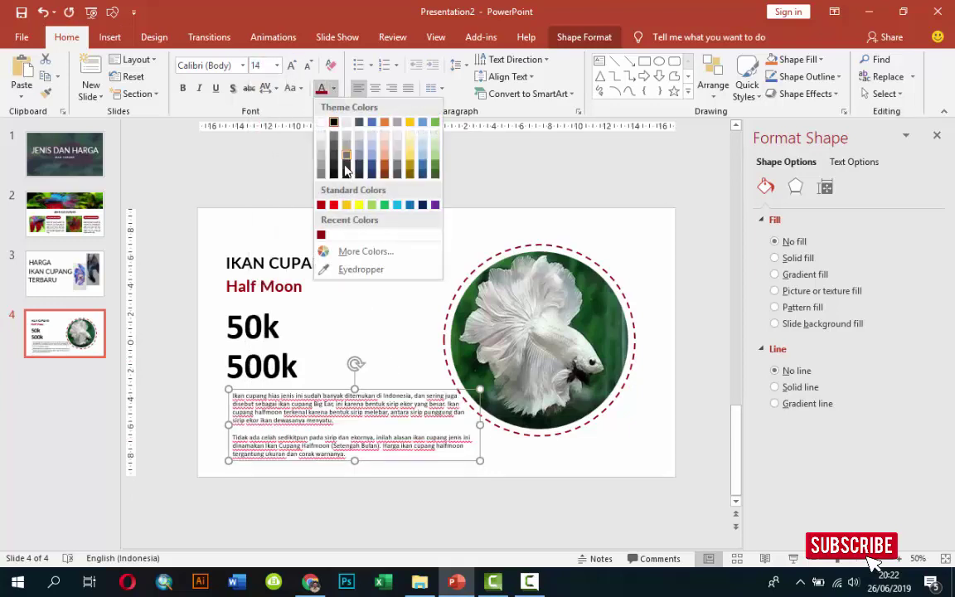
left_click(319, 176)
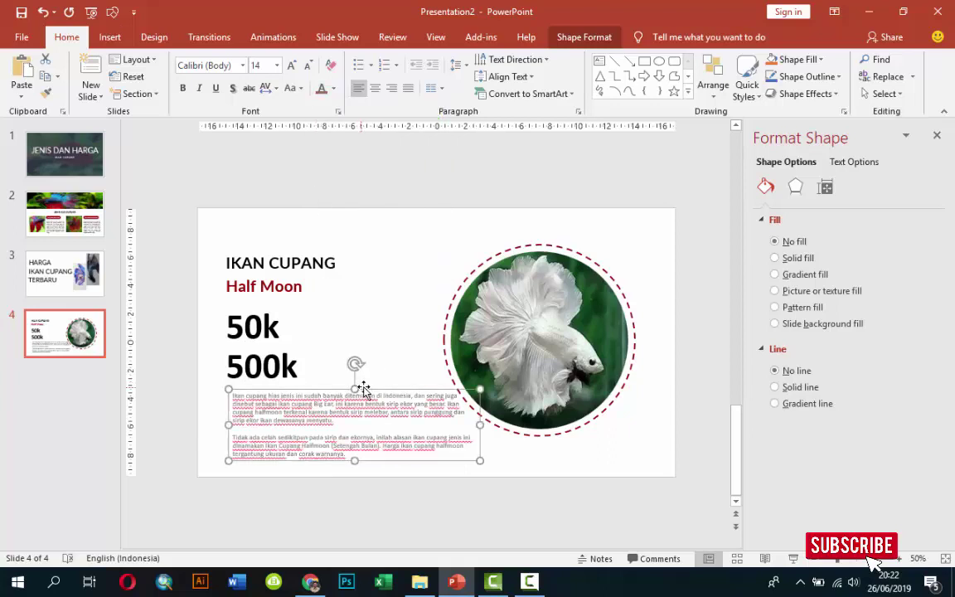
left_click_drag(362, 390, 358, 386)
Move the 500k box up beside the 50k price and select it.
left_click(300, 351)
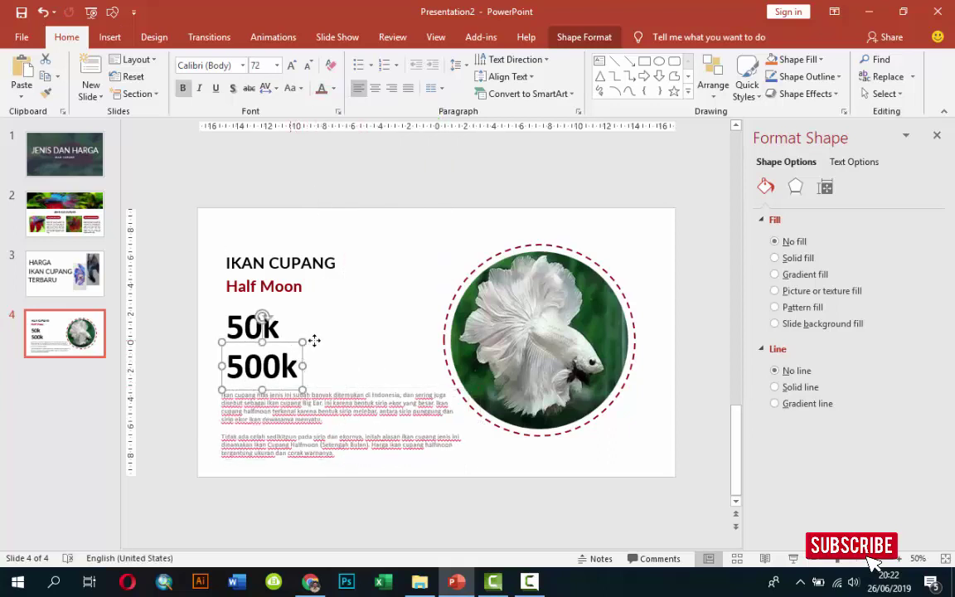
left_click_drag(314, 340, 356, 341)
mouse_move(296, 358)
left_mouse_down()
mouse_move(355, 356)
mouse_move(355, 345)
left_mouse_up()
left_click(352, 338)
Delete the separate 500k box so the price line reads '50k - 500k', nudged up.
key("Delete")
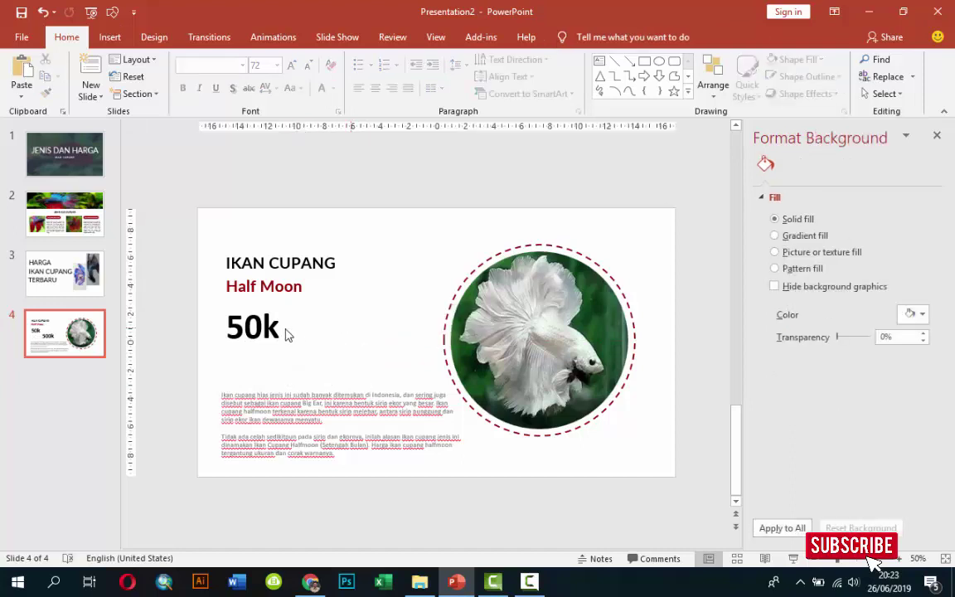
left_click(282, 330)
type("- ")
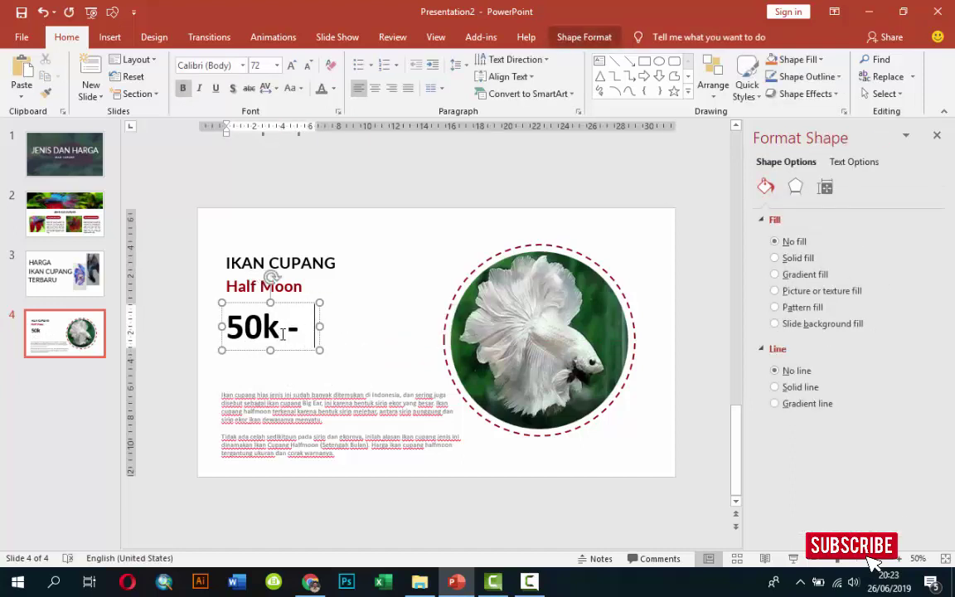
type("500k")
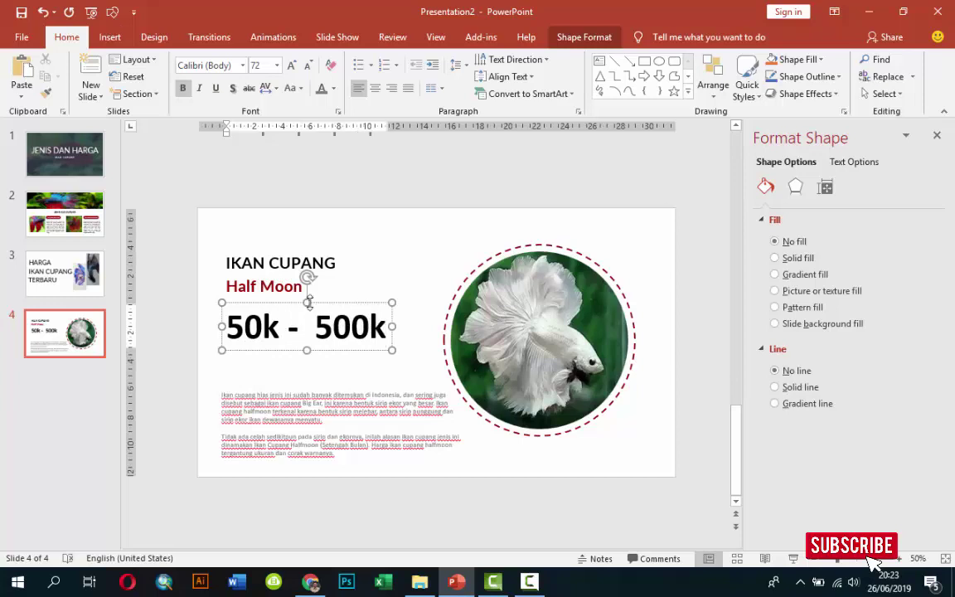
left_click_drag(318, 308, 316, 301)
Narrow the description box and move it up under the price.
left_click(308, 383)
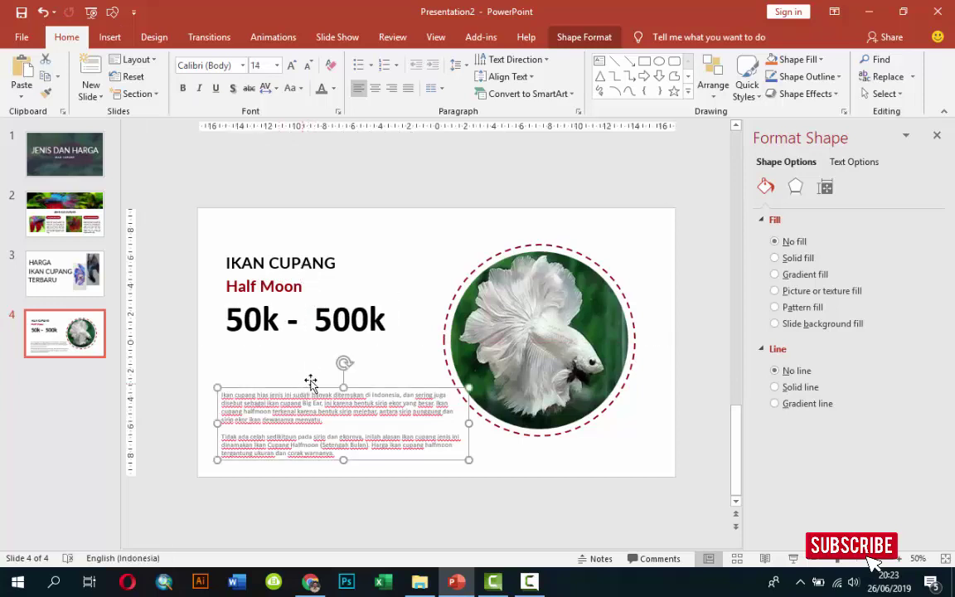
left_click_drag(466, 424, 436, 423)
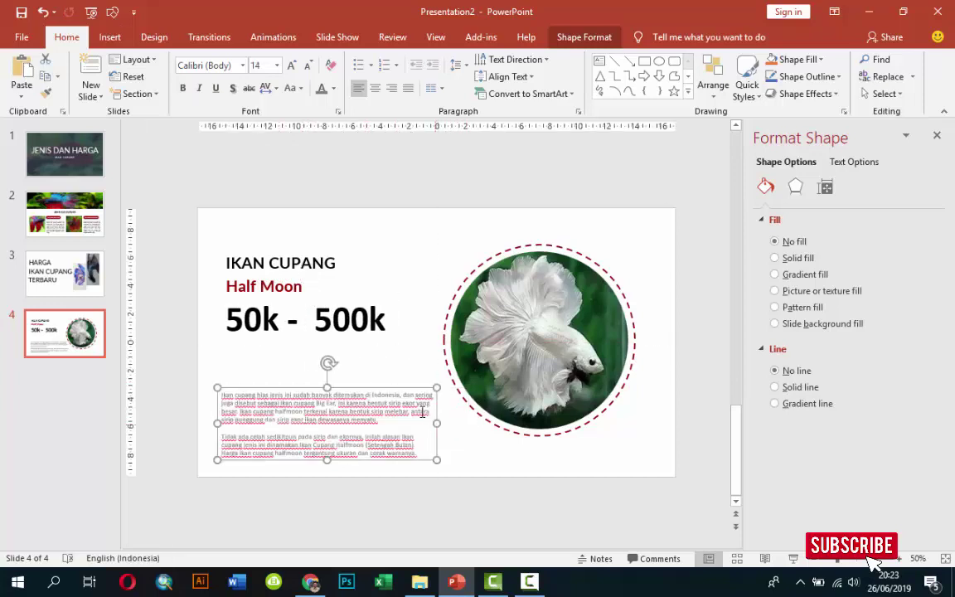
left_click_drag(406, 389, 405, 349)
Move the IKAN CUPANG title and Half Moon name up and nudge the price line higher.
left_click(265, 262)
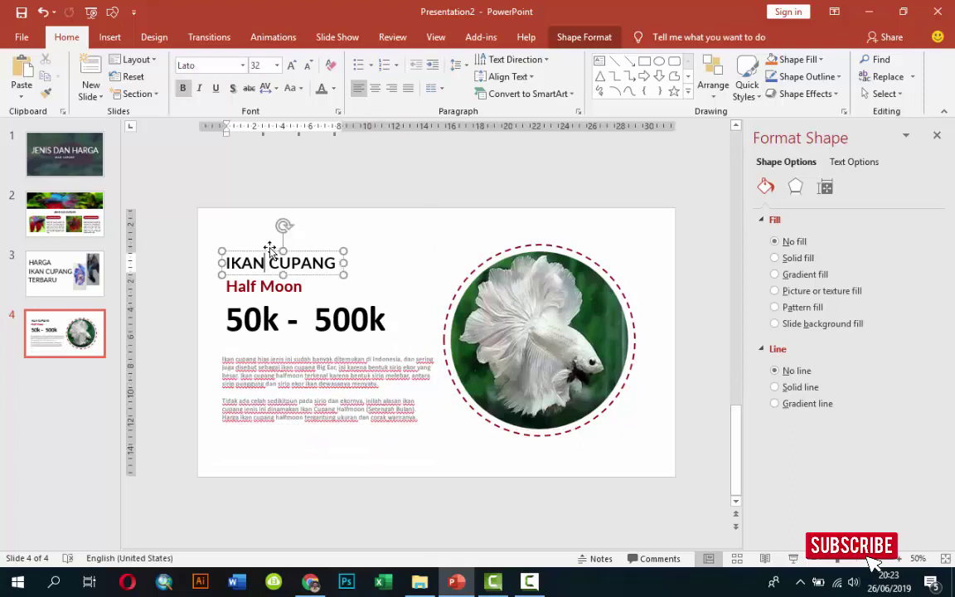
left_click_drag(269, 250, 266, 239)
left_click(274, 286)
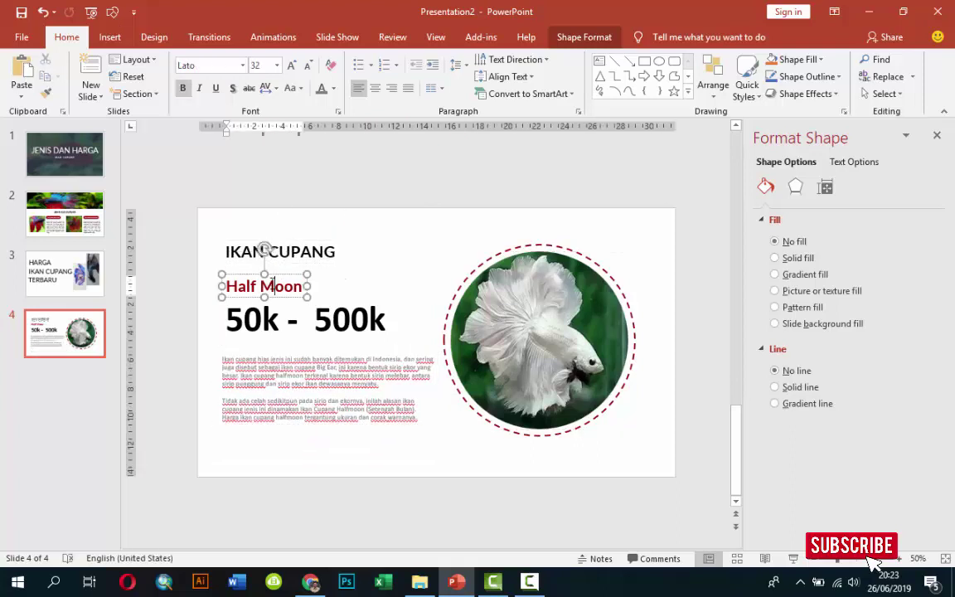
left_click_drag(270, 276, 272, 267)
left_click(384, 260)
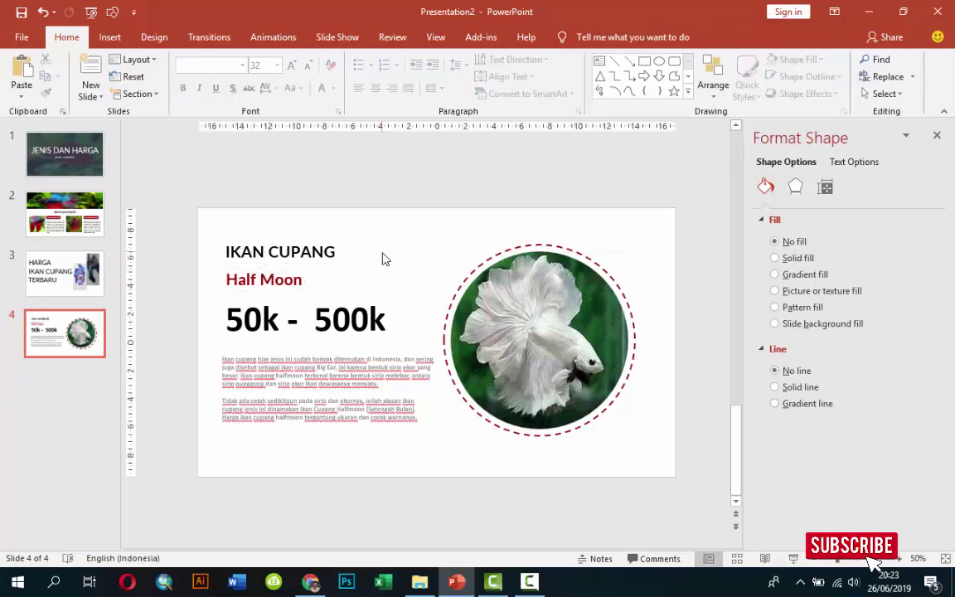
left_click(351, 327)
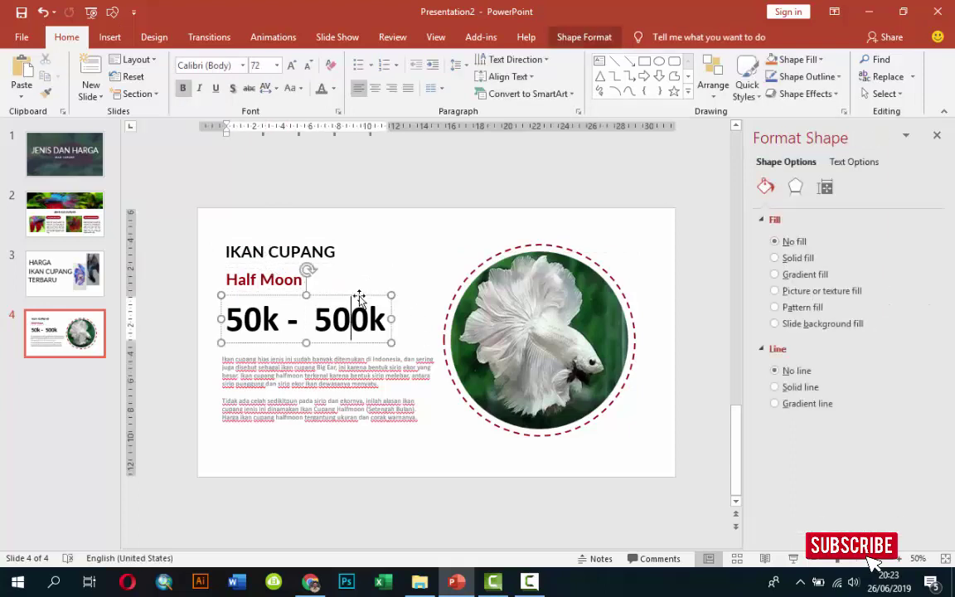
left_click_drag(358, 298, 358, 294)
left_click(461, 459)
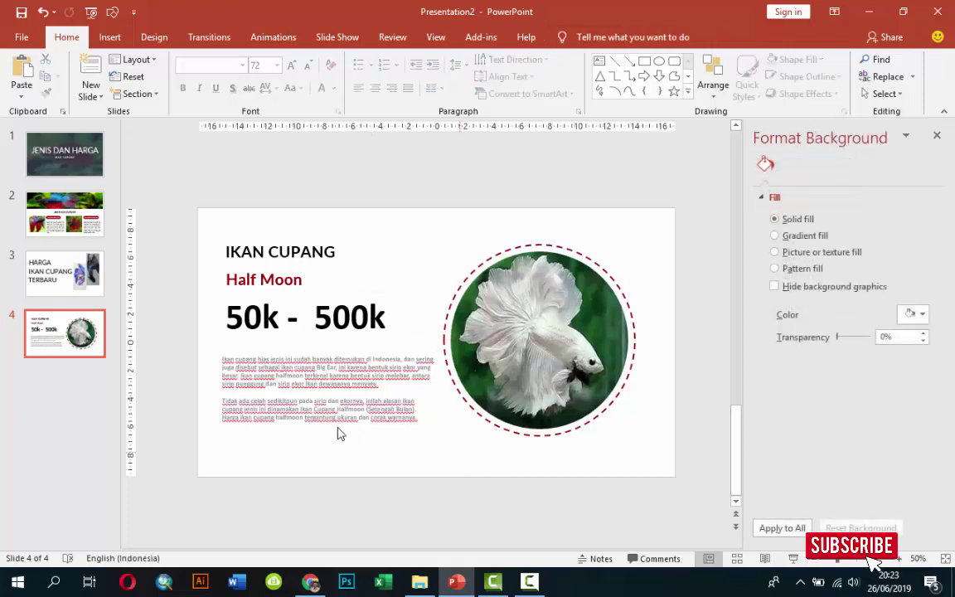
Add a new slide after slide 4 and delete its content and title placeholders.
right_click(76, 379)
left_click(109, 424)
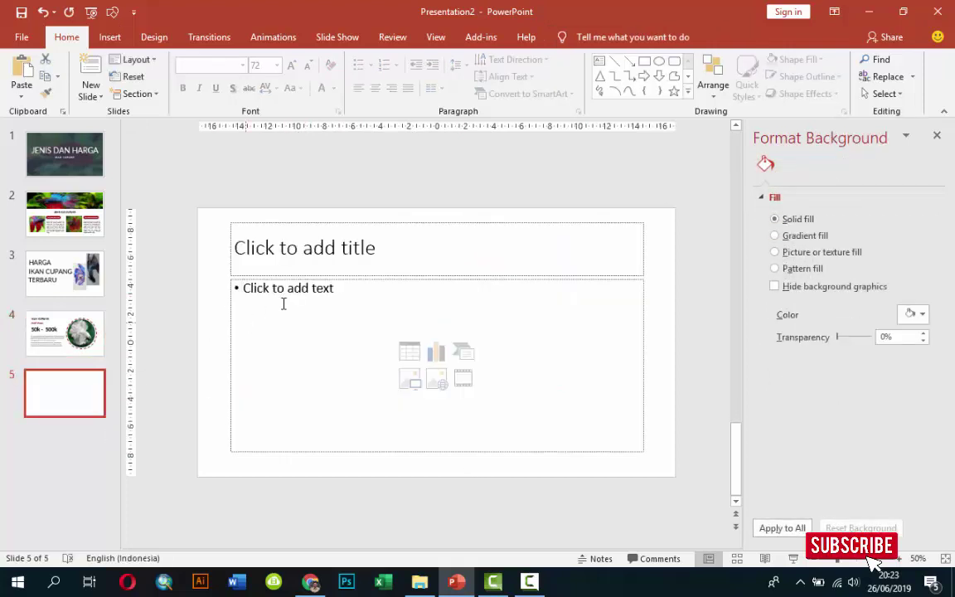
left_click(344, 279)
key("Delete")
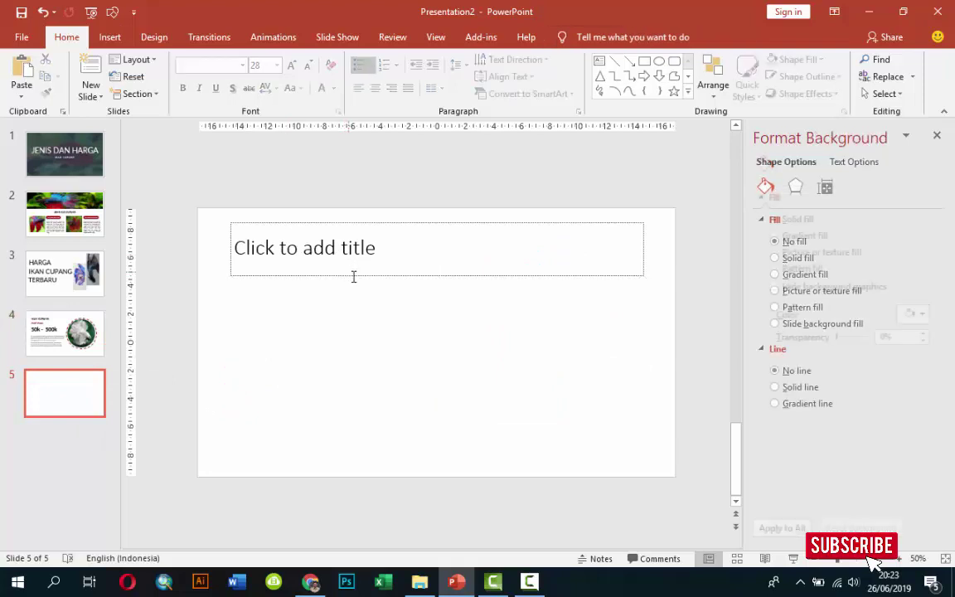
left_click(346, 276)
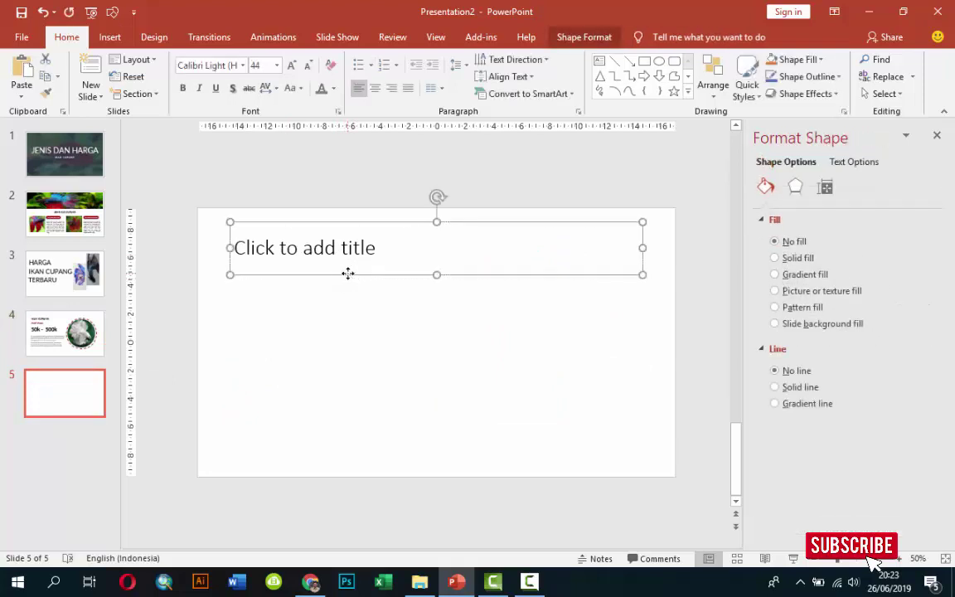
key("Delete")
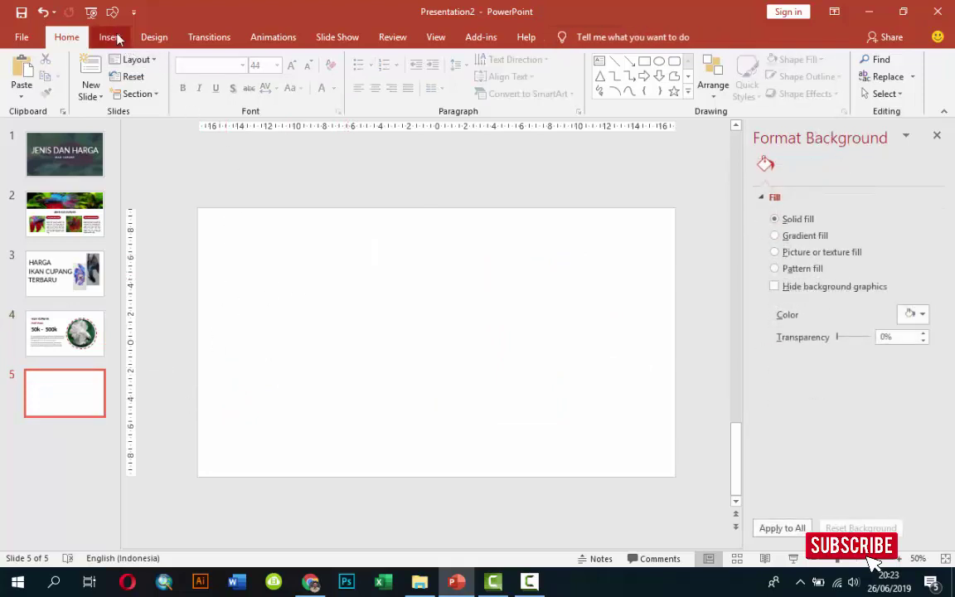
left_click(110, 37)
left_click(273, 79)
Draw a tall outline-free rectangle on the right side of slide 5.
left_click(314, 129)
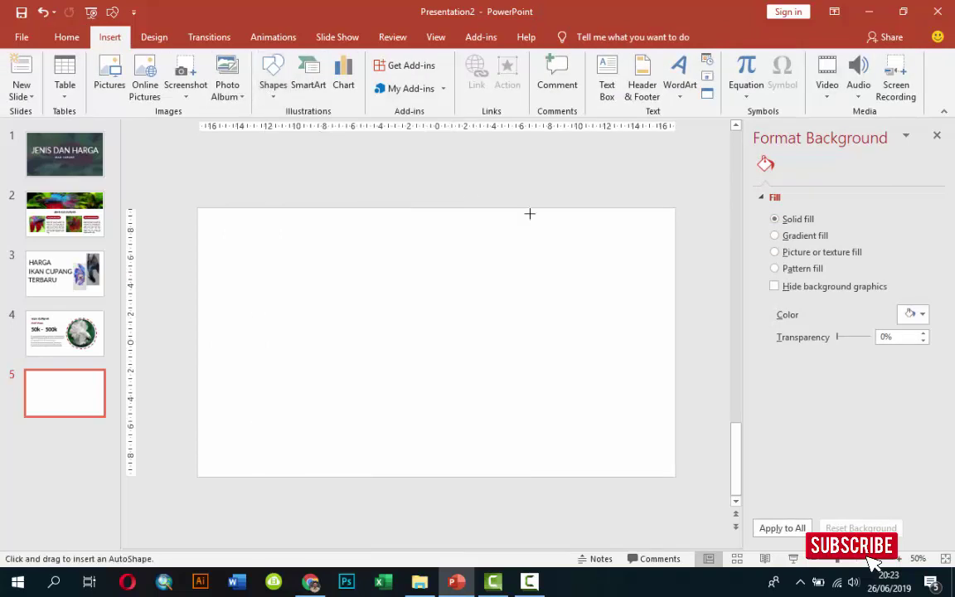
left_click_drag(497, 208, 673, 430)
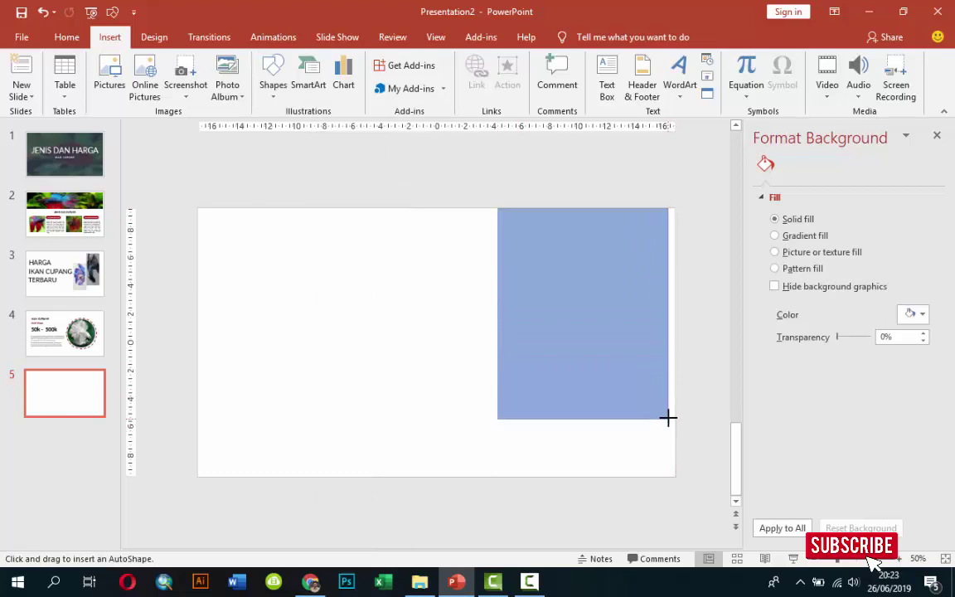
left_click_drag(673, 430, 673, 421)
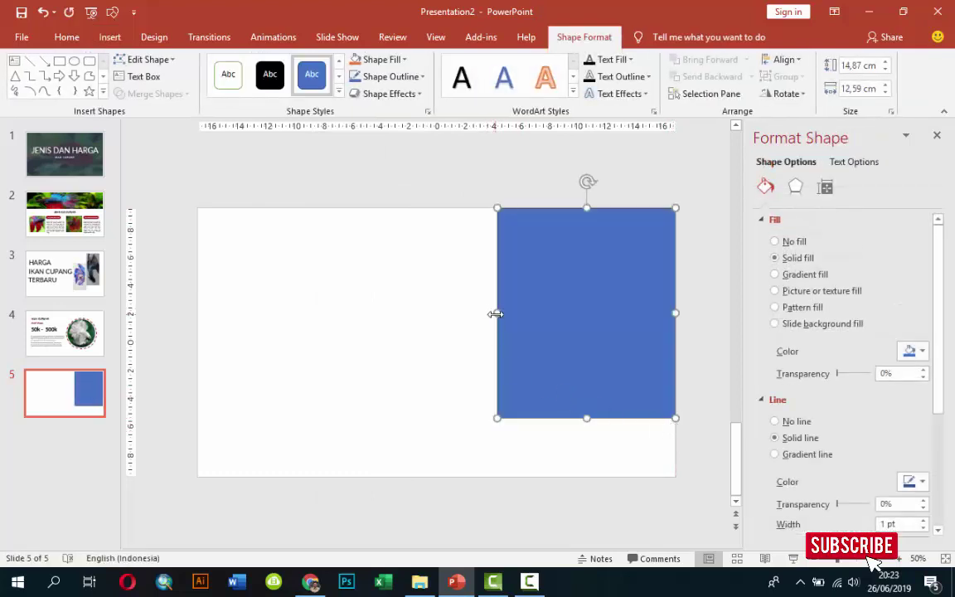
left_click_drag(498, 314, 504, 313)
left_click(791, 422)
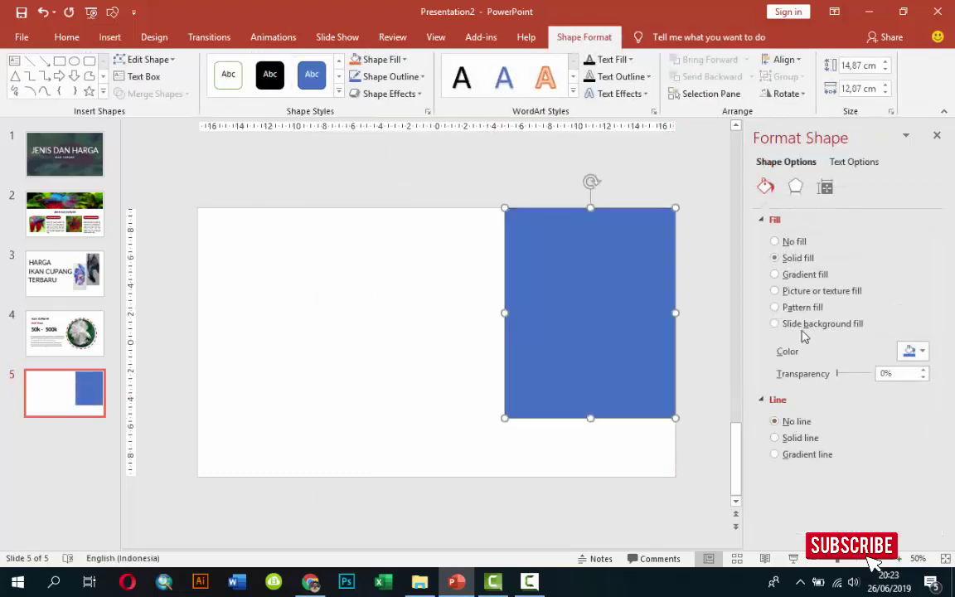
Fill the rectangle with the fancy2 betta picture.
left_click(802, 297)
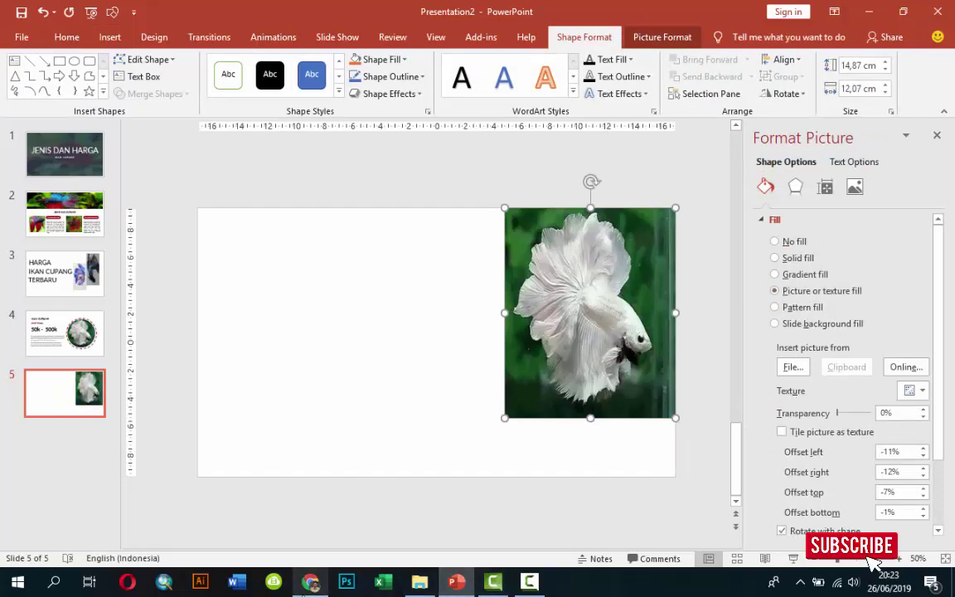
scroll(315, 434, "down", 3)
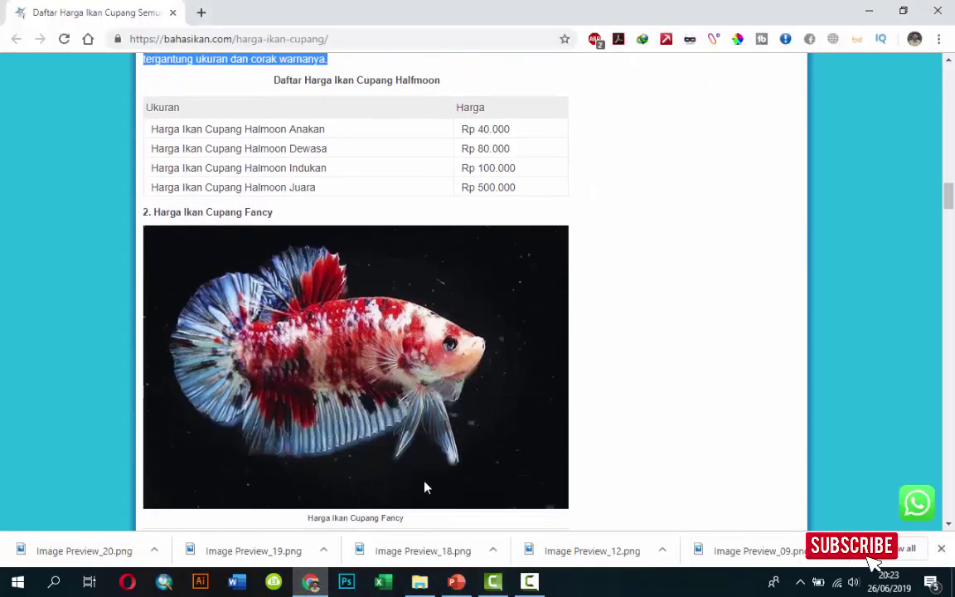
left_click(455, 581)
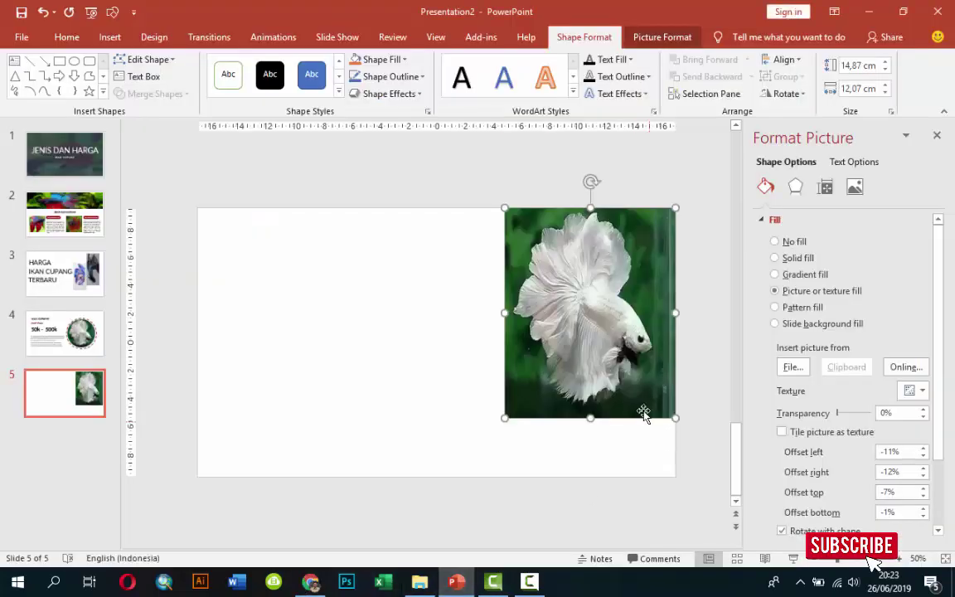
left_click(792, 367)
scroll(526, 303, "down", 2)
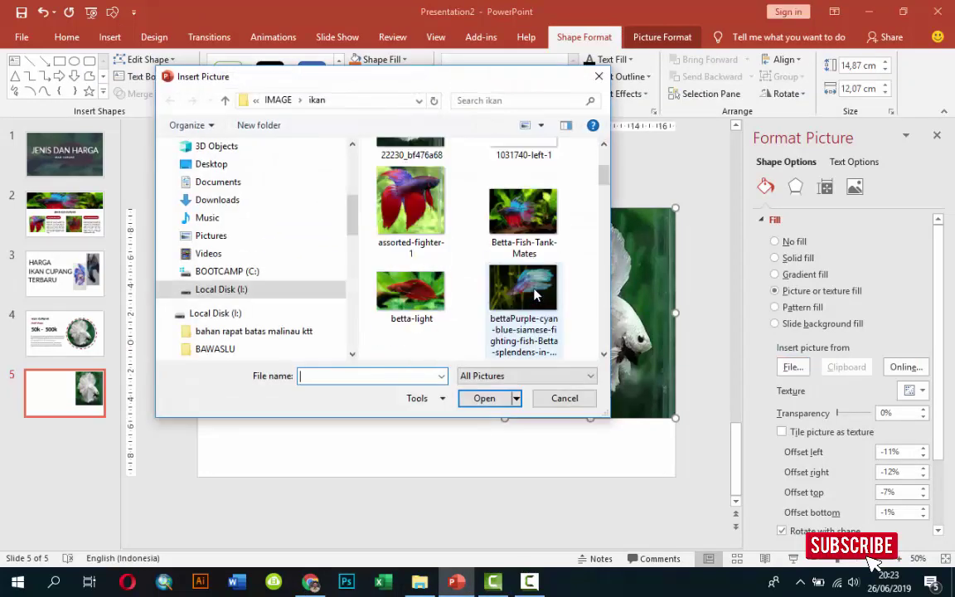
scroll(535, 294, "down", 2)
left_click(410, 315)
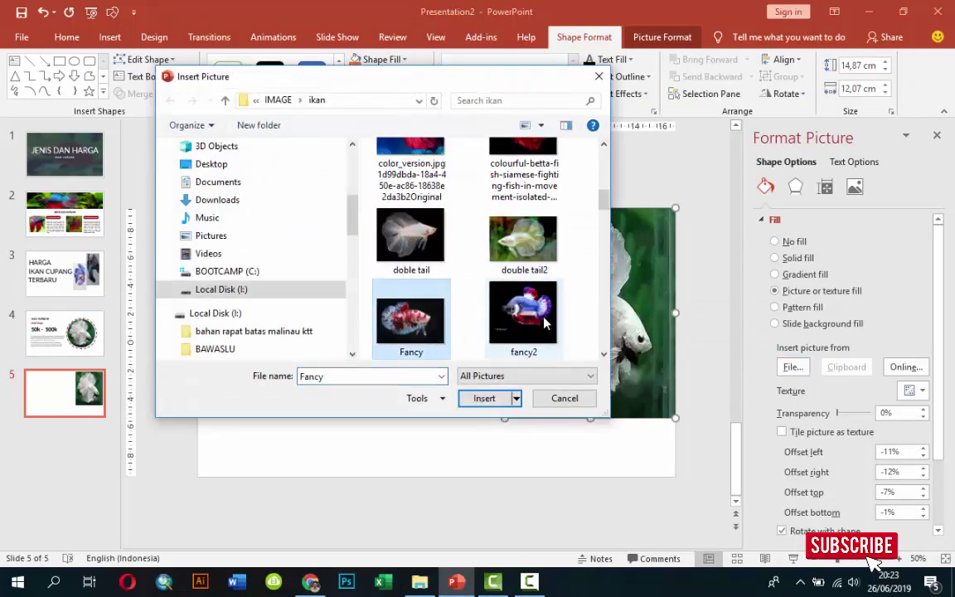
left_click(545, 323)
left_click(503, 401)
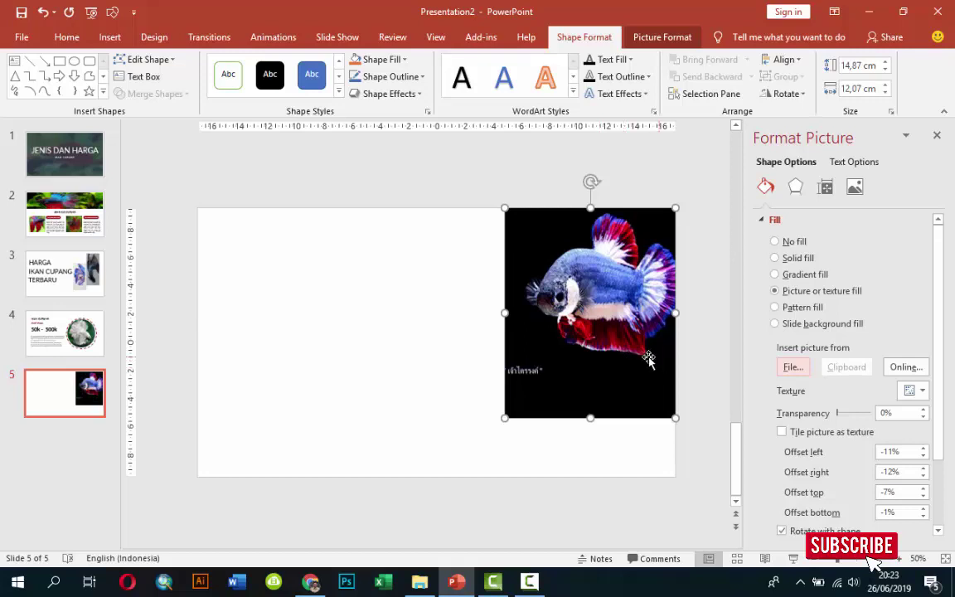
Adjust the picture offsets: right -3%, left -29%, top -6%, plus the bottom offset.
left_click(922, 477)
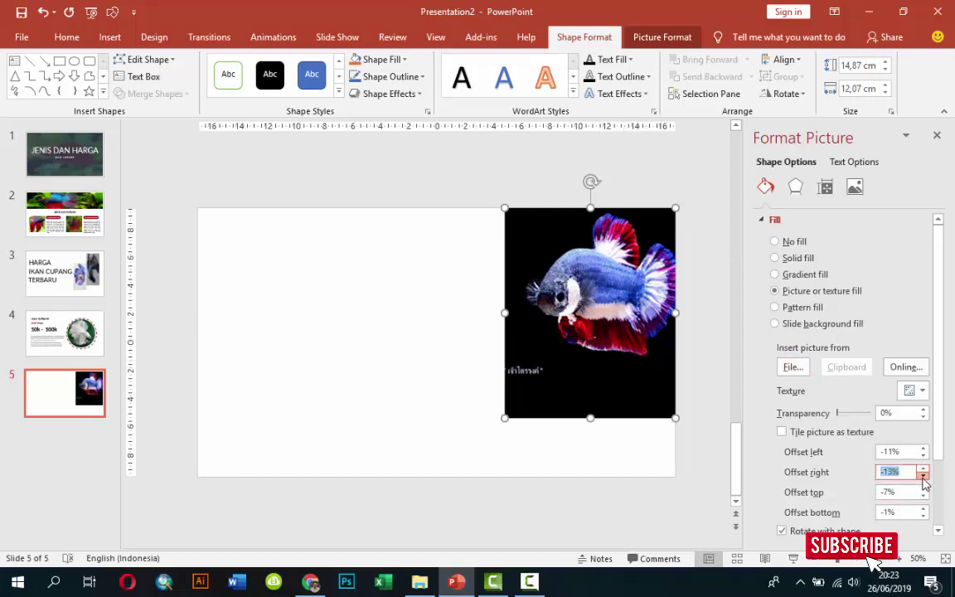
left_click(923, 475)
left_click(923, 469)
left_click(923, 469)
left_click(923, 469)
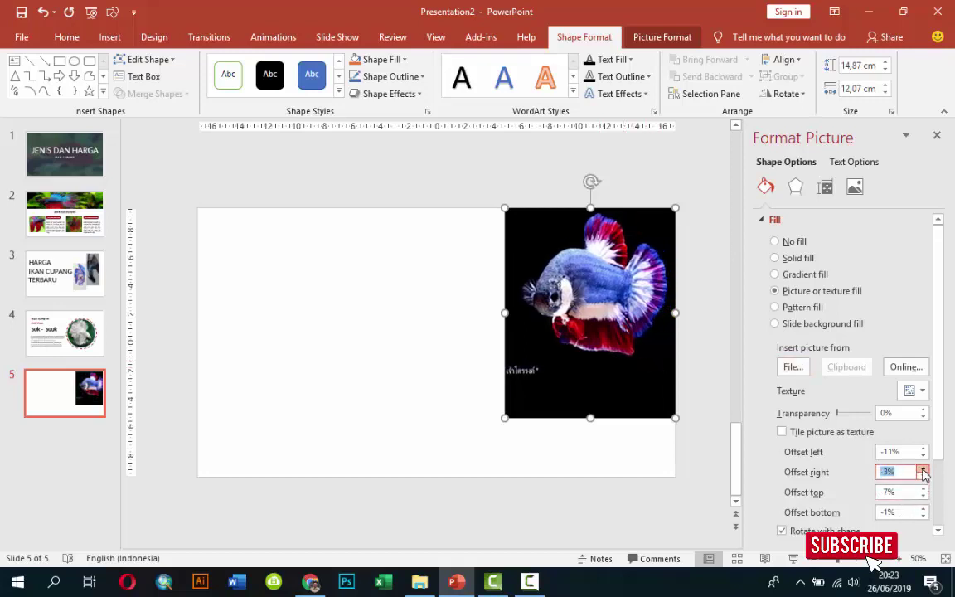
left_click(923, 455)
left_click(922, 454)
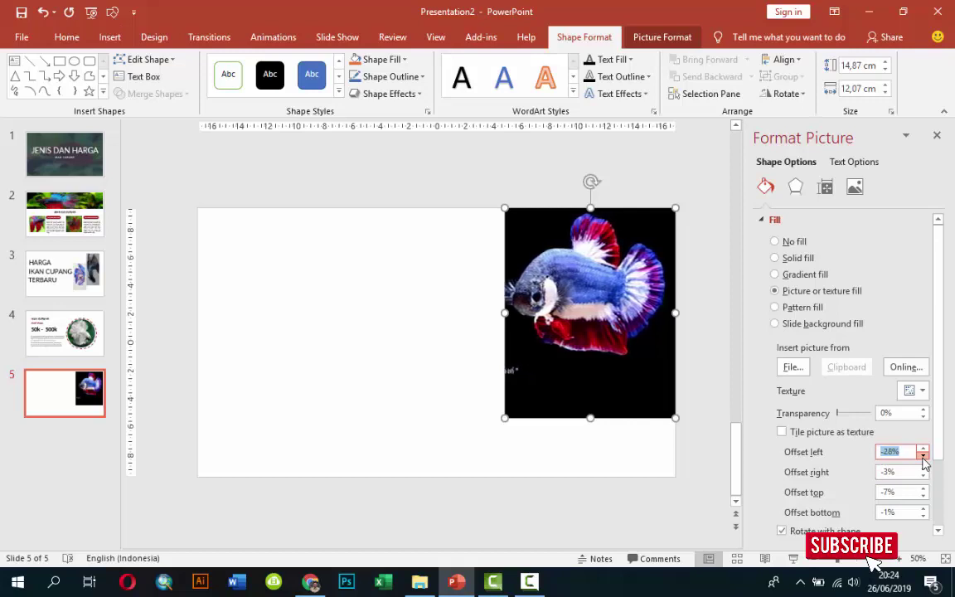
left_click(922, 495)
left_click(923, 515)
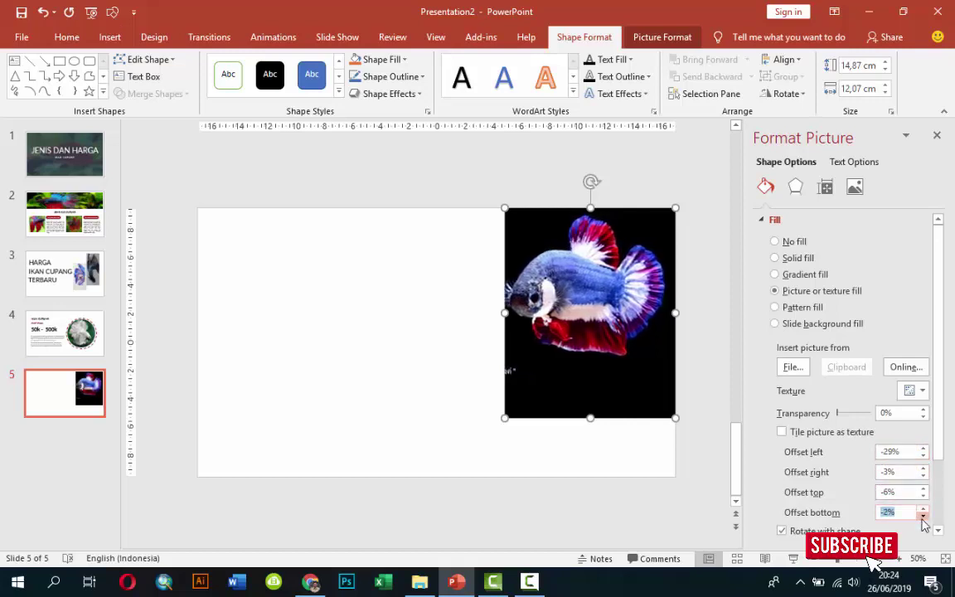
left_click(923, 515)
left_click(593, 475)
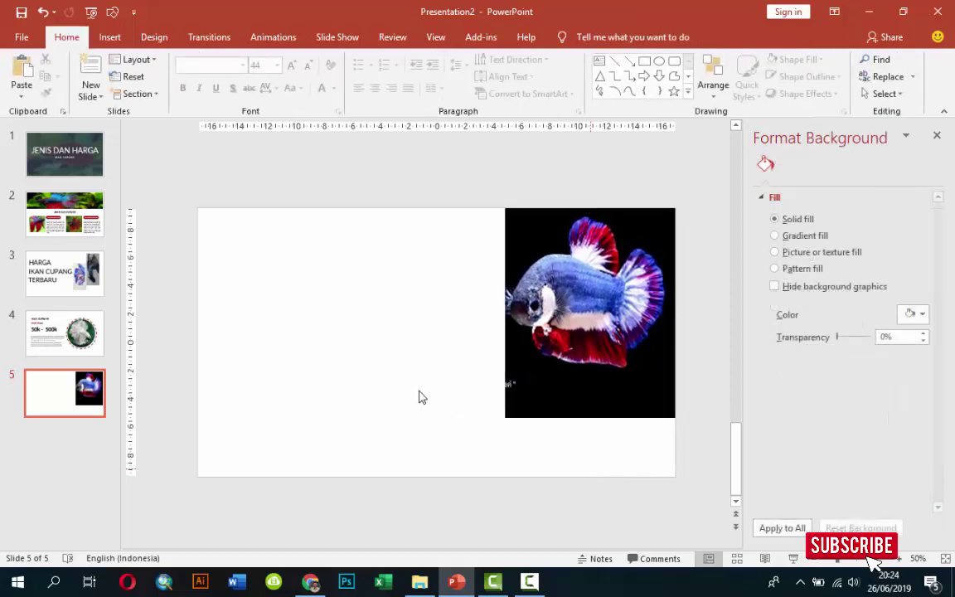
left_click(109, 36)
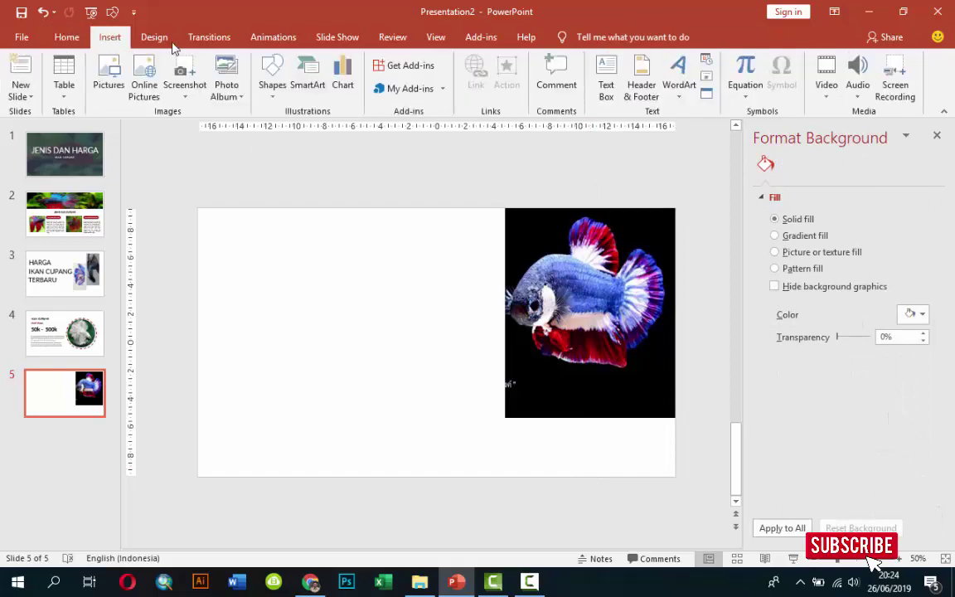
Draw a wide outline-free rectangle across the lower middle of slide 5.
left_click(273, 76)
left_click(310, 124)
left_click_drag(392, 385, 620, 442)
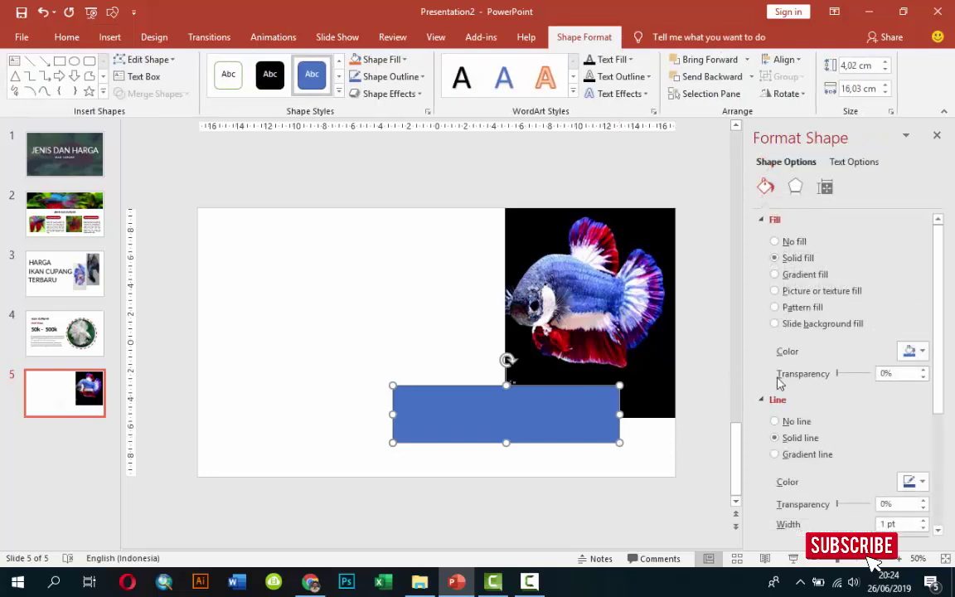
left_click(794, 420)
Fill the rectangle dark red and nudge it slightly right and down.
left_click(909, 351)
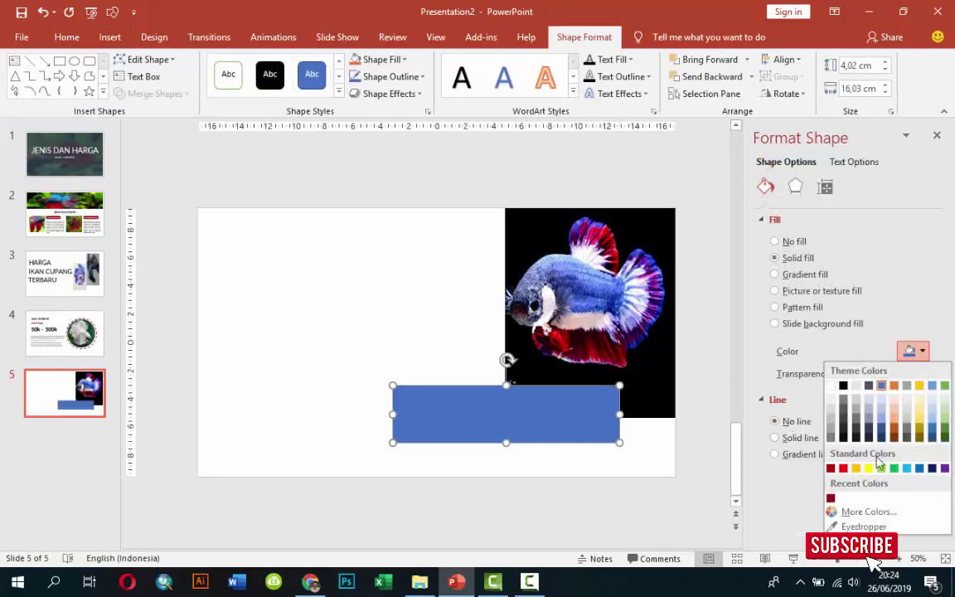
left_click(862, 524)
left_click(571, 252)
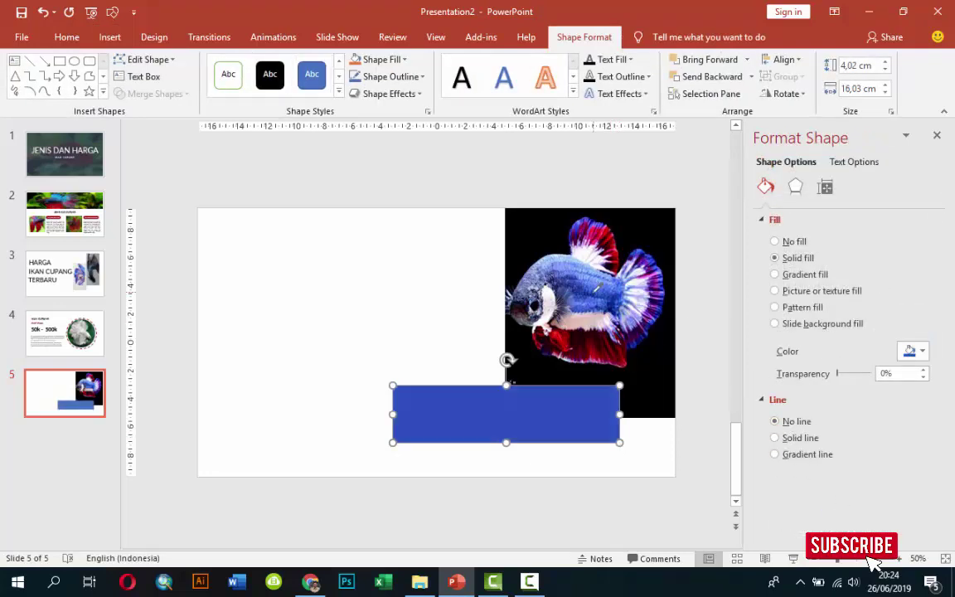
left_click(911, 352)
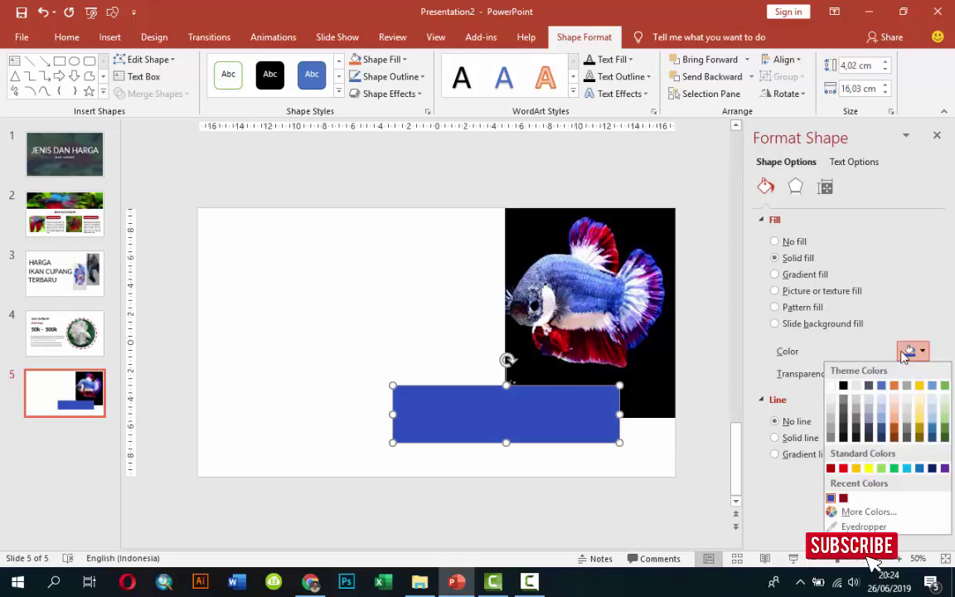
left_click(775, 495)
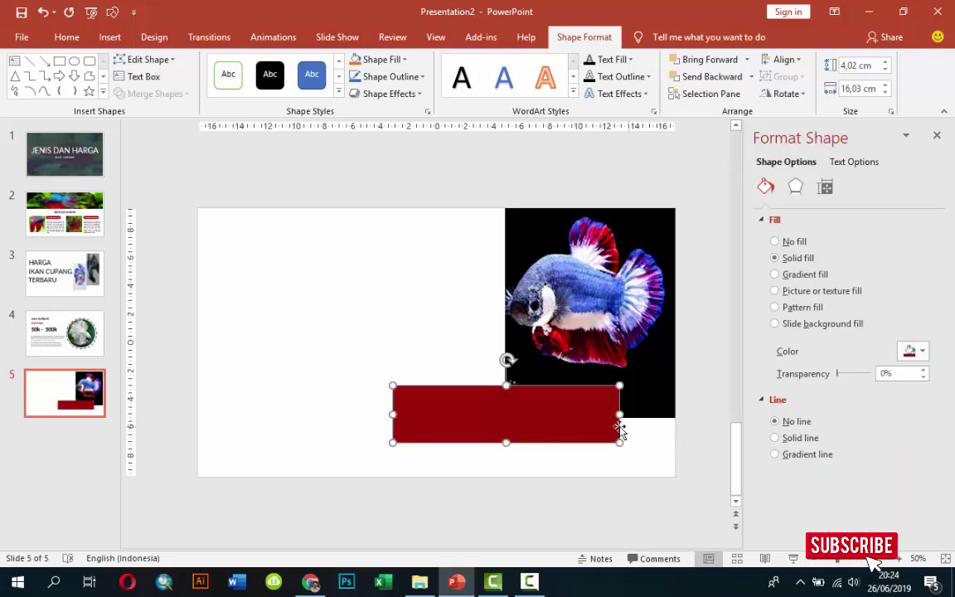
left_click_drag(595, 425, 605, 429)
left_click(367, 283)
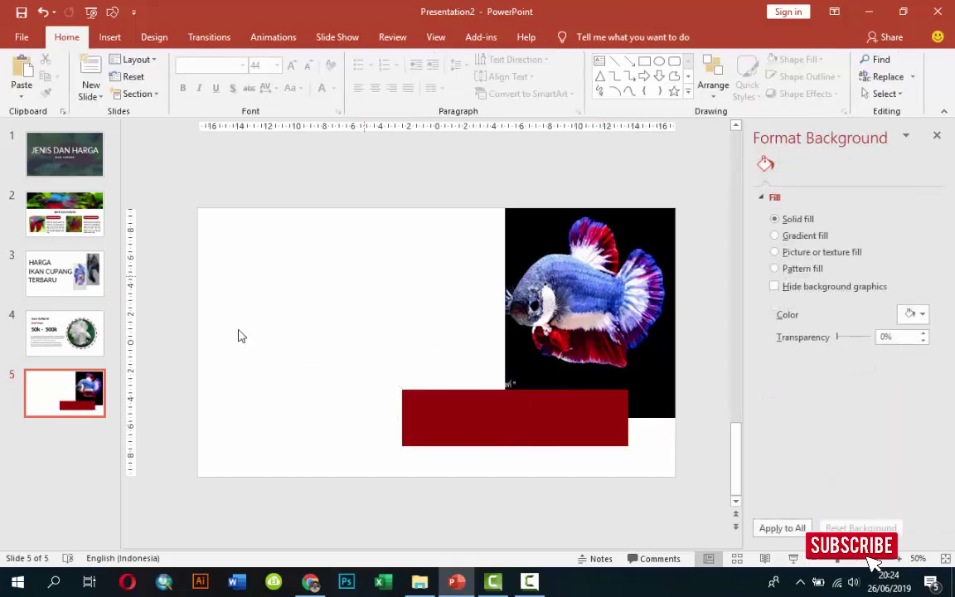
Copy slide 4's IKAN CUPANG title, Half Moon name, price and description boxes.
left_click(58, 327)
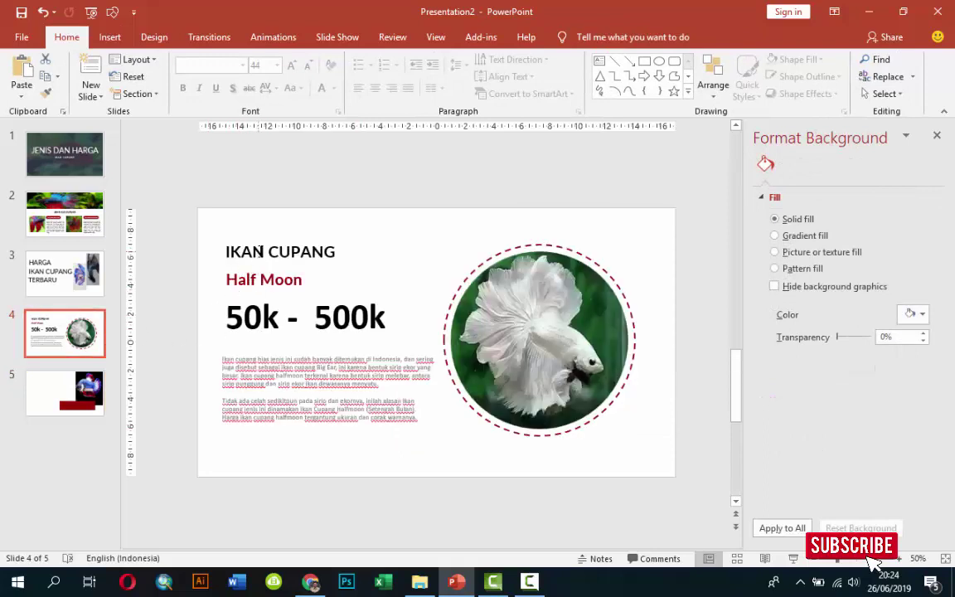
left_click(260, 275)
left_click(274, 251, "shift")
left_click(249, 316, "shift")
left_click(270, 380, "shift")
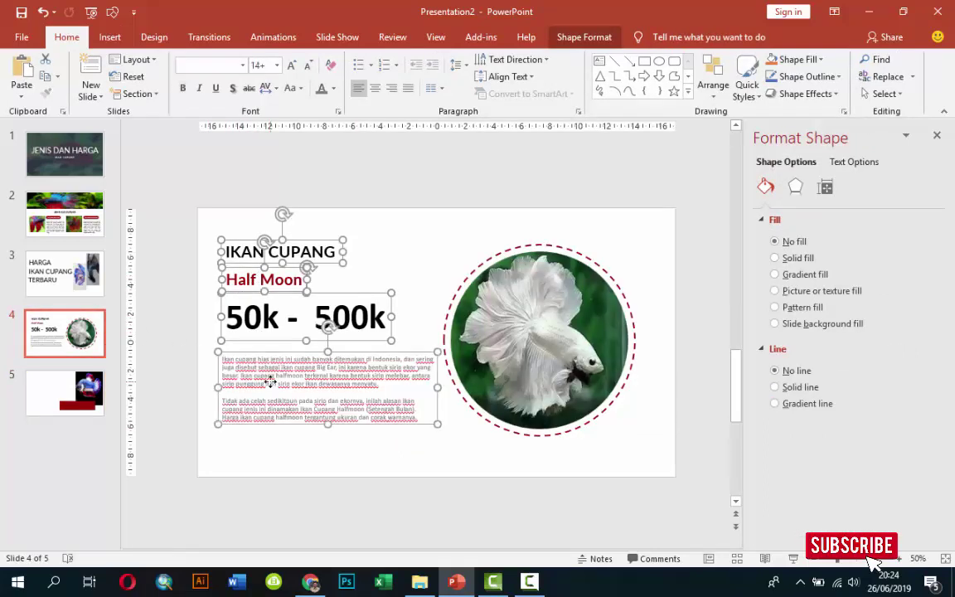
key("ctrl+c")
Paste the four text boxes onto slide 5 and select the Half Moon name.
left_click(65, 392)
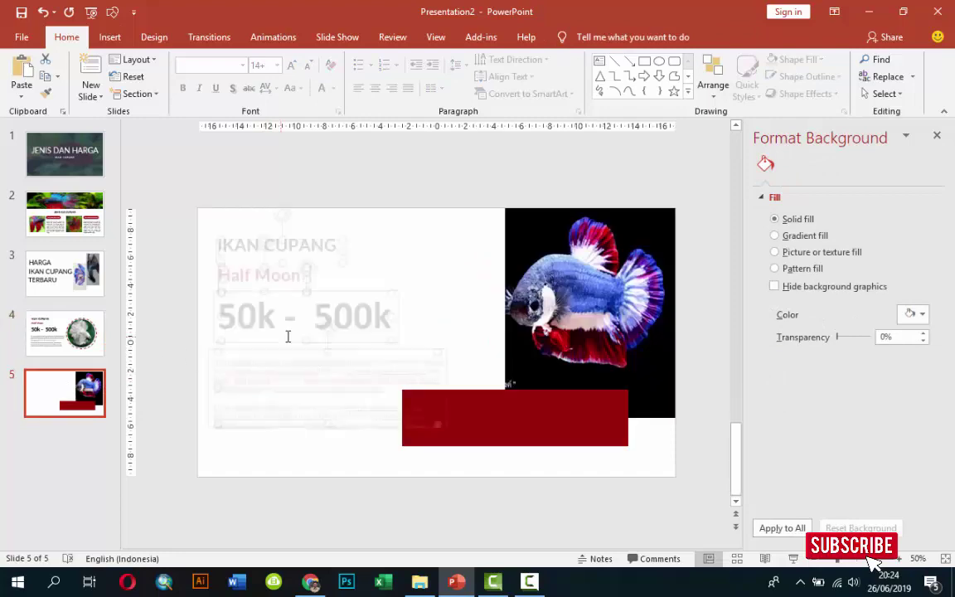
key("ctrl+v")
left_click(412, 273)
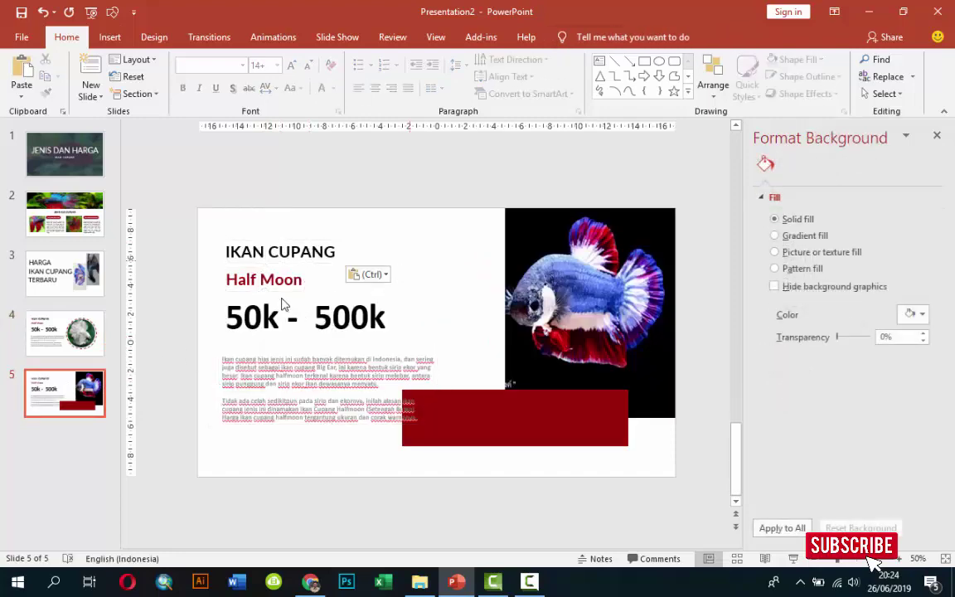
left_click(268, 277)
Rename the fish on slide 5 from Half Moon to Fancy.
left_click(310, 582)
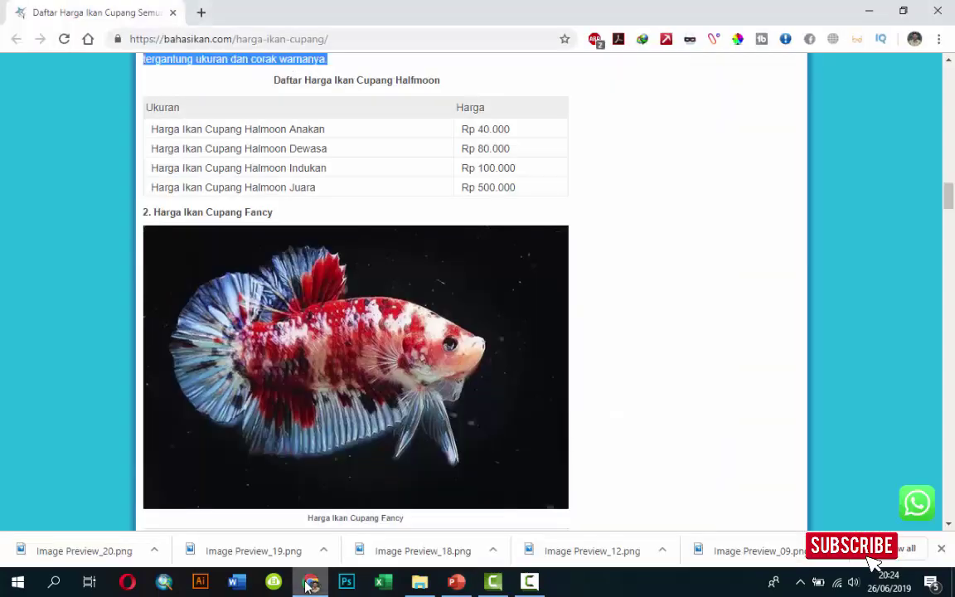
left_click(310, 582)
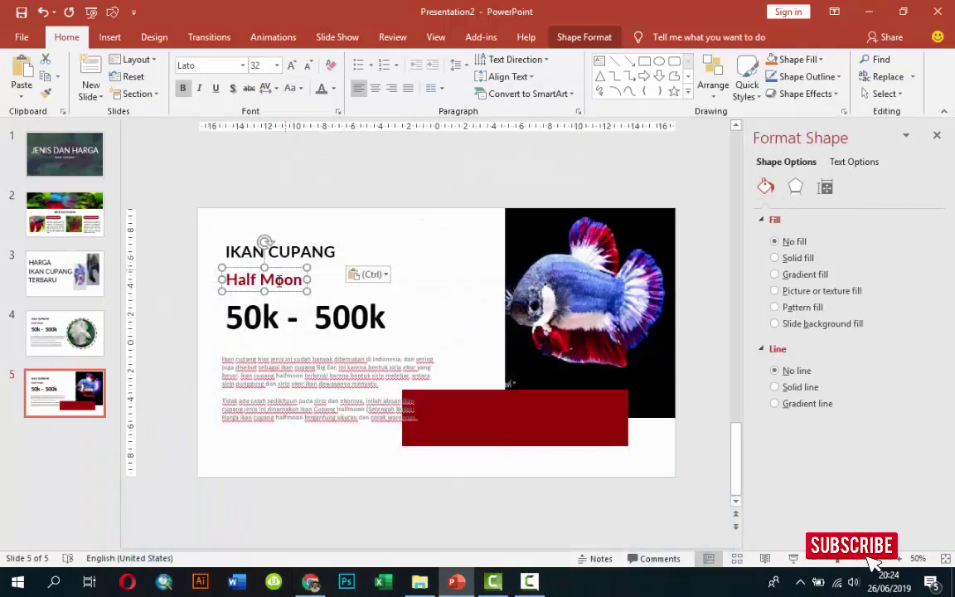
left_click_drag(230, 279, 288, 279)
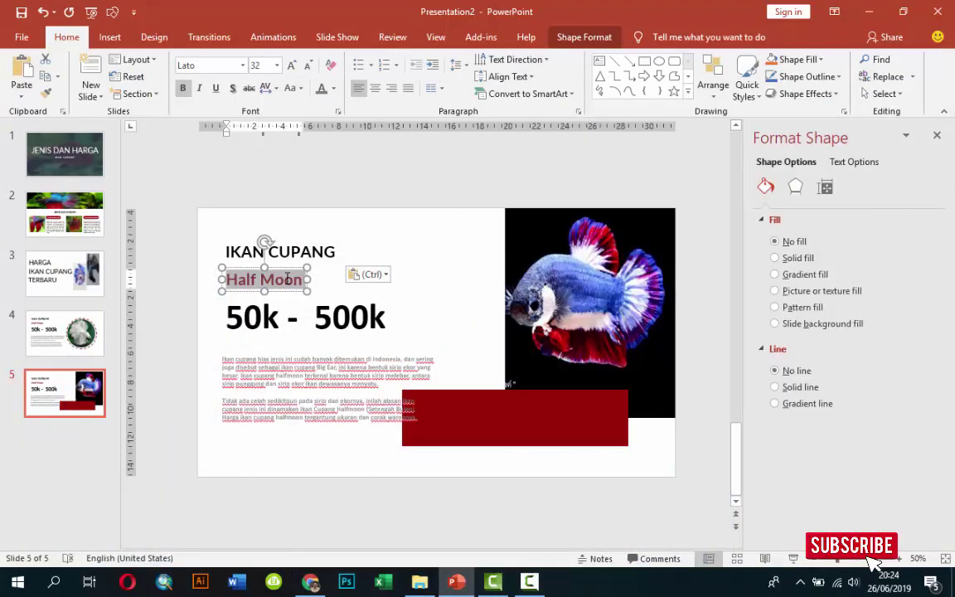
type("Fancy")
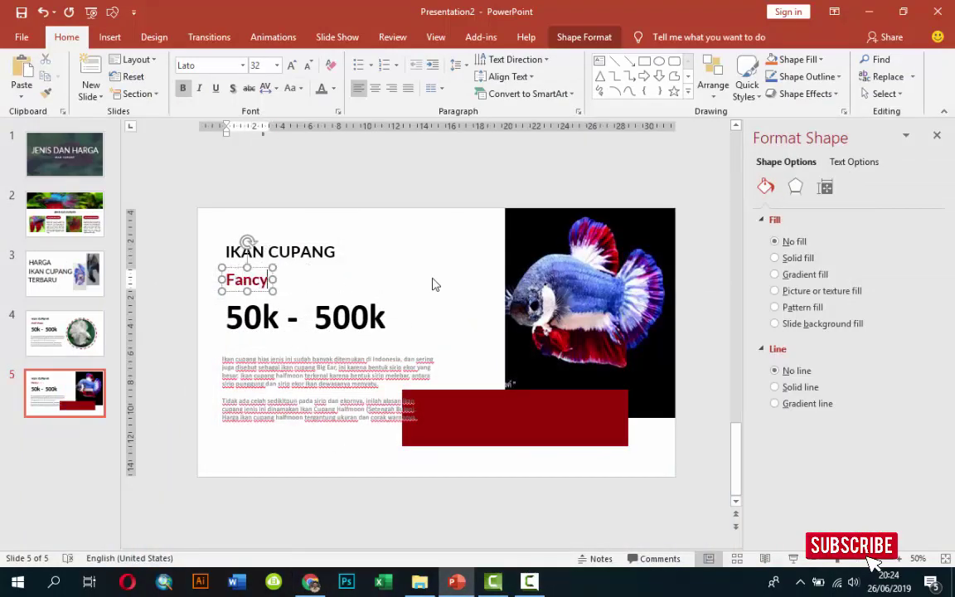
left_click(432, 284)
Check the web price list and change the price range to 100k - 2 Juta.
left_click(310, 582)
scroll(439, 373, "down", 5)
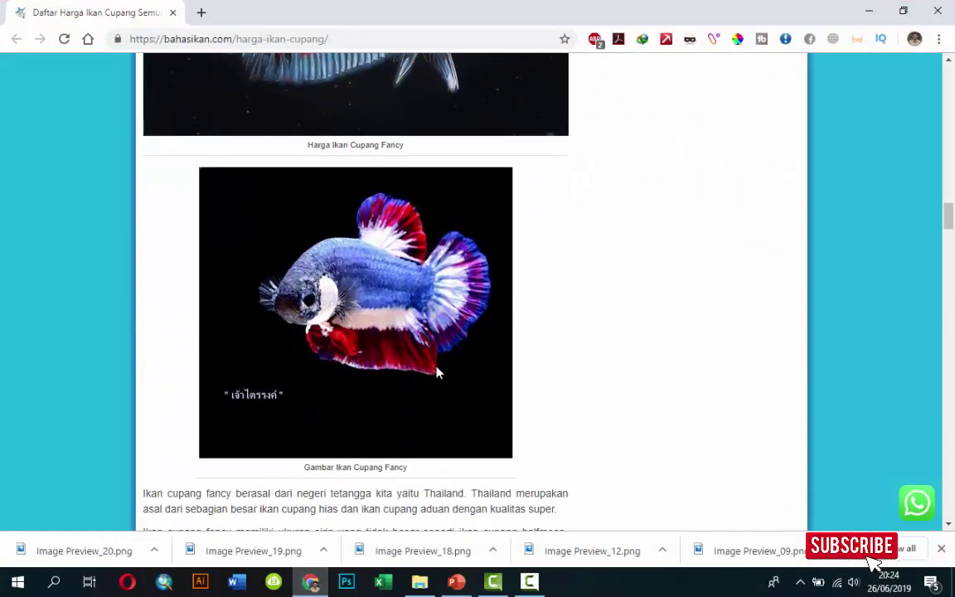
scroll(438, 373, "down", 5)
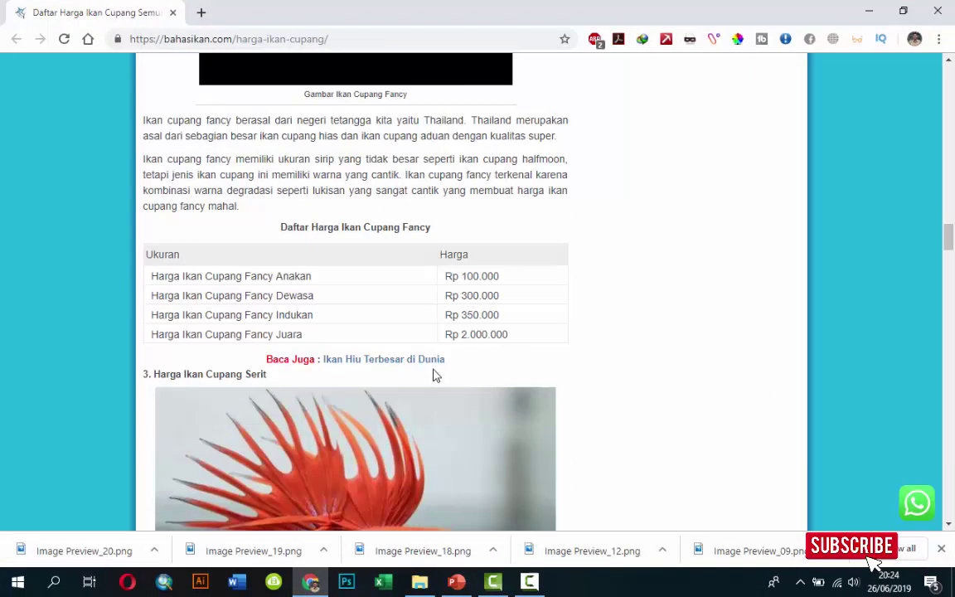
left_click(456, 581)
left_click(229, 319)
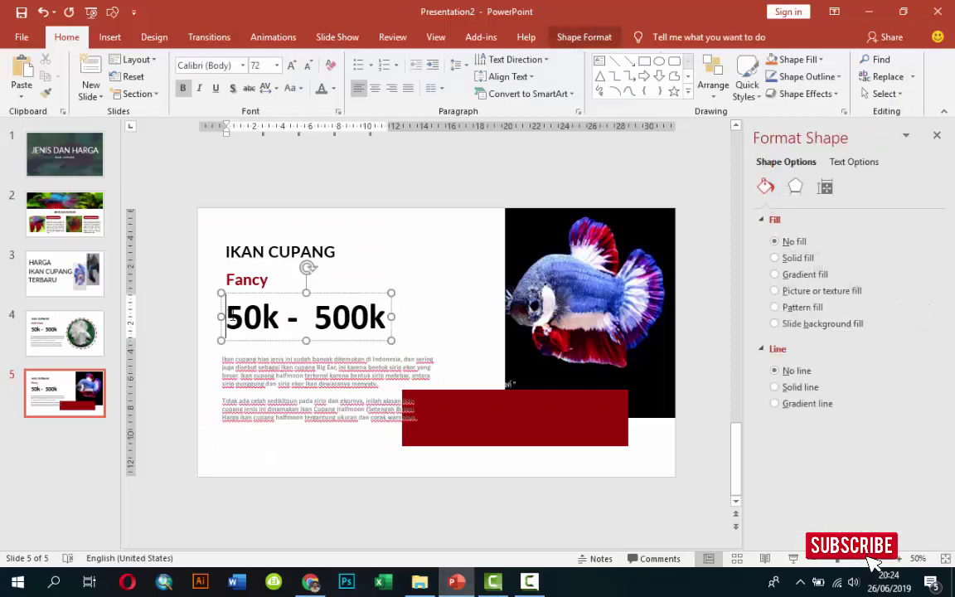
left_click_drag(227, 318, 242, 318)
type("1")
type("0")
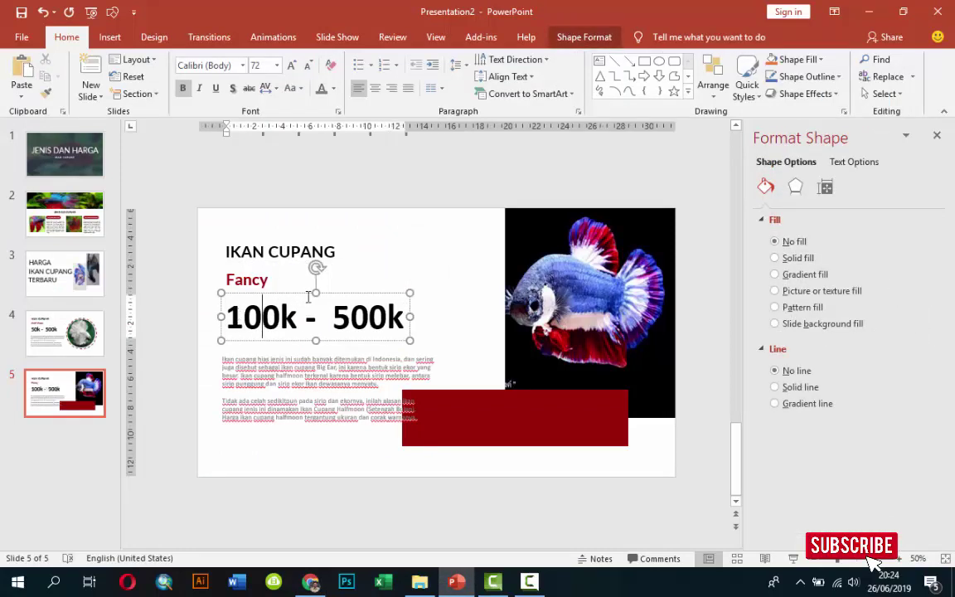
left_click_drag(333, 315, 400, 321)
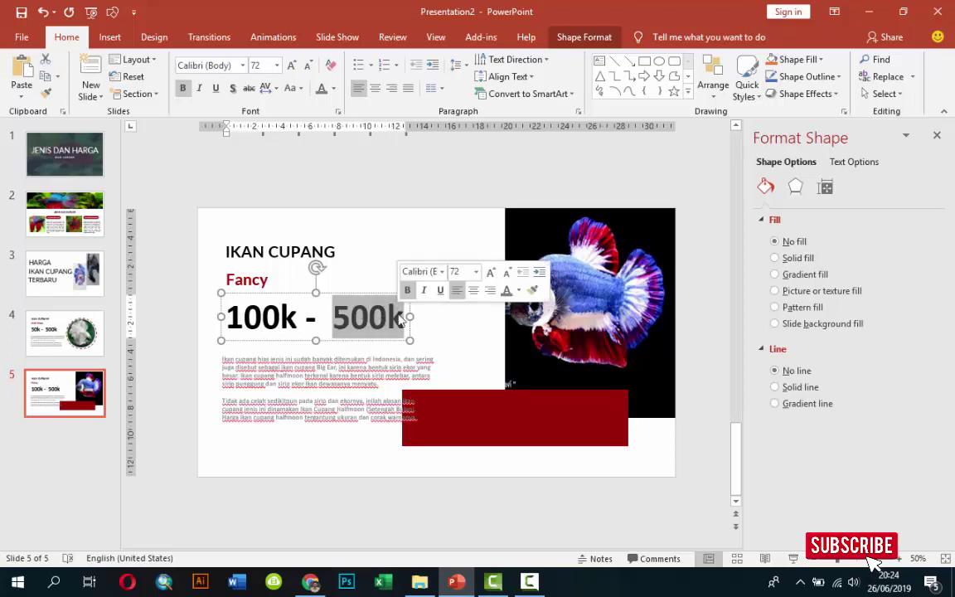
type("2")
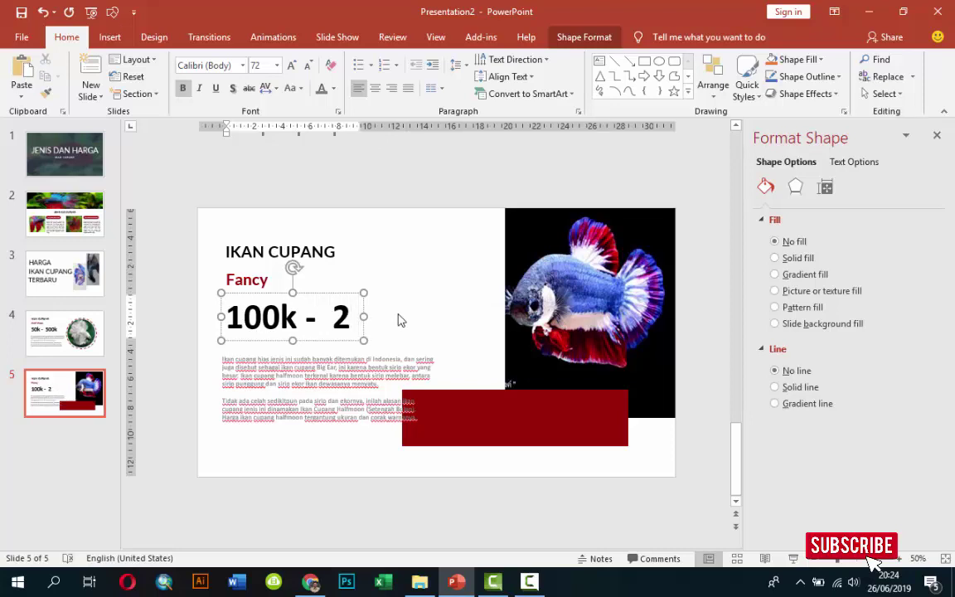
type(" Juta")
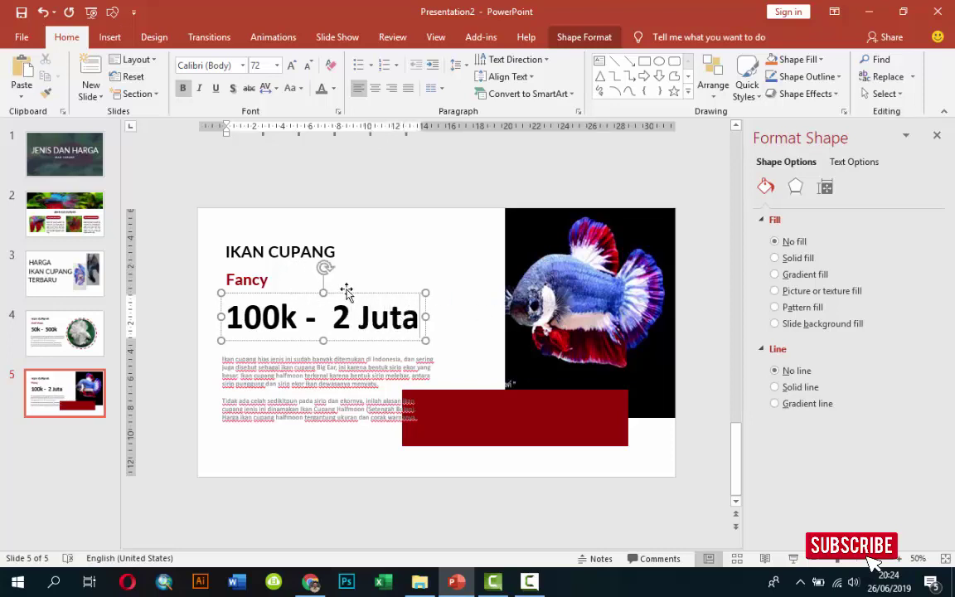
left_click(381, 265)
Move the description box up under the price and widen it to the right.
left_click(399, 373)
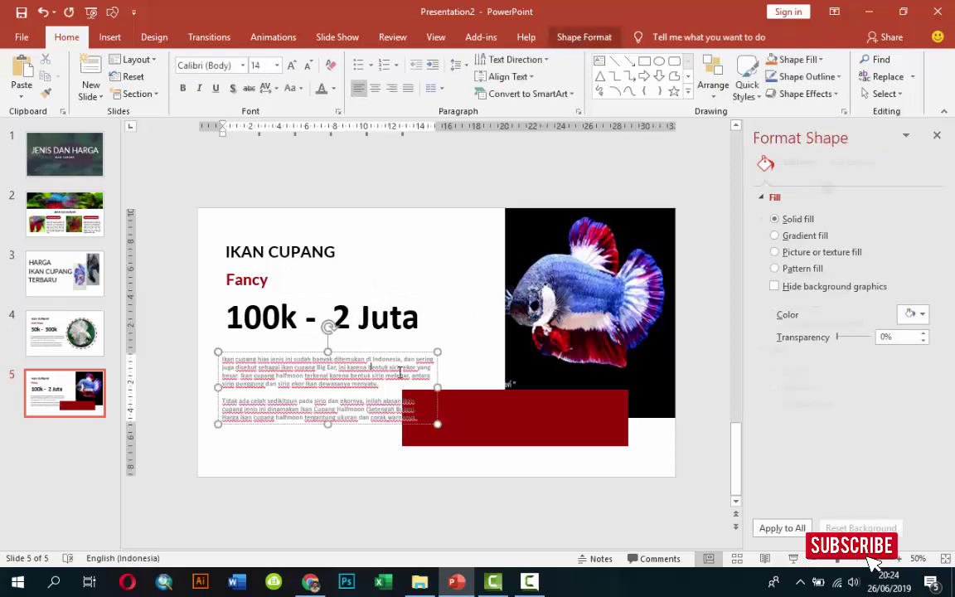
left_click_drag(390, 351, 393, 334)
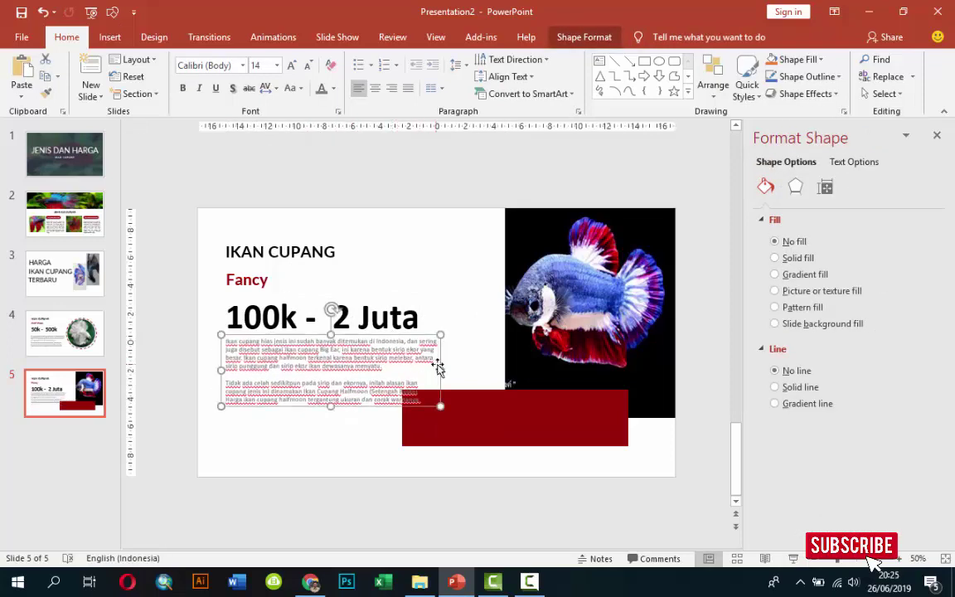
left_click_drag(437, 367, 442, 363)
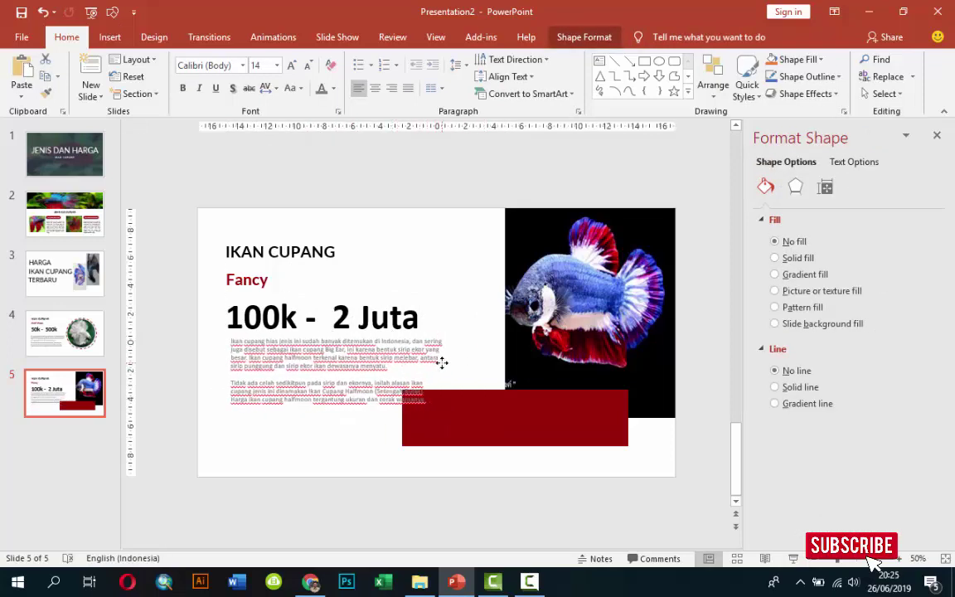
left_click_drag(445, 404, 506, 397)
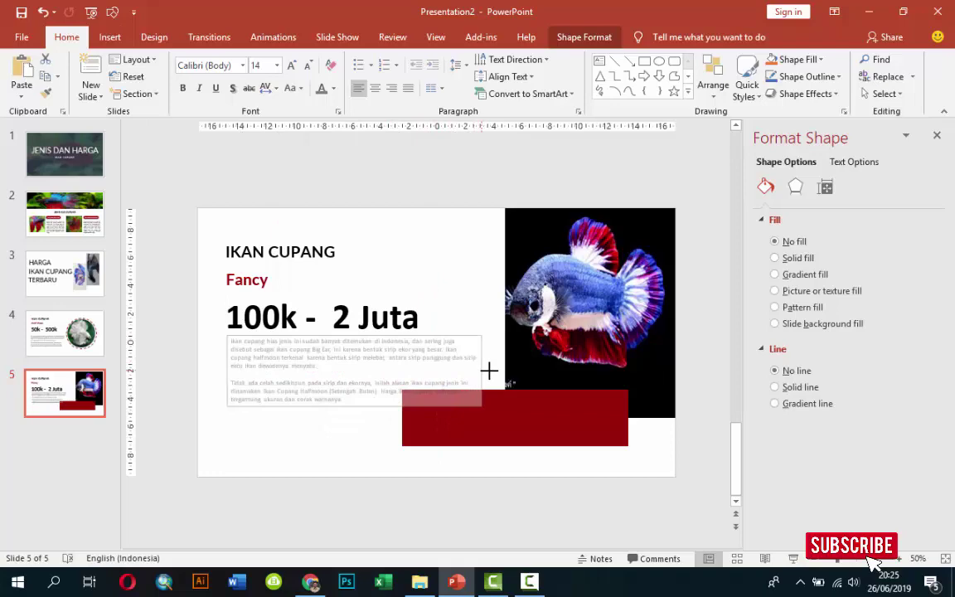
Replace the description with the two Fancy betta paragraphs copied from the article.
left_click(309, 584)
scroll(283, 373, "down", 2)
scroll(273, 371, "up", 1)
scroll(267, 368, "up", 3)
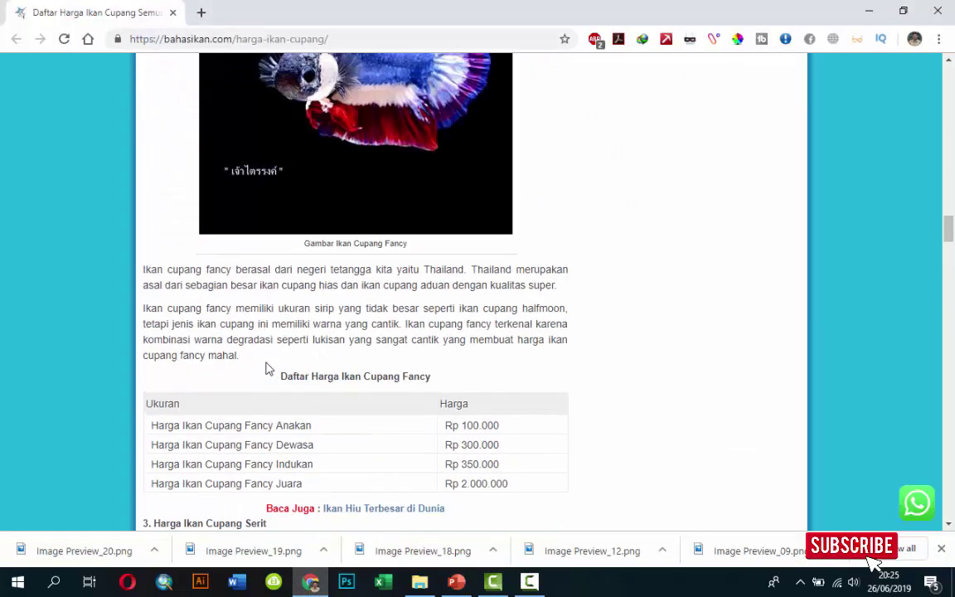
left_click_drag(144, 268, 242, 355)
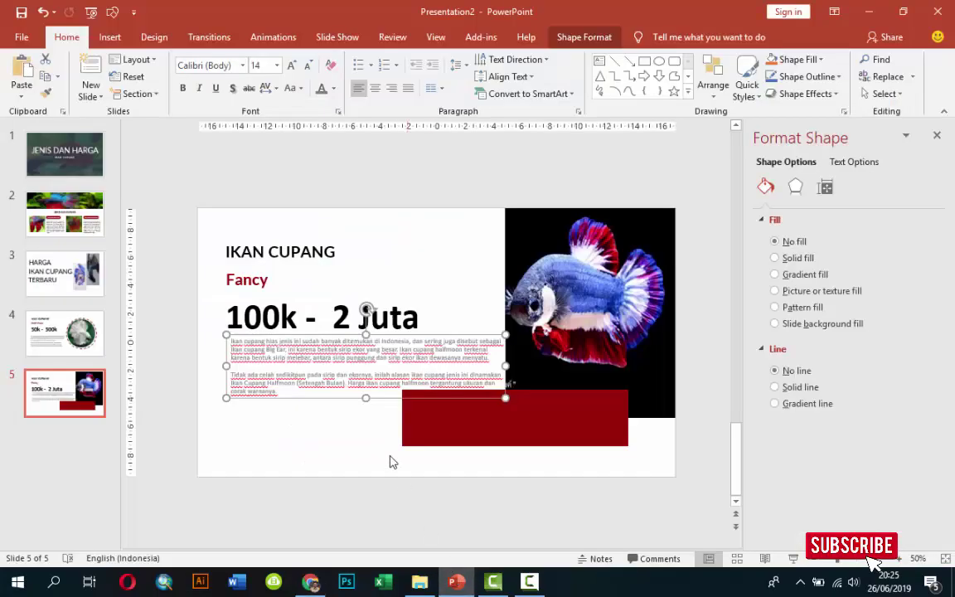
left_click(456, 585)
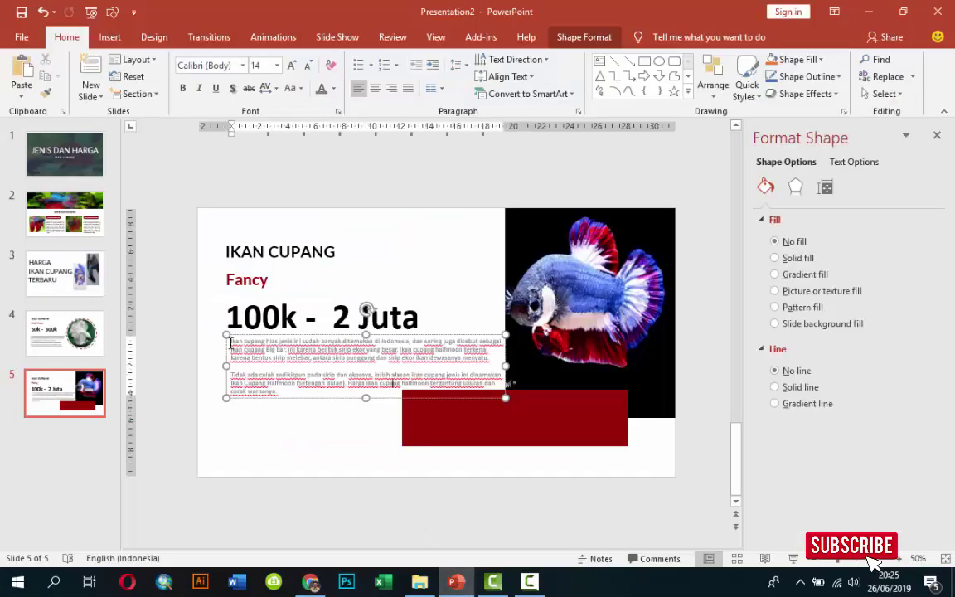
key("ctrl+a")
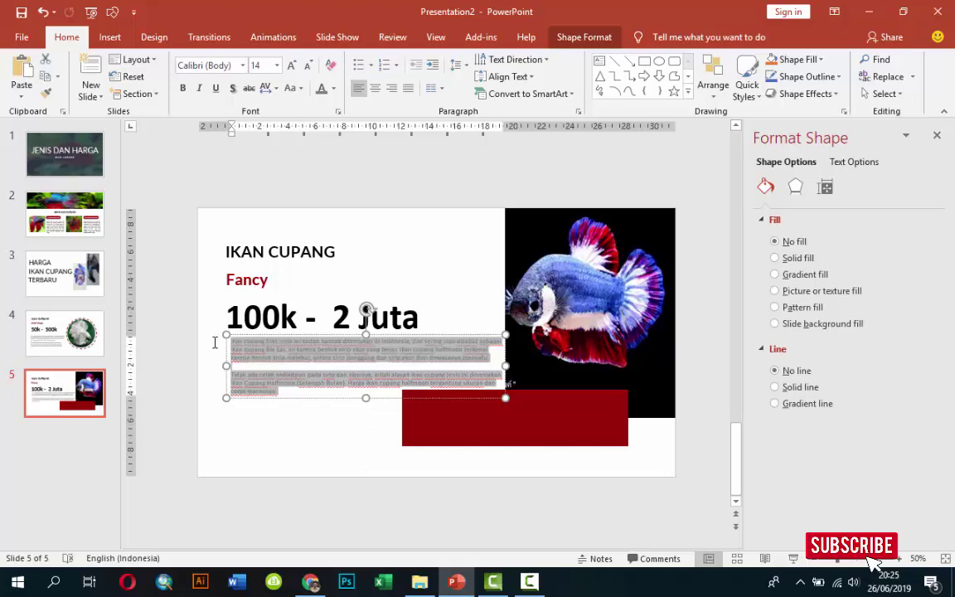
key("ctrl+v")
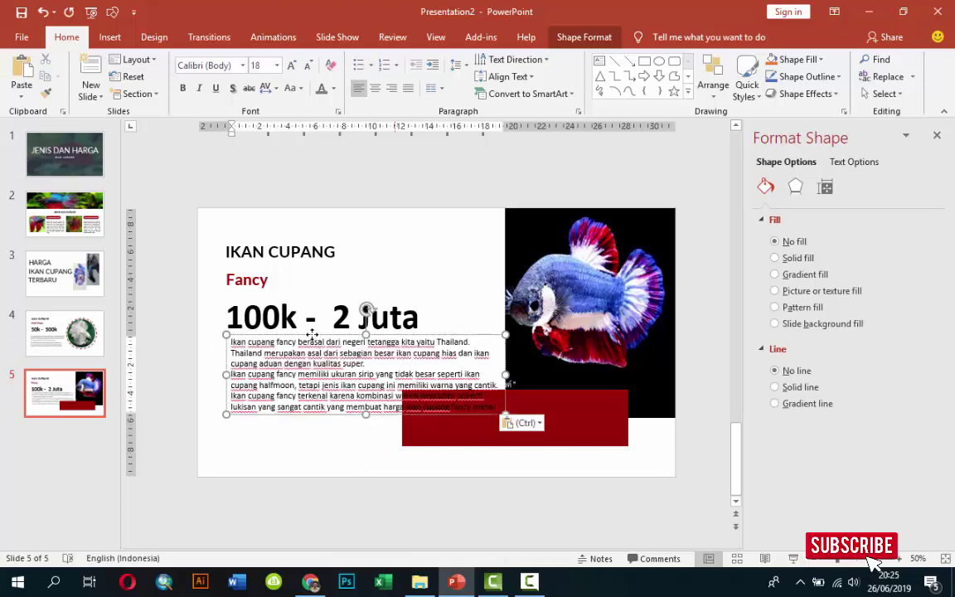
key("Escape")
Set the description to size 14, narrow its box slightly, and justify it.
left_click(279, 66)
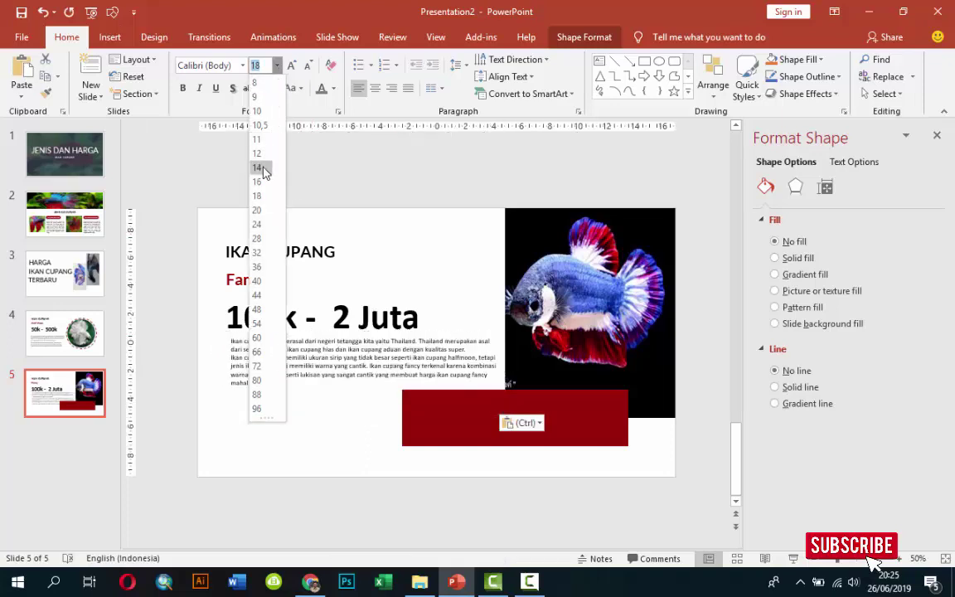
left_click(262, 165)
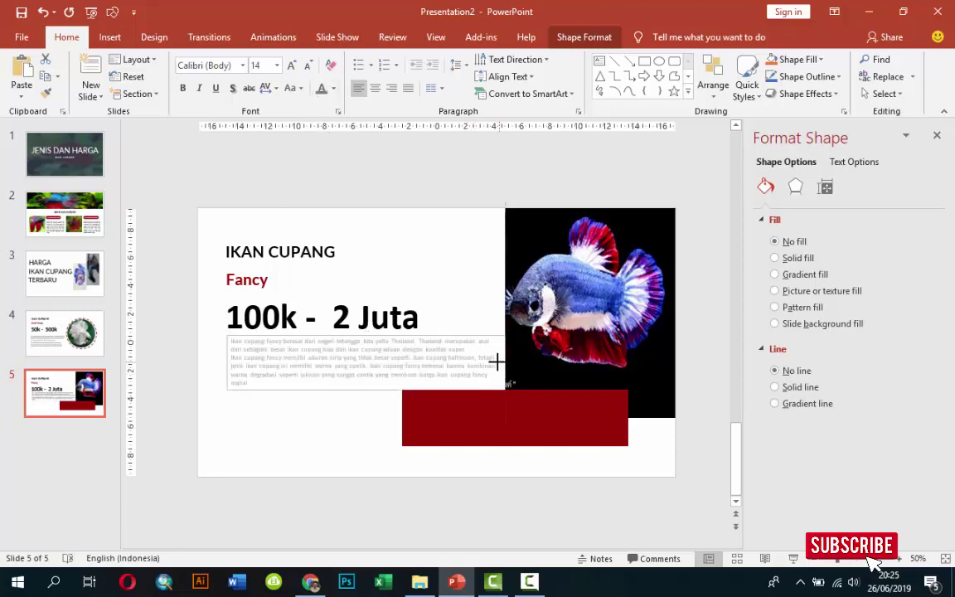
left_click_drag(504, 362, 497, 362)
left_click(407, 89)
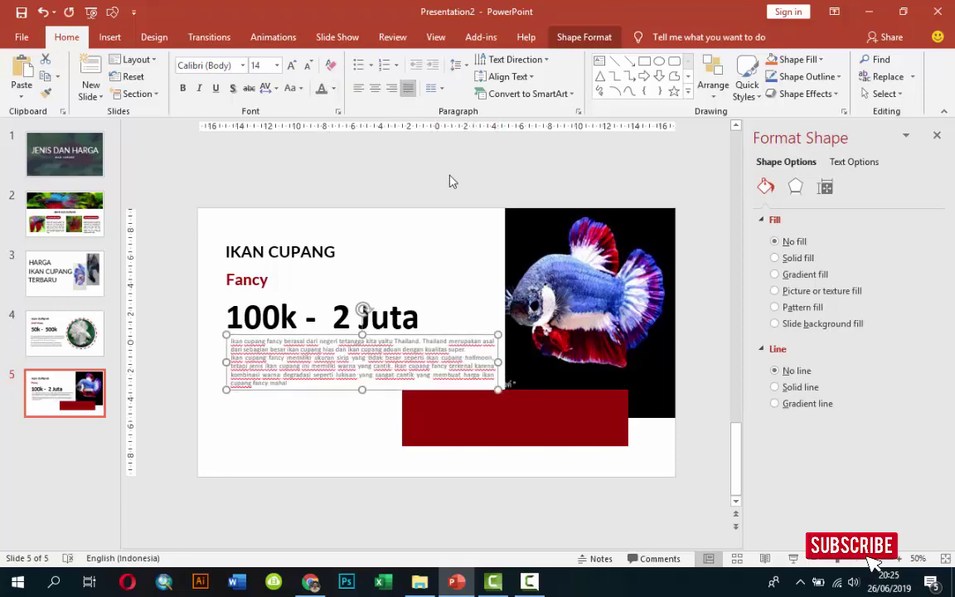
Move the red panel right and down and shrink it from the left.
left_click(692, 373)
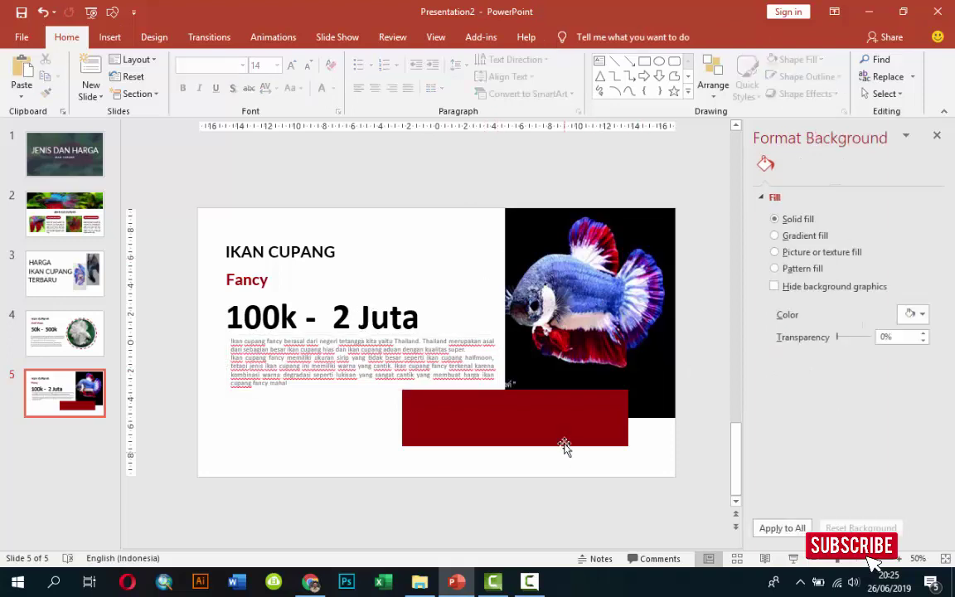
left_click_drag(564, 445, 580, 456)
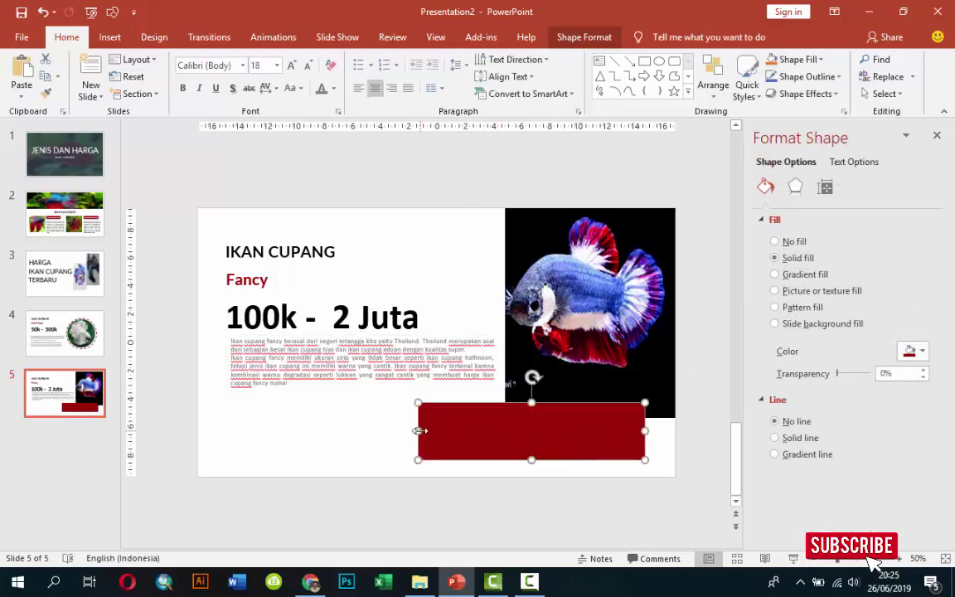
left_click_drag(417, 430, 445, 434)
Duplicate slide 5 as a new slide 6.
left_click(713, 307)
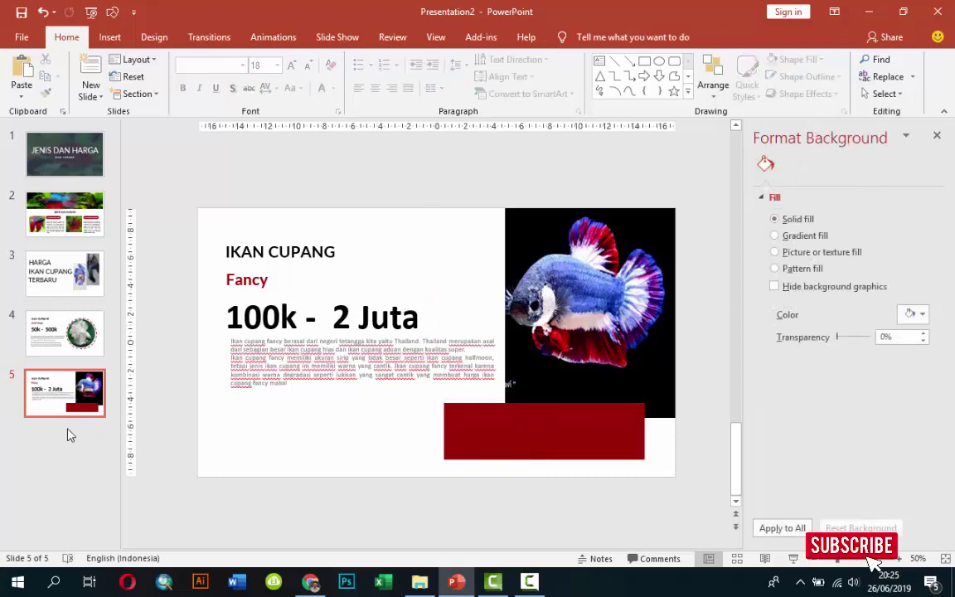
left_click(310, 582)
scroll(273, 405, "down", 2)
scroll(280, 401, "down", 3)
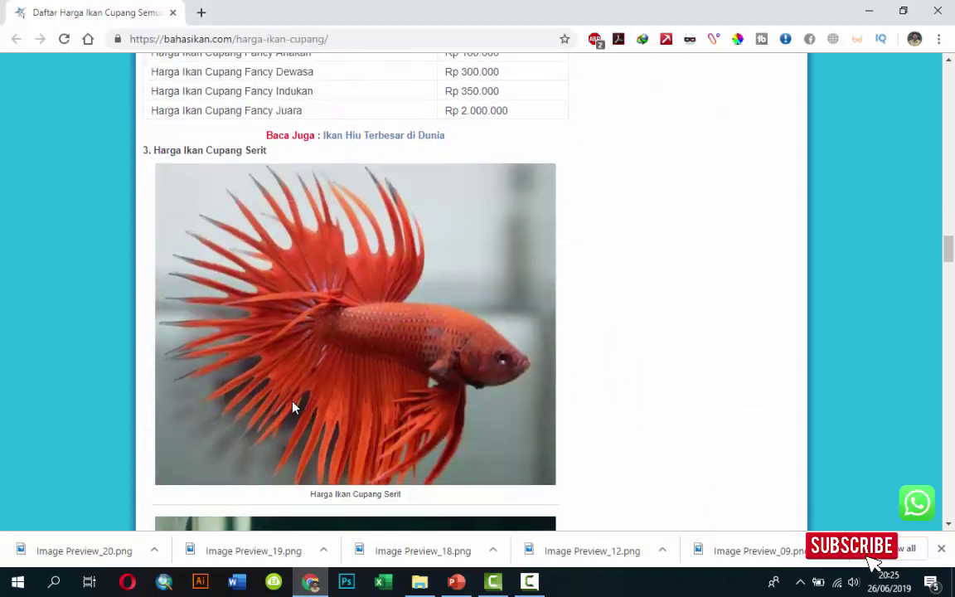
left_click(455, 582)
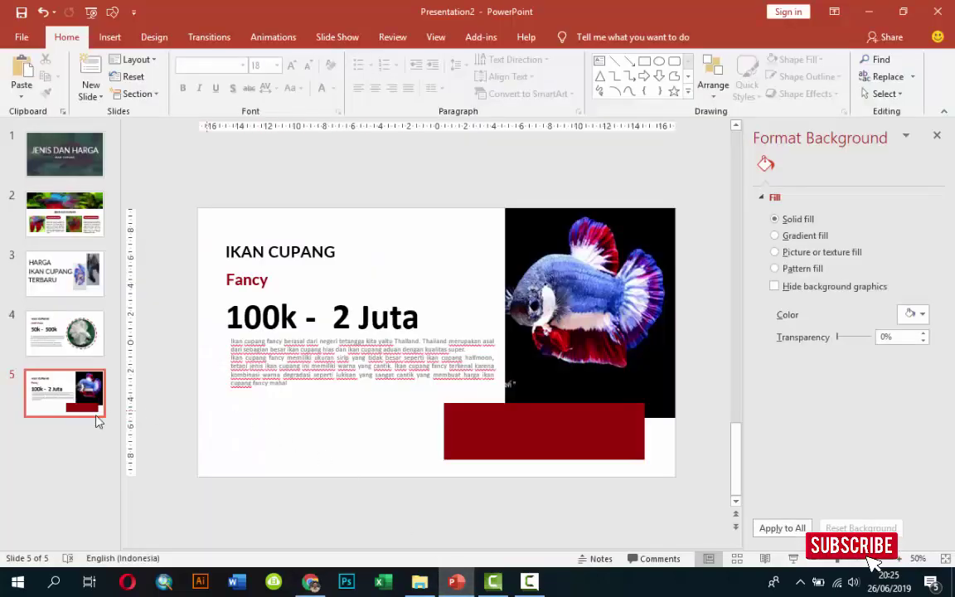
right_click(72, 397)
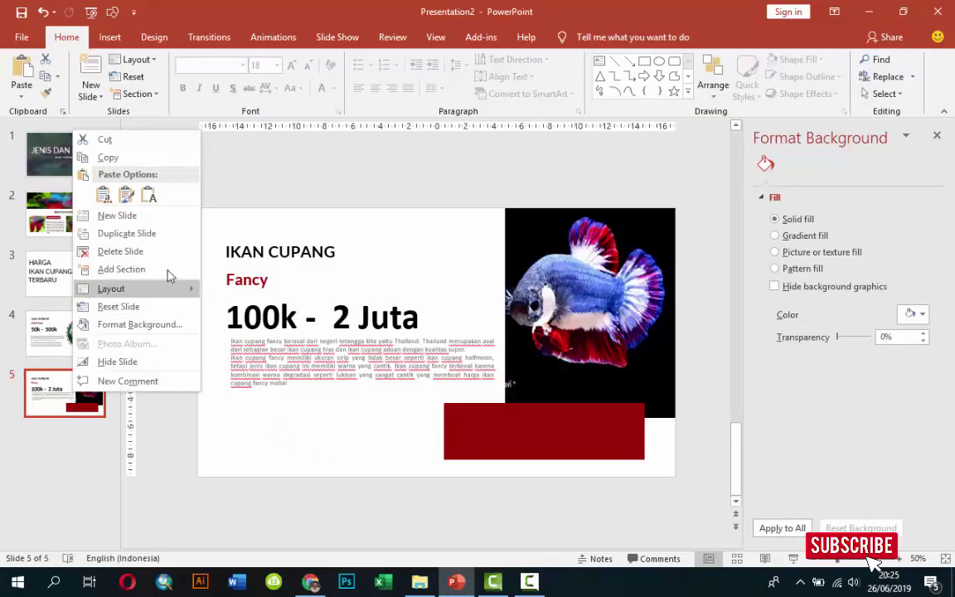
left_click(137, 233)
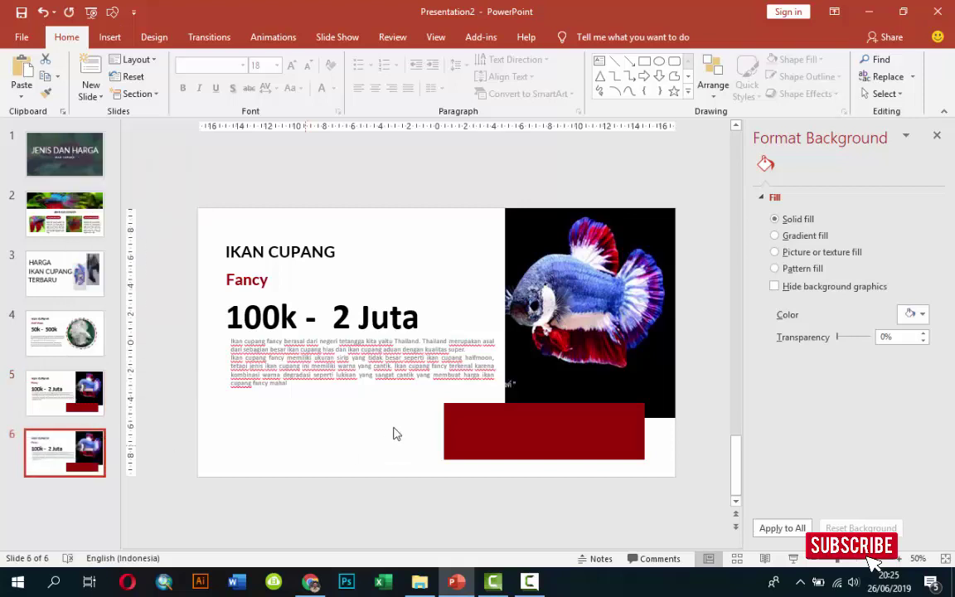
Delete the red panel and fish photo from slide 6.
left_click(578, 439)
key("Delete")
left_click(568, 384)
key("Delete")
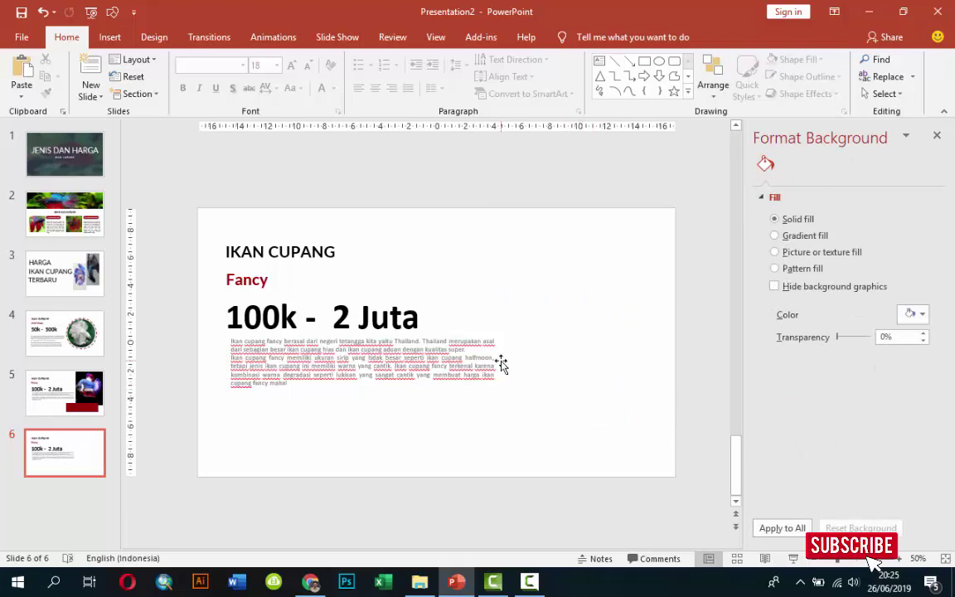
left_click(476, 341)
left_click(580, 346)
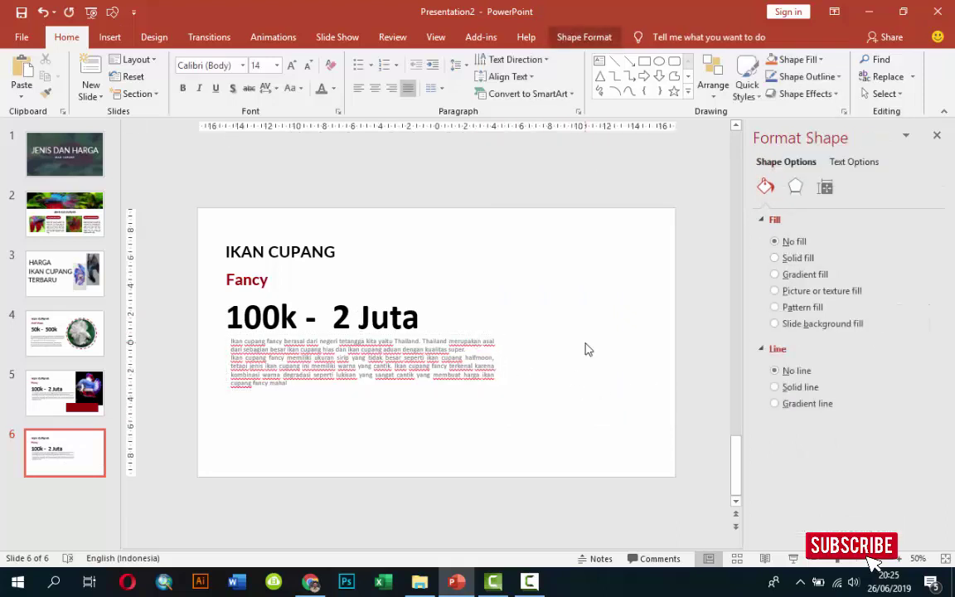
left_click(110, 36)
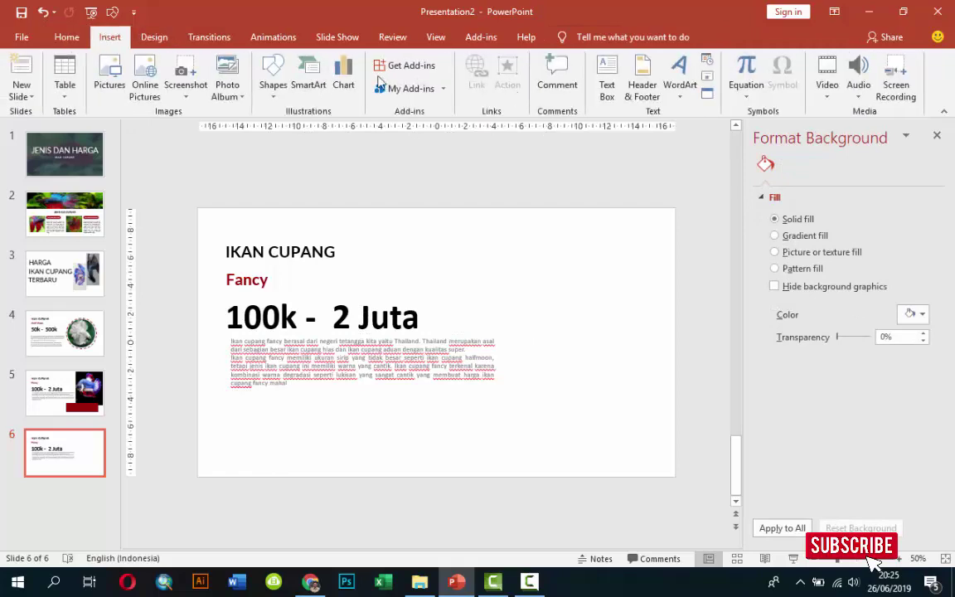
Draw a blue rectangle at the slide's upper right and narrow the description text box.
left_click(273, 75)
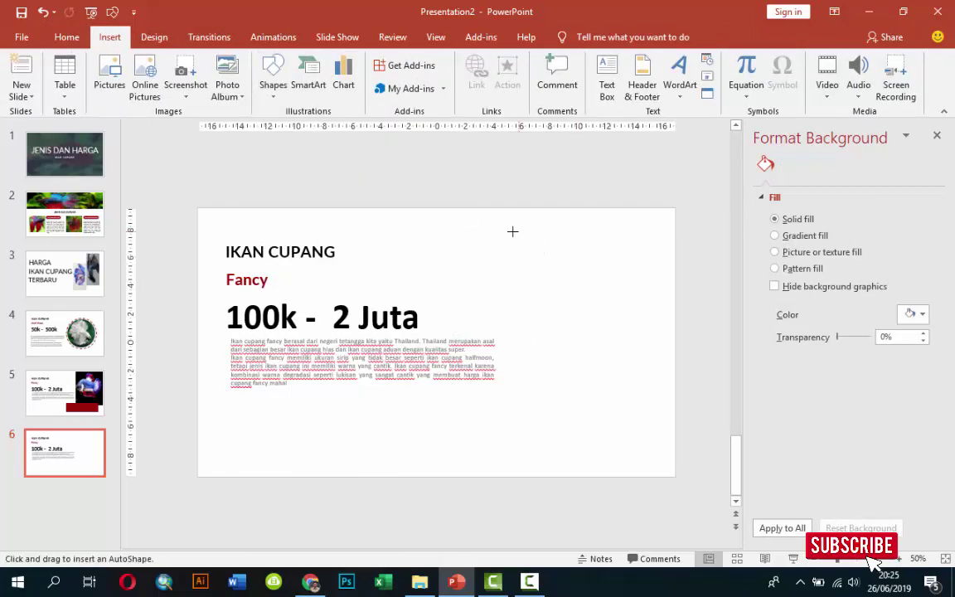
left_click_drag(520, 242, 616, 363)
left_click(493, 367)
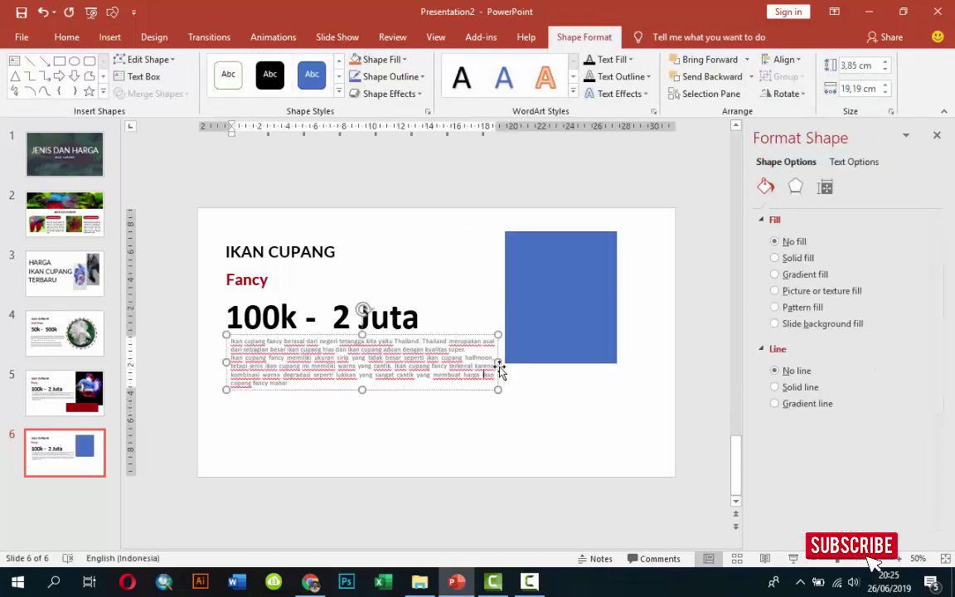
left_click_drag(496, 366, 440, 358)
Add an overlapping copy of the rectangle at lower right and remove its outline.
mouse_move(551, 320)
left_mouse_down()
mouse_move(512, 320)
mouse_move(619, 405)
left_mouse_up()
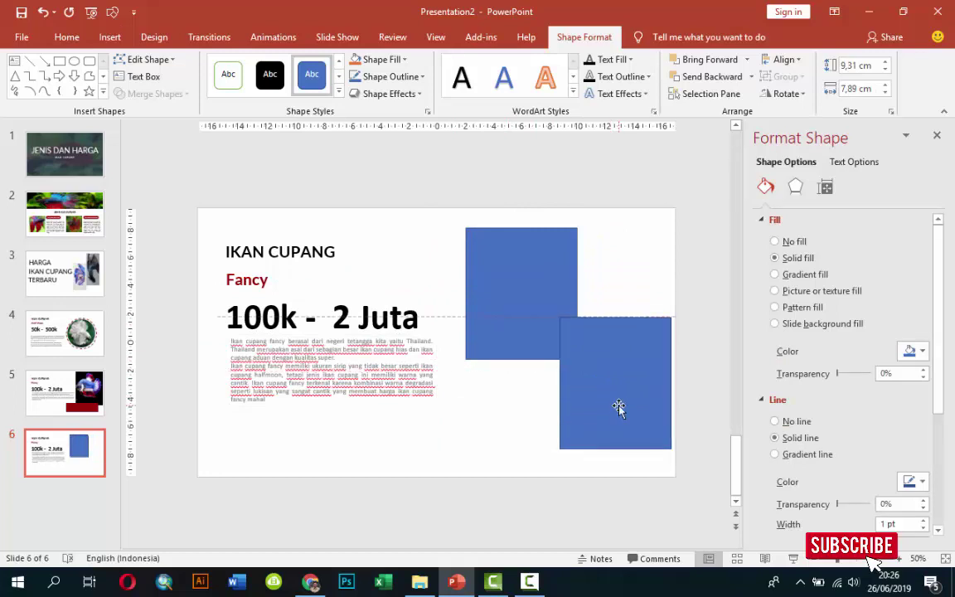
left_click(527, 298)
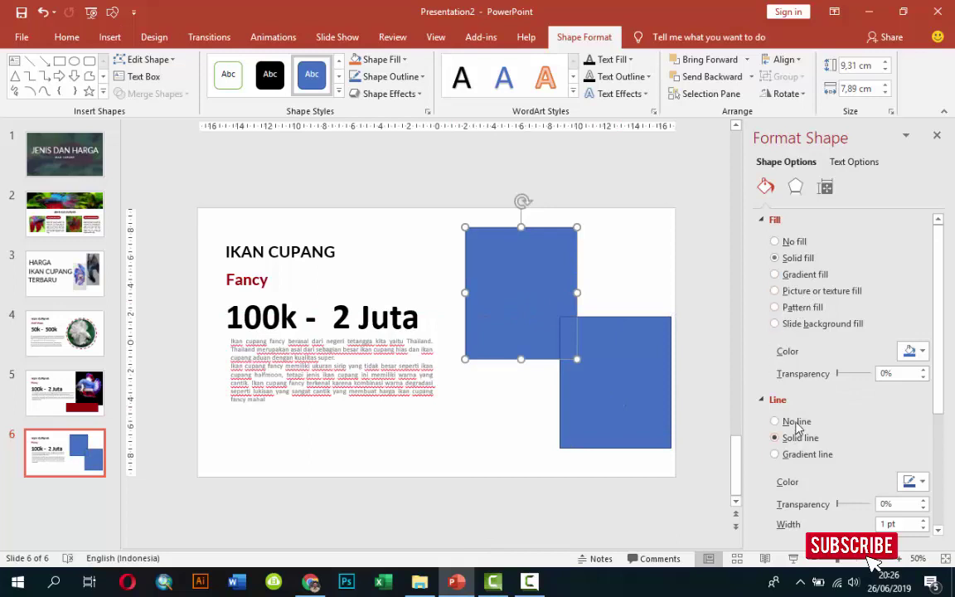
left_click(633, 335)
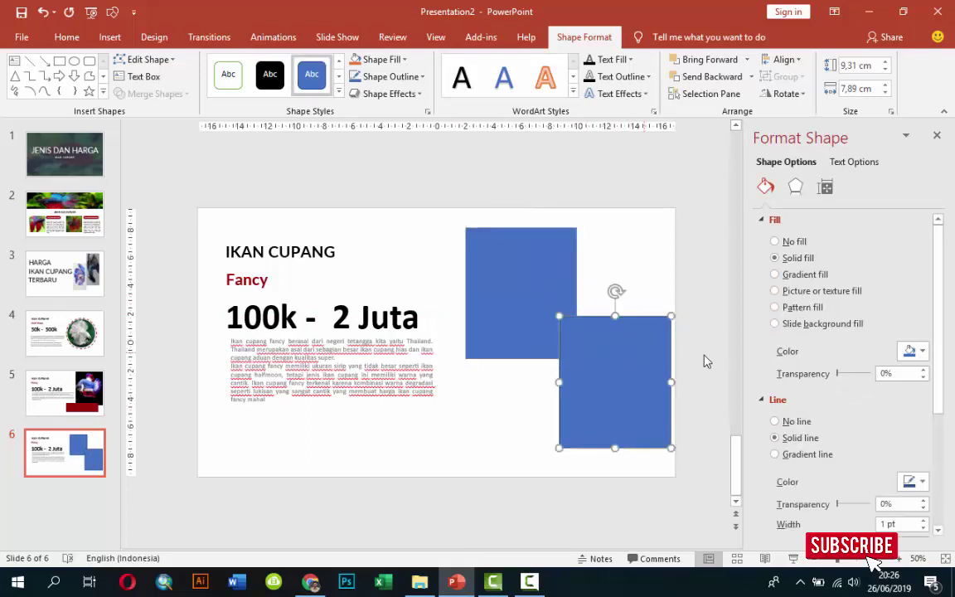
left_click(785, 422)
Fill the lower rectangle with the images (2) photo, adjusting offsets to right -13%.
left_click(800, 291)
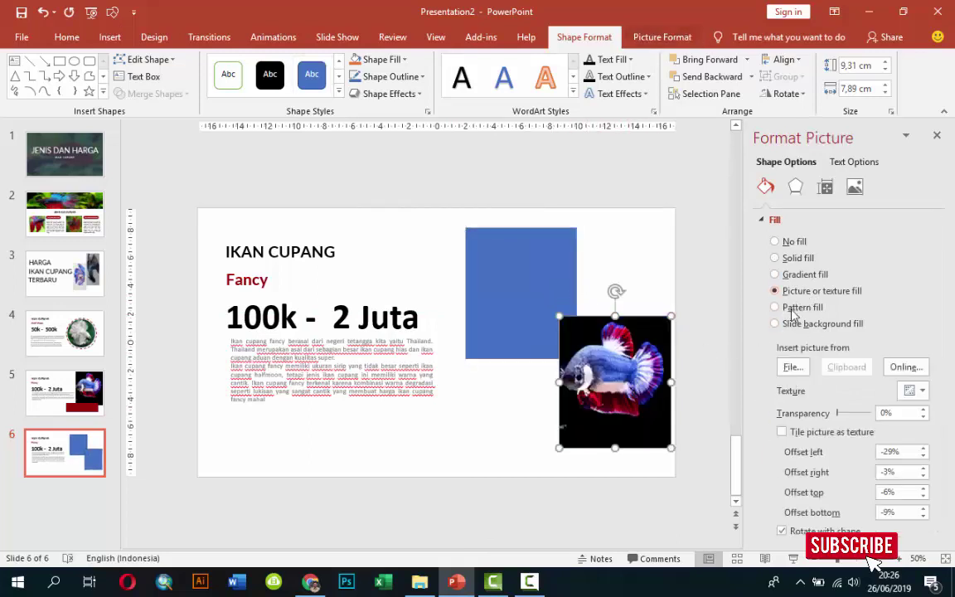
left_click(793, 366)
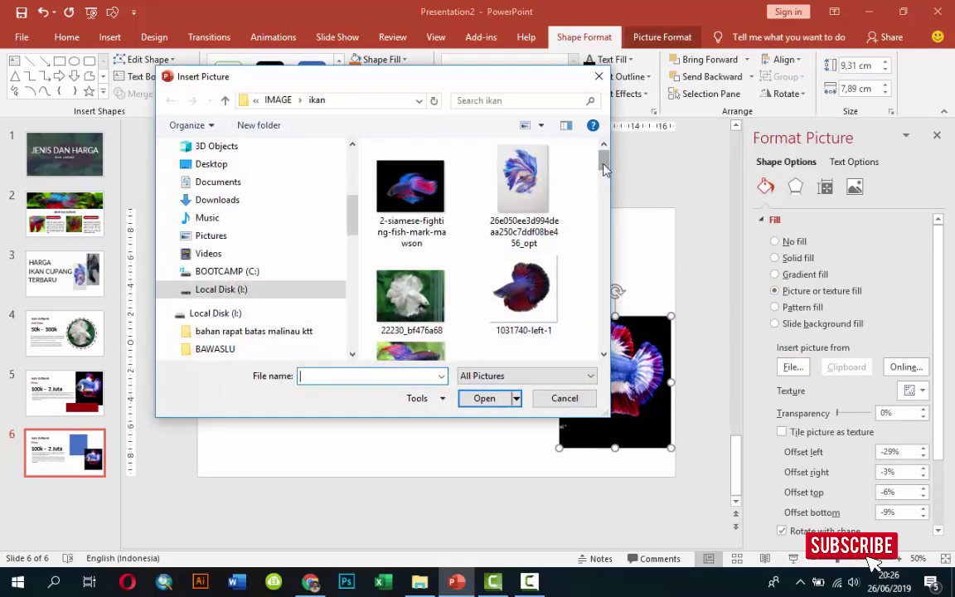
left_click_drag(603, 166, 604, 266)
left_click(410, 311)
left_click(523, 315)
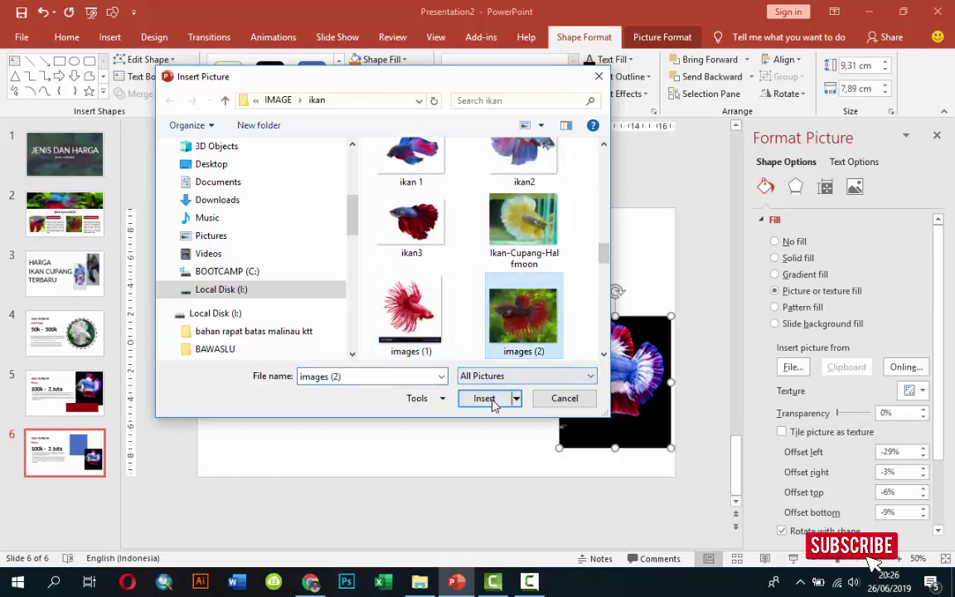
left_click(485, 398)
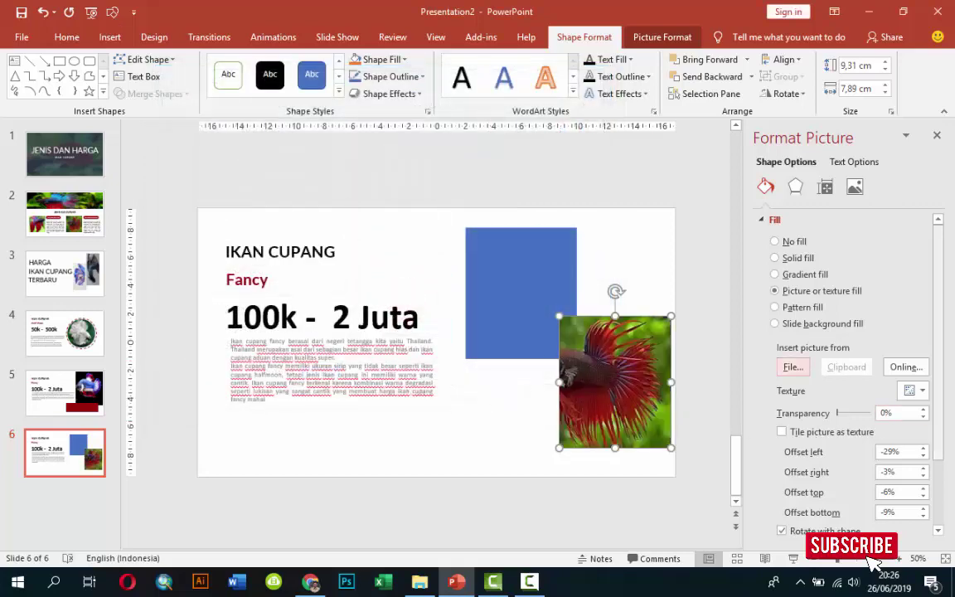
left_click_drag(941, 377, 938, 423)
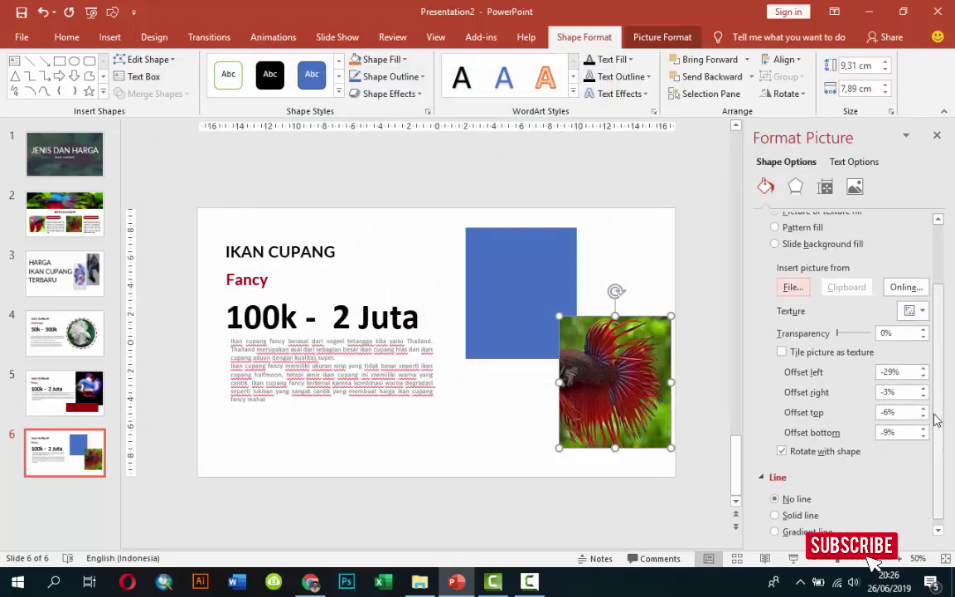
left_click(924, 370)
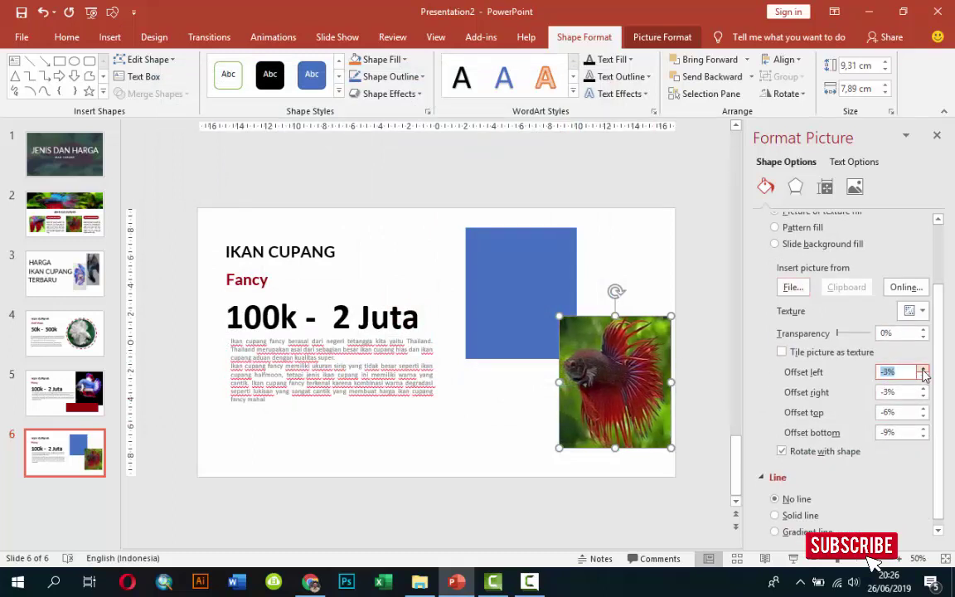
left_click(923, 397)
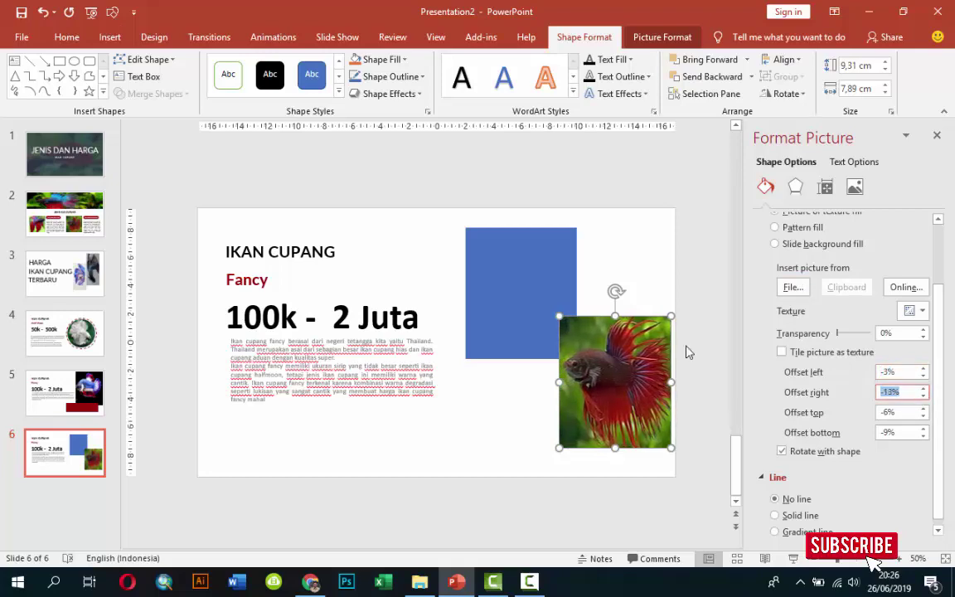
Fill the upper blue rectangle with the Mustard-Gas-Crowntail photo and select the word Fancy.
left_click(494, 279)
left_click(817, 291)
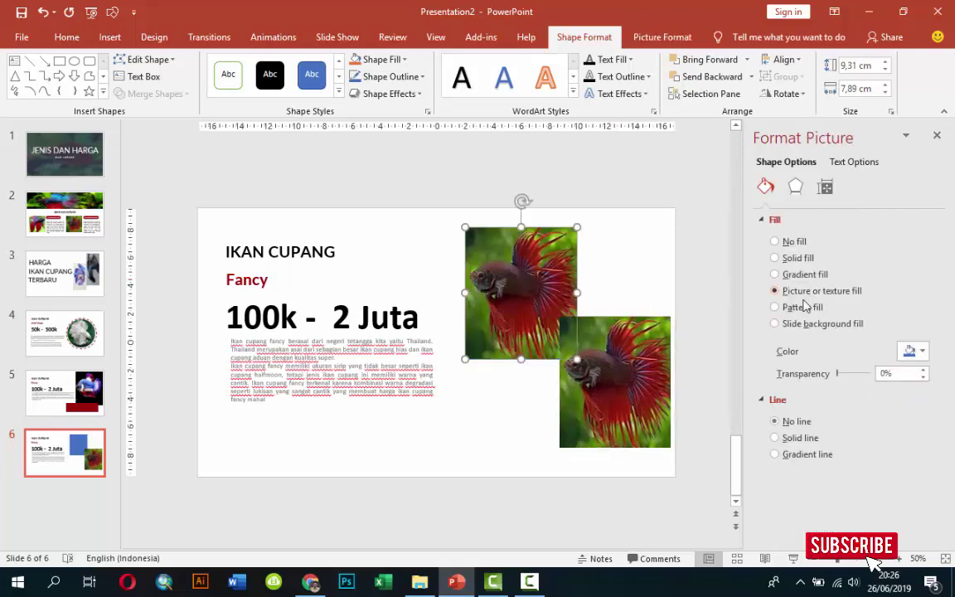
left_click(793, 366)
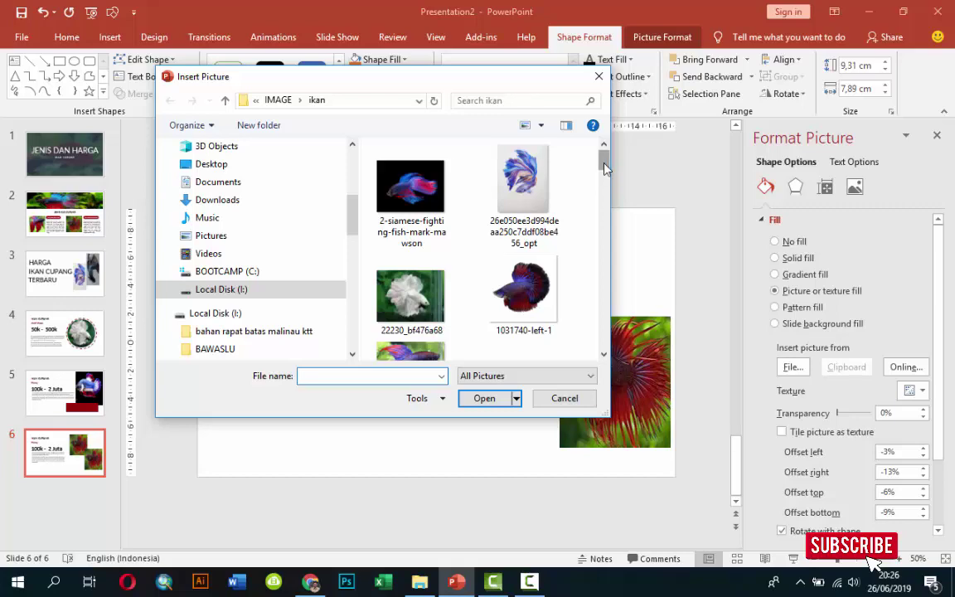
left_click_drag(604, 161, 602, 284)
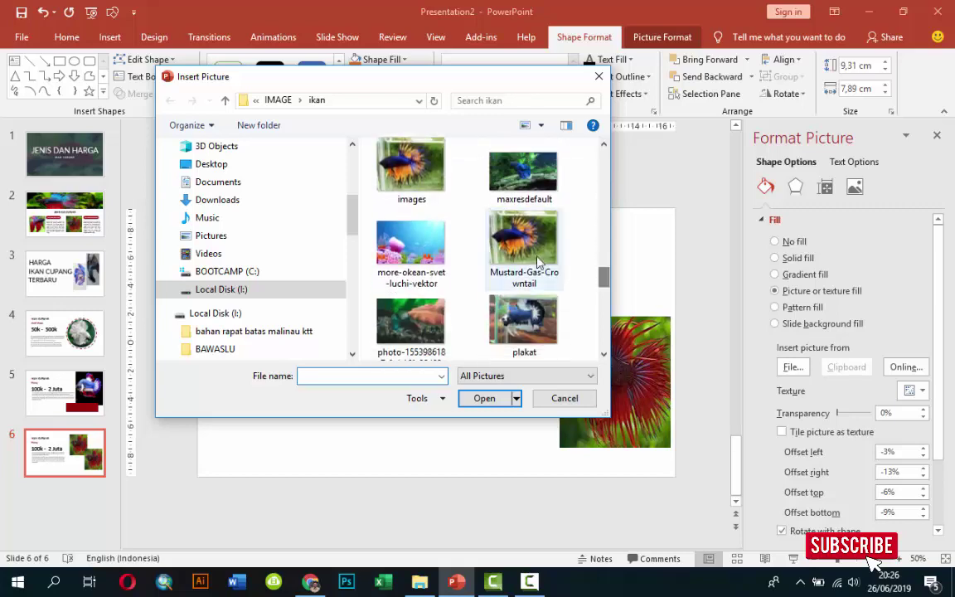
left_click(508, 248)
left_click(489, 400)
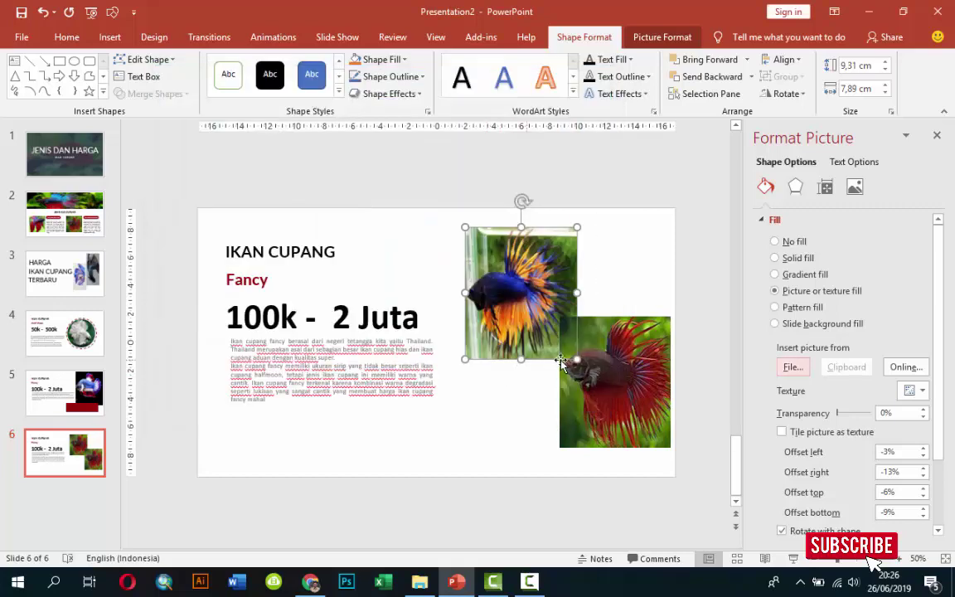
left_click(222, 276)
left_click_drag(229, 276, 265, 277)
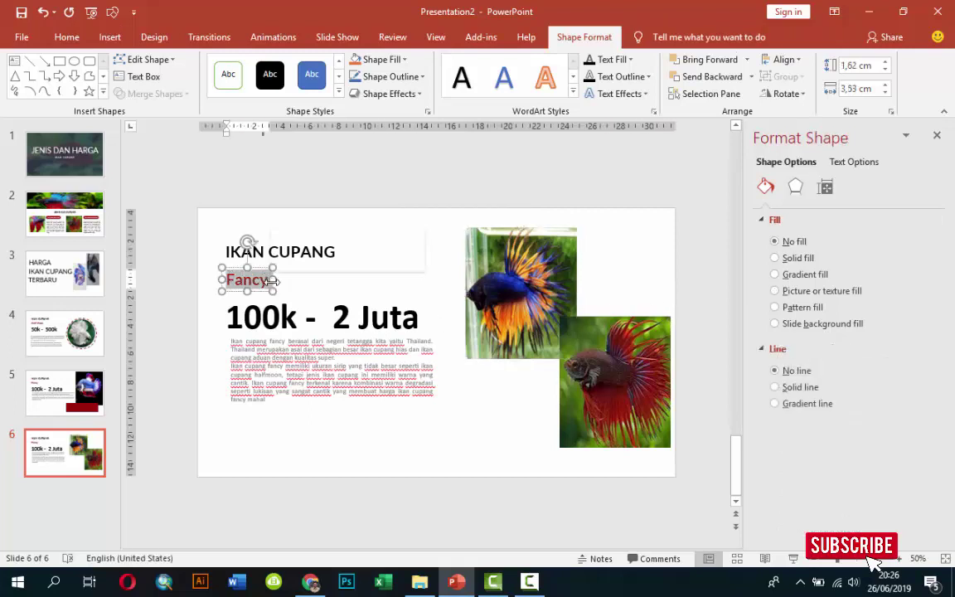
Rename the label to 'Serit' and look up Serit prices on the web page.
type("Serit")
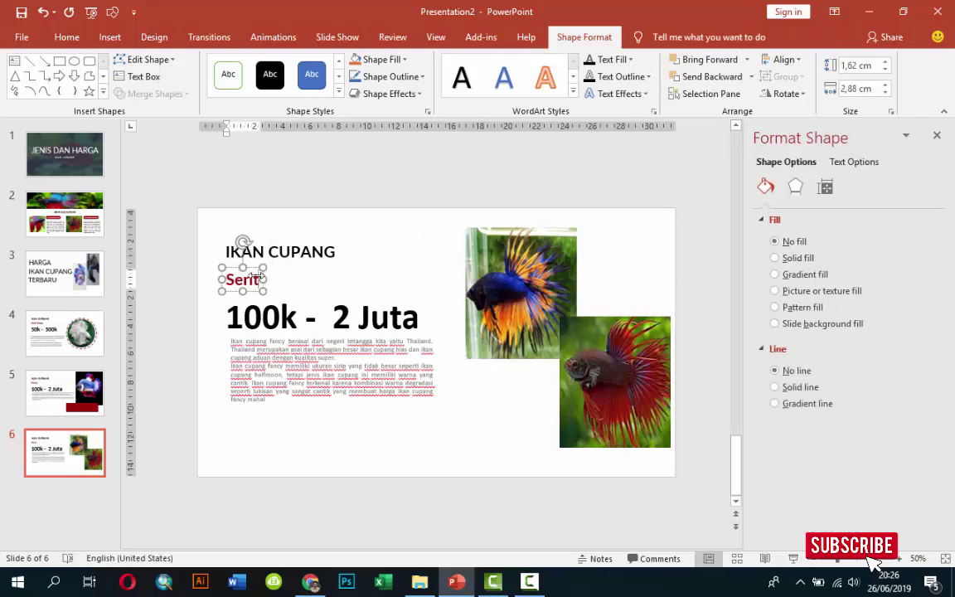
left_click(209, 234)
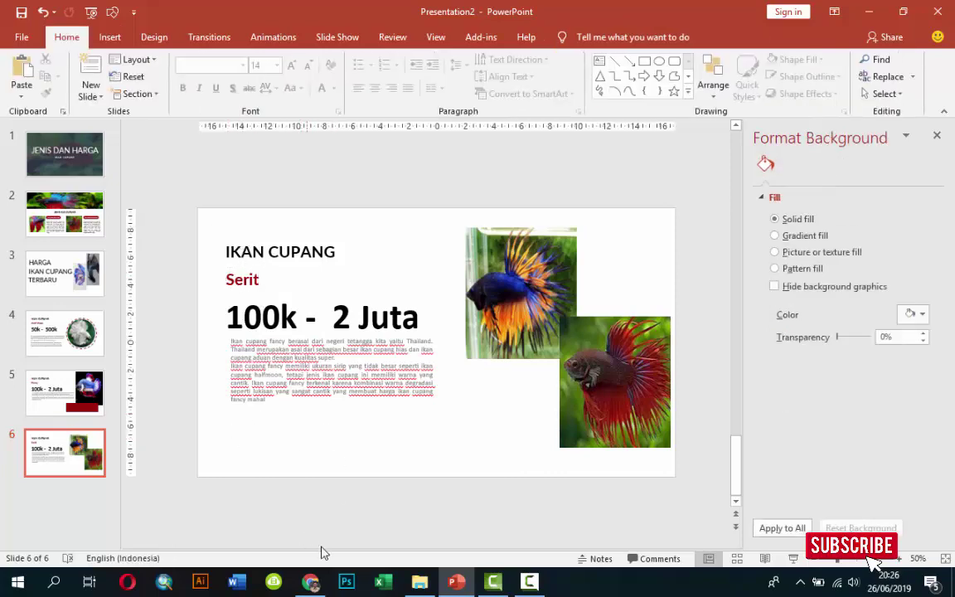
left_click(310, 581)
scroll(402, 386, "down", 3)
scroll(422, 402, "down", 3)
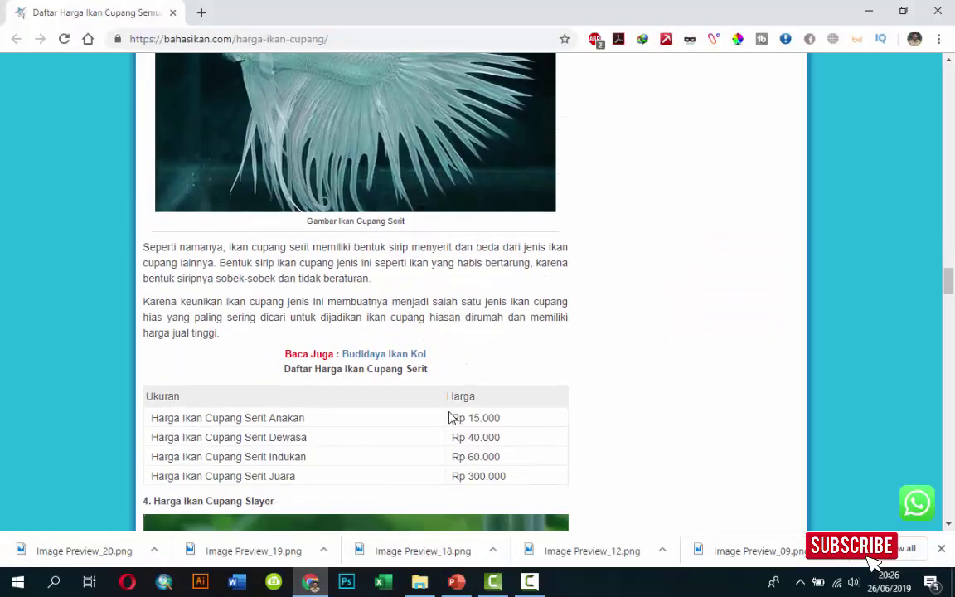
left_click(456, 580)
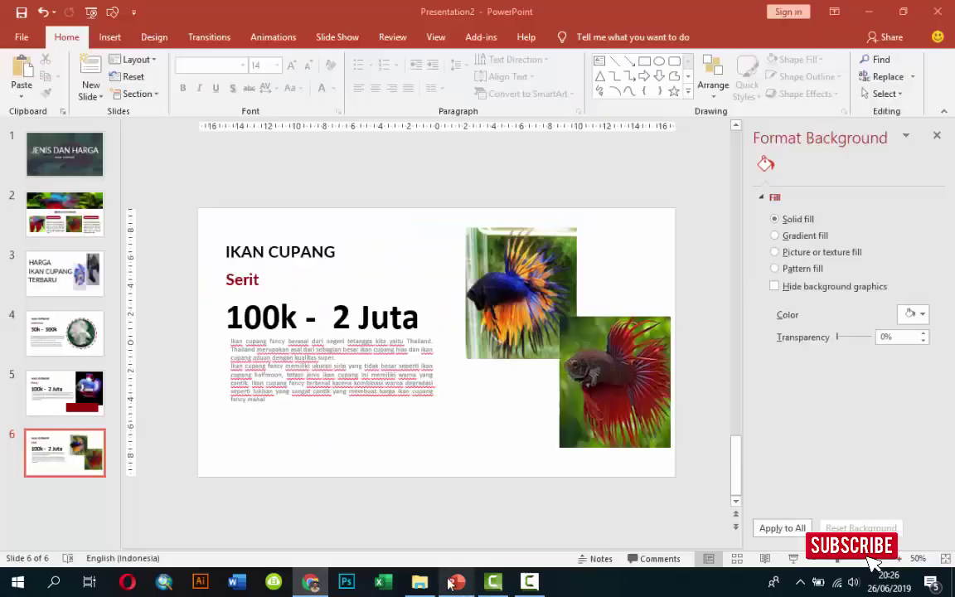
Replace the price range text with '15k - 300k'.
left_click(249, 318)
left_click_drag(225, 317, 398, 315)
type("15k - 300")
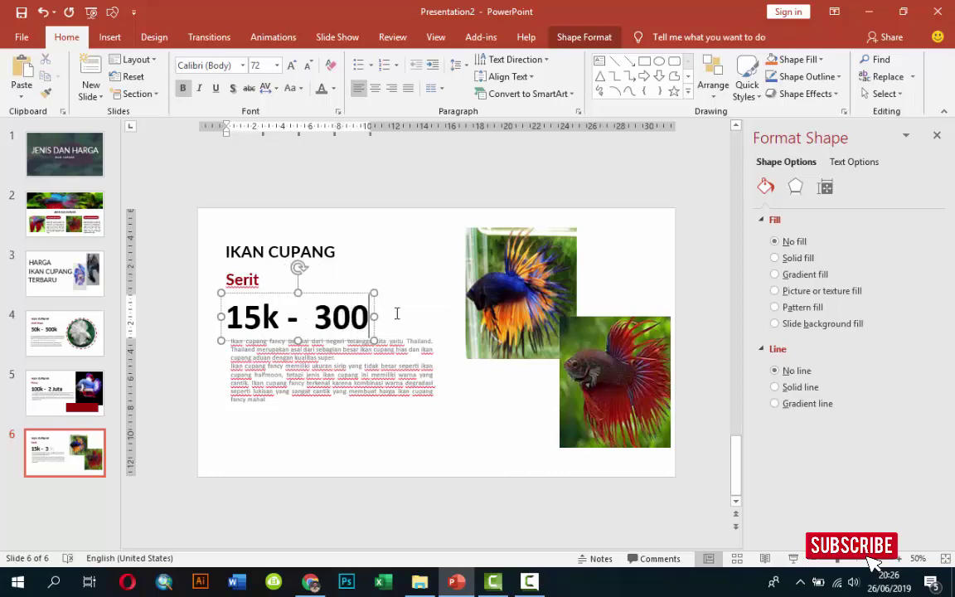
type("k")
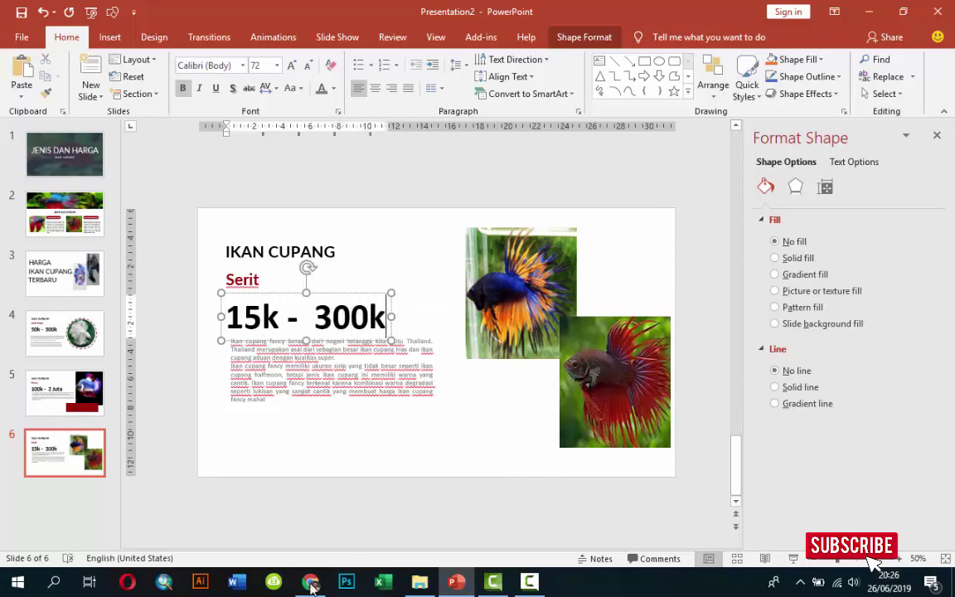
left_click(311, 584)
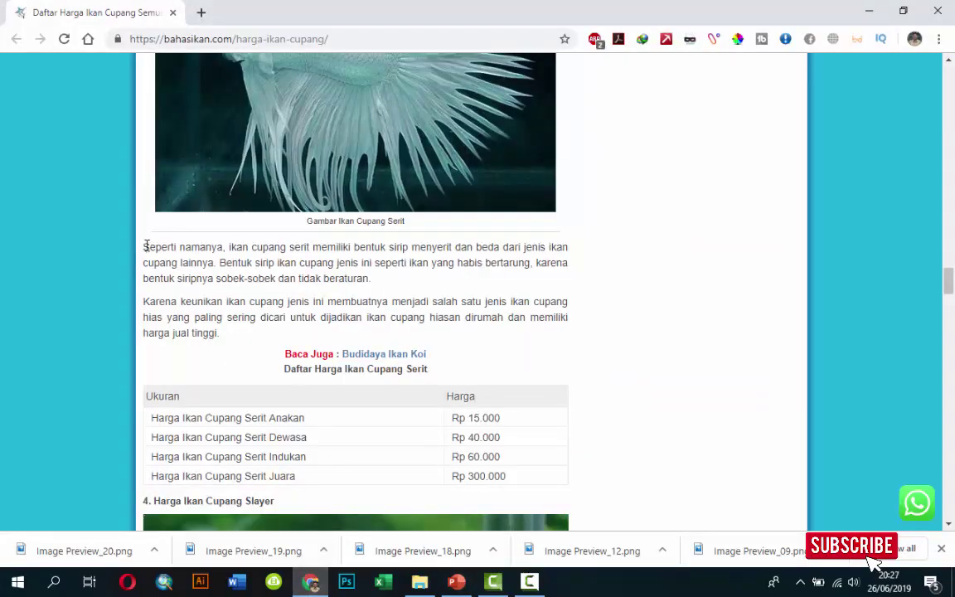
Copy the two Serit paragraphs from the web page over the slide's old description.
left_click_drag(145, 246, 218, 331)
key("ctrl+c")
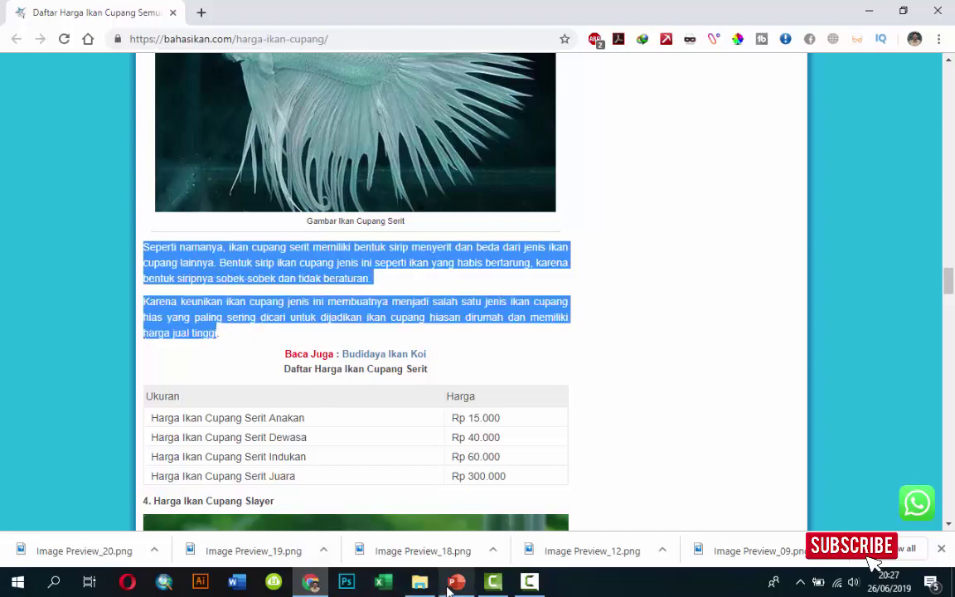
key("alt+Tab")
key("ctrl+v")
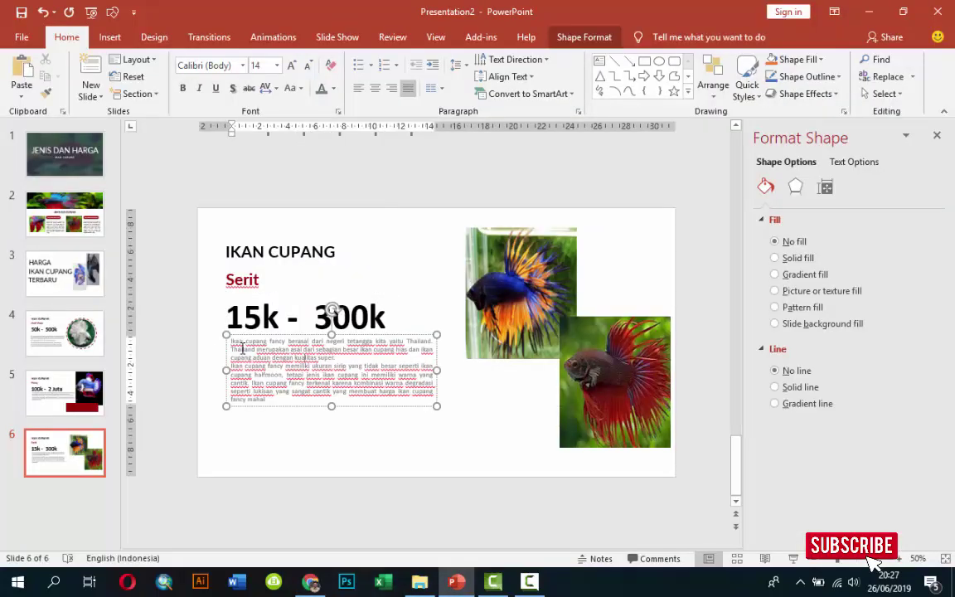
scroll(241, 348, "up", 3, "ctrl")
mouse_move(200, 322)
left_mouse_down()
mouse_move(315, 396)
mouse_move(311, 406)
left_mouse_up()
key("ctrl+v")
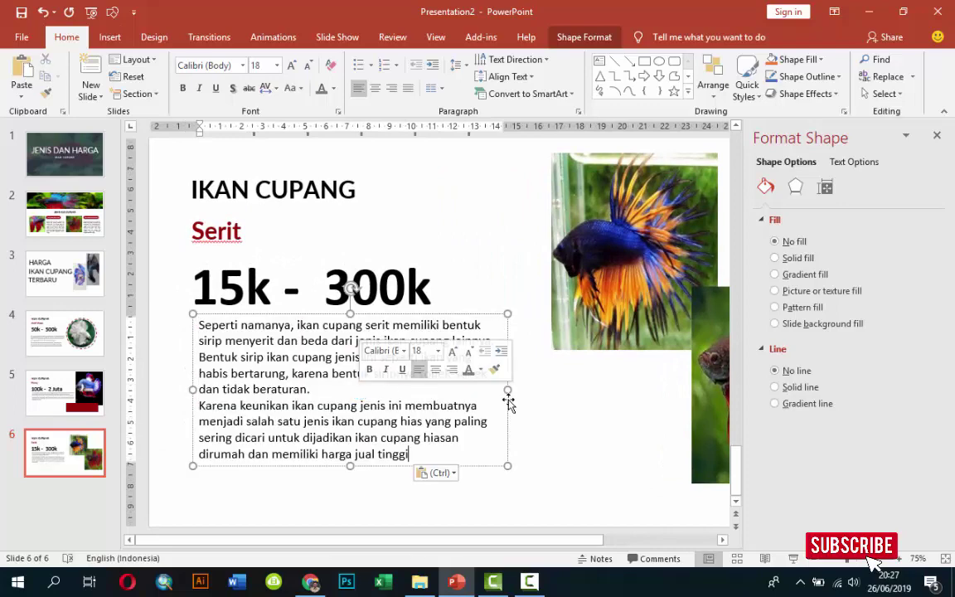
Format the description at size 14, justified, in light grey.
left_click(277, 65)
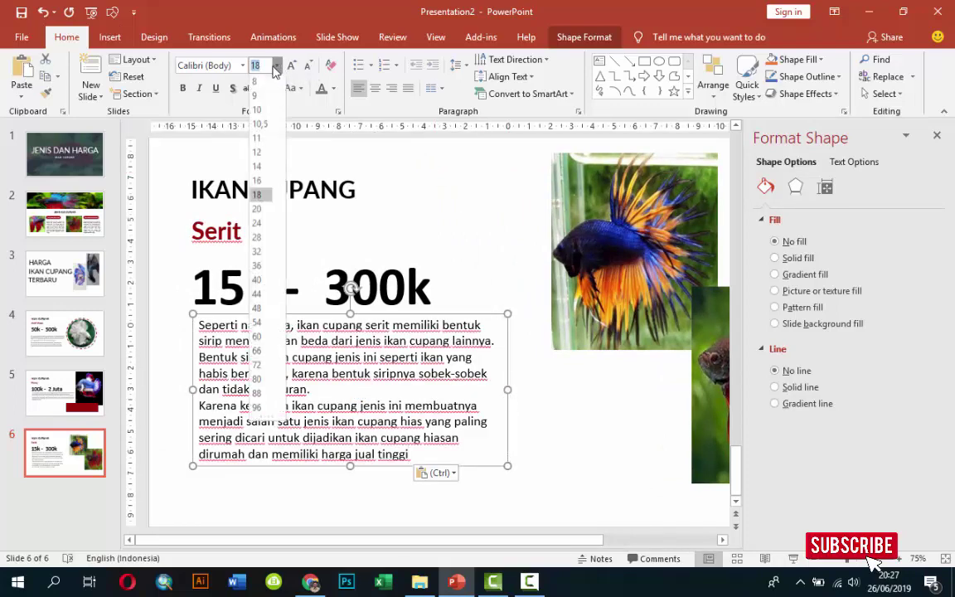
left_click(253, 177)
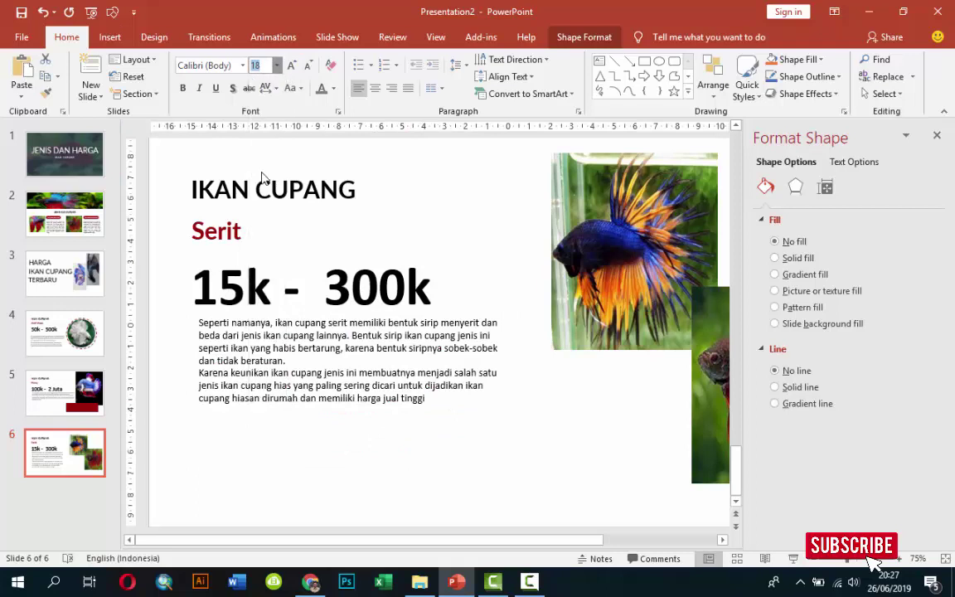
key("ctrl+j")
left_click(320, 88)
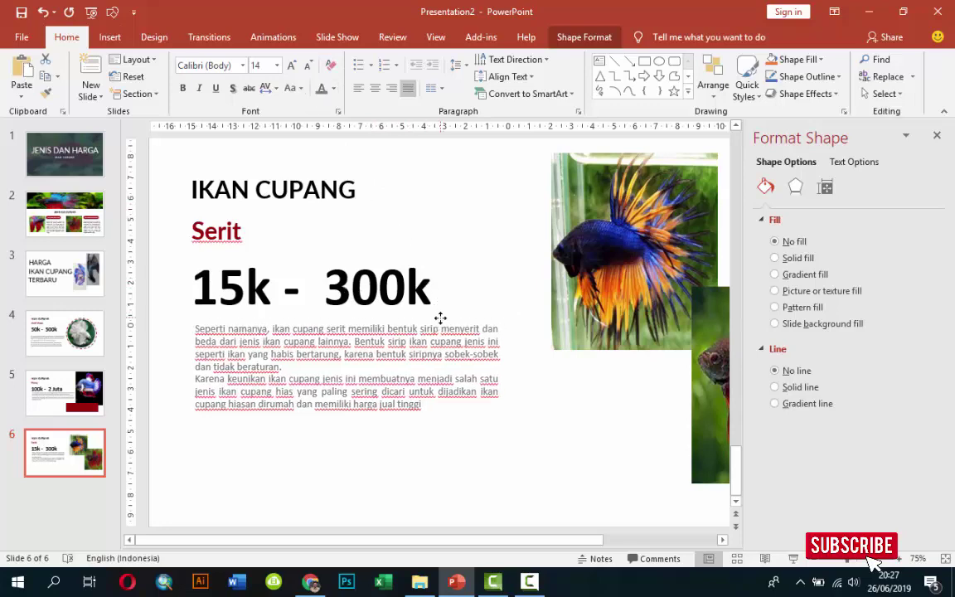
scroll(526, 357, "down", 2, "ctrl")
left_click(528, 434)
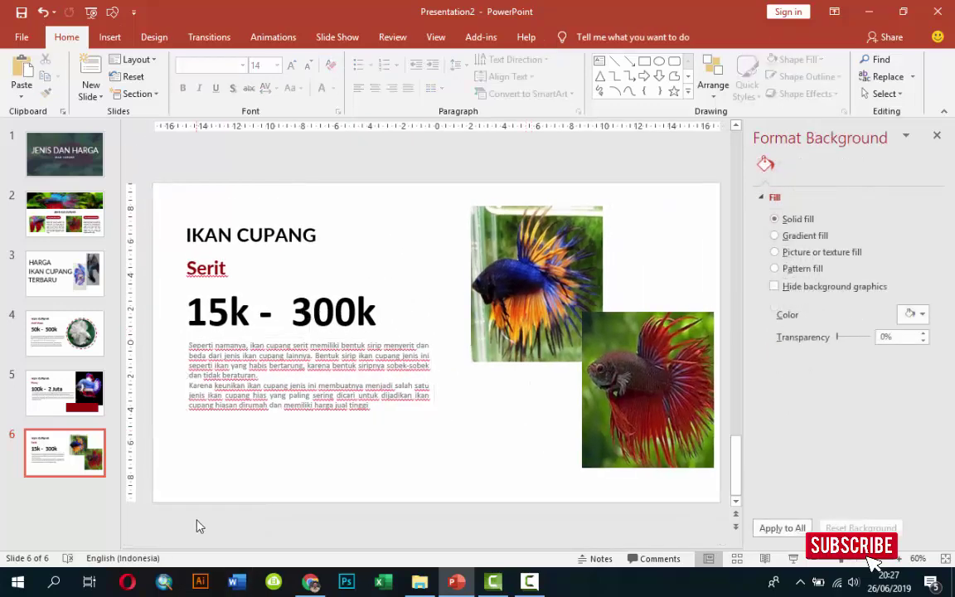
Duplicate slide 6 as slide 7 and delete both fish pictures.
right_click(69, 470)
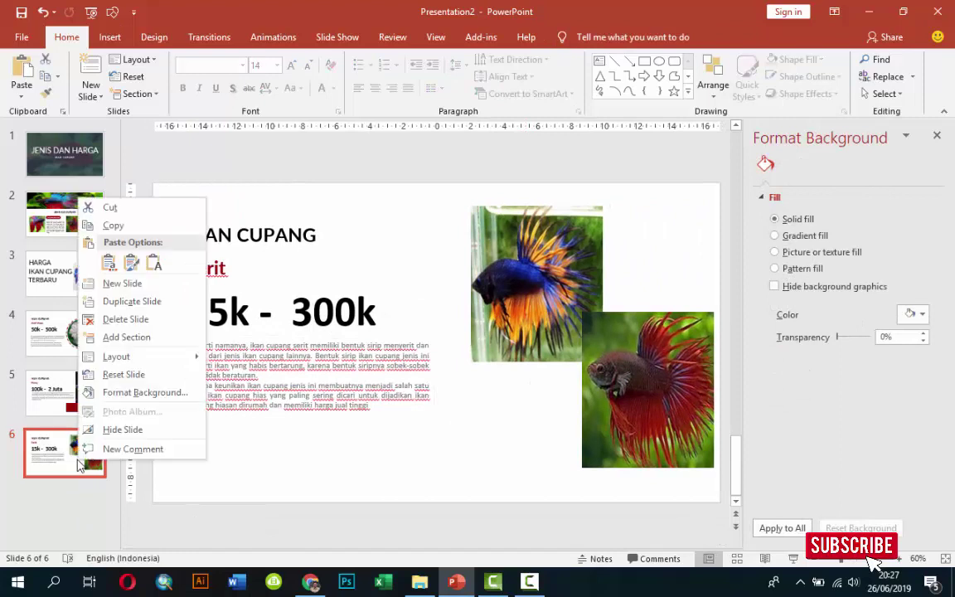
left_click(133, 302)
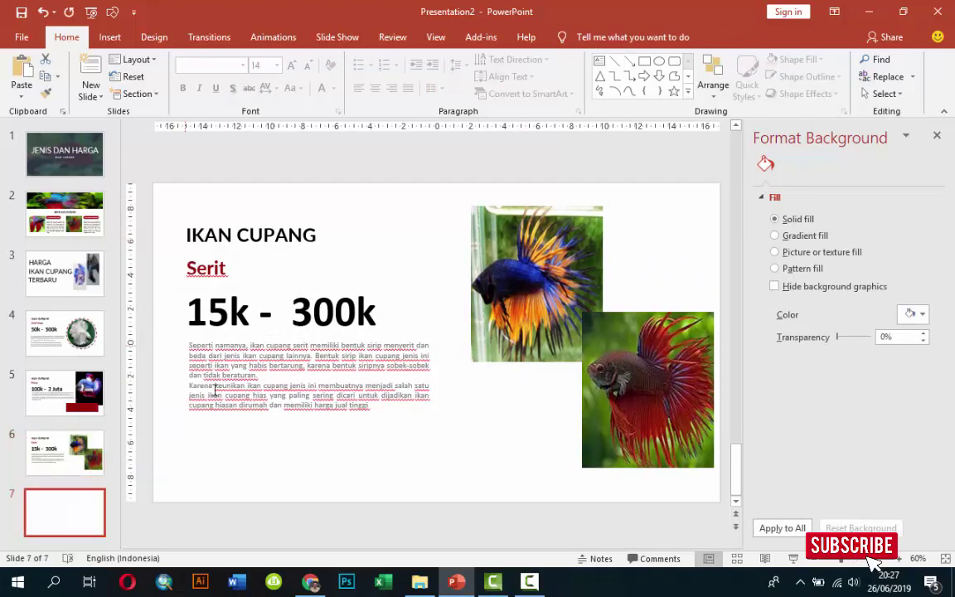
left_click(545, 362)
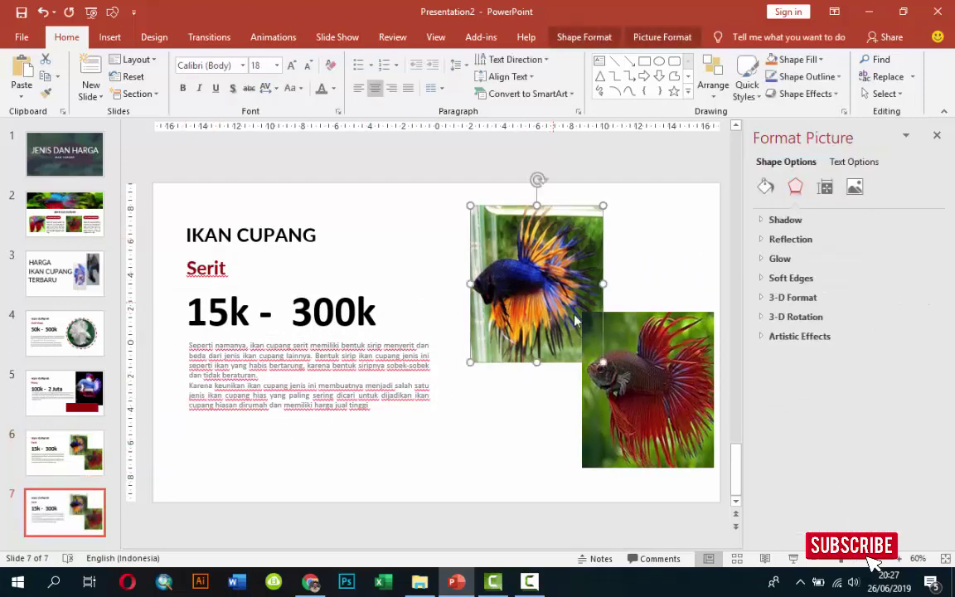
key("Delete")
left_click(649, 363)
key("Delete")
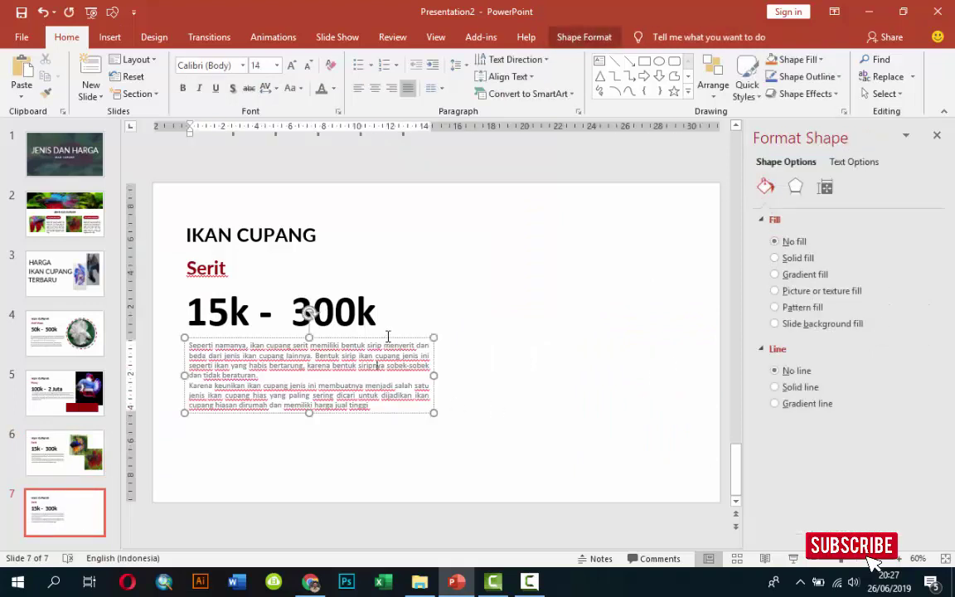
Lower the description, centre the price, and place Serit and IKAN CUPANG side by side above it.
left_click_drag(379, 367, 389, 423)
left_click(314, 311)
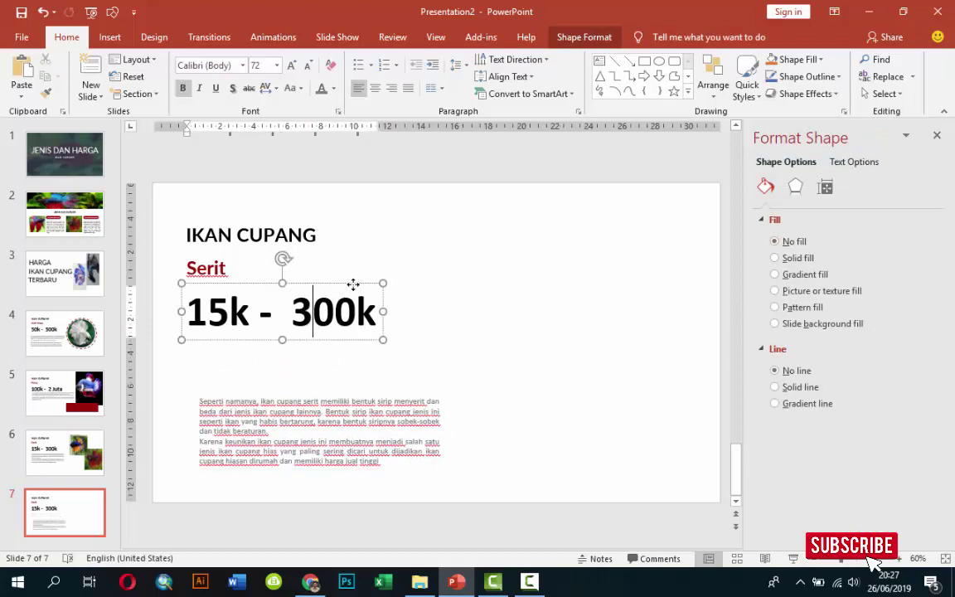
left_click_drag(353, 285, 521, 339)
left_click(205, 270)
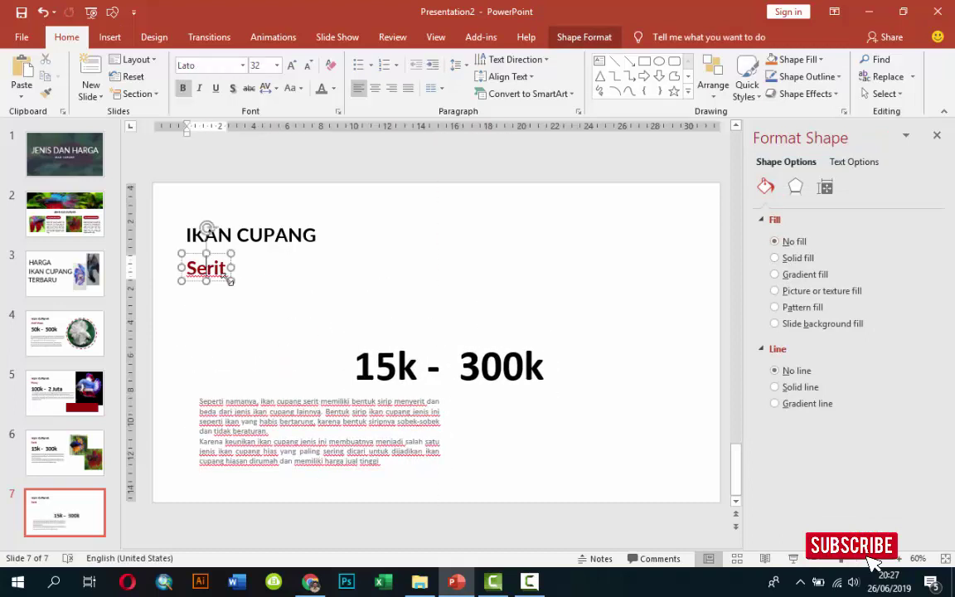
left_click_drag(219, 282, 392, 337)
left_click(275, 236)
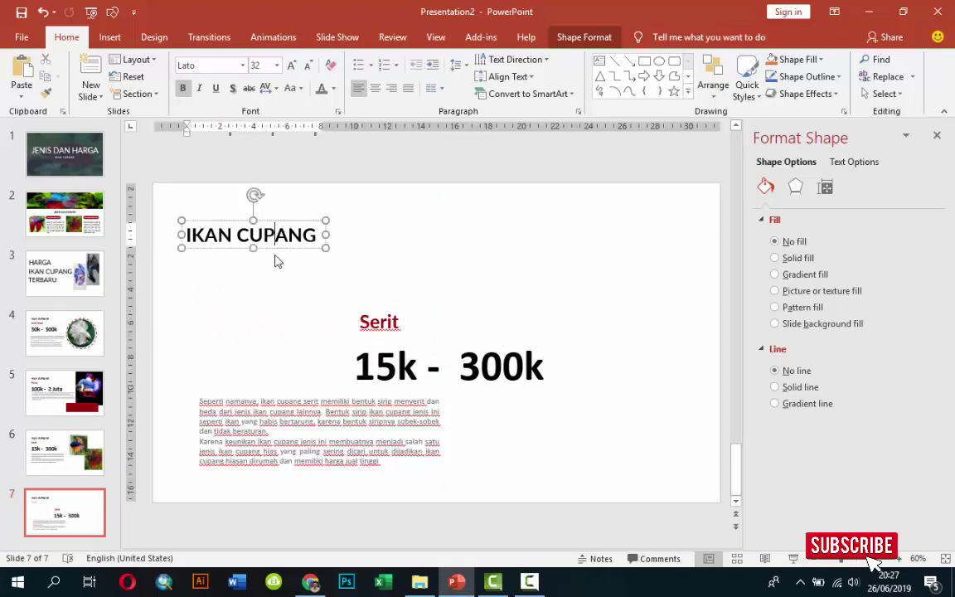
left_click_drag(281, 249, 293, 334)
left_click(455, 280)
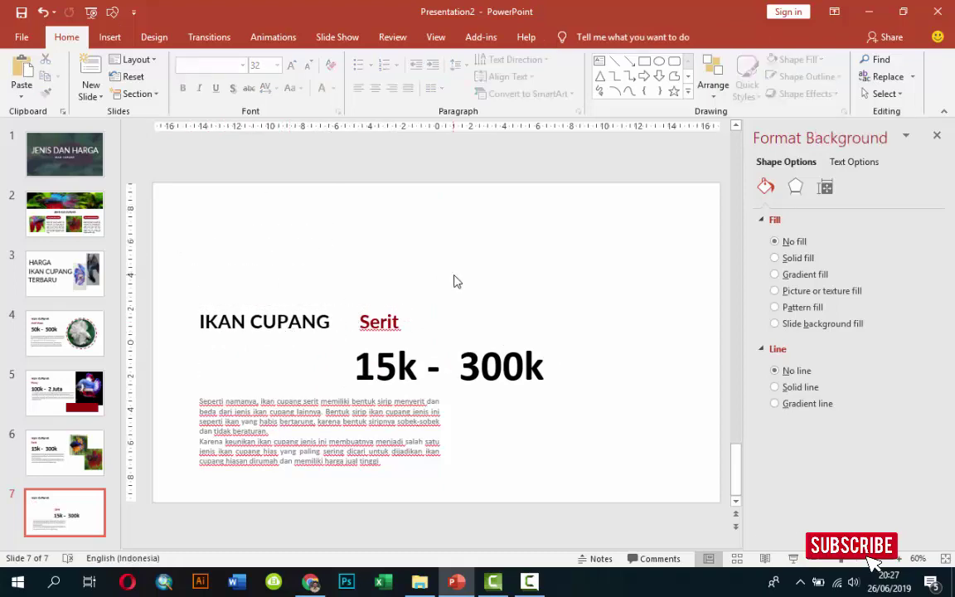
left_click(110, 37)
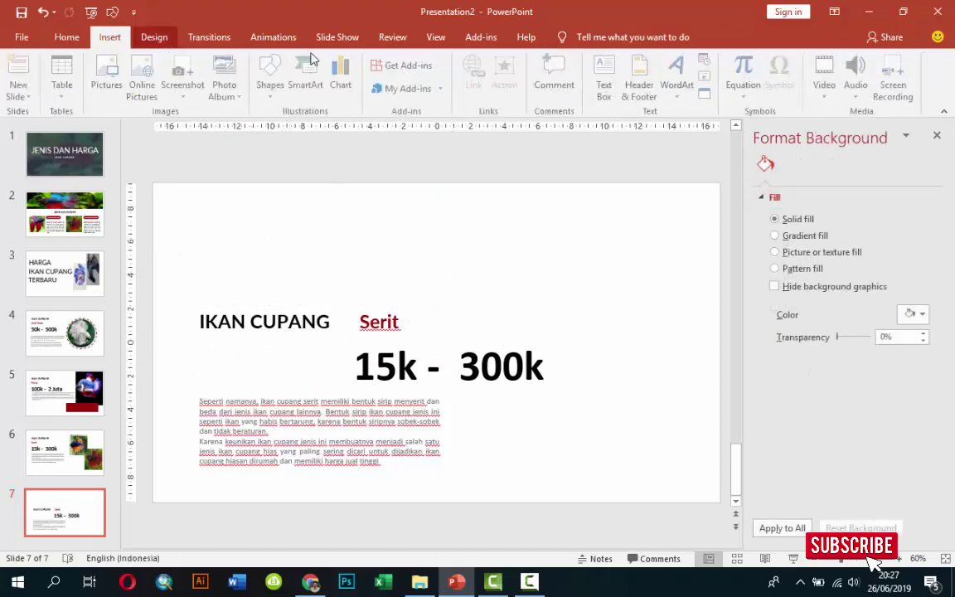
Draw an outline-free rectangle at the top left, copy it to the right, and resize both.
left_click(273, 78)
left_click(326, 128)
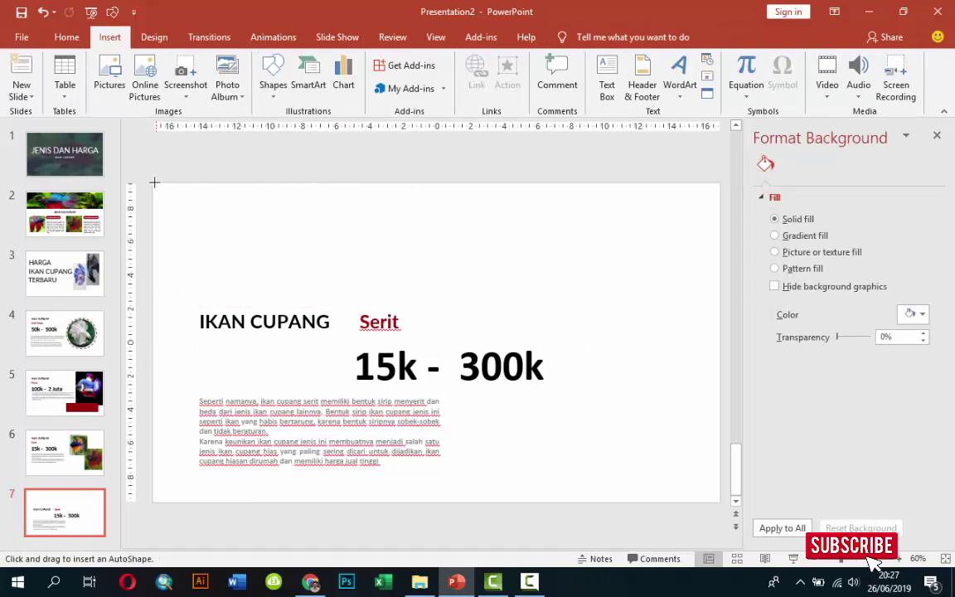
mouse_move(154, 182)
left_mouse_down()
mouse_move(403, 278)
mouse_move(413, 303)
left_mouse_up()
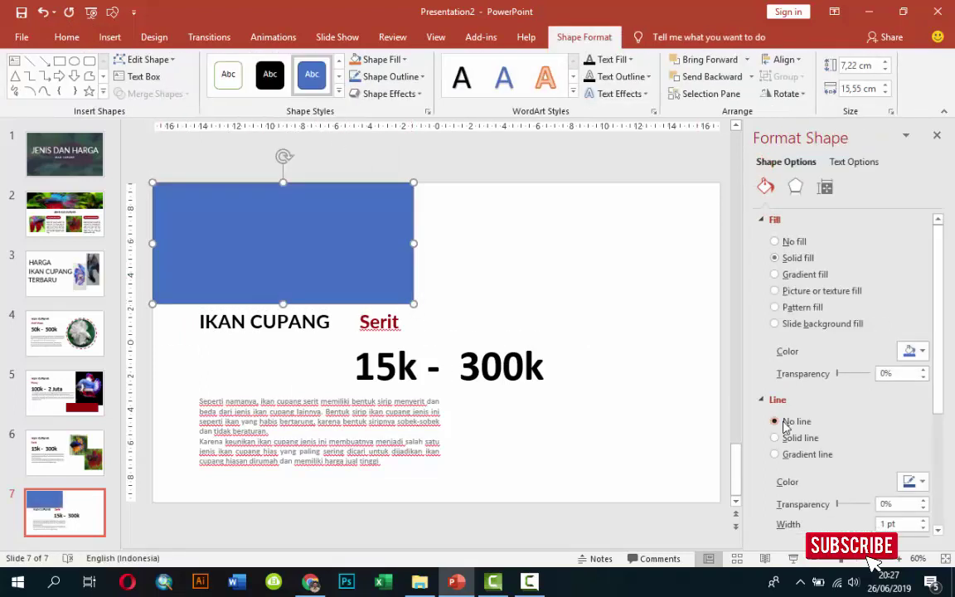
left_click(782, 422)
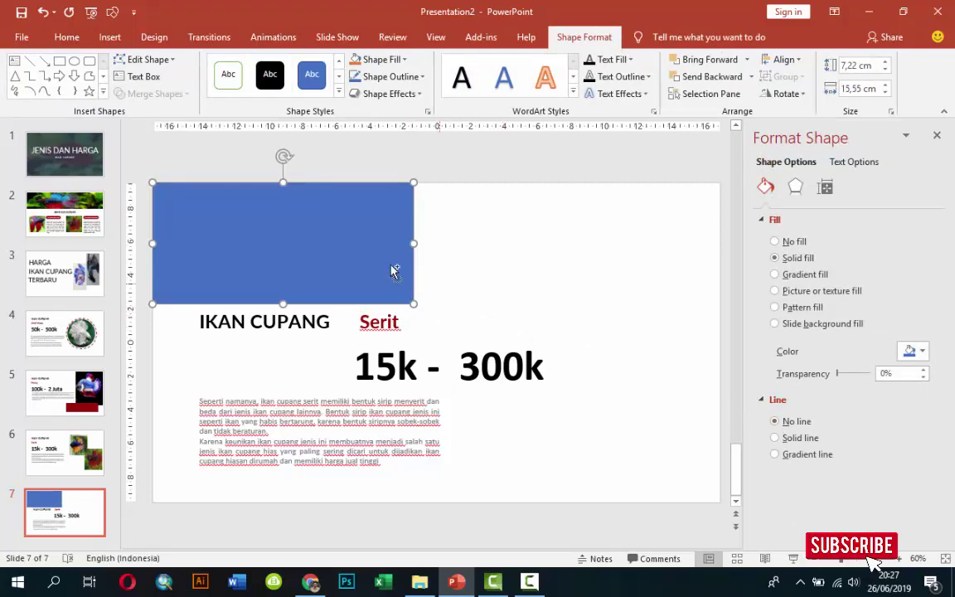
left_click_drag(341, 261, 643, 260)
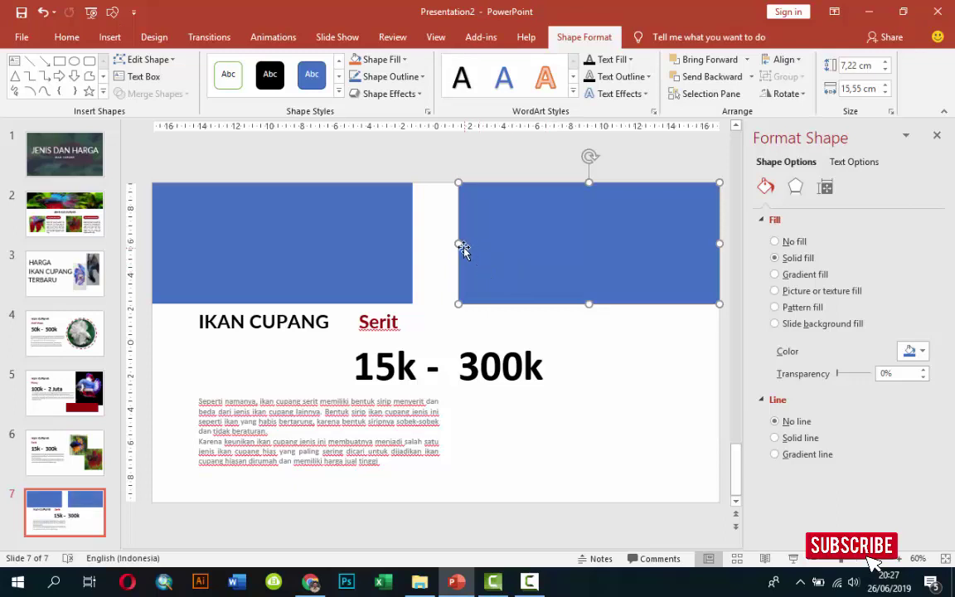
left_click_drag(453, 242, 445, 245)
left_click(382, 245)
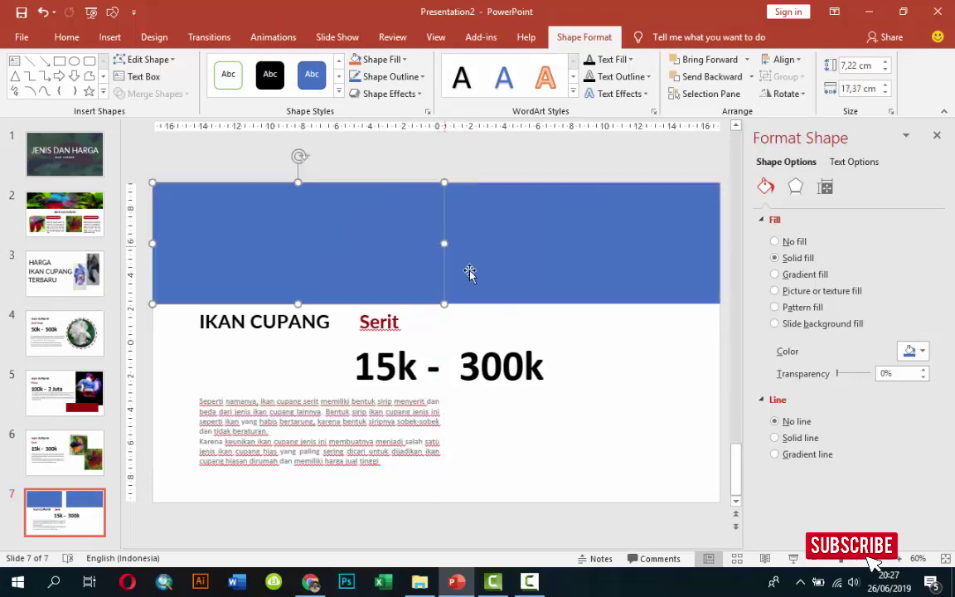
Fill the left panel with the white betta photo.
left_click(310, 582)
scroll(380, 446, "down", 3)
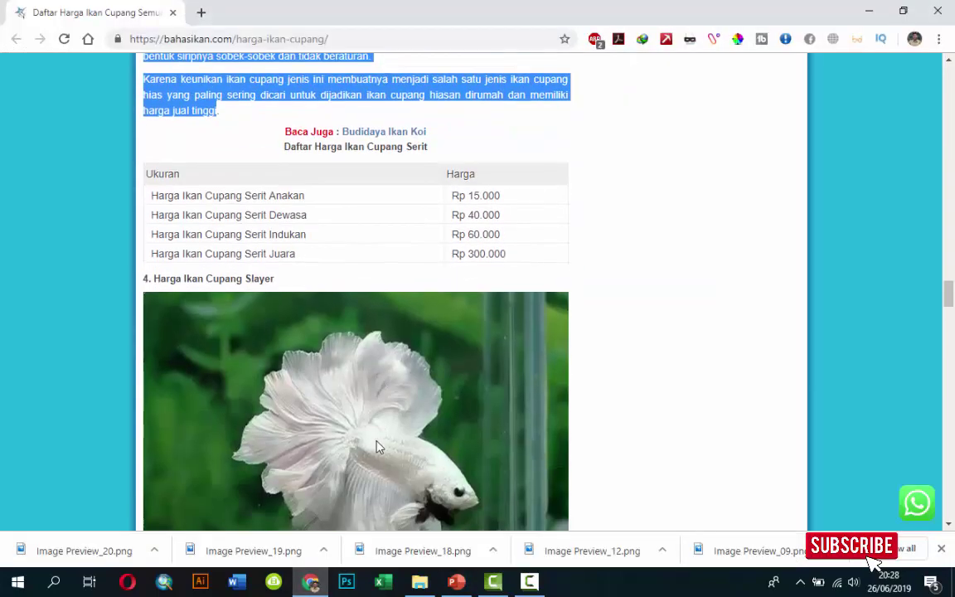
scroll(377, 445, "down", 2)
scroll(445, 518, "down", 2)
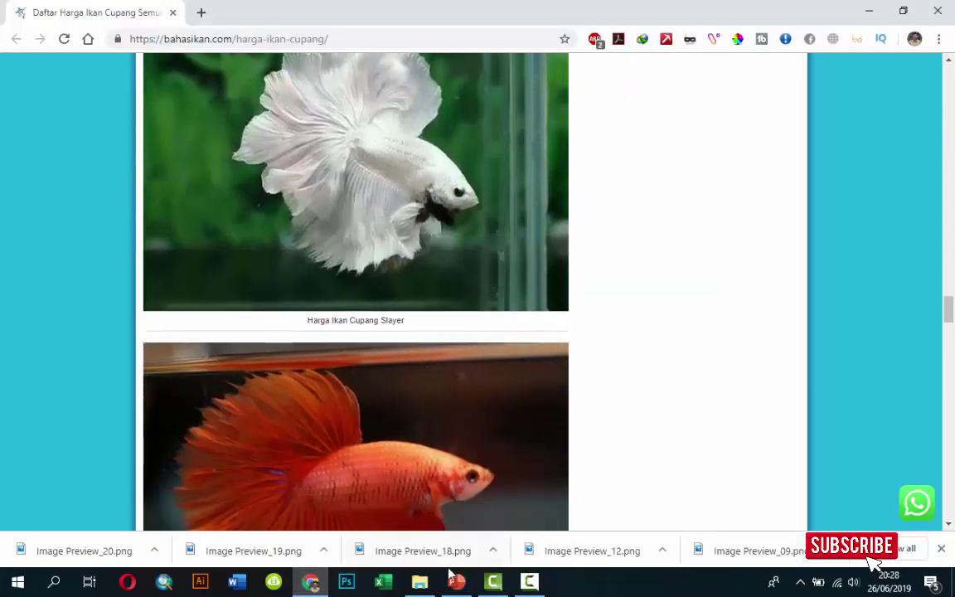
left_click(454, 582)
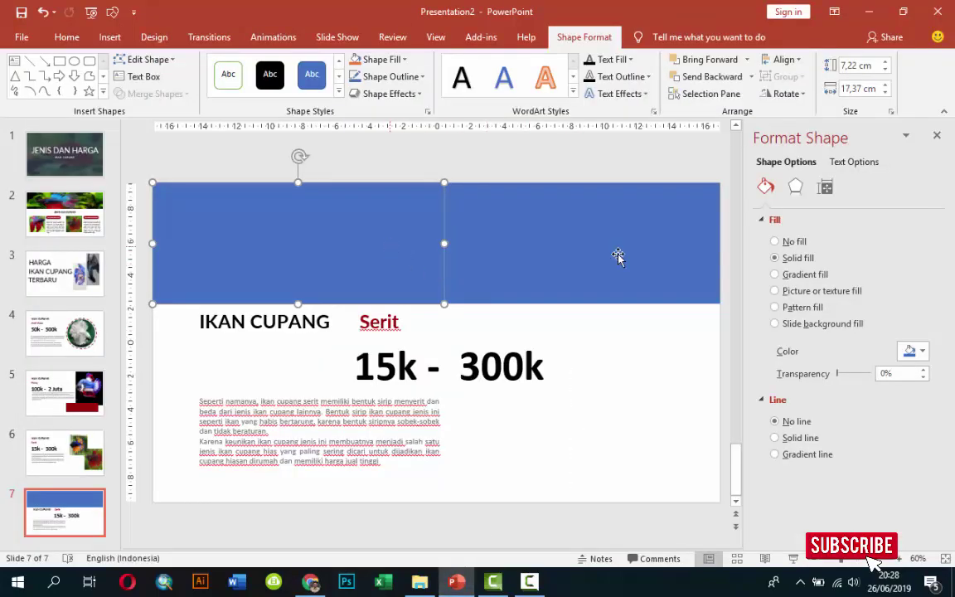
left_click(810, 291)
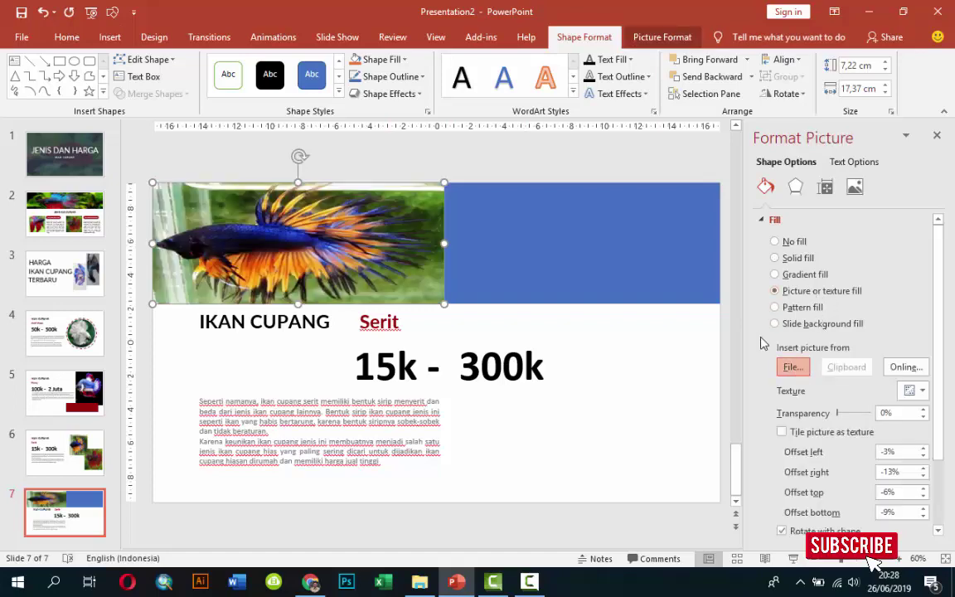
left_click(791, 366)
left_click(435, 292)
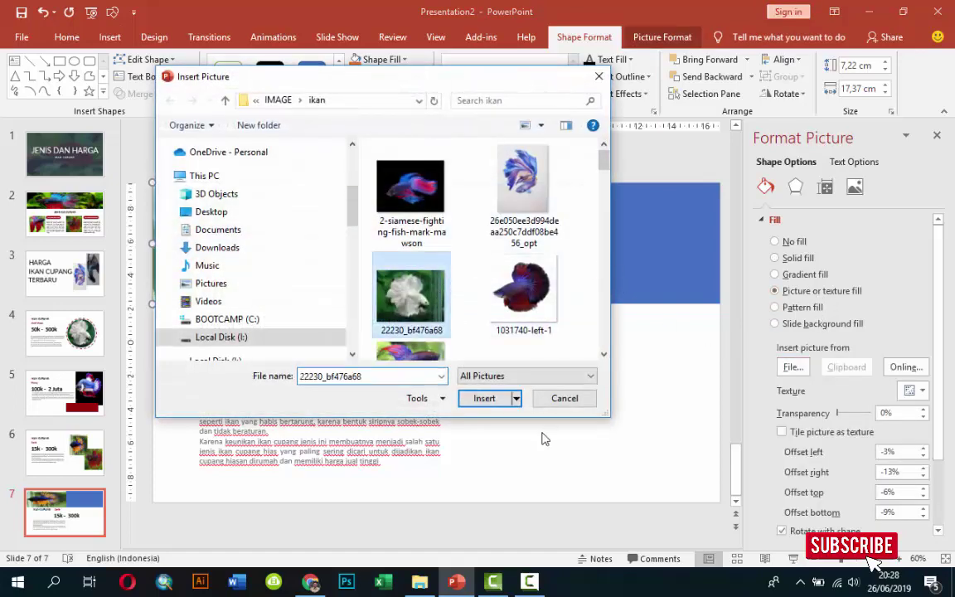
left_click(484, 398)
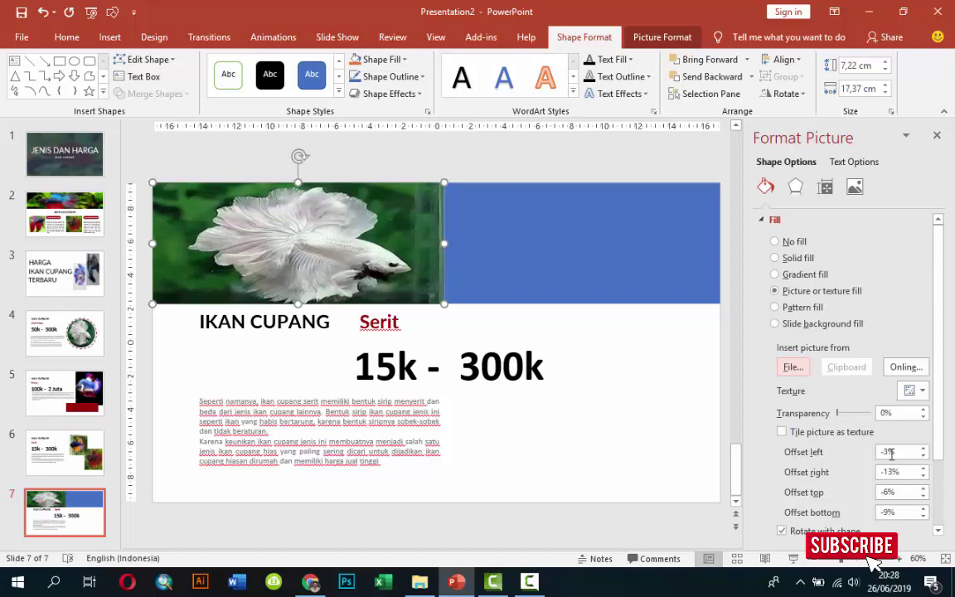
Fill the right panel with the red betta photo.
left_click(489, 262)
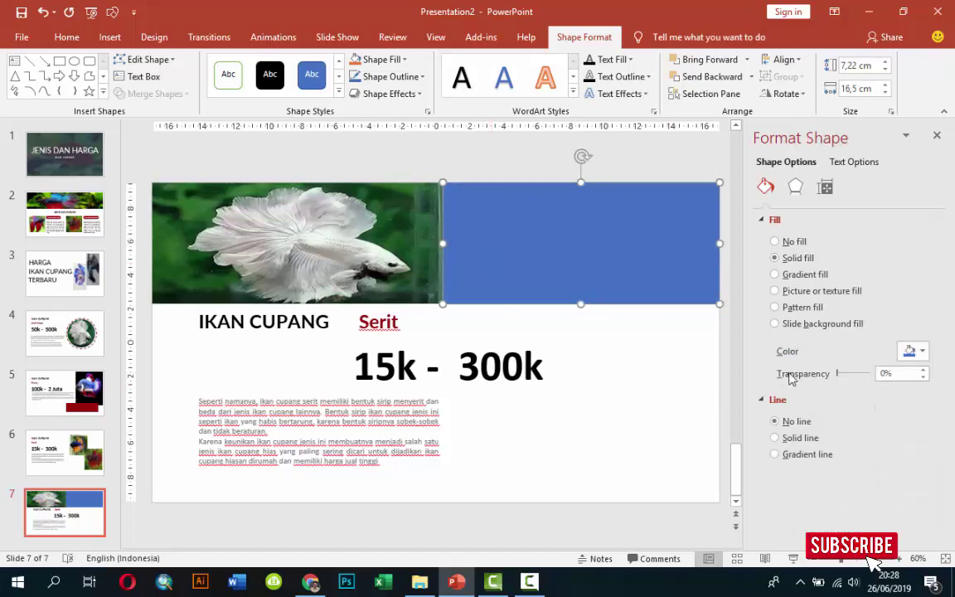
left_click(789, 291)
left_click(791, 366)
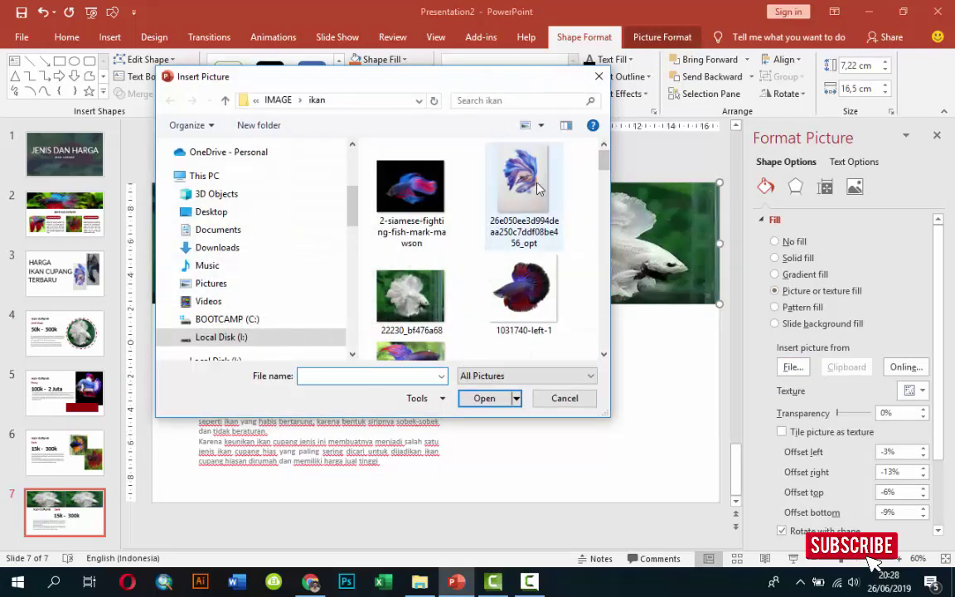
left_click(537, 189)
scroll(541, 304, "down", 3)
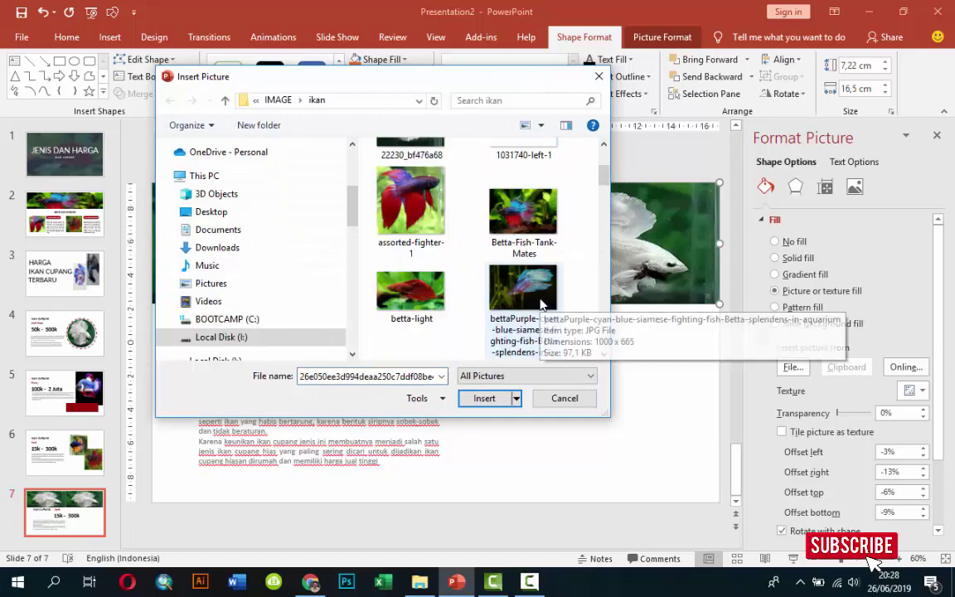
scroll(540, 304, "down", 3)
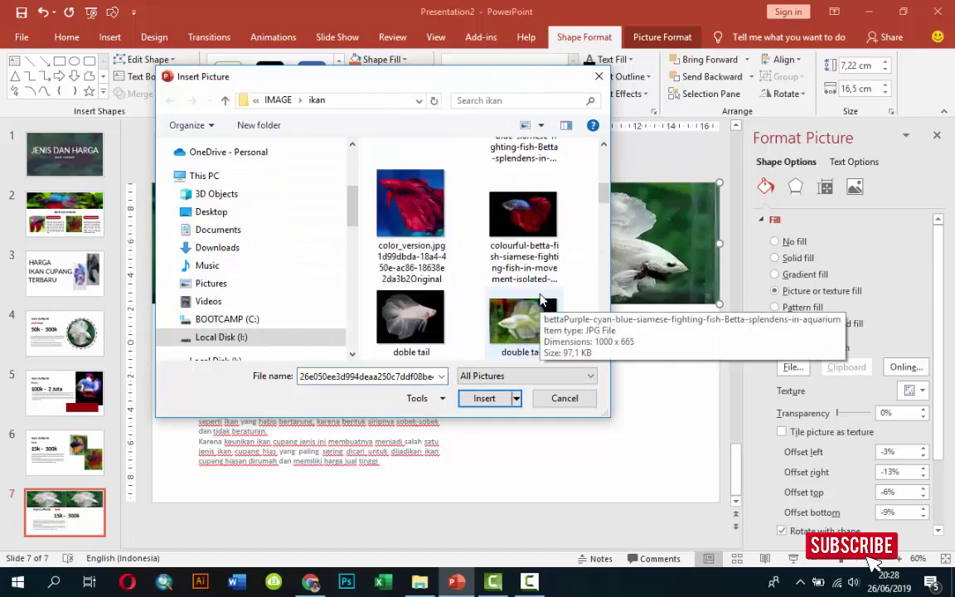
left_click(423, 211)
left_click(484, 398)
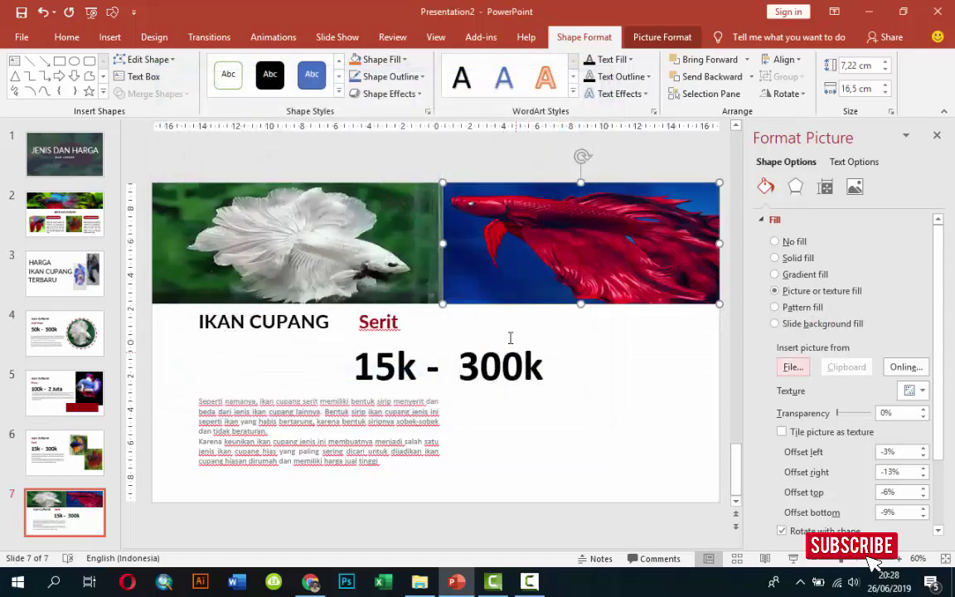
Widen the description across the slide, move it lower, and centre-align it.
left_click(592, 337)
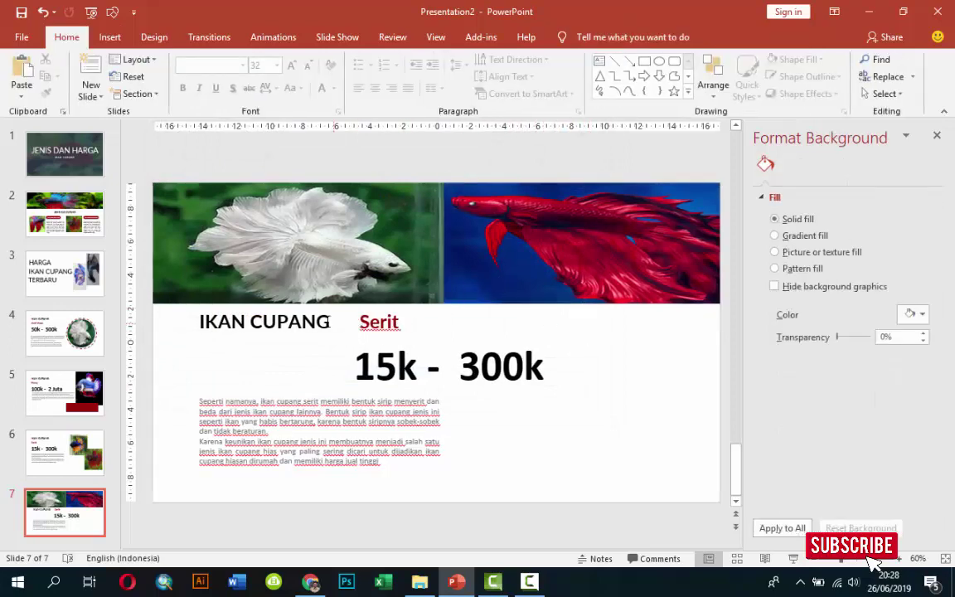
left_click(372, 319)
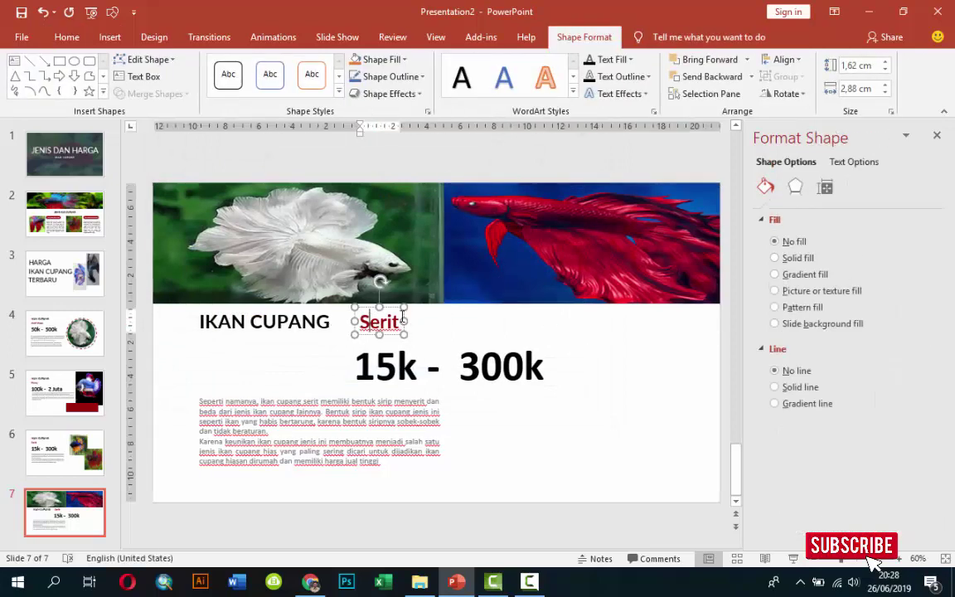
left_click(391, 411)
left_click_drag(443, 411, 663, 430)
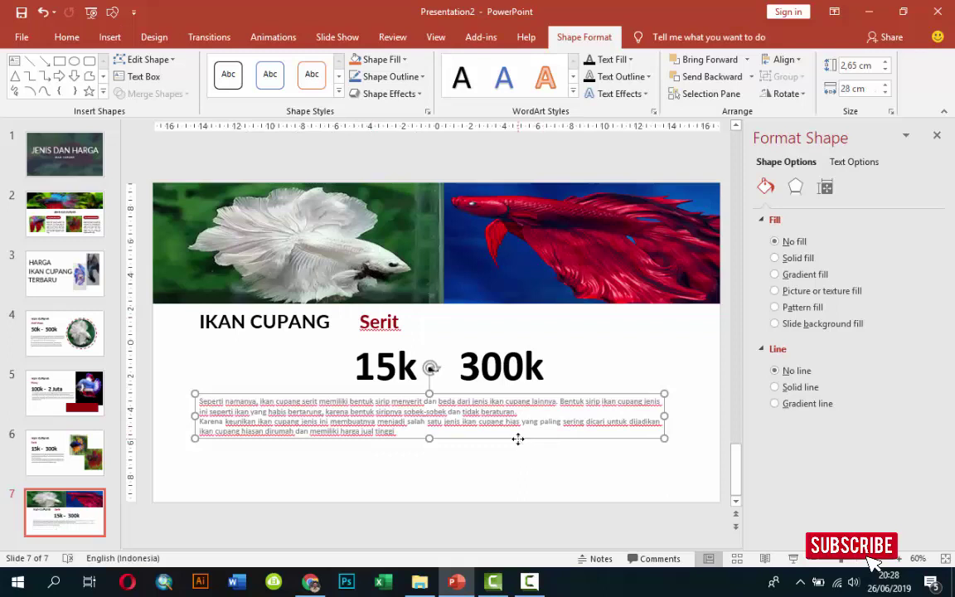
left_click_drag(517, 438, 531, 473)
left_click(67, 37)
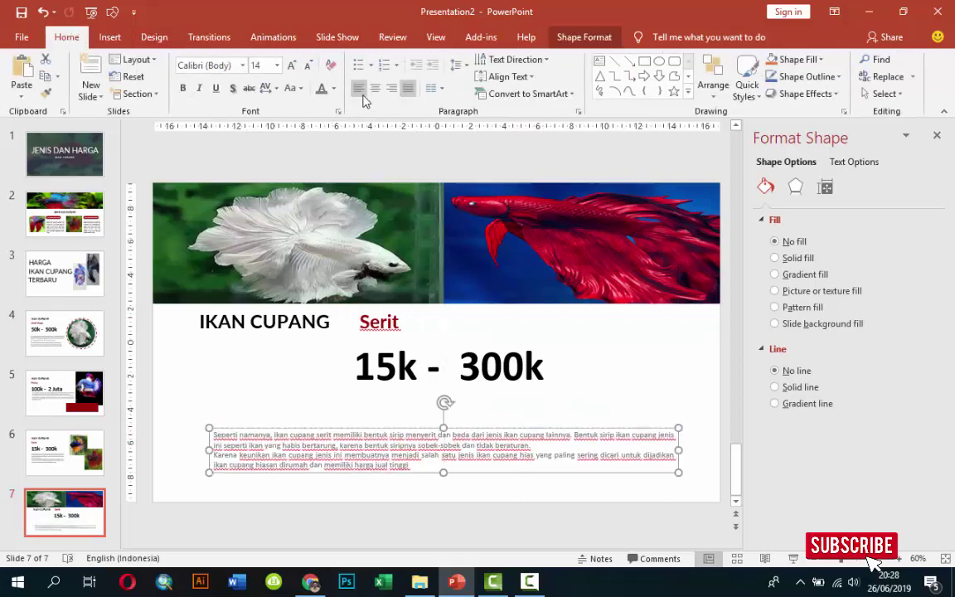
left_click(374, 88)
Move the price down, delete the Serit label, and centre the IKAN CUPANG title above the price.
left_click(429, 358)
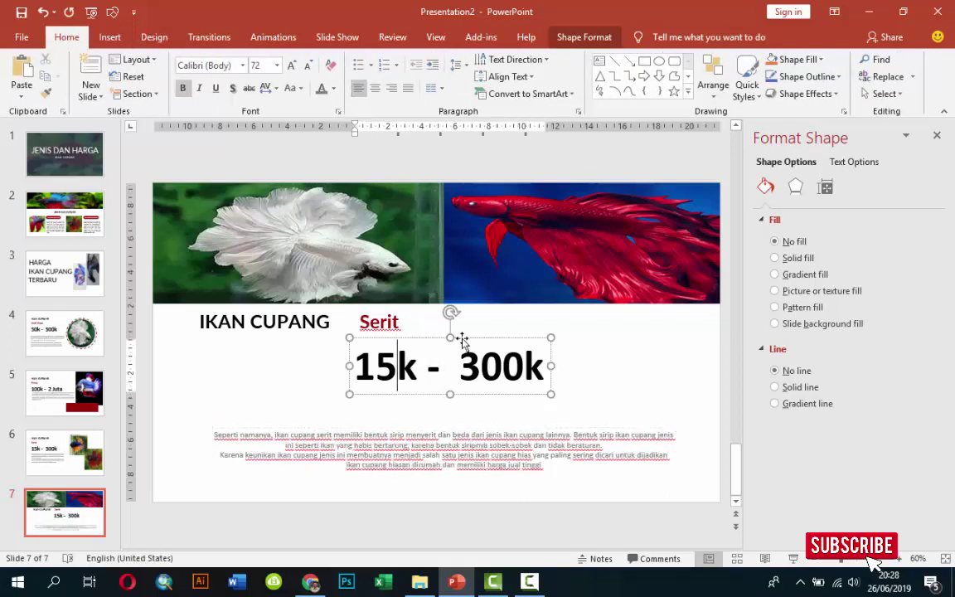
left_click_drag(462, 340, 468, 375)
left_click(380, 317)
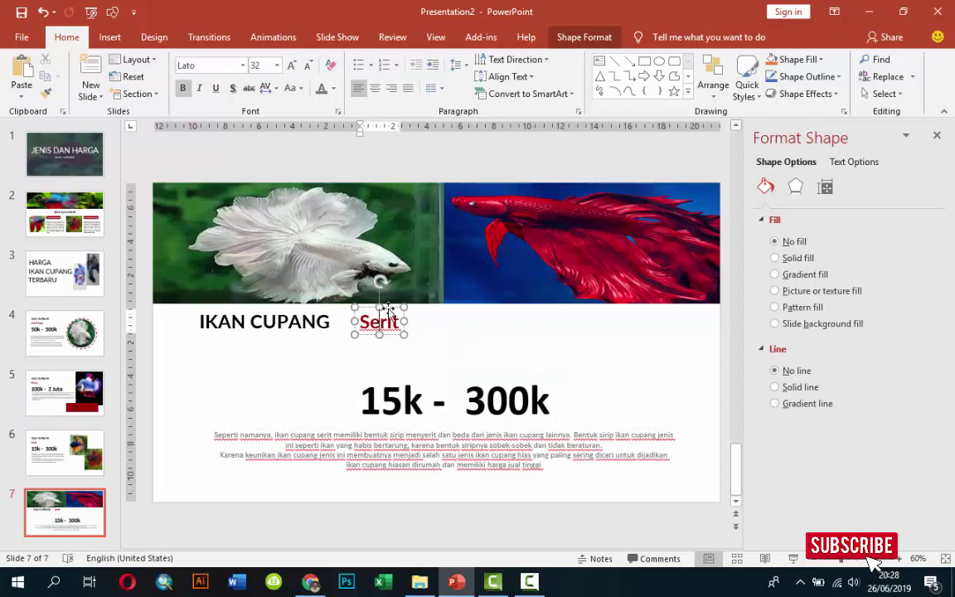
left_click(388, 308)
key("Delete")
left_click(265, 322)
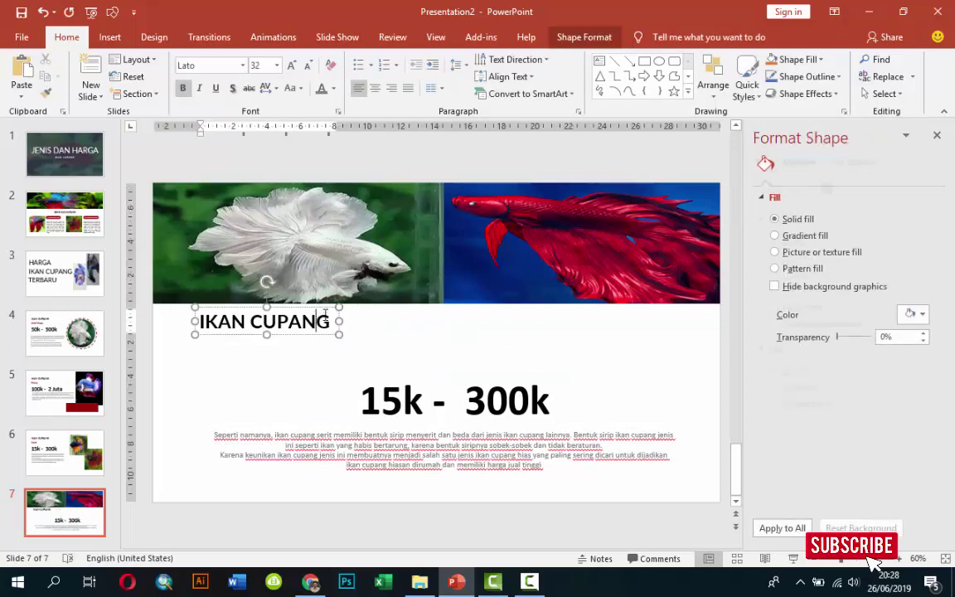
left_click_drag(328, 308, 445, 327)
Add 'Slayer' in red after IKAN CUPANG in the title and re-centre the title.
left_click(462, 342)
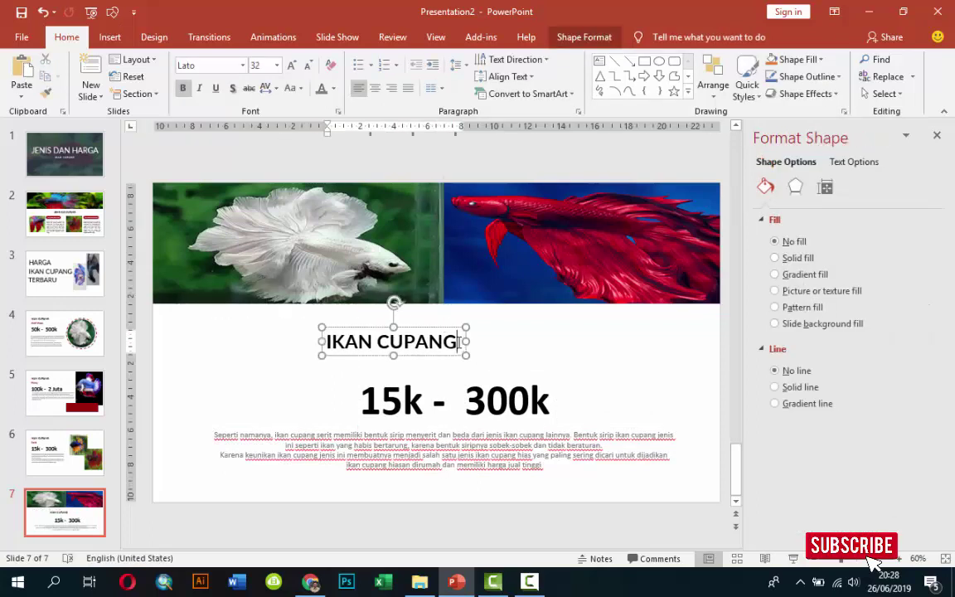
type(" slayer")
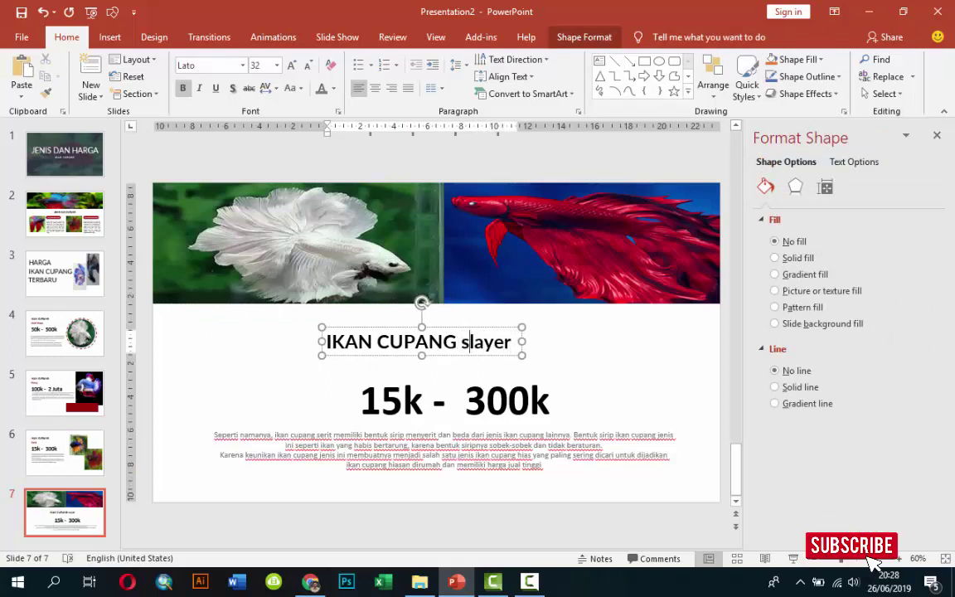
key("BackSpace")
type("S")
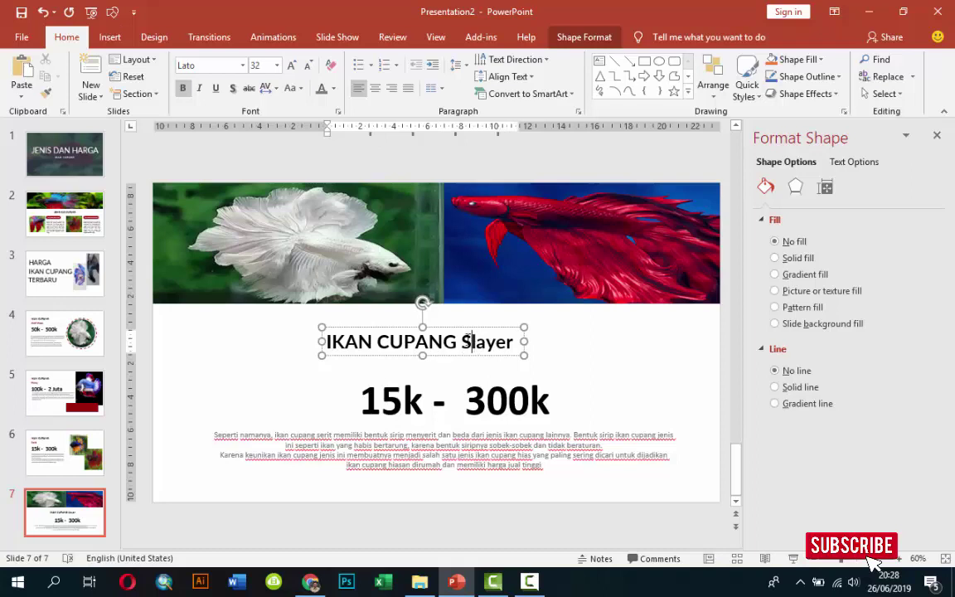
double_click(512, 344)
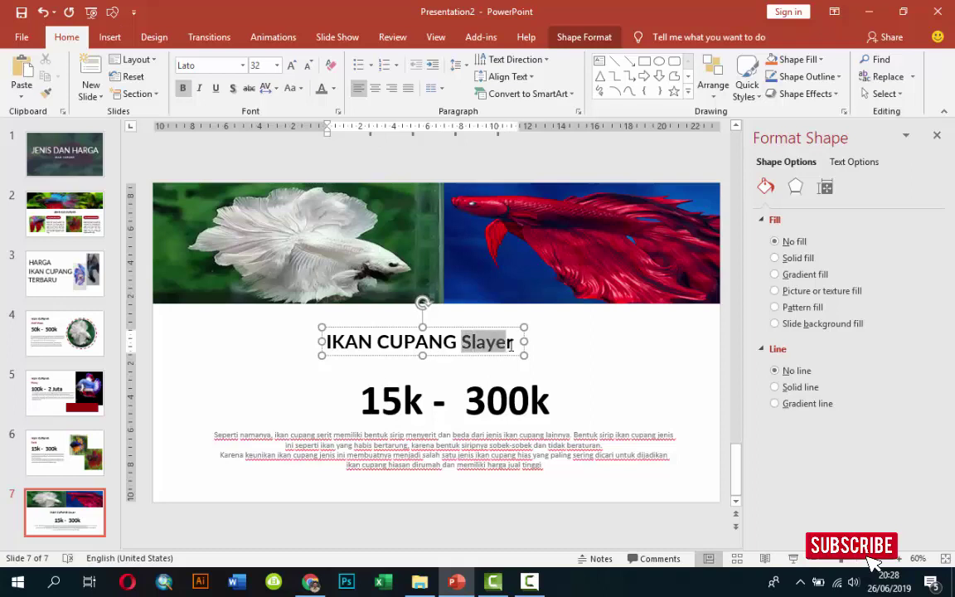
left_click(334, 89)
left_click(323, 233)
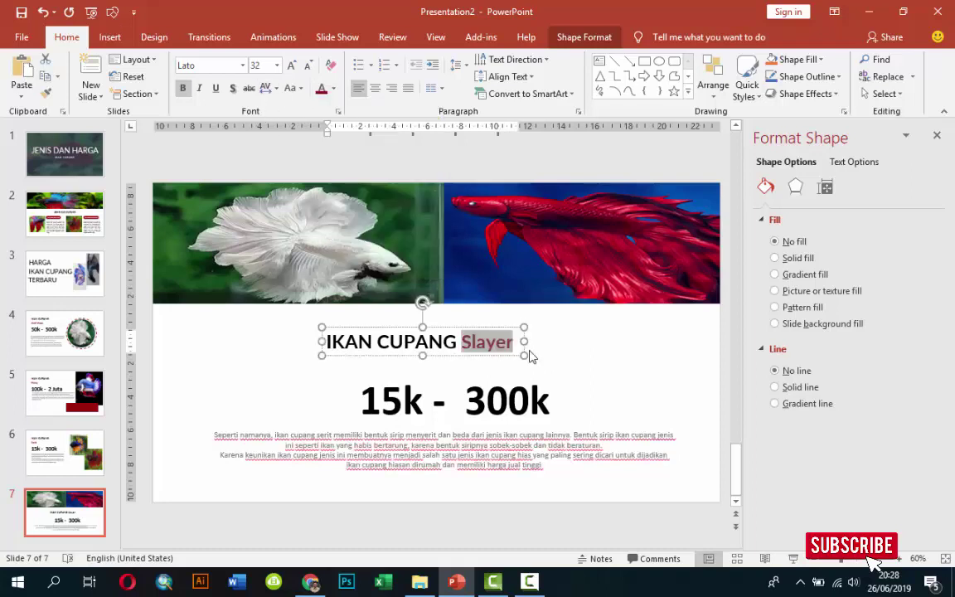
left_click(479, 328)
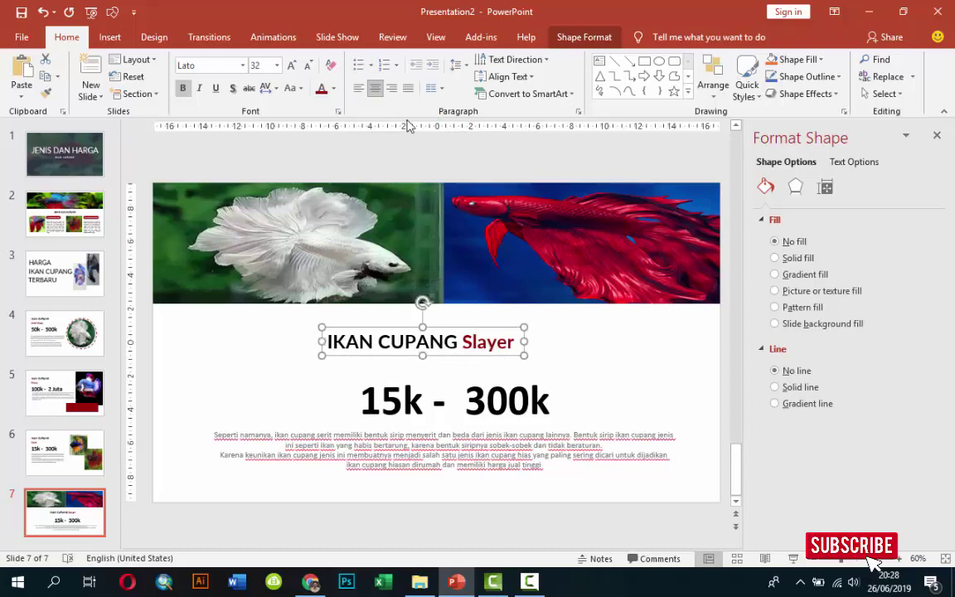
left_click_drag(462, 331, 483, 335)
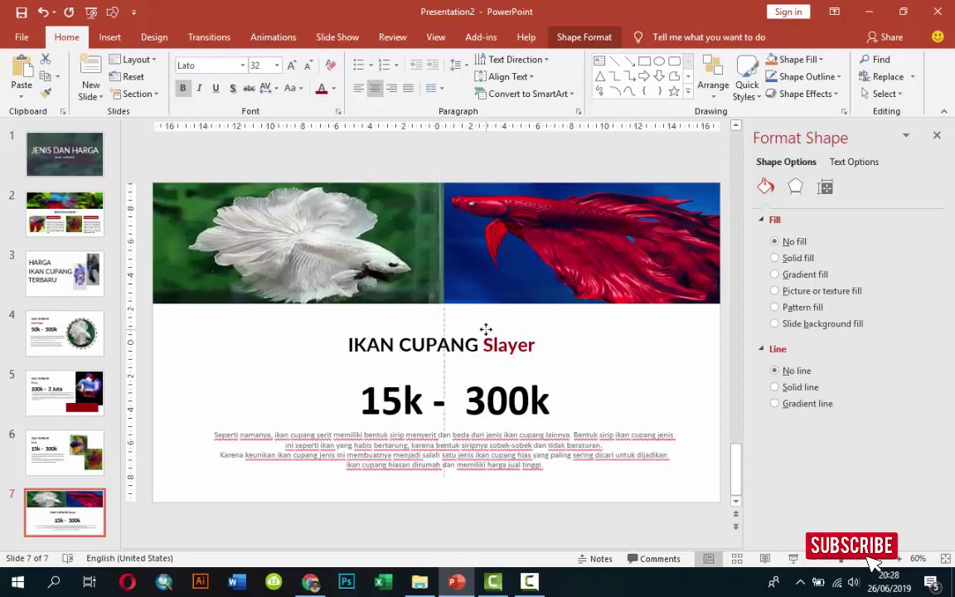
Centre the price box and change the price to 20k - 300k.
left_click(486, 379)
left_click_drag(487, 375, 476, 363)
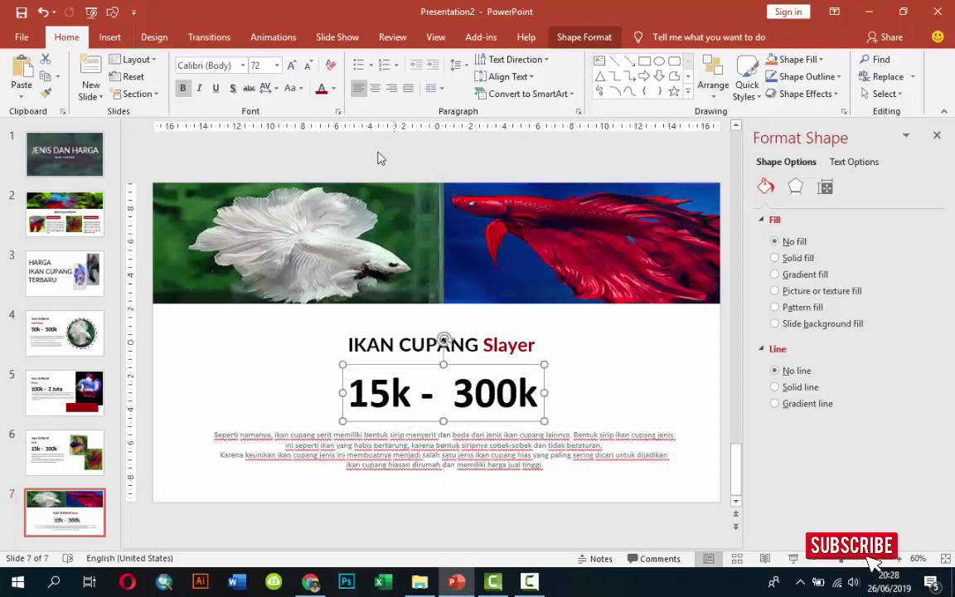
left_click(375, 87)
key("alt+Tab")
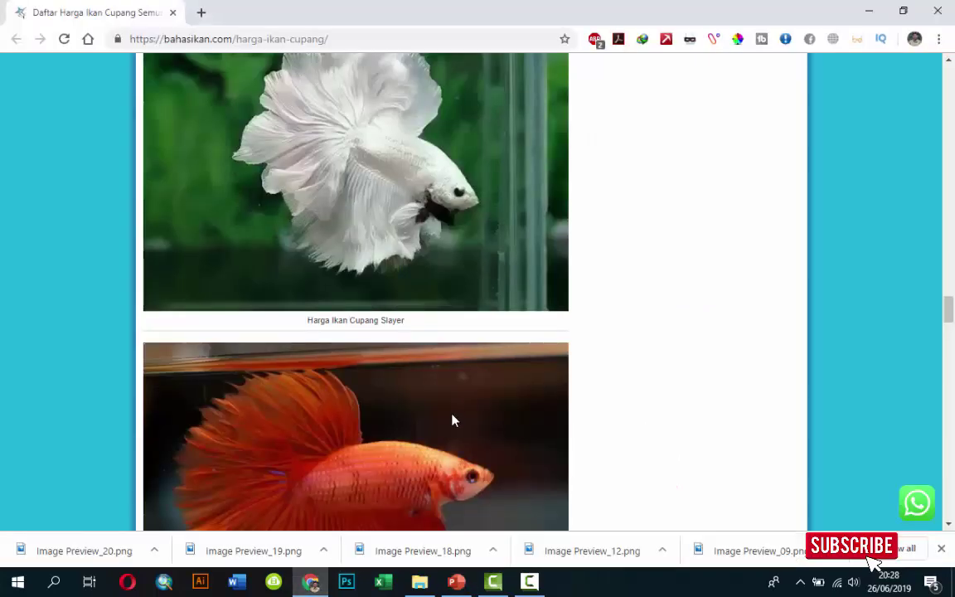
scroll(451, 418, "down", 5)
scroll(455, 414, "down", 3)
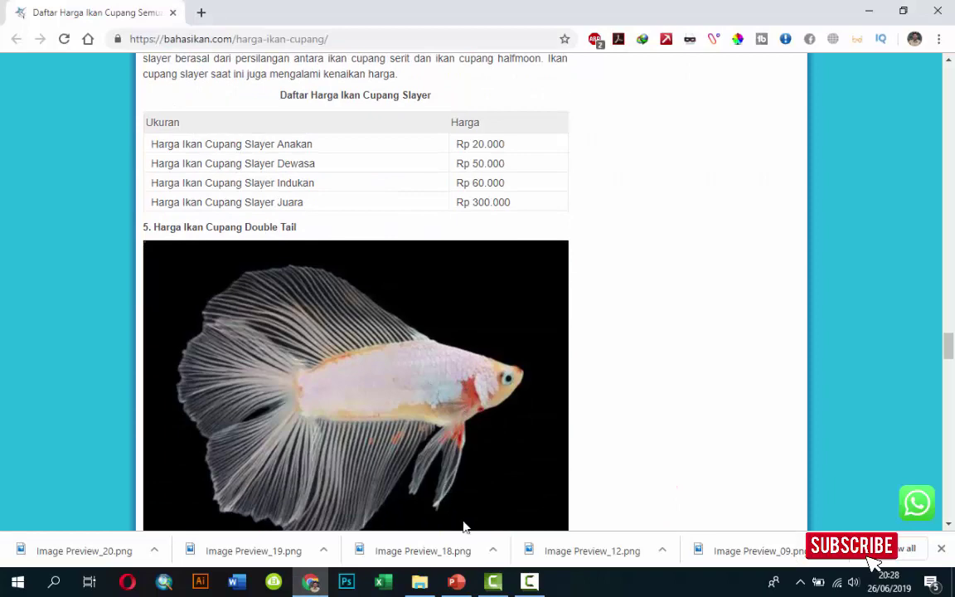
key("alt+Tab")
left_click_drag(348, 393, 390, 392)
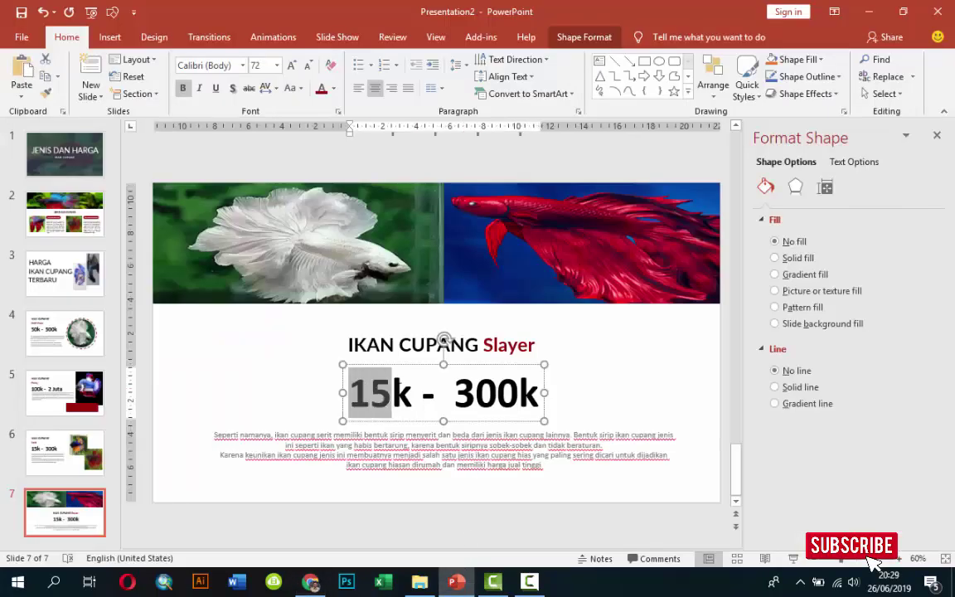
type("20")
left_click(587, 422)
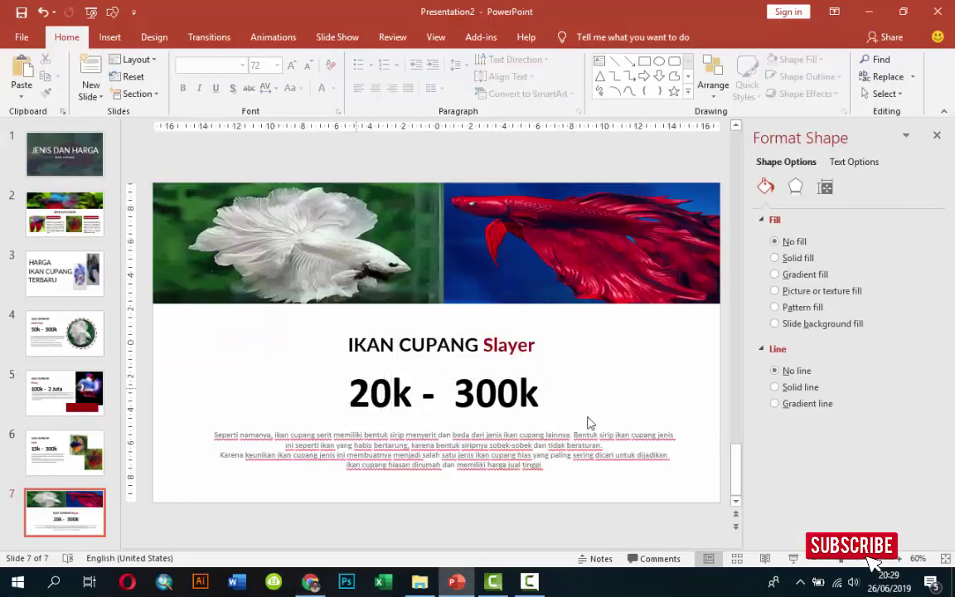
Select both Slayer description paragraphs on the fish price web page.
left_click(571, 428)
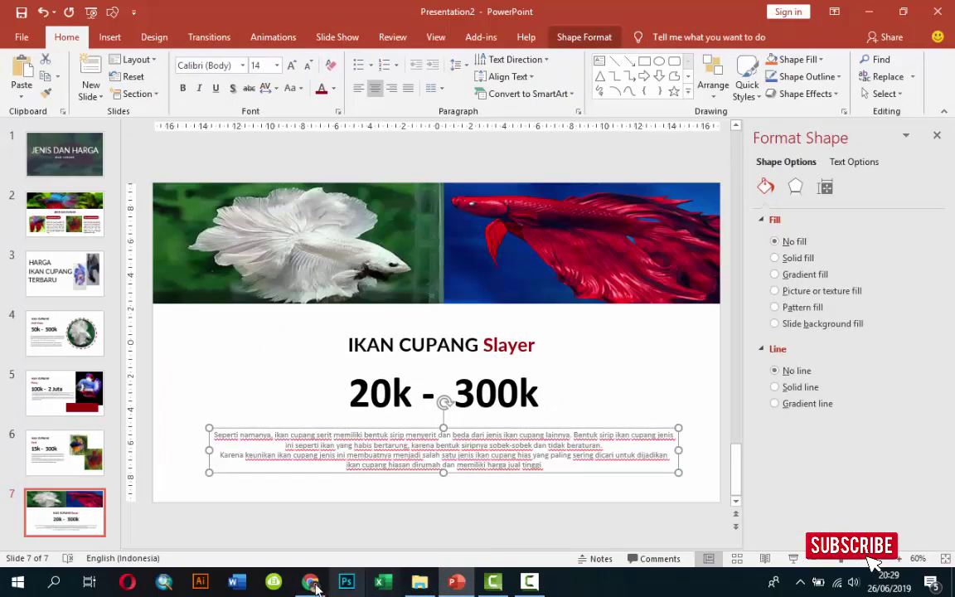
key("alt+Tab")
scroll(286, 356, "down", 5)
scroll(298, 370, "up", 9)
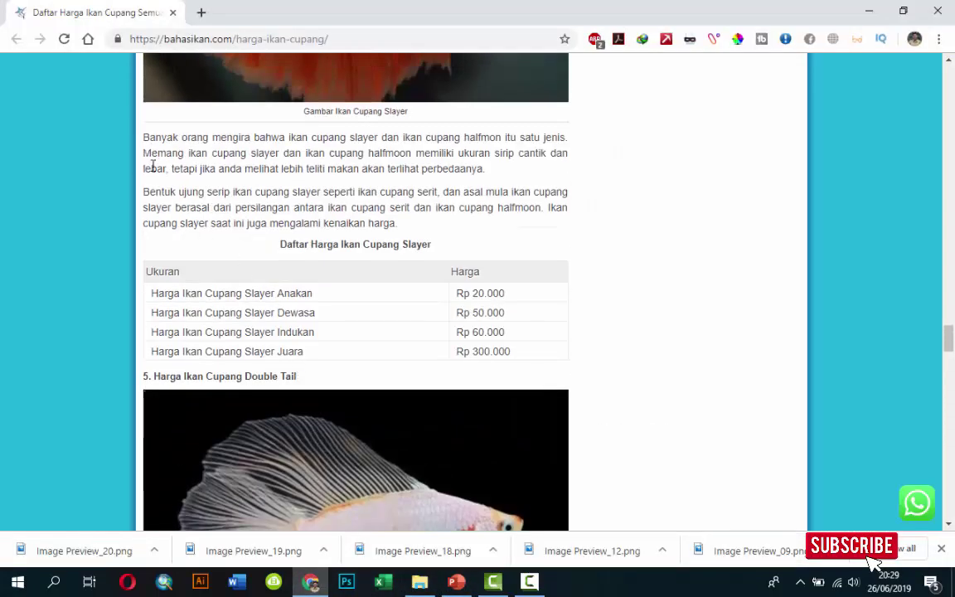
left_click_drag(144, 139, 404, 226)
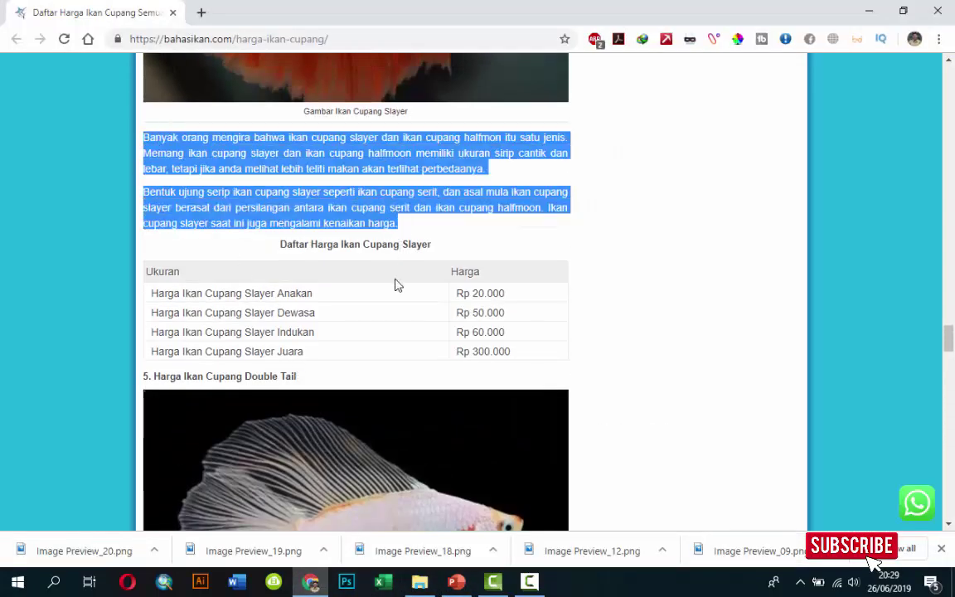
left_click(451, 583)
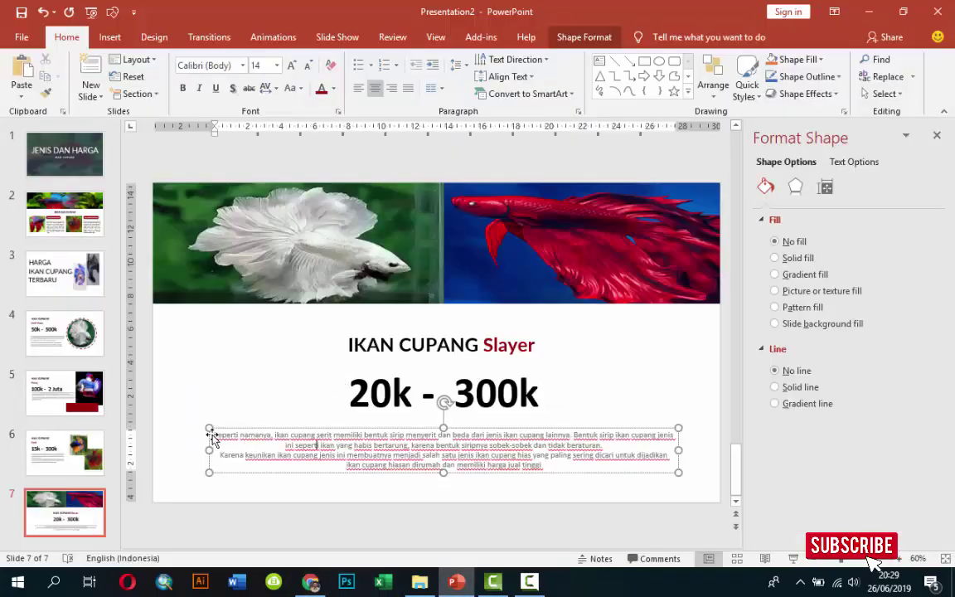
Paste the Slayer paragraphs over slide 7's description, centred, 14 pt and grey, nudged slightly up.
mouse_move(217, 434)
left_mouse_down()
mouse_move(638, 455)
mouse_move(555, 466)
left_mouse_up()
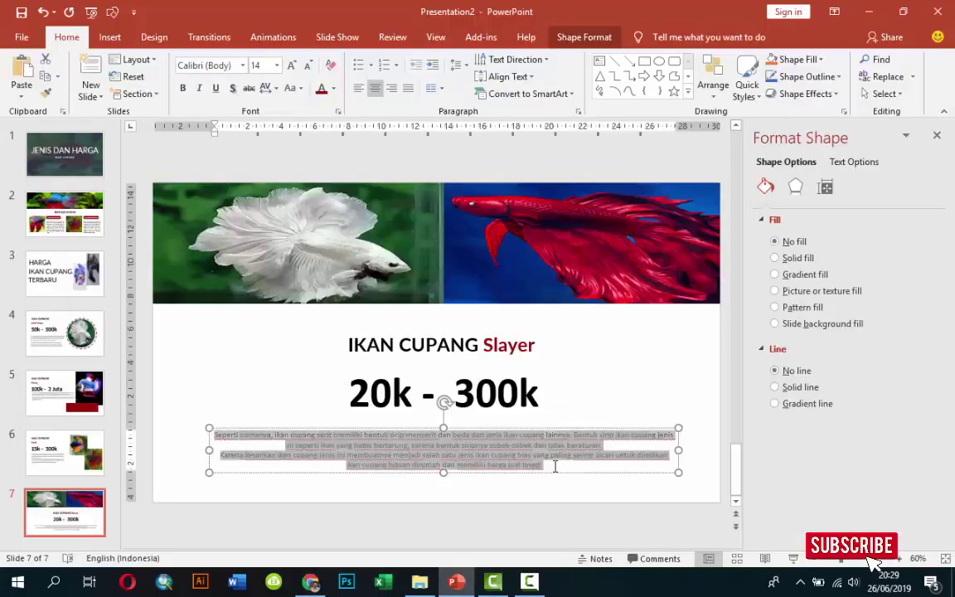
key("ctrl+v")
left_click(552, 432)
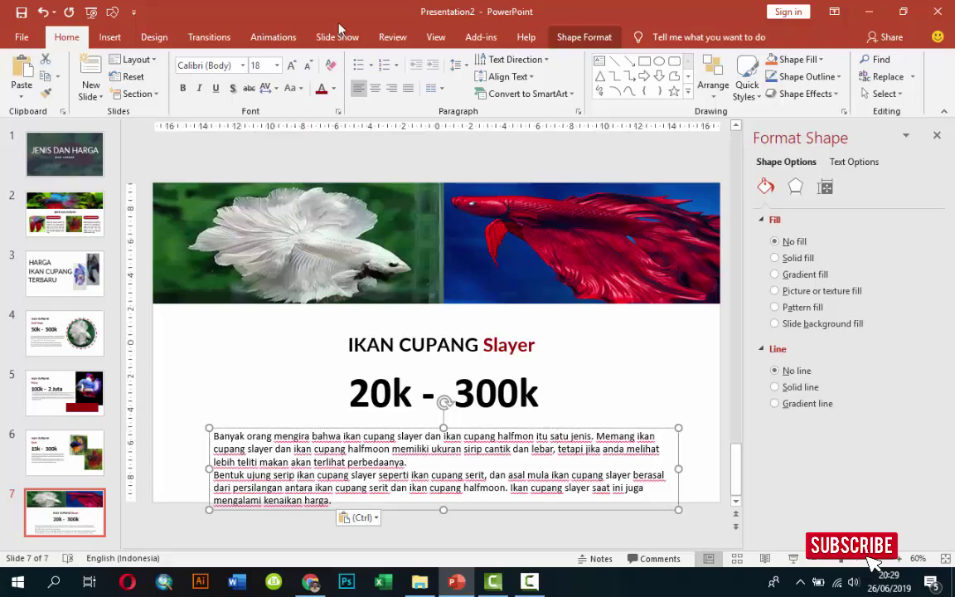
left_click(375, 88)
left_click(243, 64)
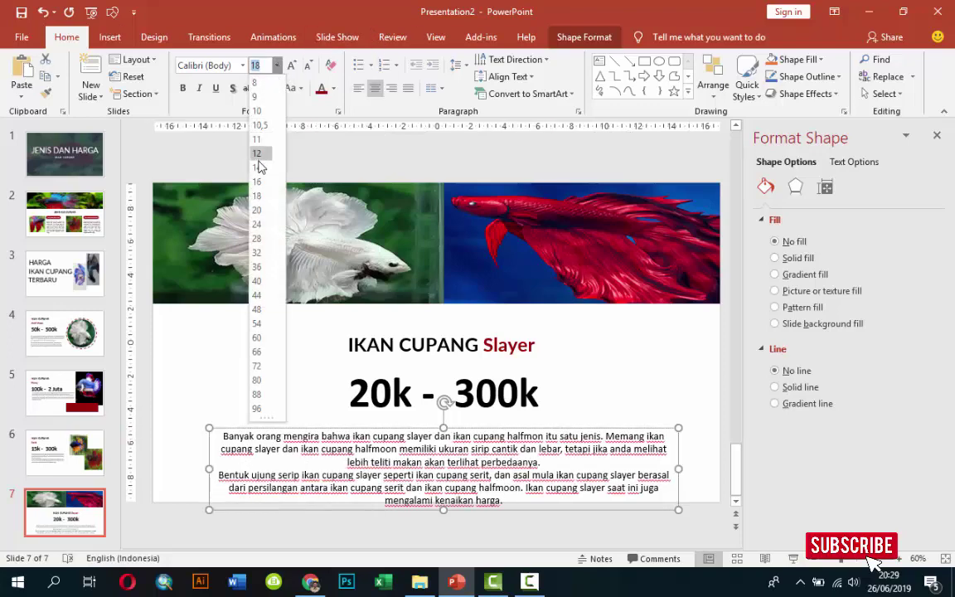
left_click(253, 158)
left_click(333, 88)
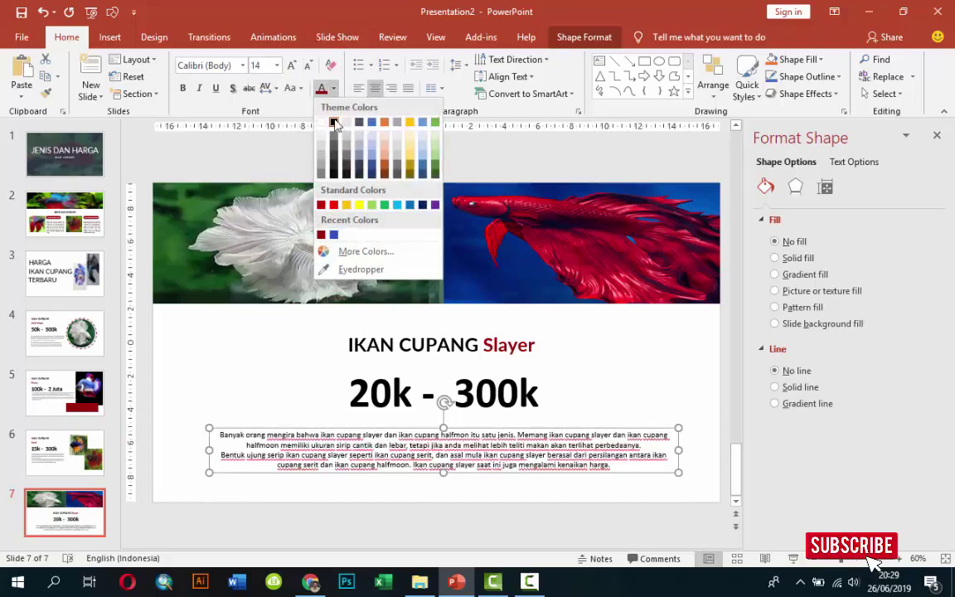
left_click(345, 163)
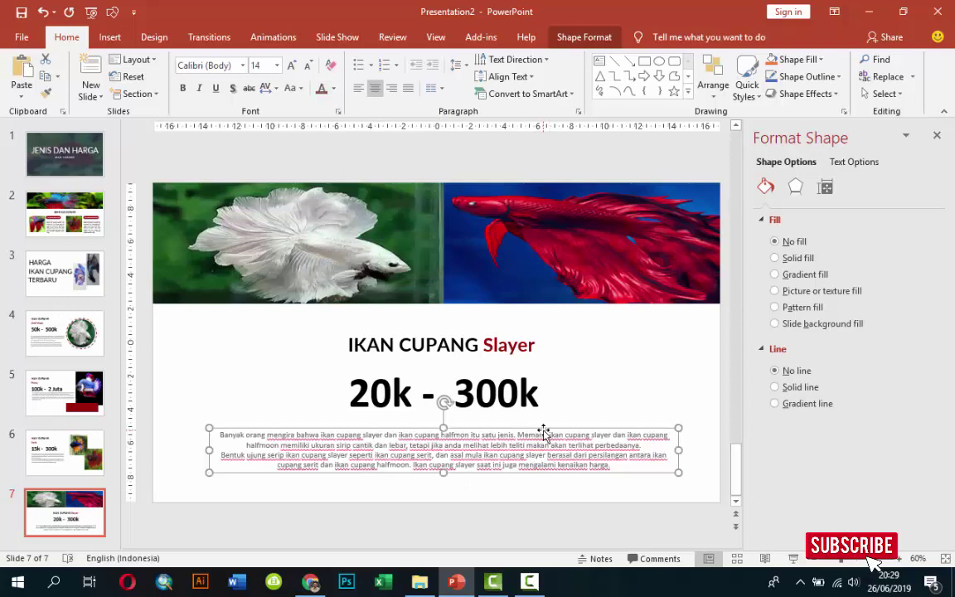
left_click_drag(543, 432, 548, 425)
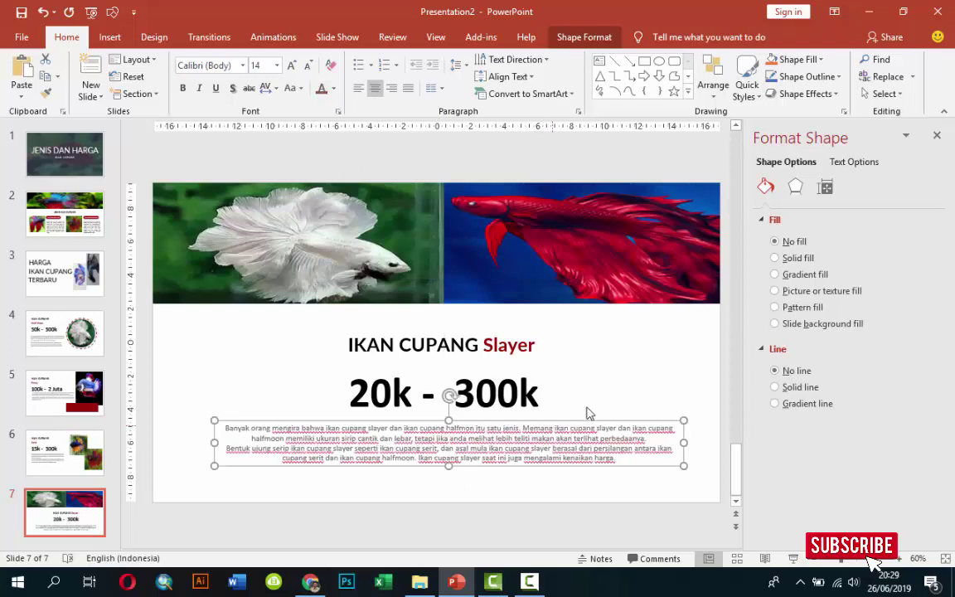
left_click(634, 384)
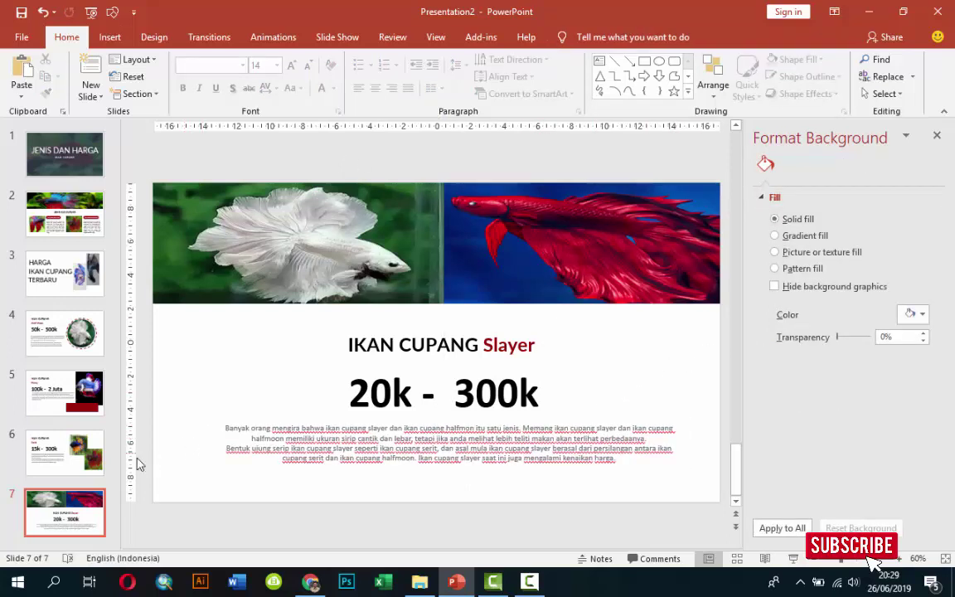
Scroll the fish-price web page to the Double Tail prices, then return to the presentation.
left_click(310, 582)
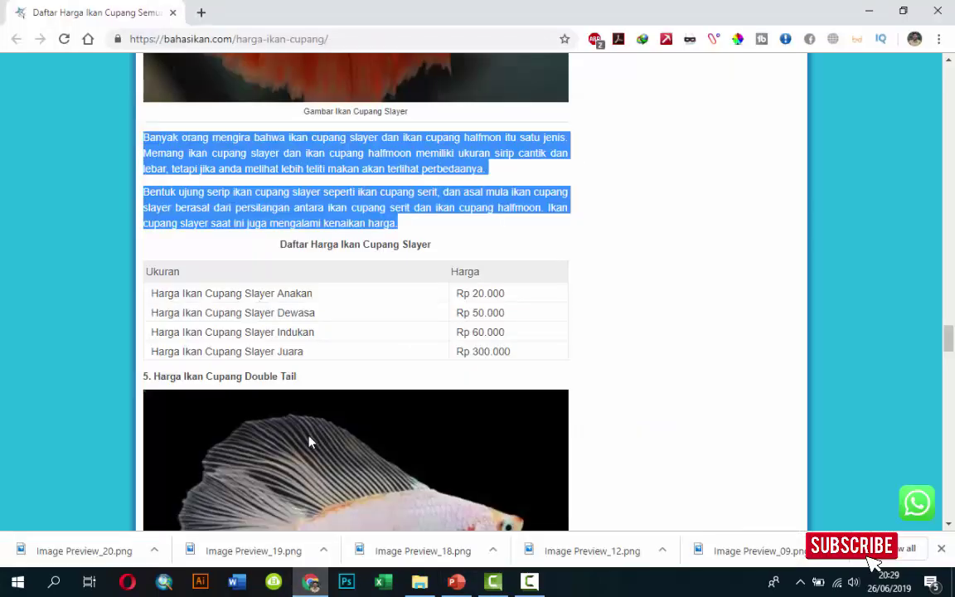
scroll(308, 441, "down", 2)
scroll(311, 433, "down", 2)
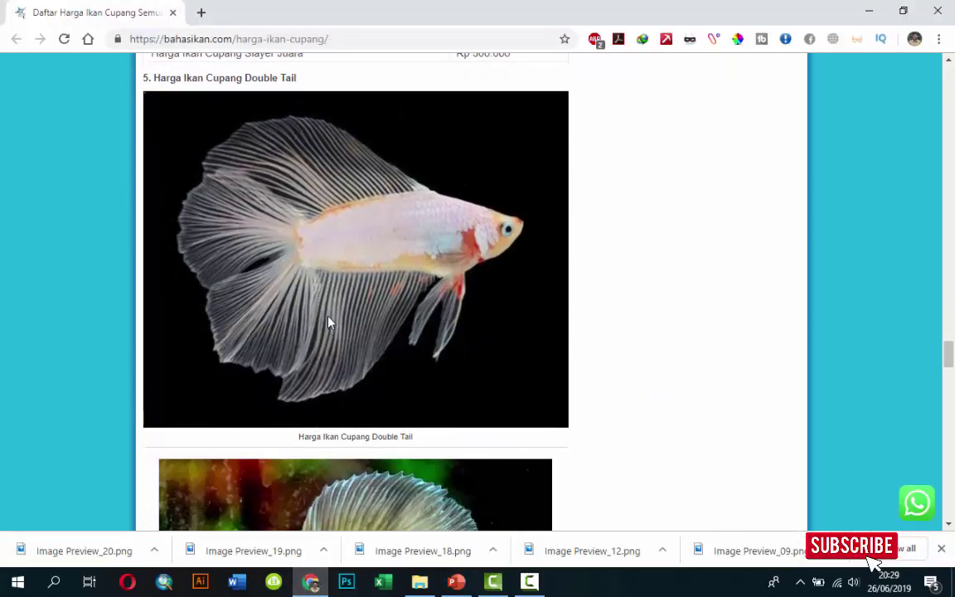
scroll(329, 321, "down", 3)
scroll(328, 322, "down", 4)
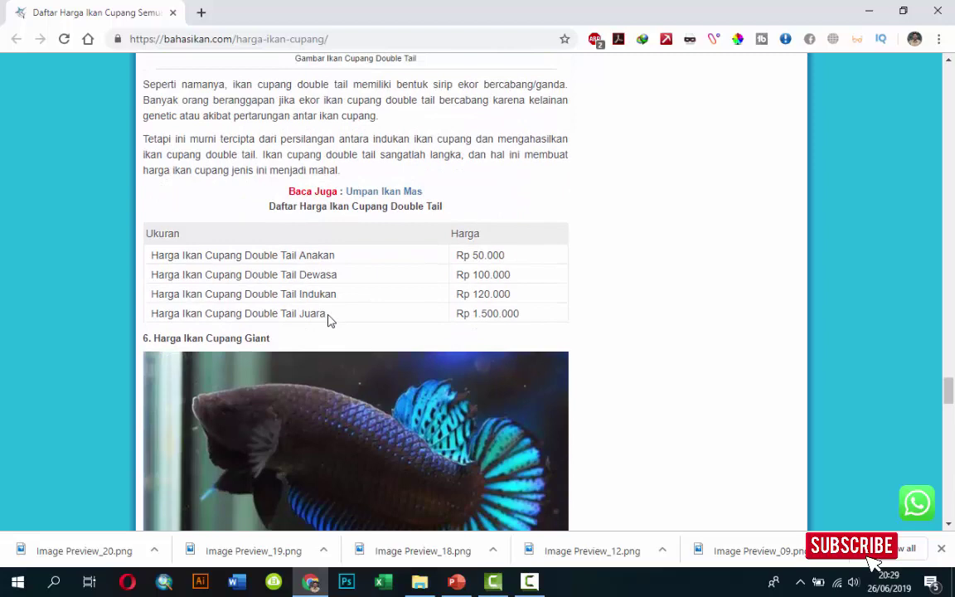
scroll(328, 322, "down", 3)
scroll(330, 323, "up", 1)
scroll(330, 323, "up", 4)
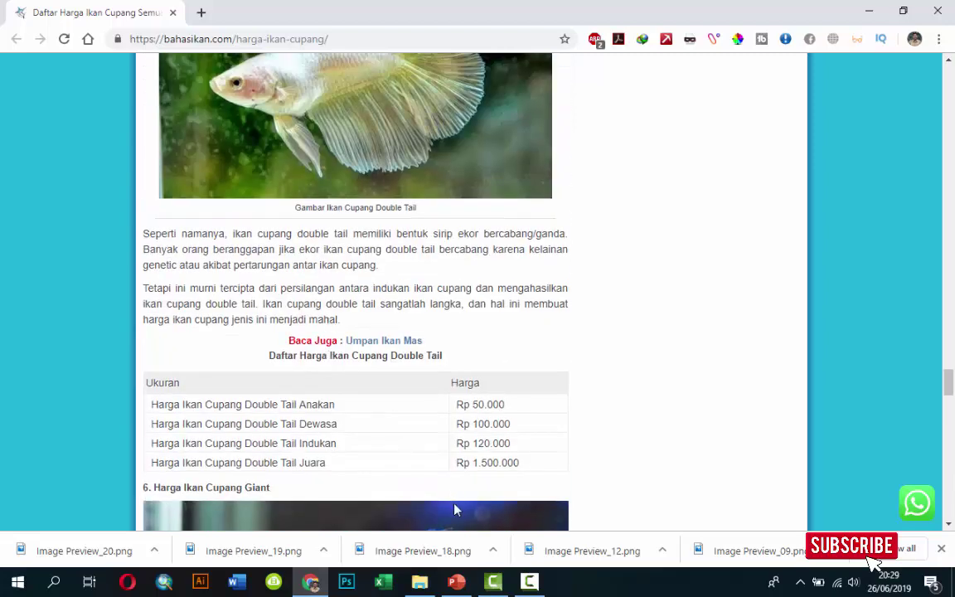
left_click(456, 582)
Duplicate slide 7 as slide 8, then delete both betta pictures from slide 7.
right_click(56, 512)
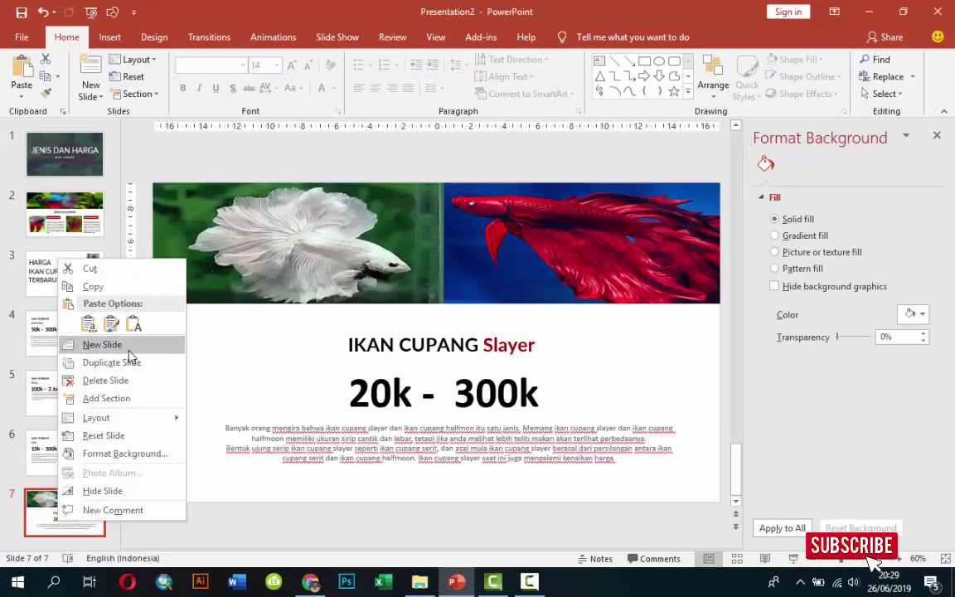
left_click(126, 362)
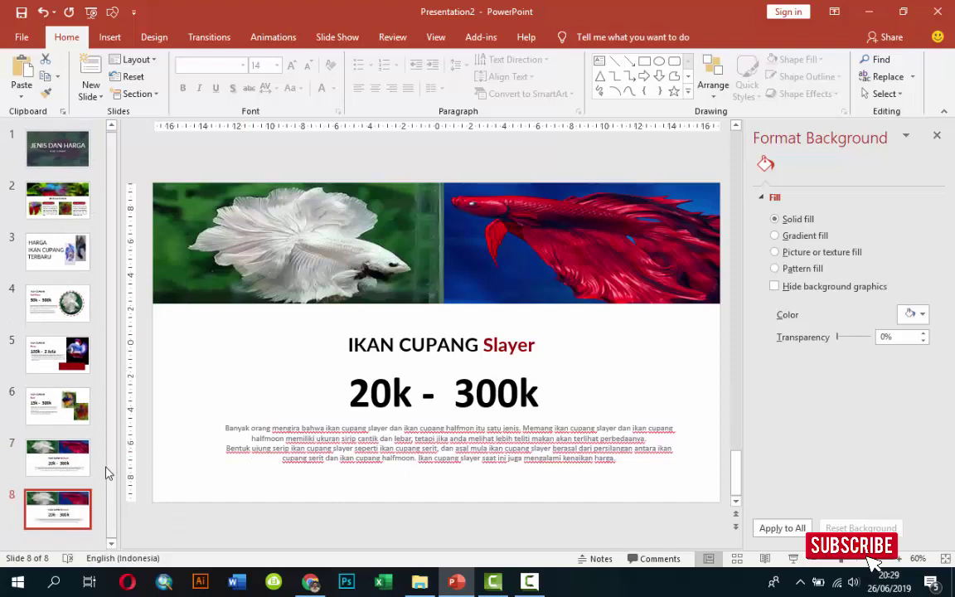
left_click(57, 457)
left_click(253, 247)
key("Delete")
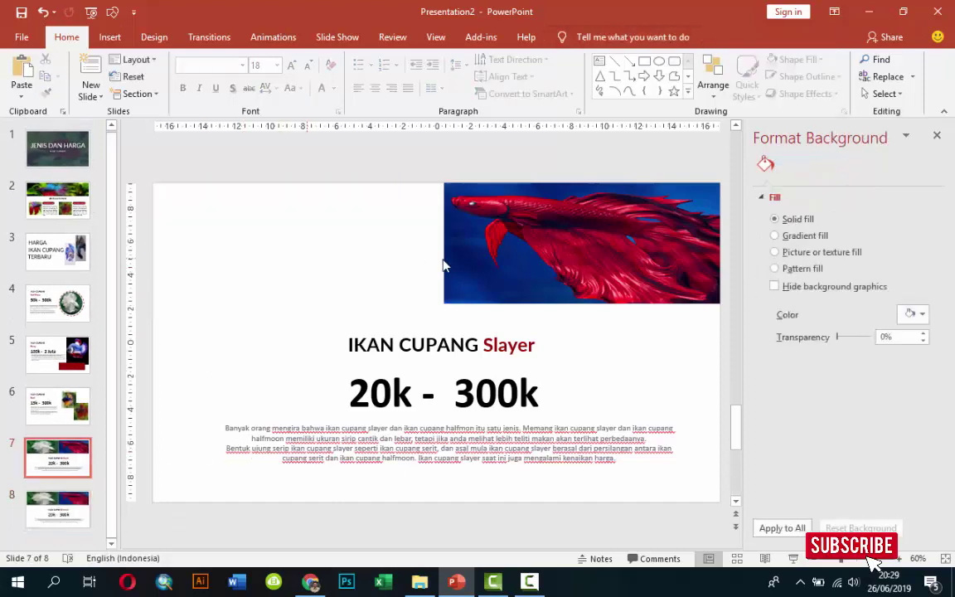
left_click(447, 251)
key("Delete")
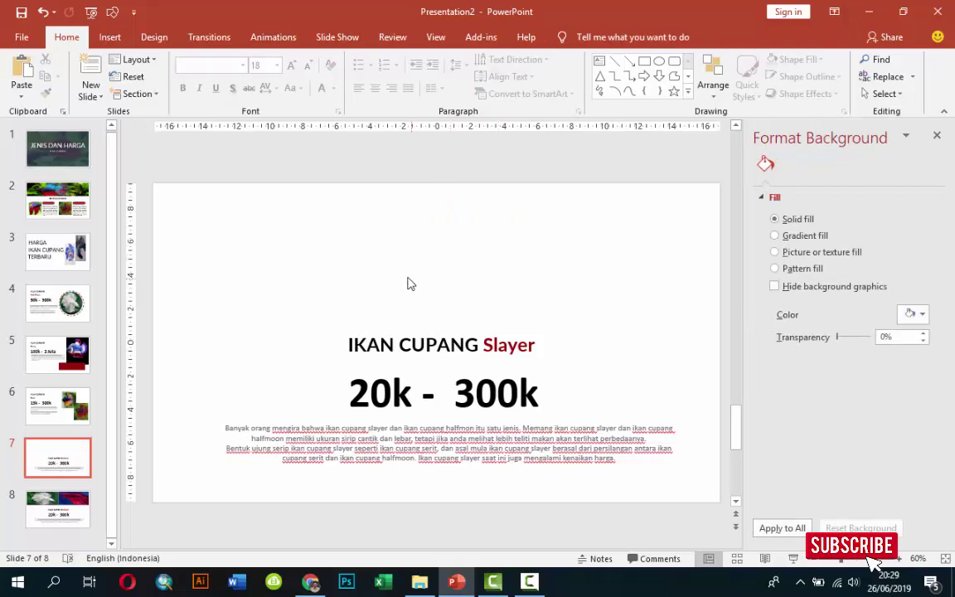
Draw a blue square at slide 7's top-left and enlarge it to 11.18 cm.
left_click(109, 36)
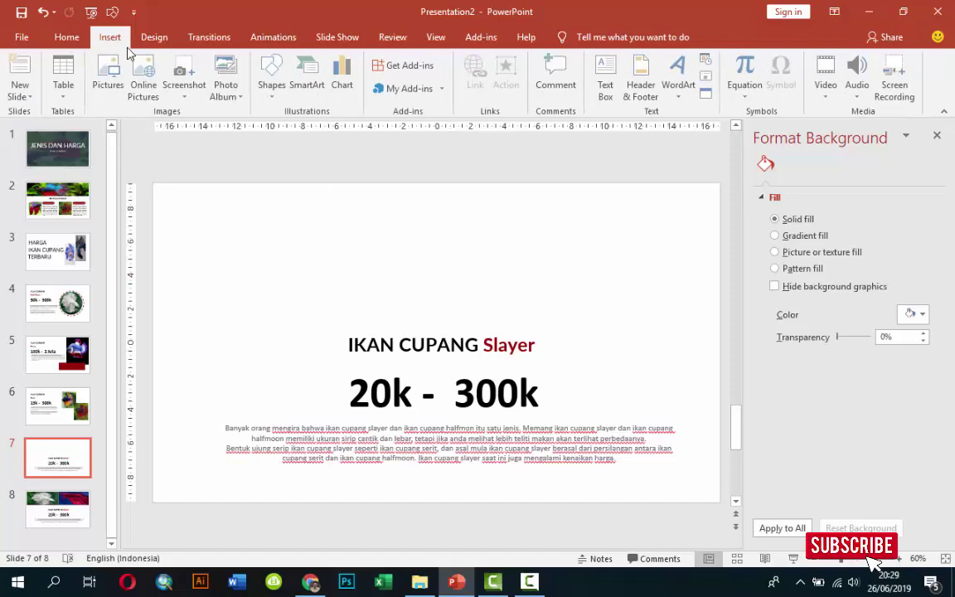
left_click(274, 77)
left_click(314, 129)
left_click_drag(248, 215, 387, 321)
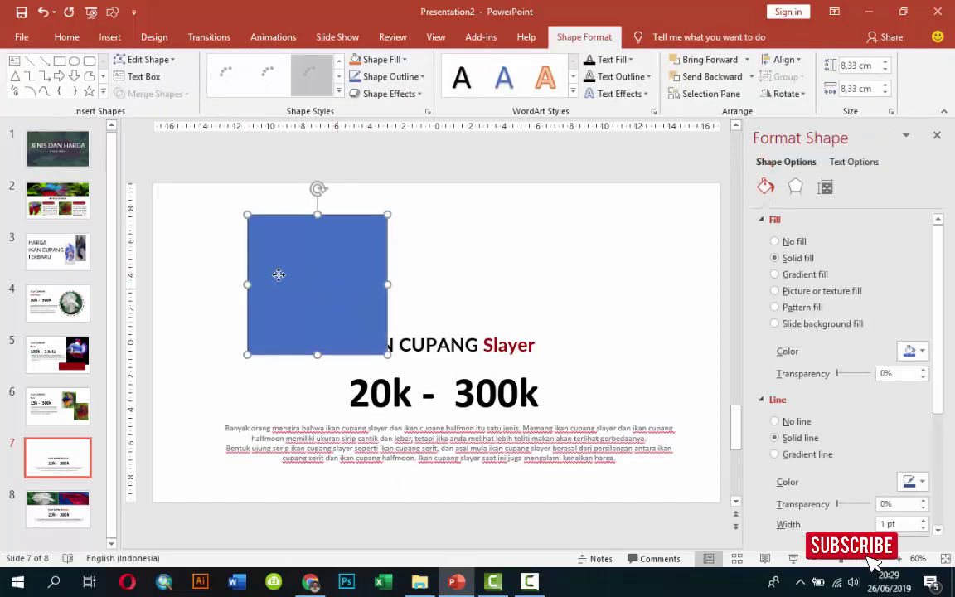
left_click_drag(335, 294, 248, 268)
left_click_drag(300, 329, 349, 378)
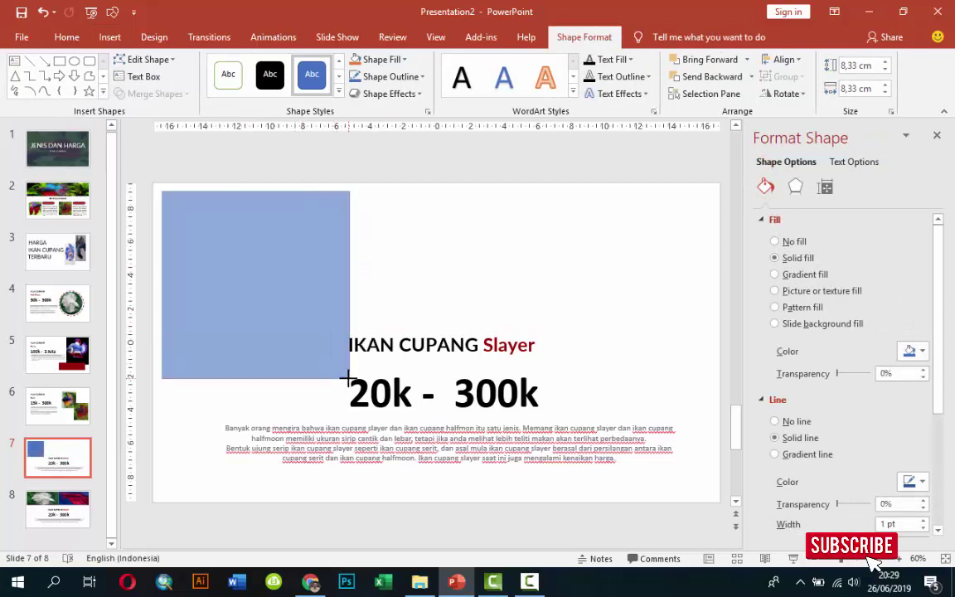
Move the IKAN CUPANG Slayer title right and down, and remove the square's outline.
left_click(397, 347)
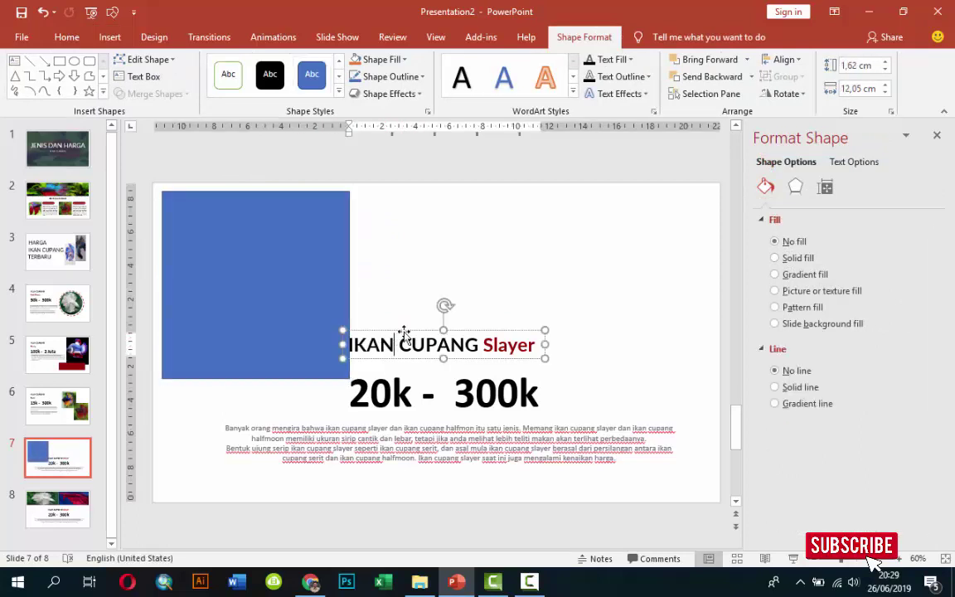
mouse_move(404, 333)
left_mouse_down()
mouse_move(453, 341)
mouse_move(508, 378)
left_mouse_up()
left_click(408, 385)
left_click(342, 326)
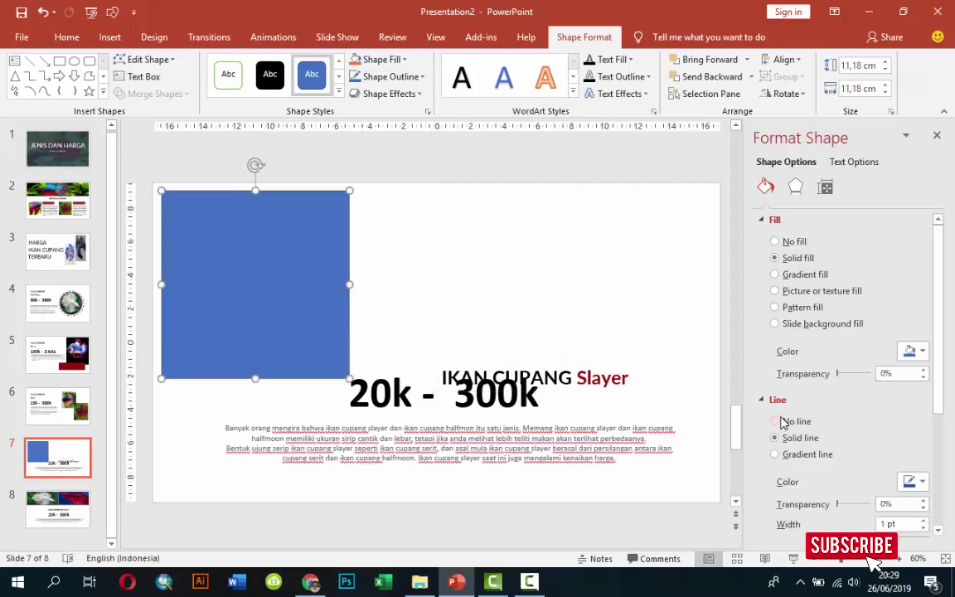
left_click(782, 422)
Place a copy of the square at the lower right, shrunk to 6.42 cm.
mouse_move(342, 317)
left_mouse_down()
mouse_move(492, 375)
mouse_move(675, 293)
mouse_move(663, 410)
mouse_move(672, 390)
mouse_move(541, 356)
mouse_move(658, 377)
mouse_move(664, 401)
left_mouse_up()
mouse_move(517, 308)
left_mouse_down()
mouse_move(613, 400)
mouse_move(599, 389)
left_mouse_up()
left_click(370, 323)
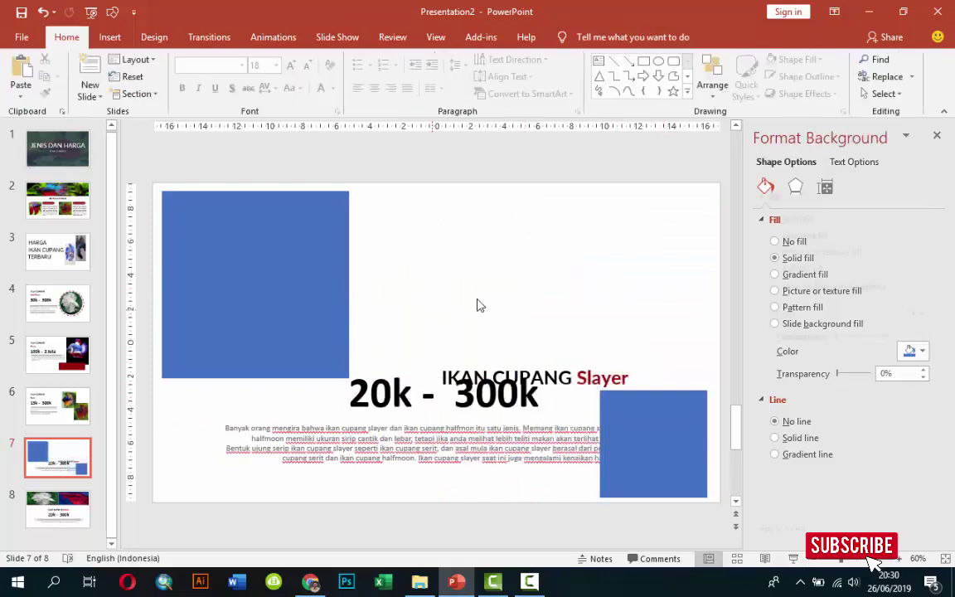
left_click(314, 254)
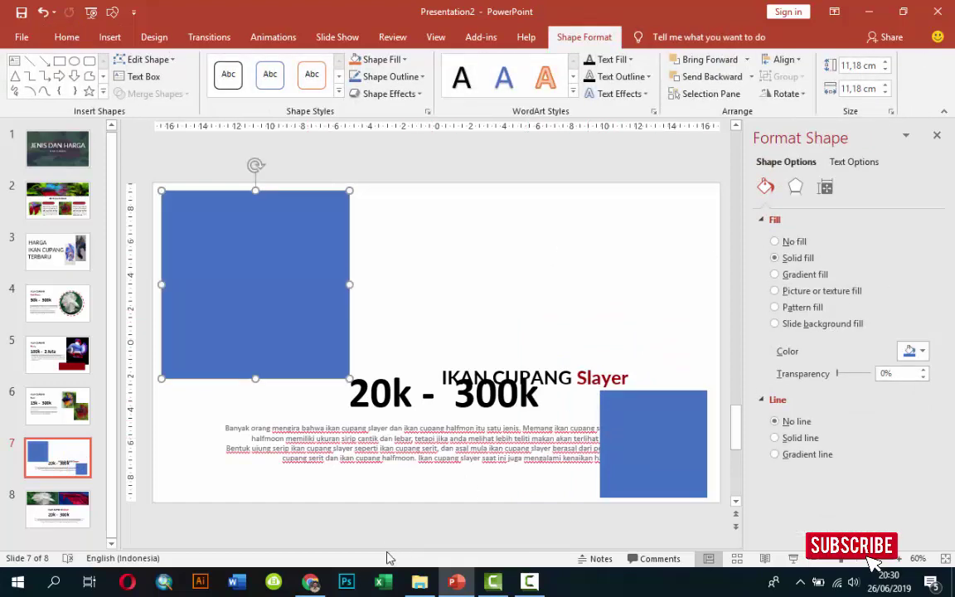
Look over the Double Tail fish photos on the web page, then return to the slide.
left_click(310, 581)
scroll(388, 334, "up", 5)
scroll(388, 333, "up", 1)
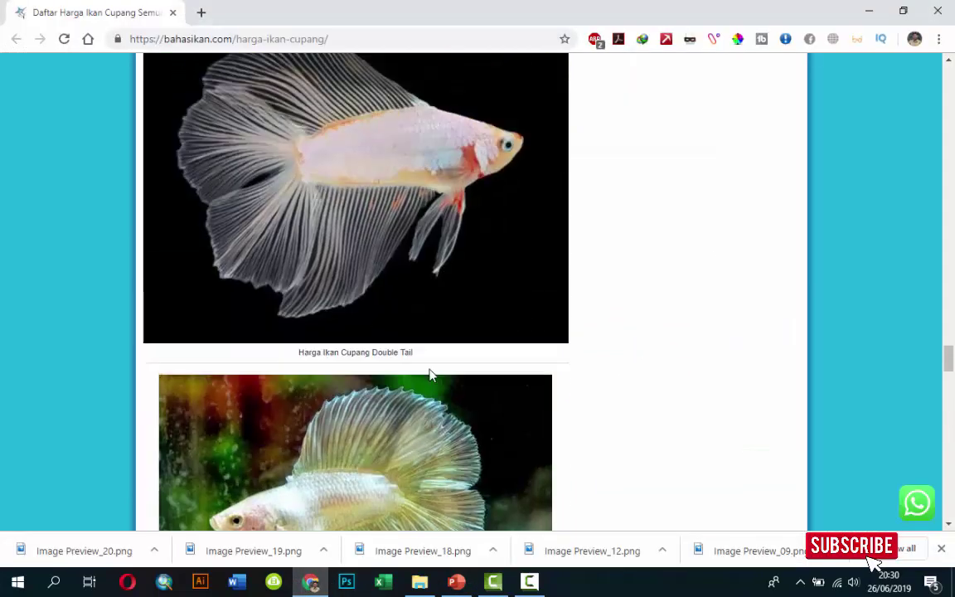
scroll(431, 376, "up", 2)
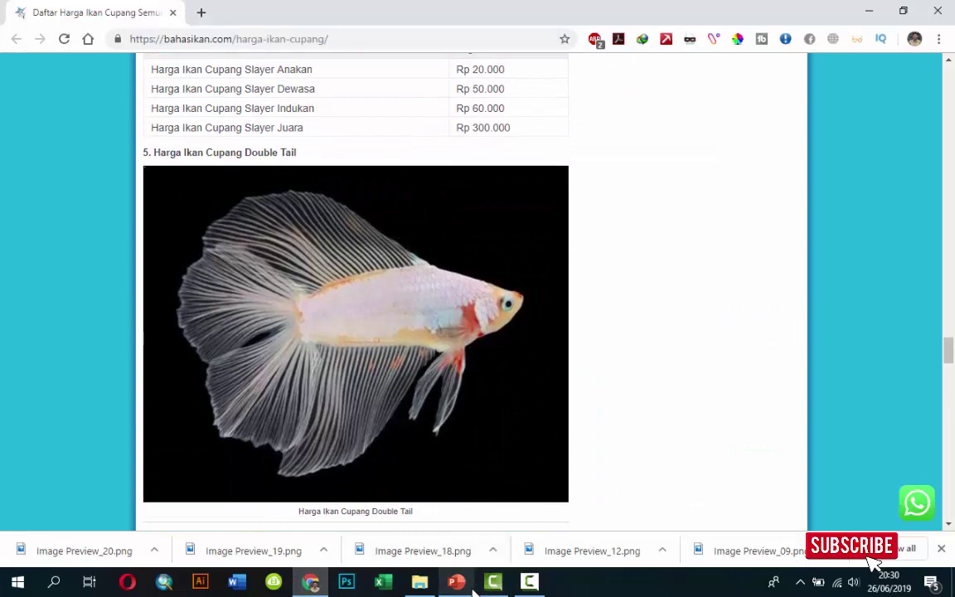
left_click(458, 583)
Fill the left square with the double tail2 picture.
left_click(797, 291)
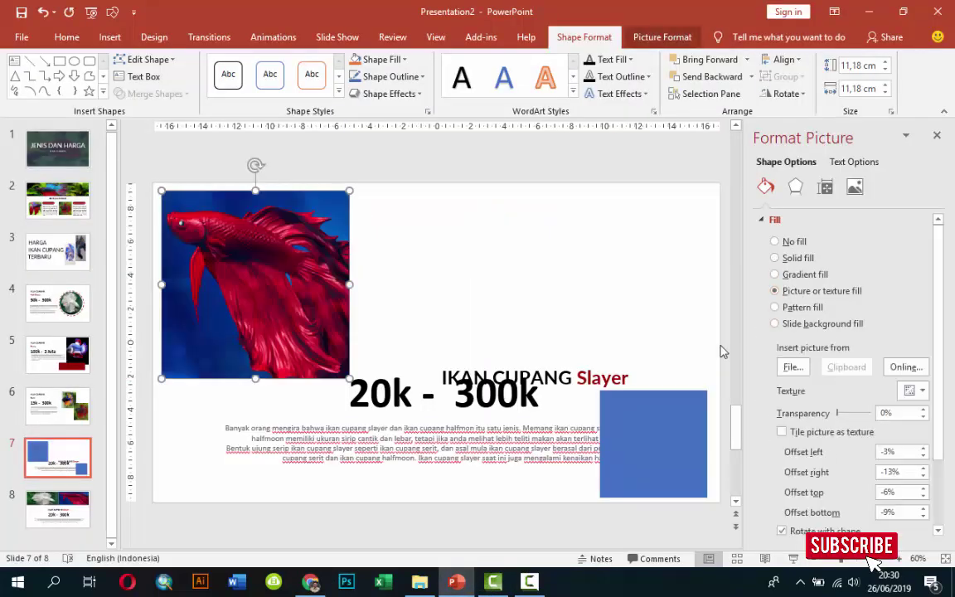
left_click(790, 367)
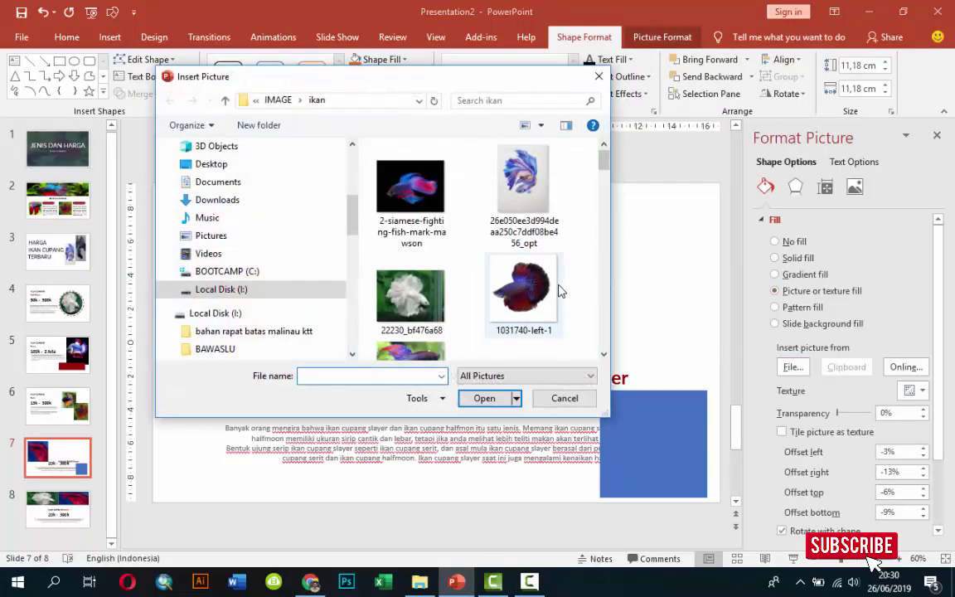
scroll(557, 288, "down", 3)
left_click(527, 317)
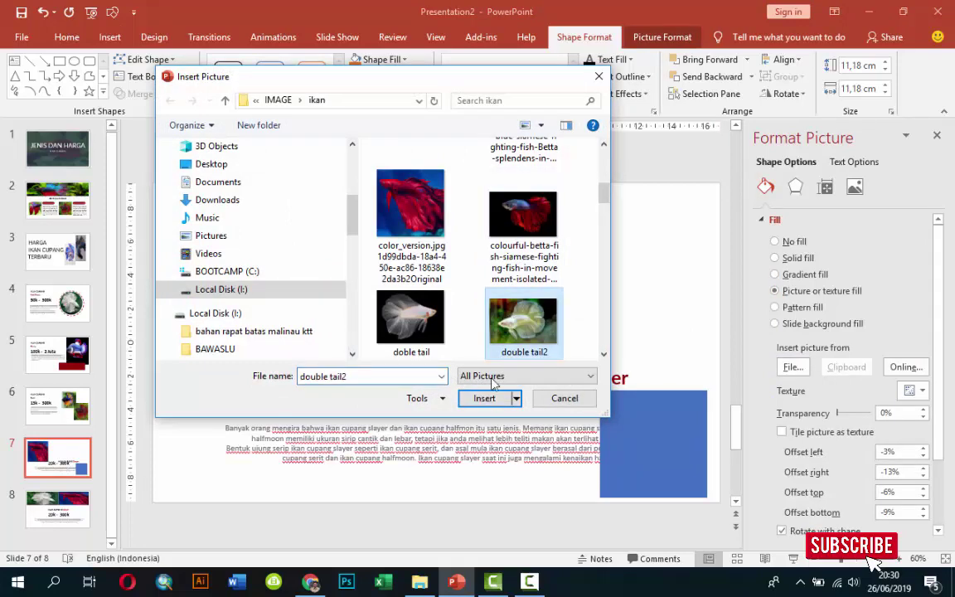
left_click(484, 397)
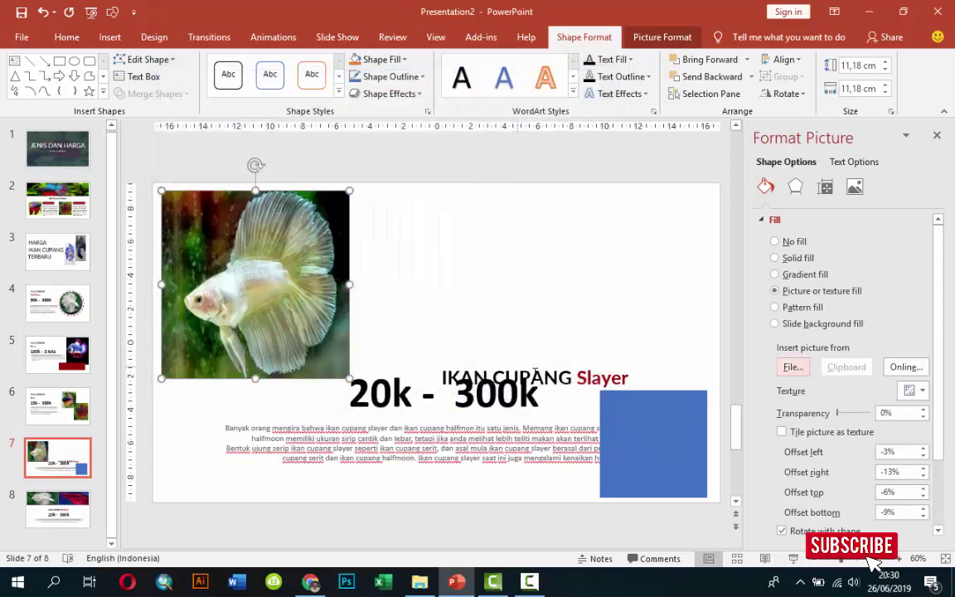
Fill the bottom-right square with the Ikan-Cupang-Halfmoon picture.
left_click(630, 414)
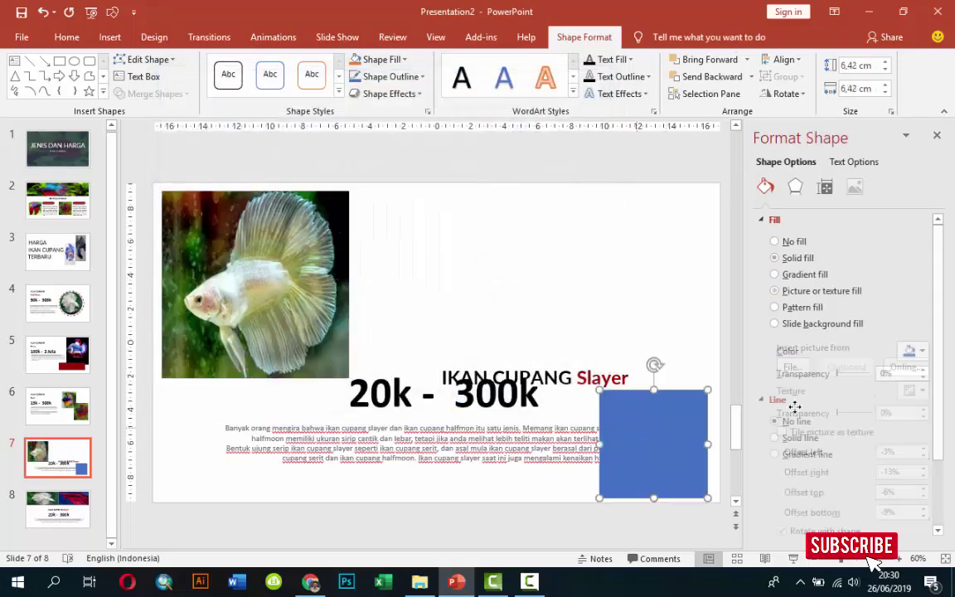
left_click(812, 292)
left_click(792, 366)
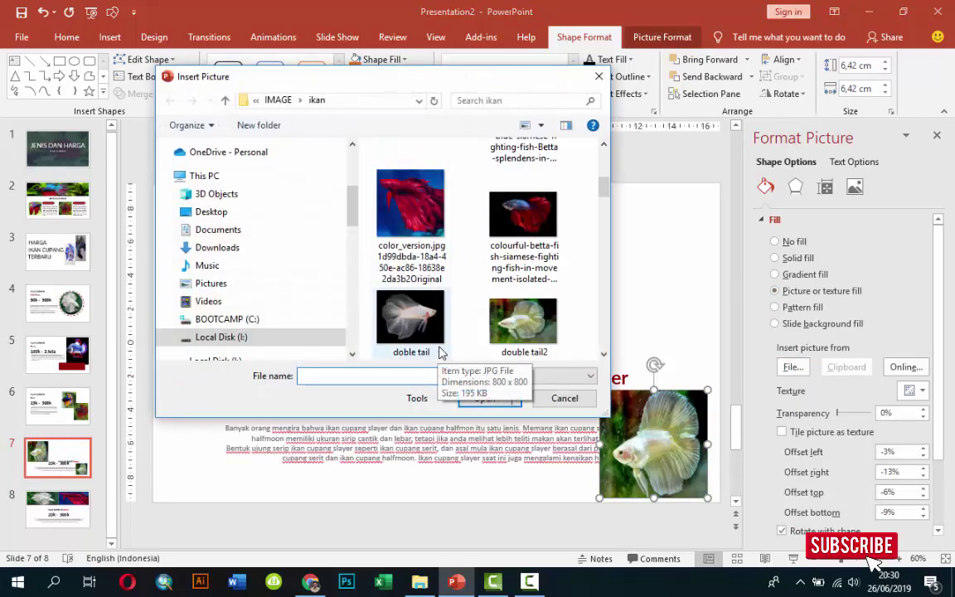
scroll(439, 348, "down", 3)
scroll(445, 337, "down", 2)
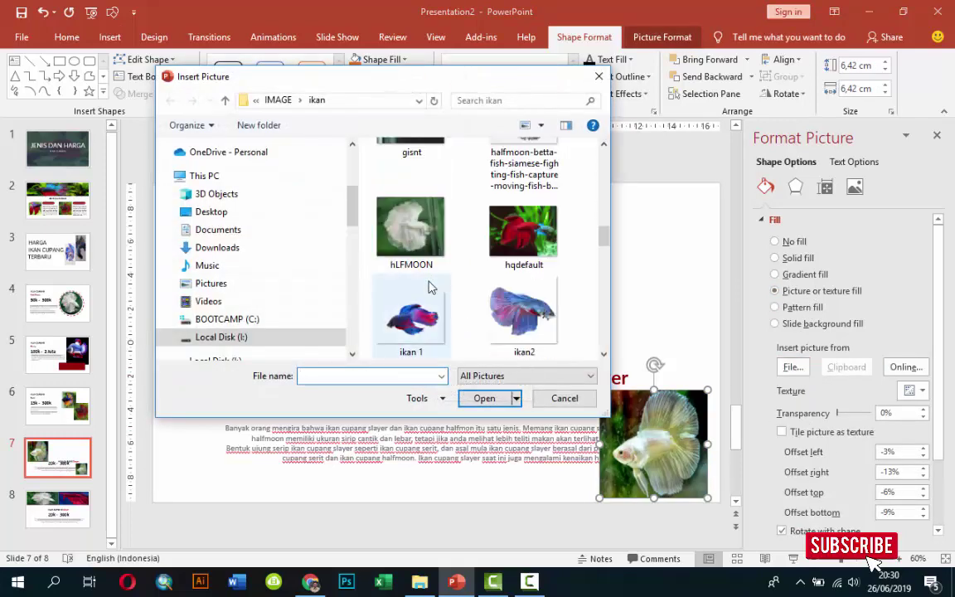
scroll(430, 286, "down", 2)
scroll(441, 281, "down", 2)
scroll(531, 280, "down", 2)
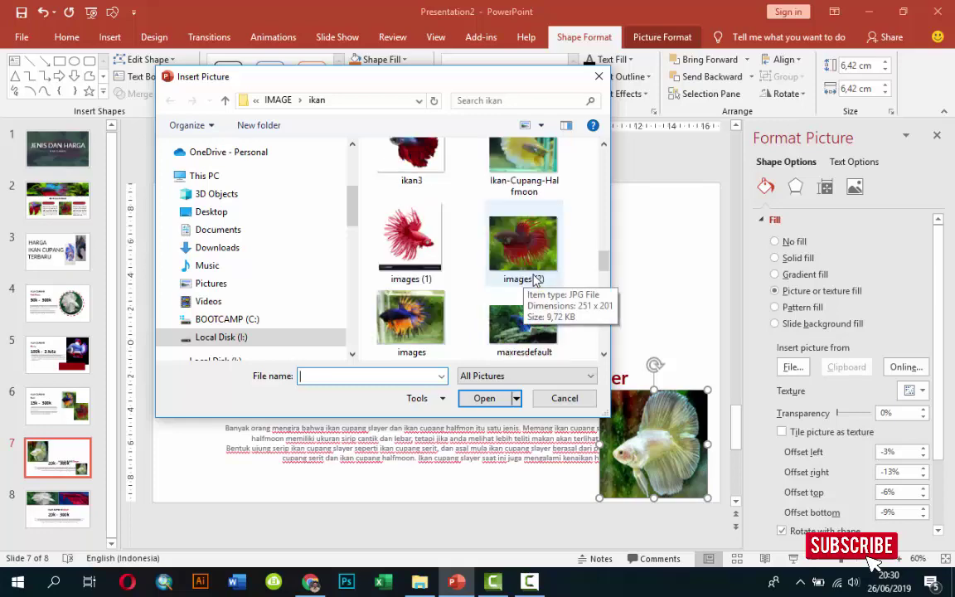
scroll(550, 280, "down", 3)
scroll(550, 277, "down", 3)
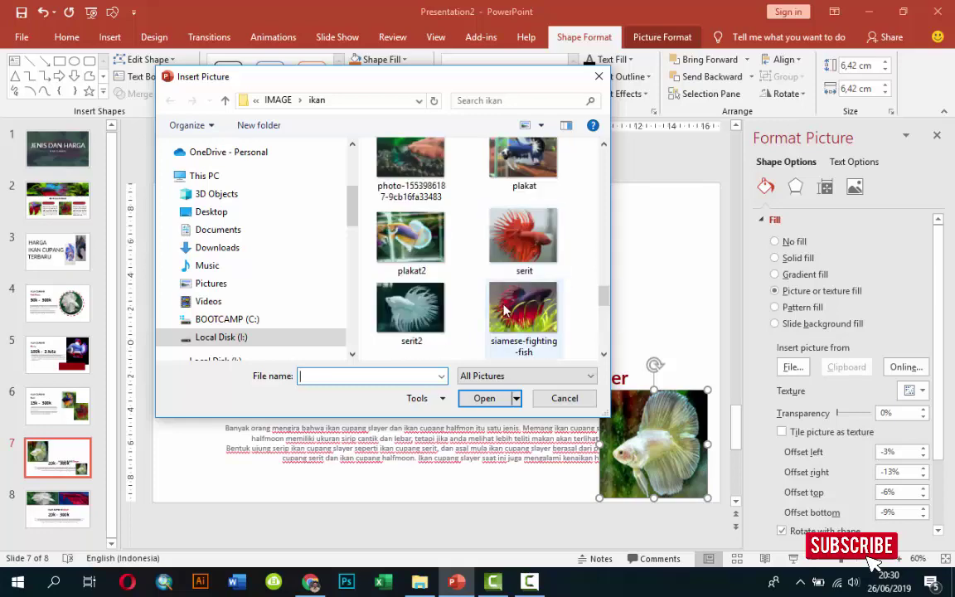
left_click_drag(606, 301, 609, 263)
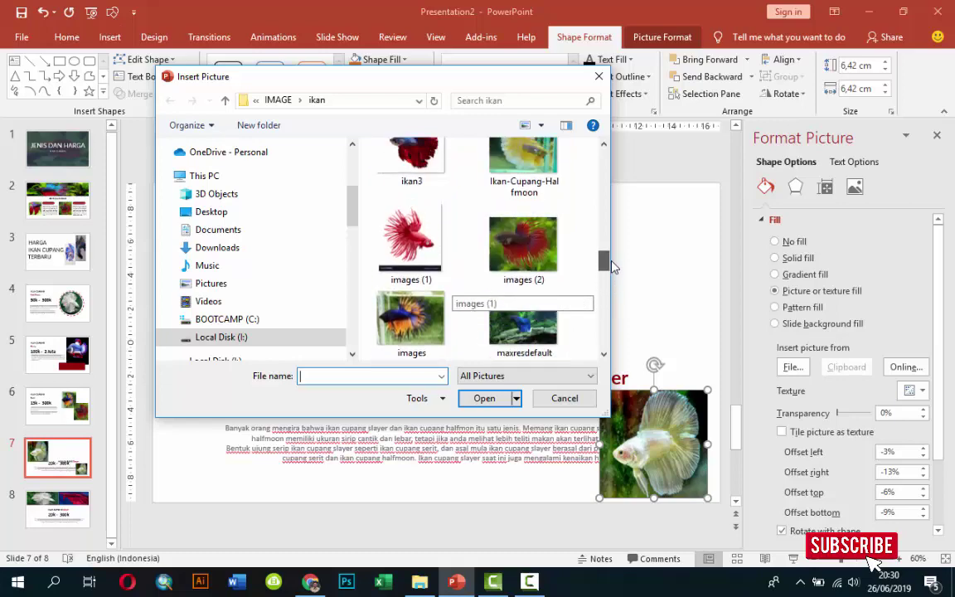
scroll(564, 264, "up", 1)
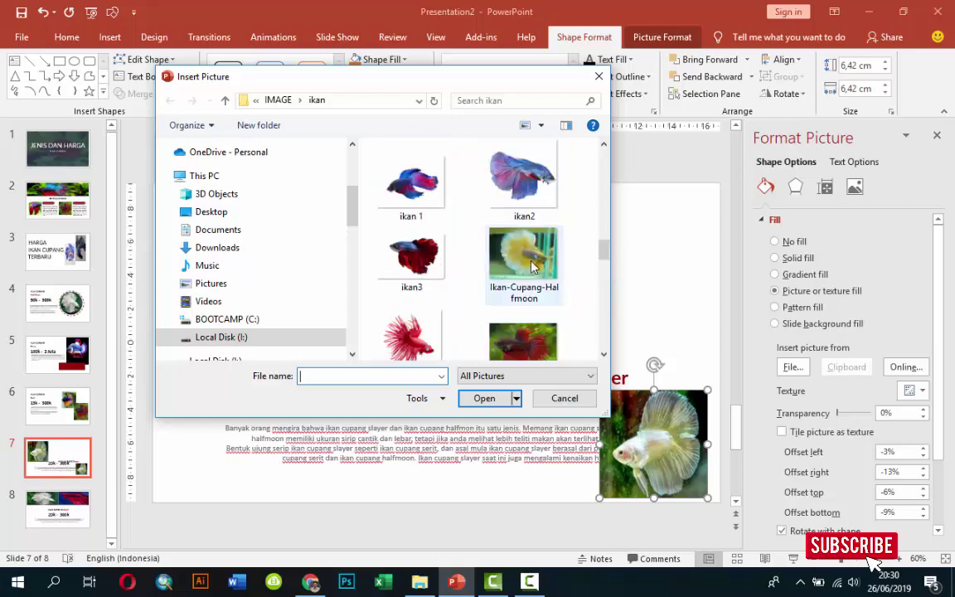
left_click(533, 266)
left_click(484, 397)
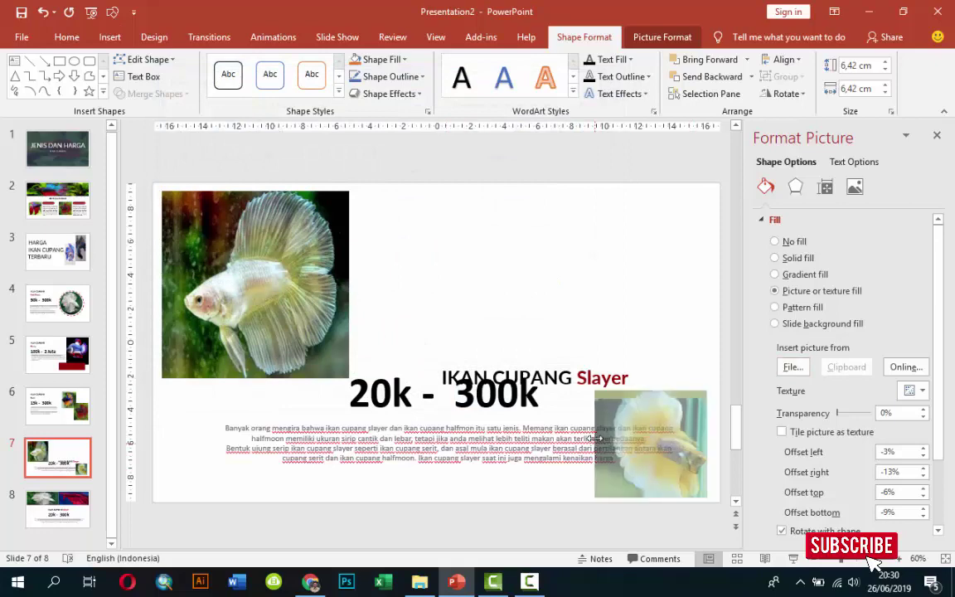
left_click(437, 361)
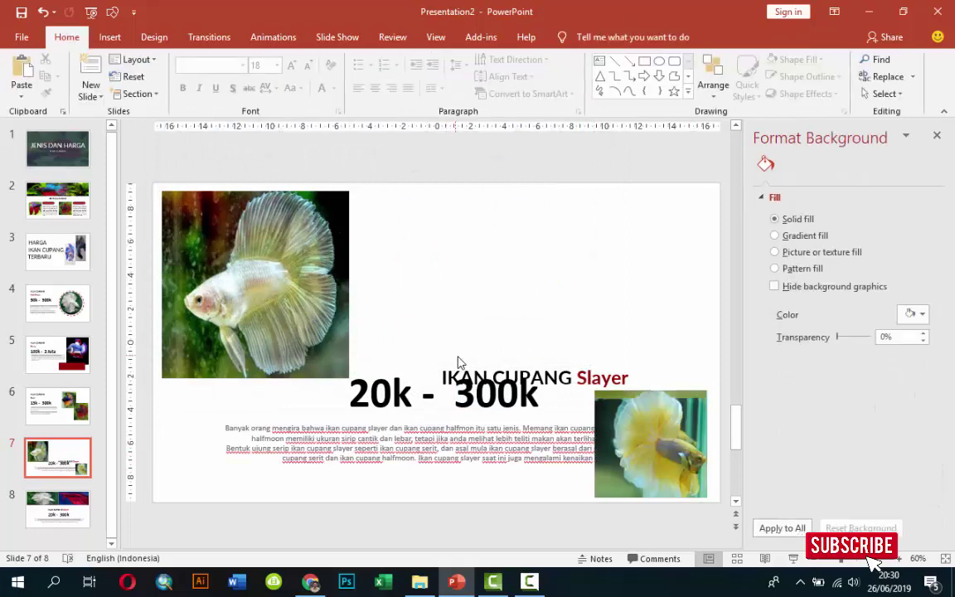
Move the 20k - 300k price up and put the IKAN CUPANG Slayer title above it.
left_click_drag(460, 362, 495, 258)
left_click(551, 372)
left_click_drag(553, 350, 488, 204)
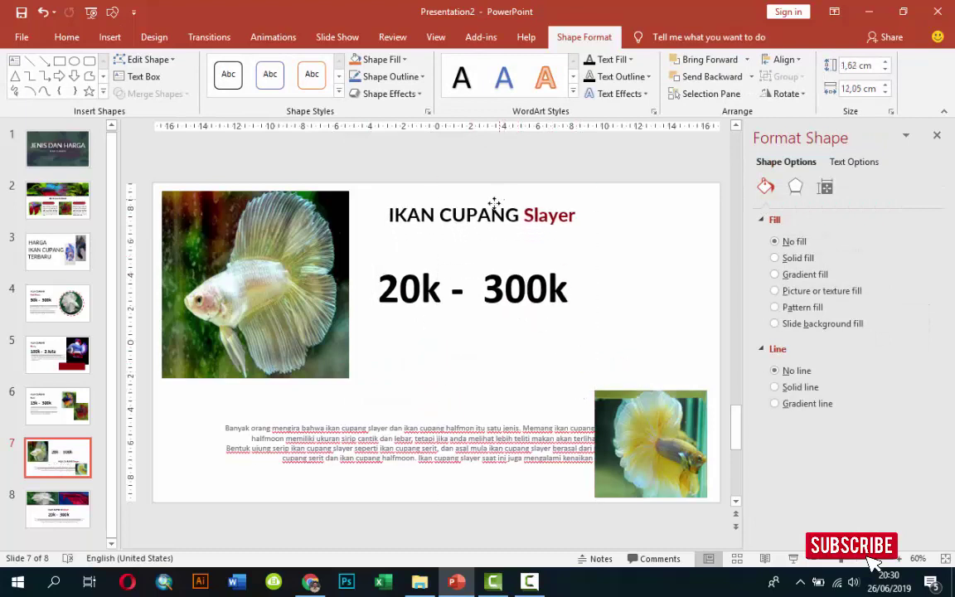
left_click(68, 38)
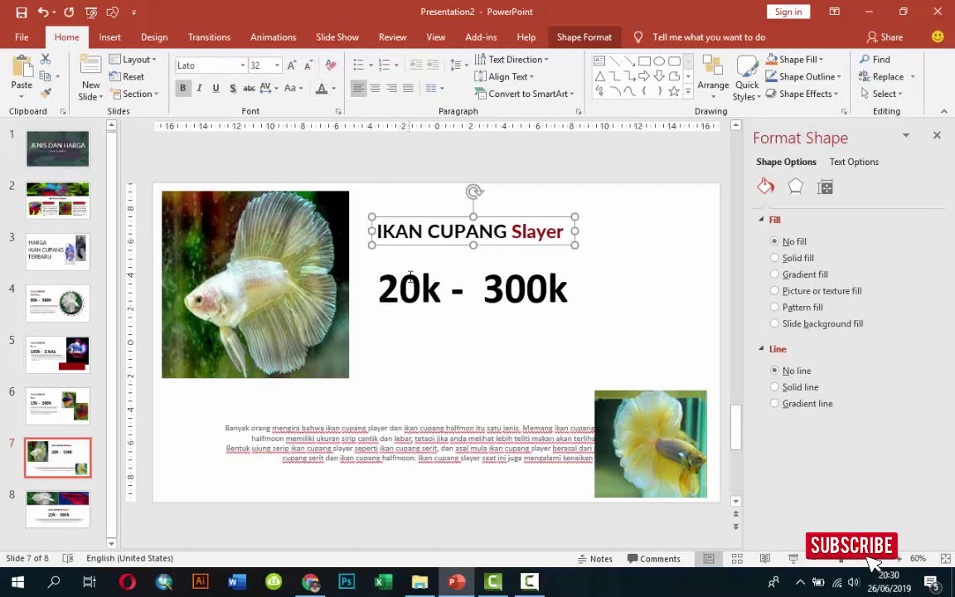
left_click_drag(400, 266, 403, 253)
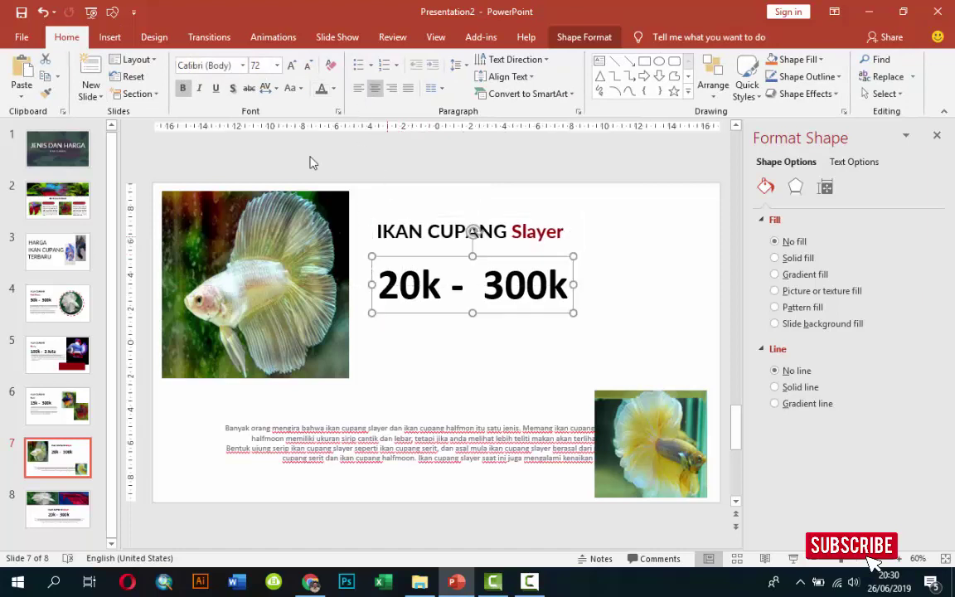
Justify the description, narrow its box, and place it beneath the 20k - 300k price.
left_click(461, 426)
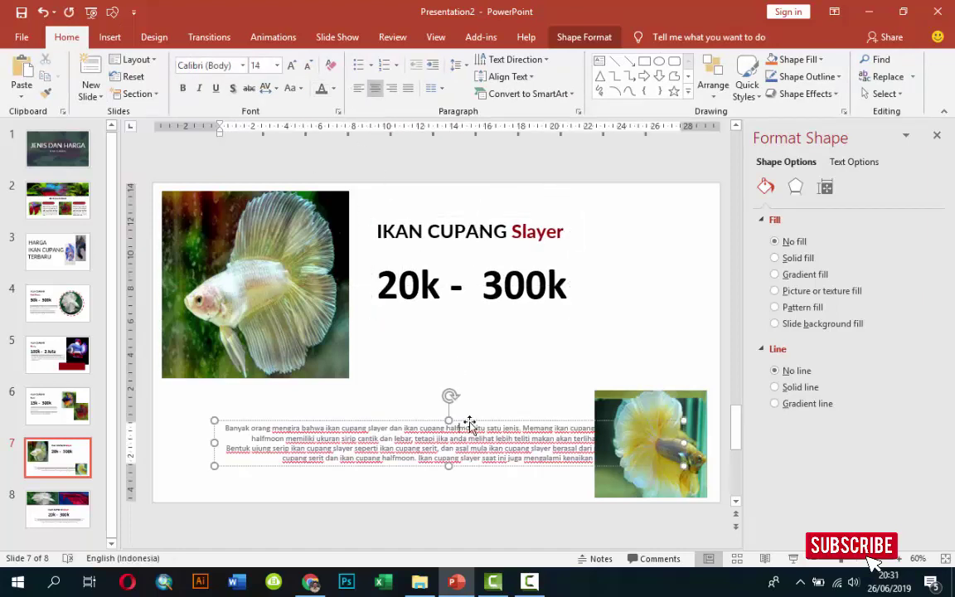
left_click_drag(469, 425, 570, 314)
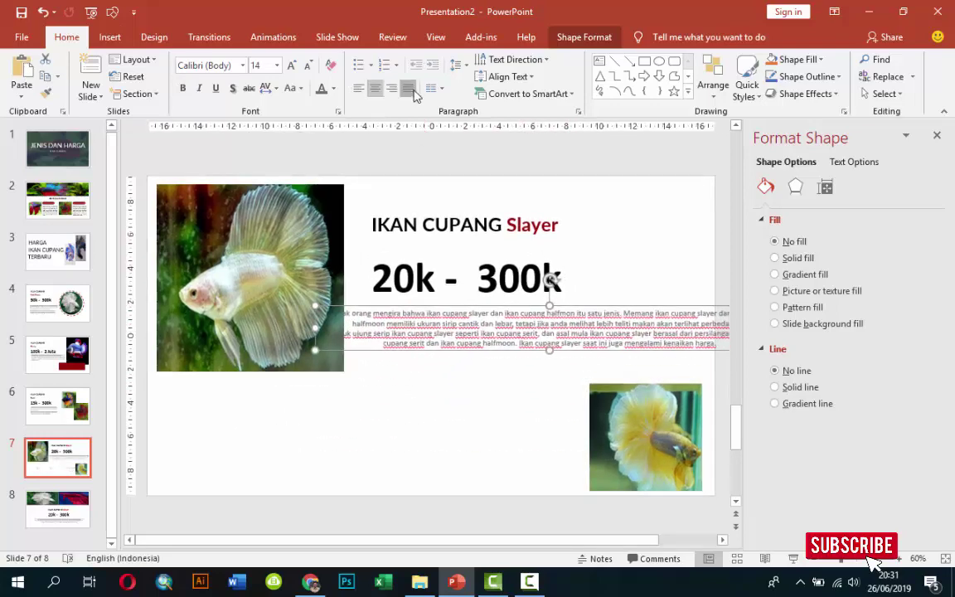
left_click(410, 90)
left_click_drag(315, 330, 528, 327)
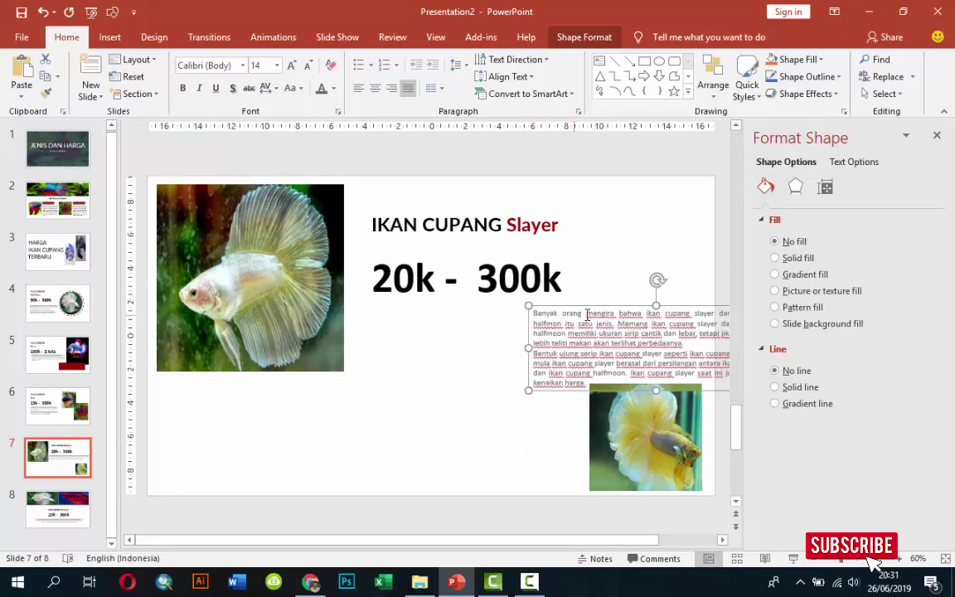
left_click_drag(595, 307, 434, 295)
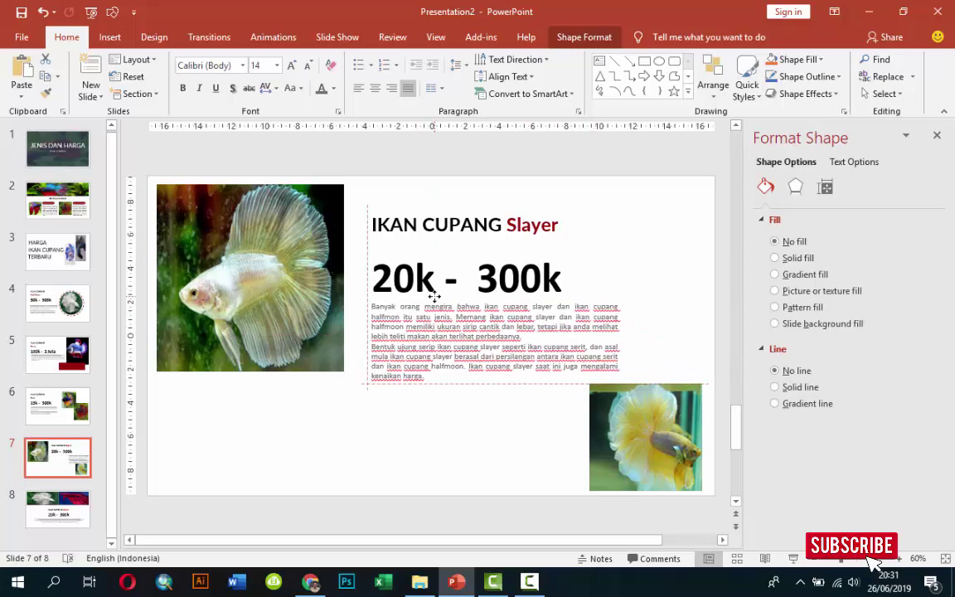
left_click(419, 252)
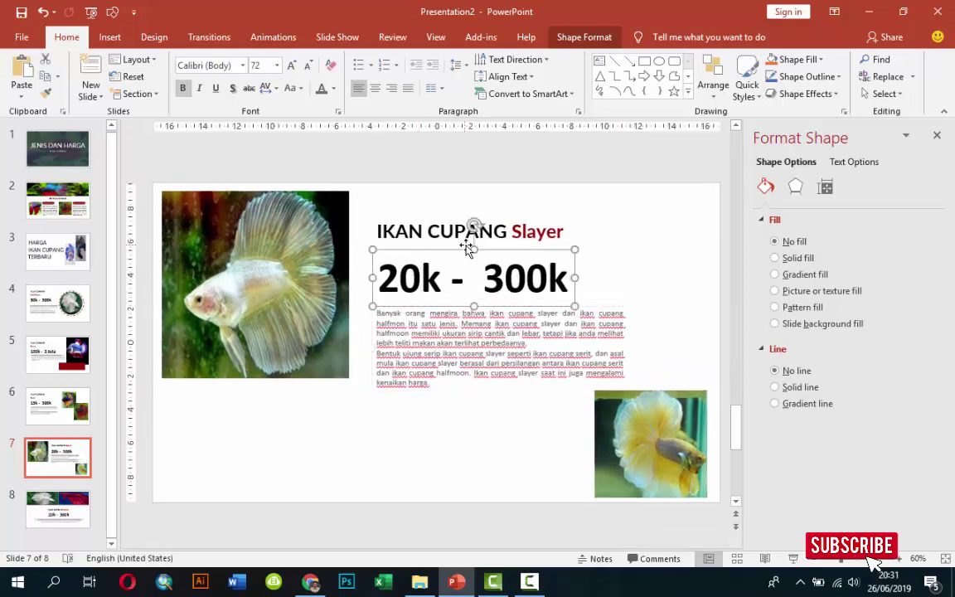
left_click_drag(514, 226, 560, 225)
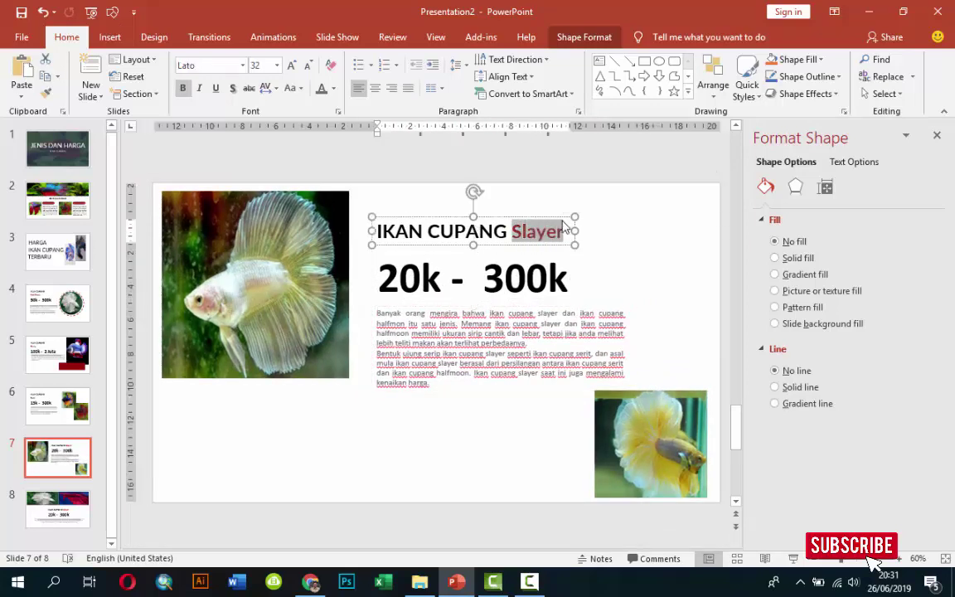
Rename the title to IKAN CUPANG Doubletail and check the betta price page online.
type("Double")
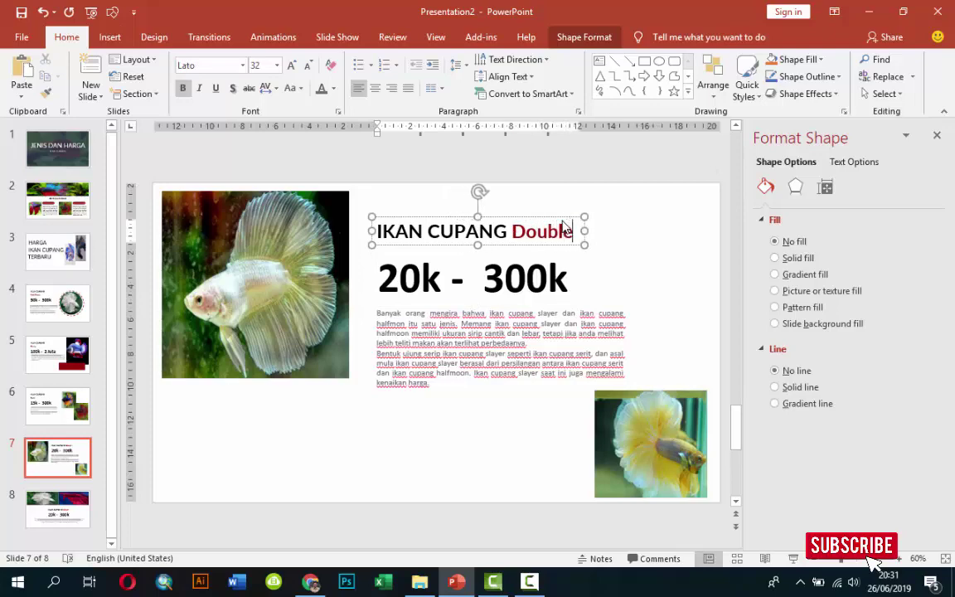
type("tail")
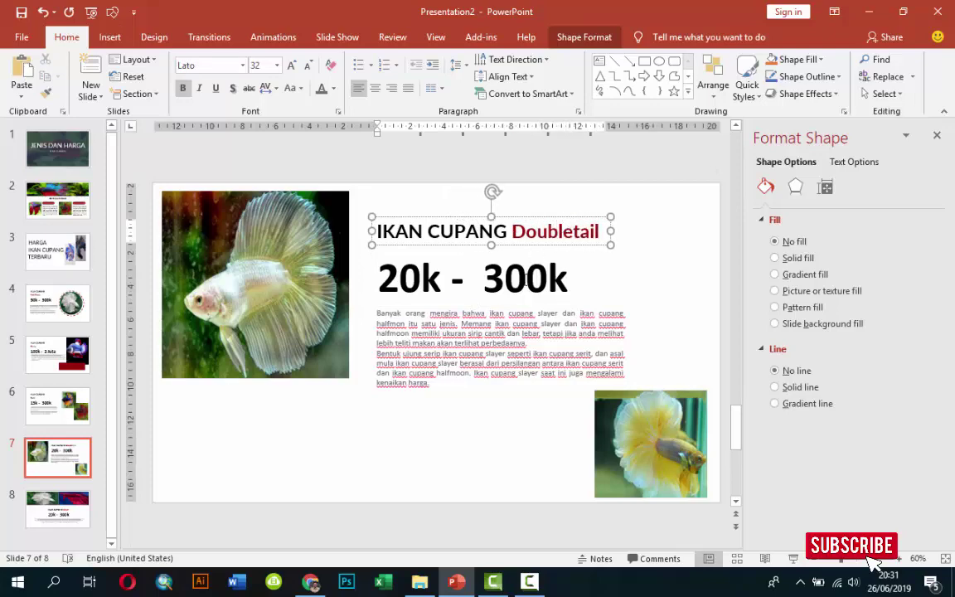
left_click(527, 280)
left_click(310, 581)
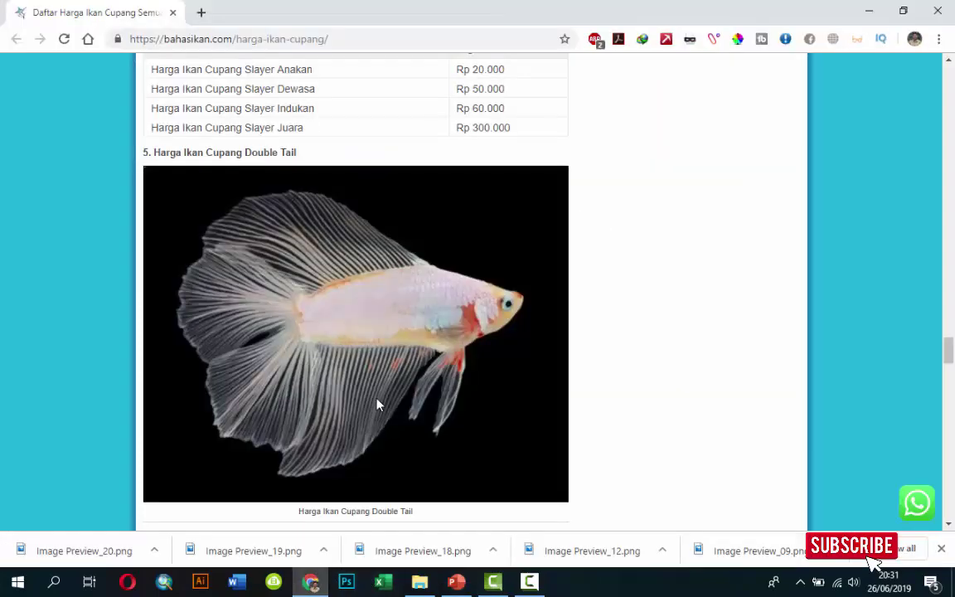
scroll(377, 404, "down", 3)
scroll(379, 403, "down", 4)
scroll(380, 402, "down", 2)
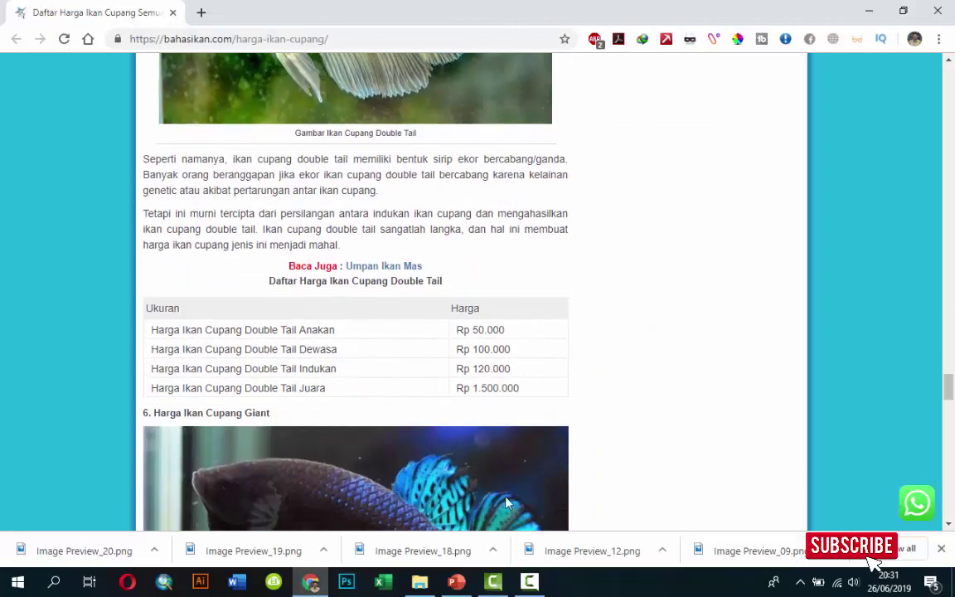
left_click(456, 581)
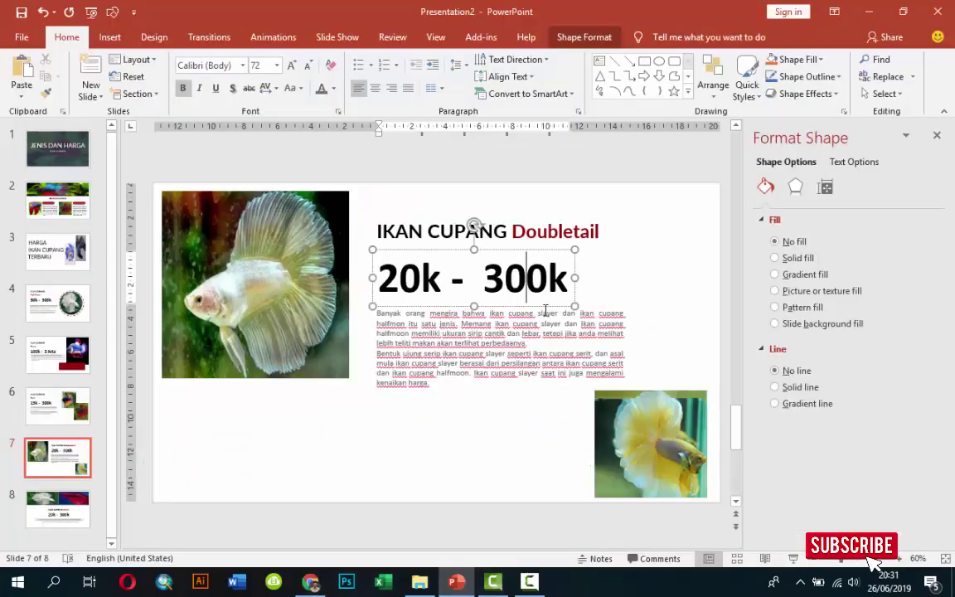
Change the upper price from 300k to 1,5 Juta, then switch to the price web page.
left_click_drag(483, 278, 570, 274)
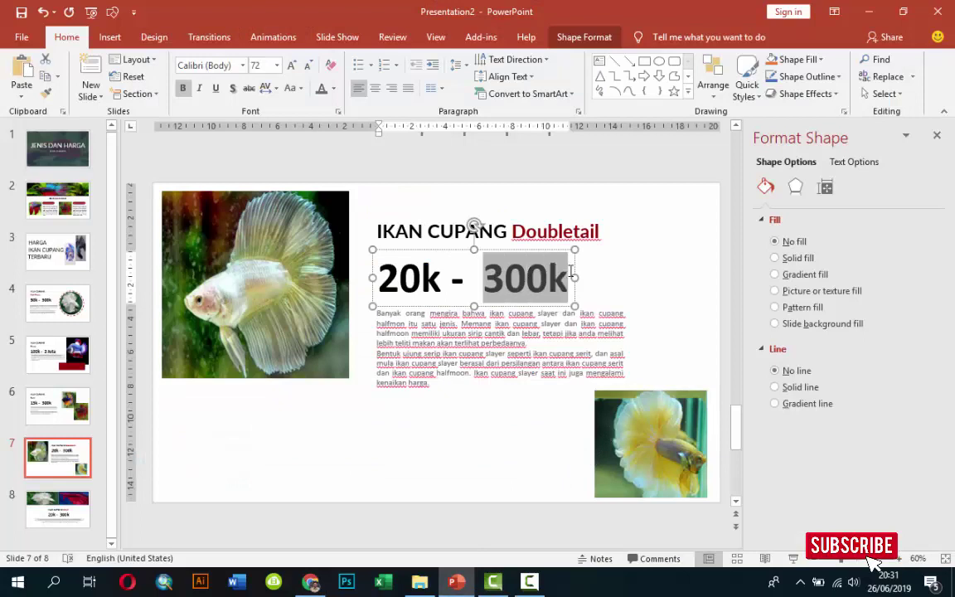
type("1,5")
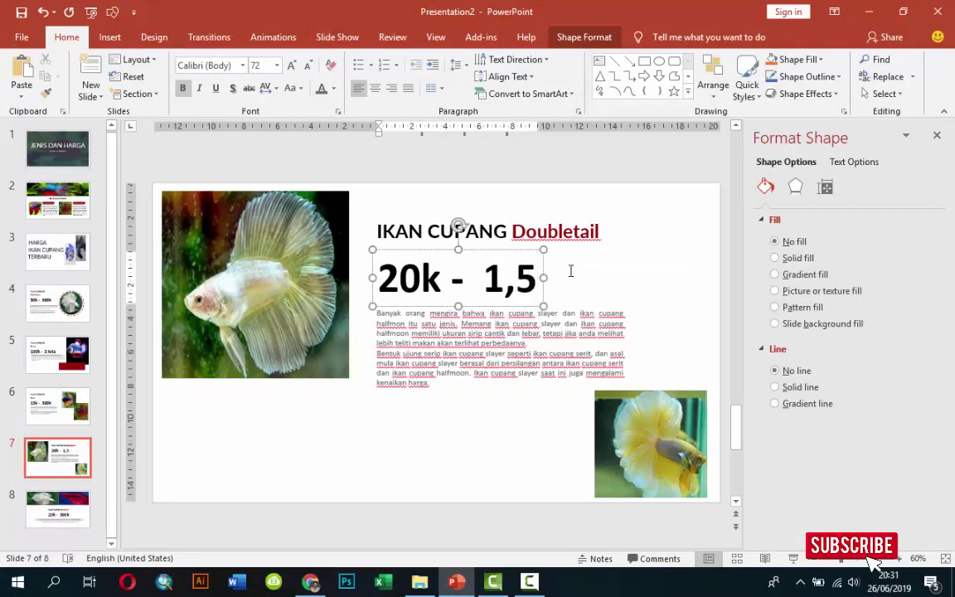
type(" Juta")
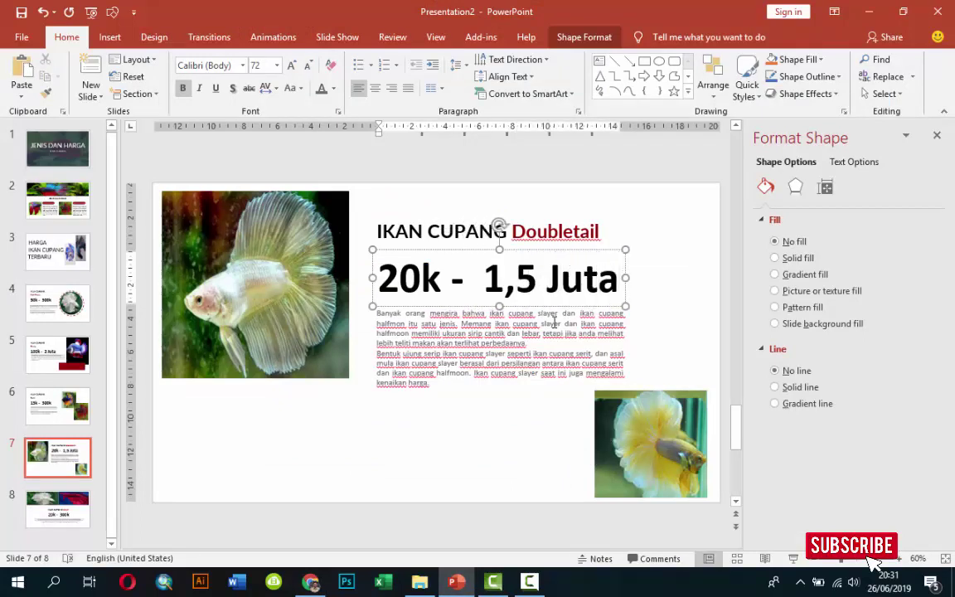
left_click(564, 313)
left_click(312, 580)
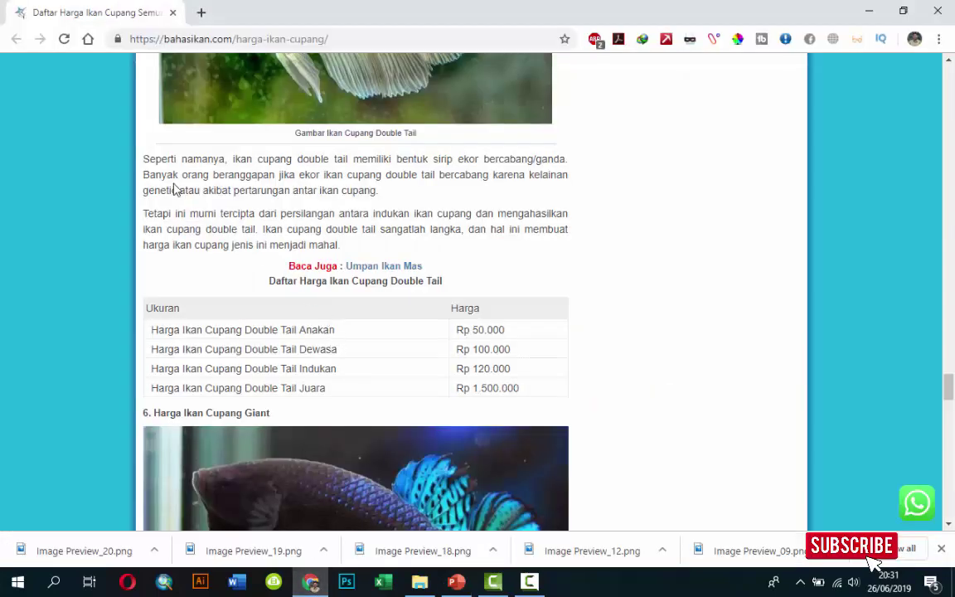
Copy the two double tail paragraphs from the web page over the slide's old description.
left_click_drag(142, 159, 343, 250)
key("ctrl+c")
left_click(452, 582)
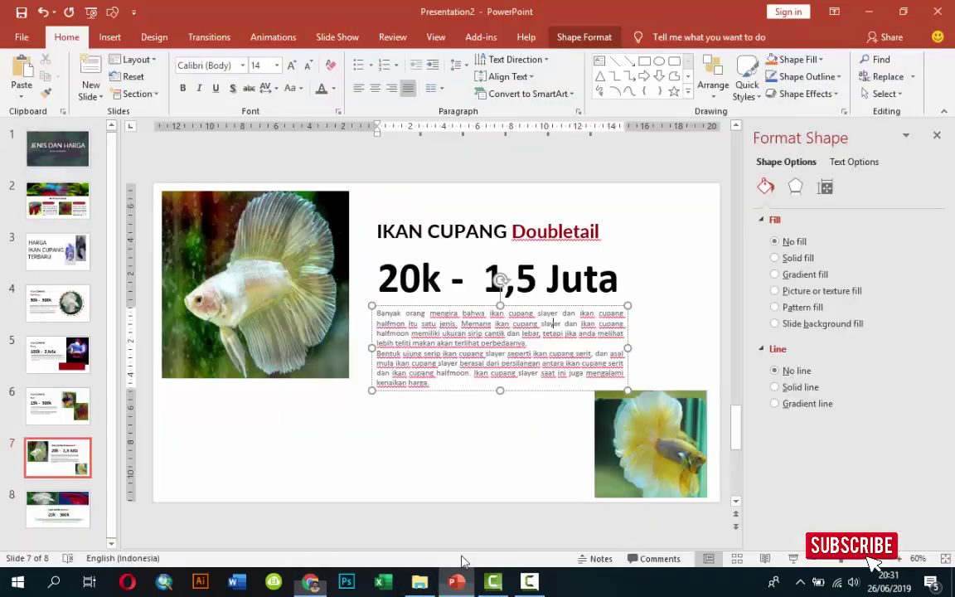
key("ctrl+a")
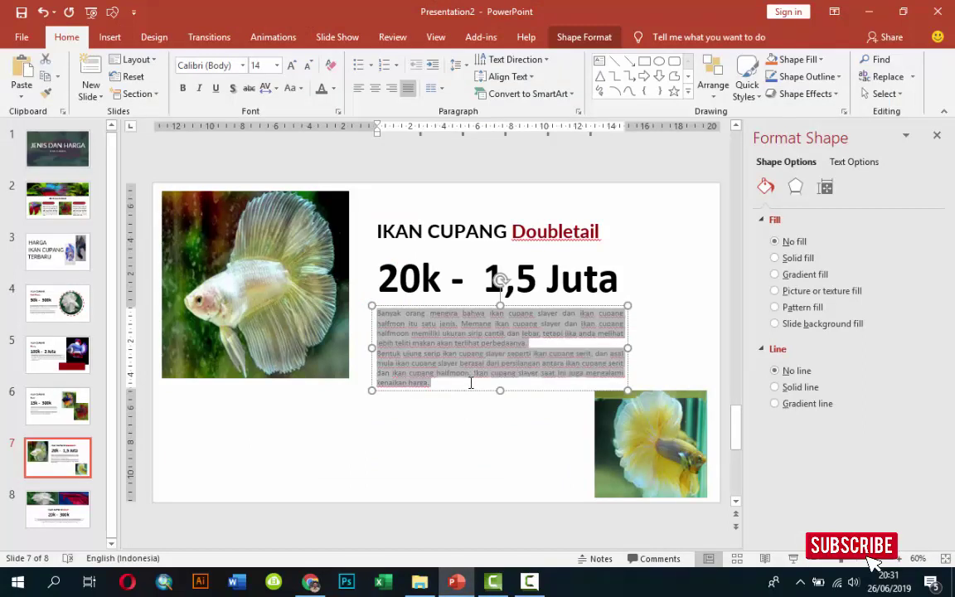
key("ctrl+v")
Format the description at 14 pt, justified, nudged up and widened to the right.
left_click(487, 305)
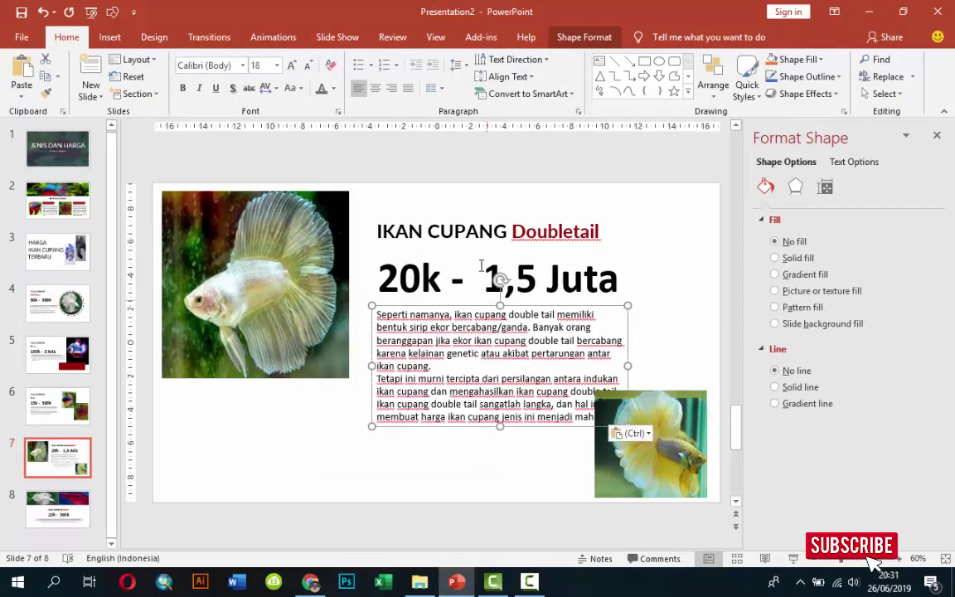
left_click(279, 65)
left_click(261, 170)
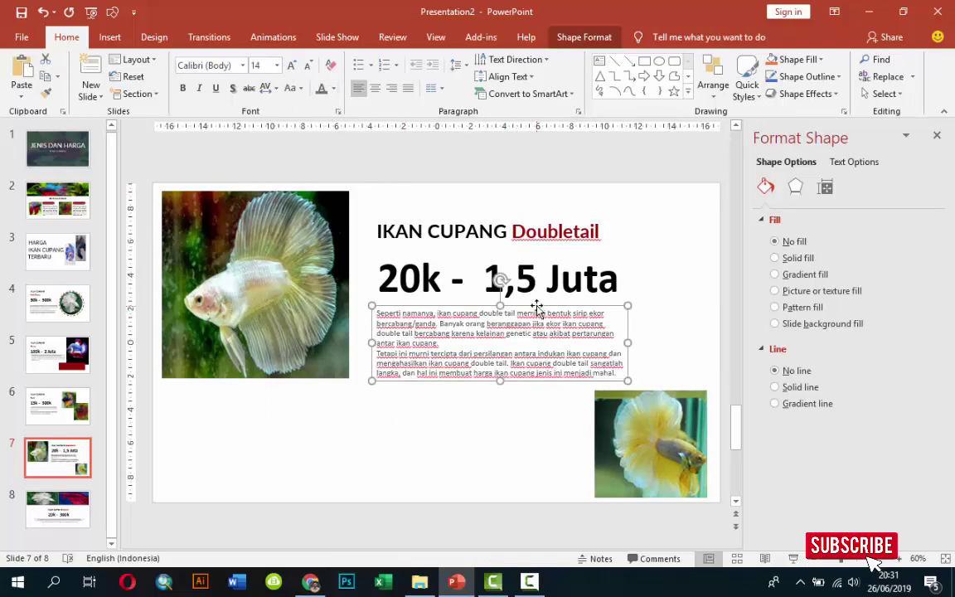
left_click_drag(537, 308, 537, 301)
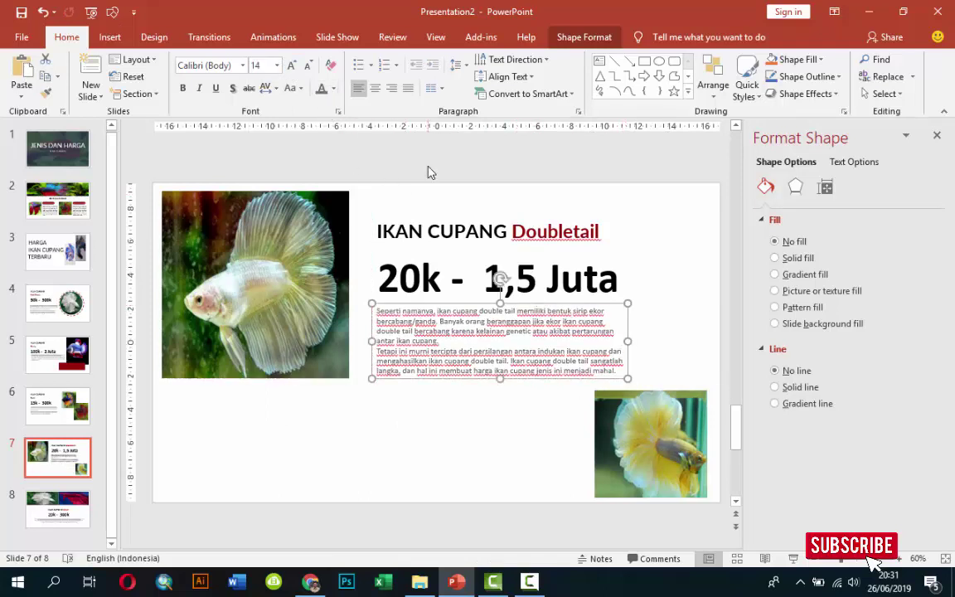
left_click(409, 86)
left_click_drag(629, 341, 671, 340)
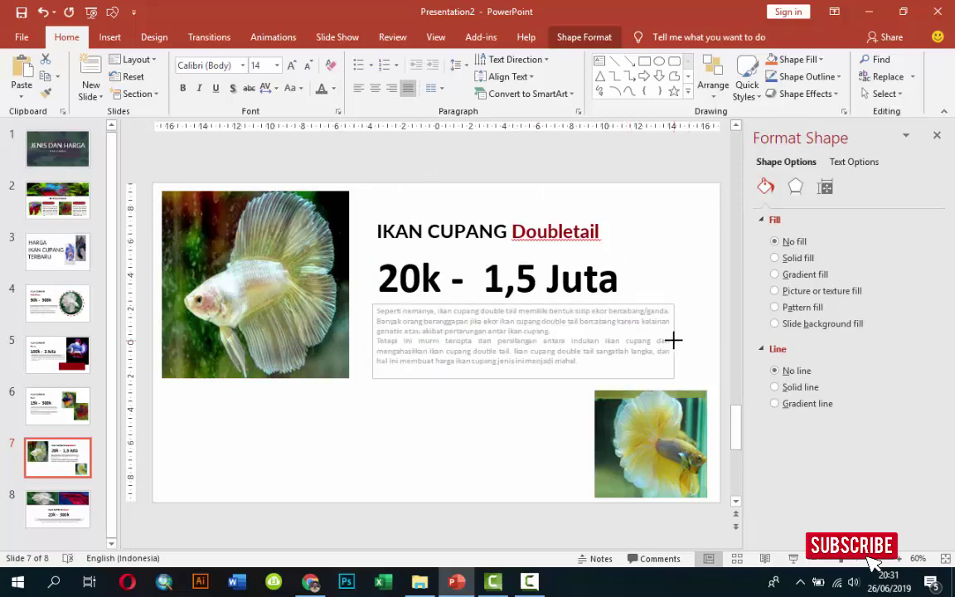
left_click(554, 403)
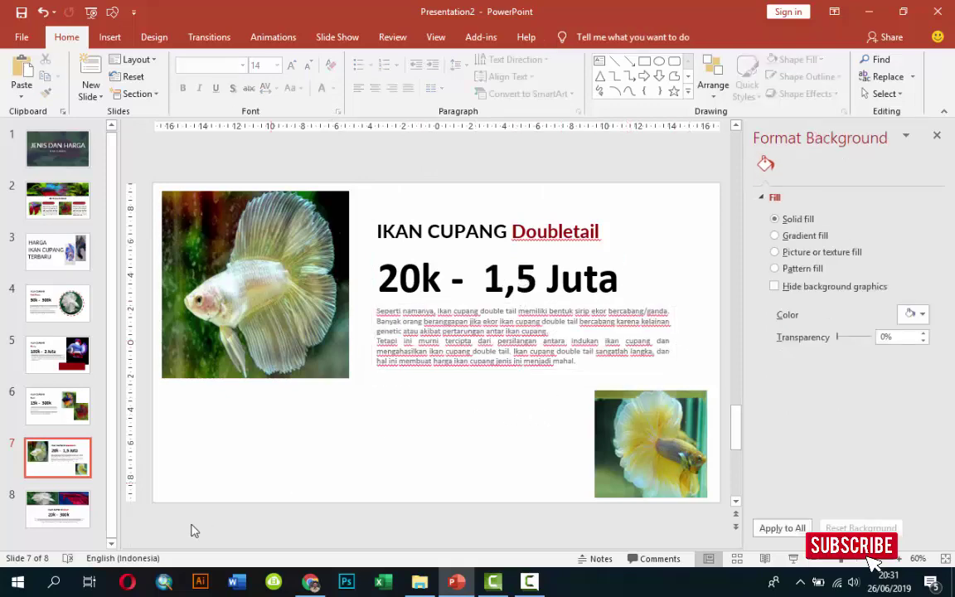
Move the Doubletail slide to the end and duplicate it as slide 9.
left_click_drag(76, 529, 76, 522)
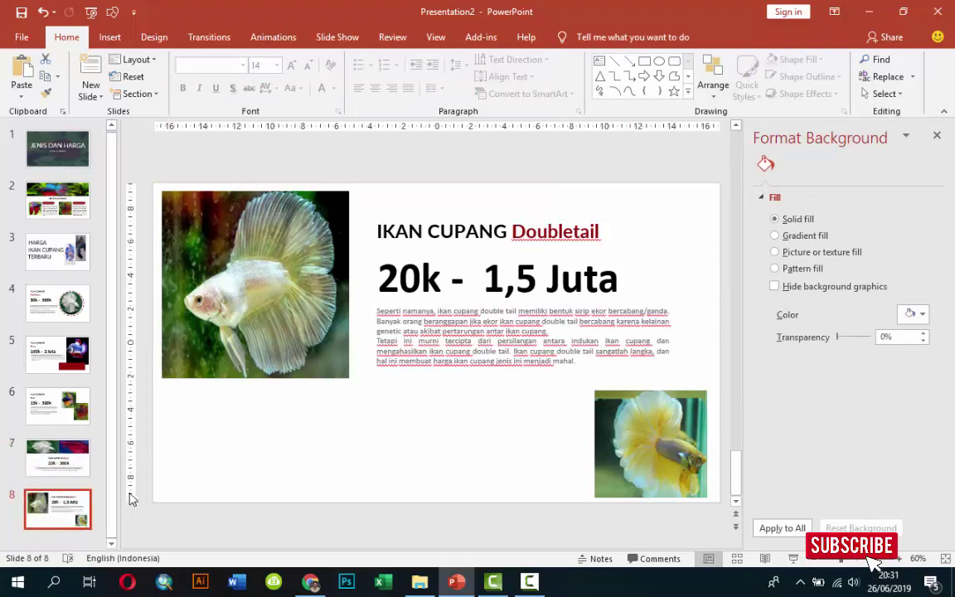
key("ctrl+d")
key("alt+Tab")
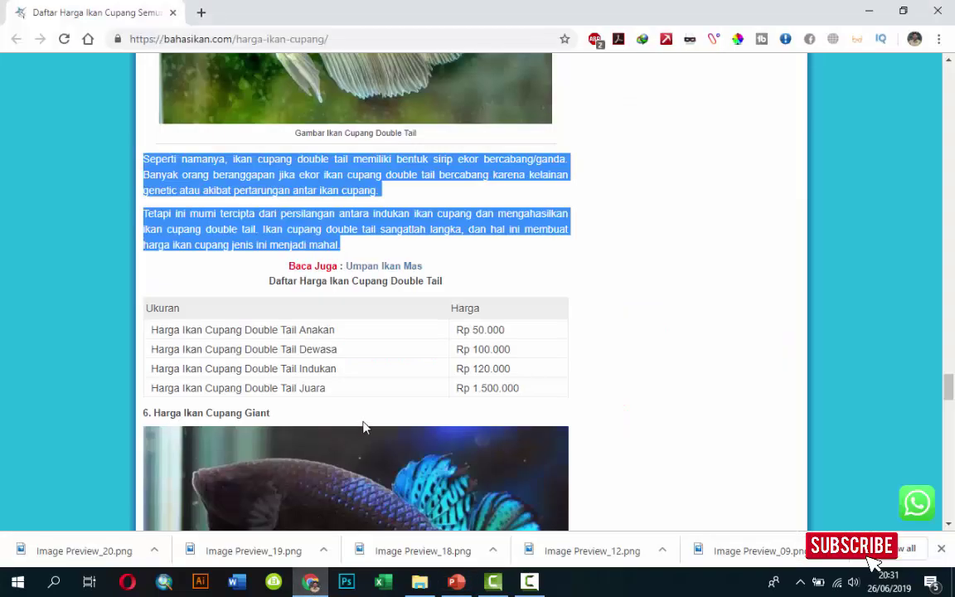
scroll(363, 427, "down", 3)
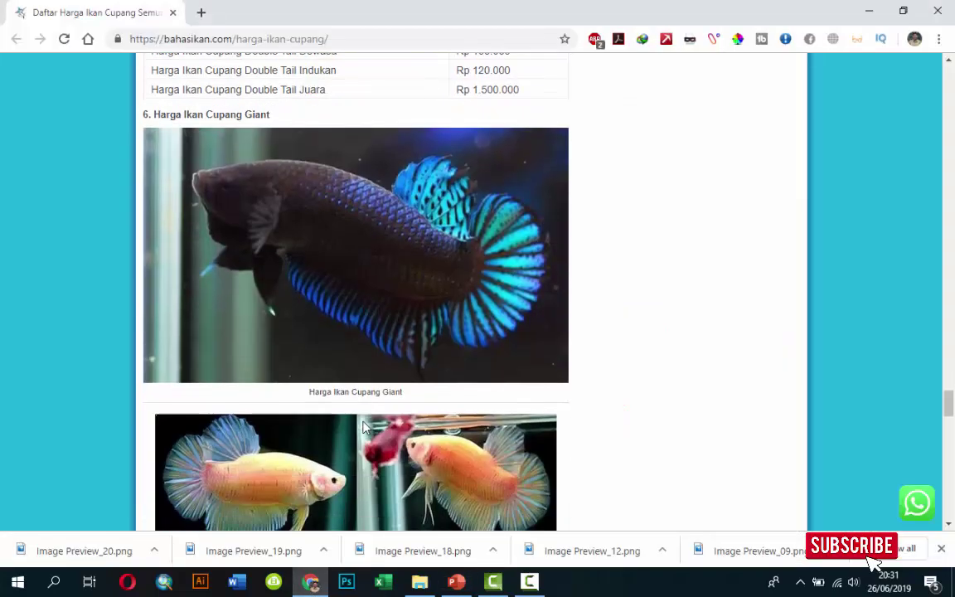
Delete the yellow and white fish photos from slide 9.
left_click(461, 583)
left_click(643, 432)
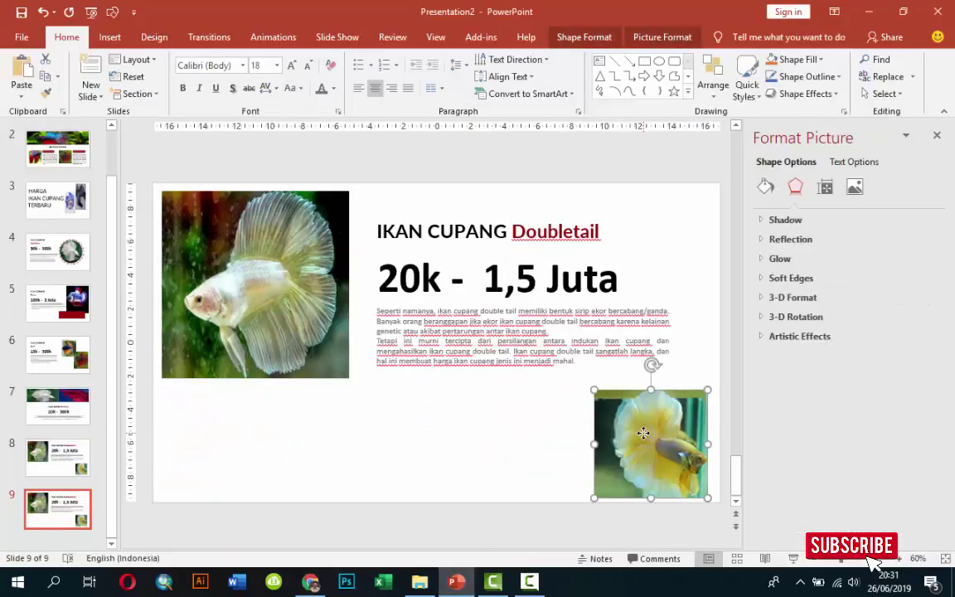
key("Delete")
left_click(226, 264)
key("Delete")
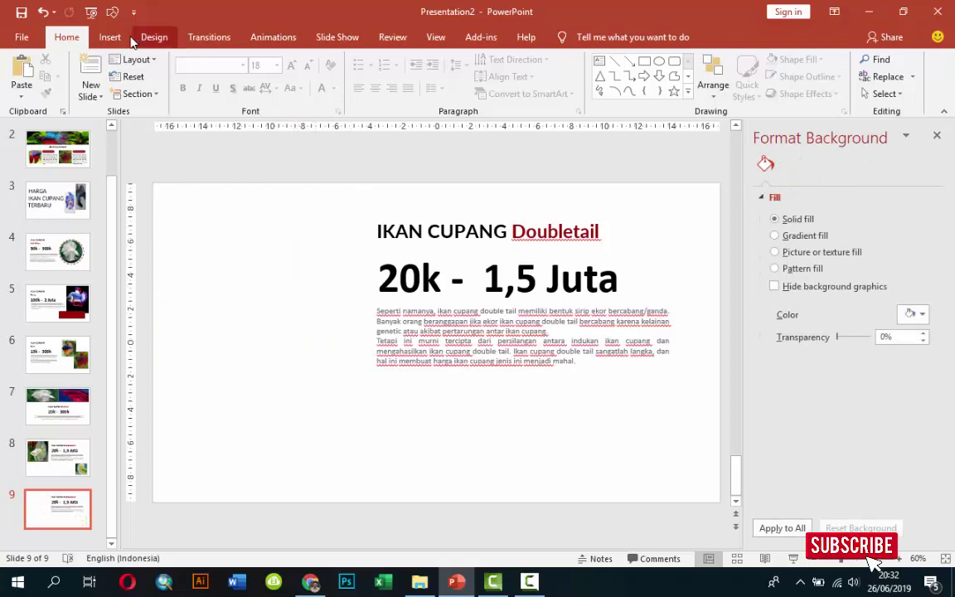
Draw an outline-free rectangle over the slide's left side and start a picture fill.
left_click(110, 37)
left_click(272, 79)
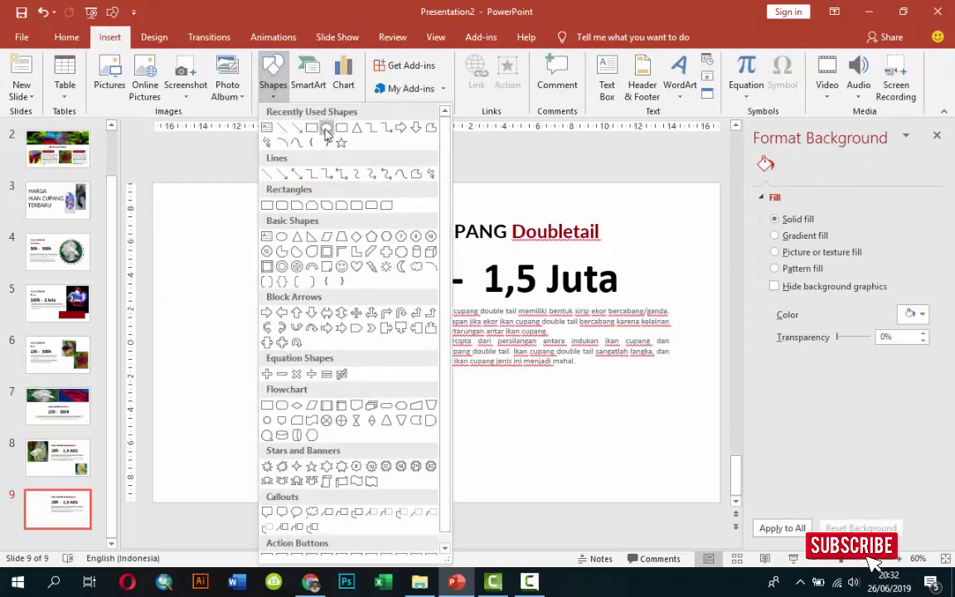
left_click(313, 130)
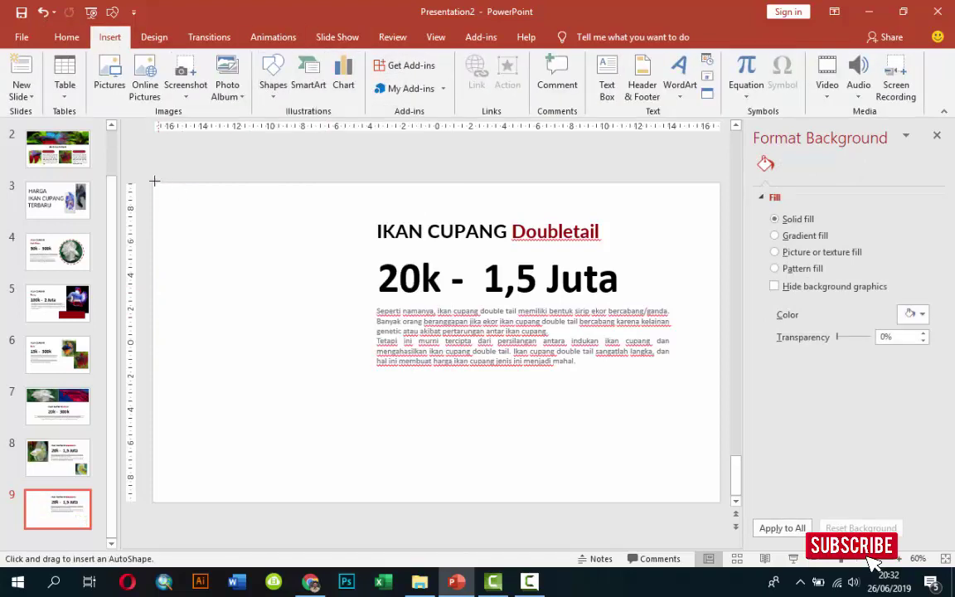
left_click_drag(154, 181, 373, 500)
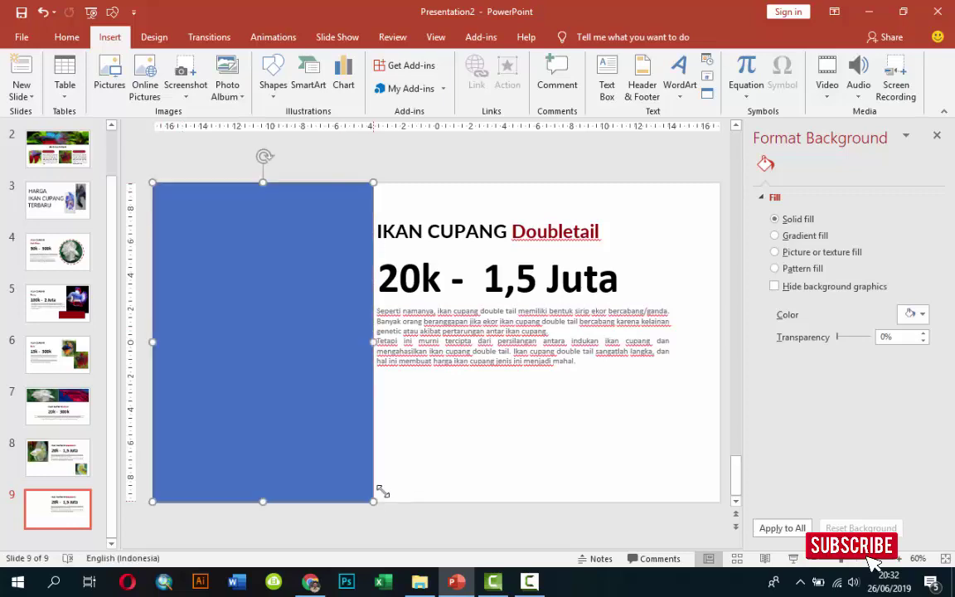
left_click(788, 421)
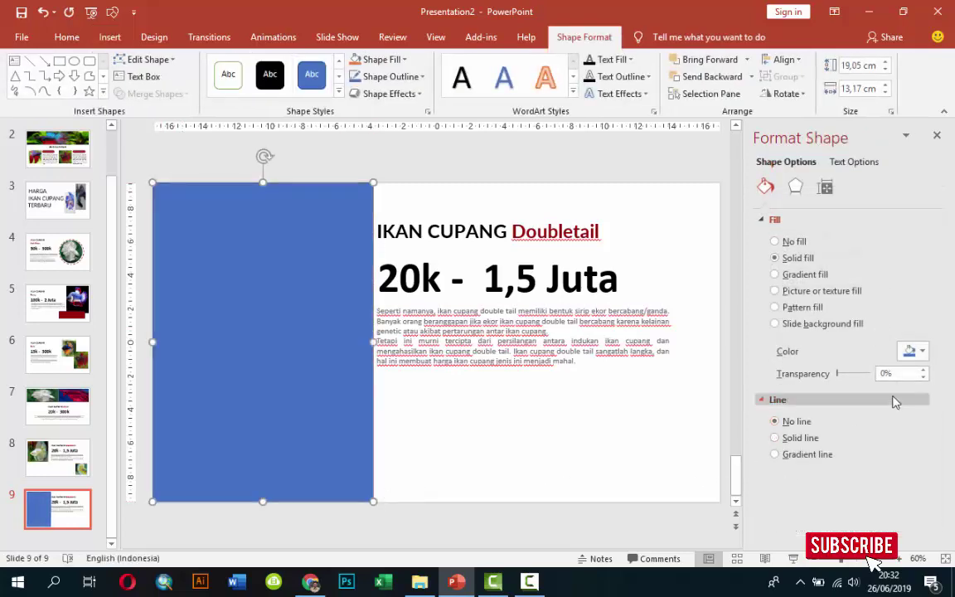
left_click(829, 297)
Fill the left rectangle with the ST_20161119_SEFISH19_2752870 betta photo.
left_click(793, 366)
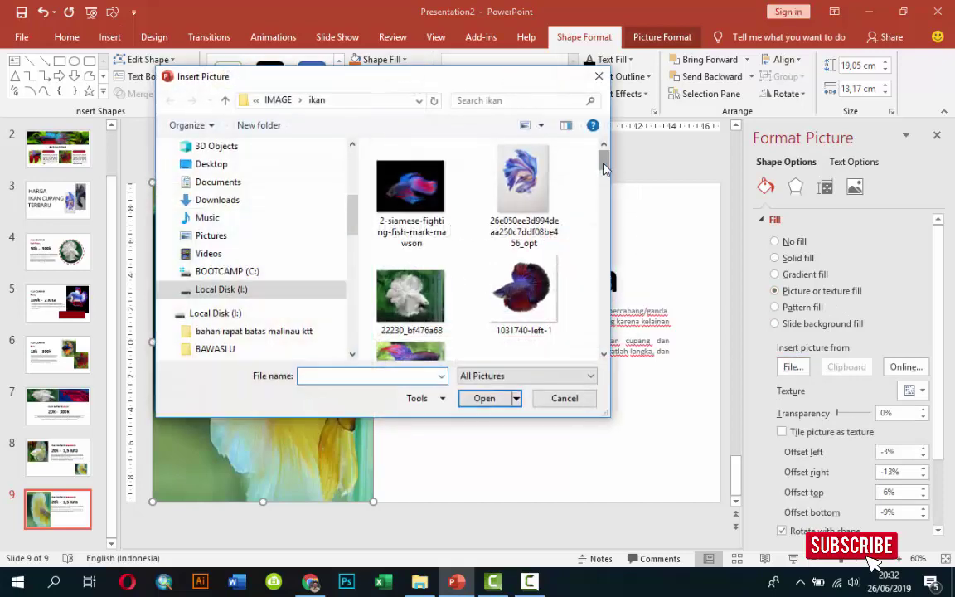
left_click_drag(603, 168, 604, 207)
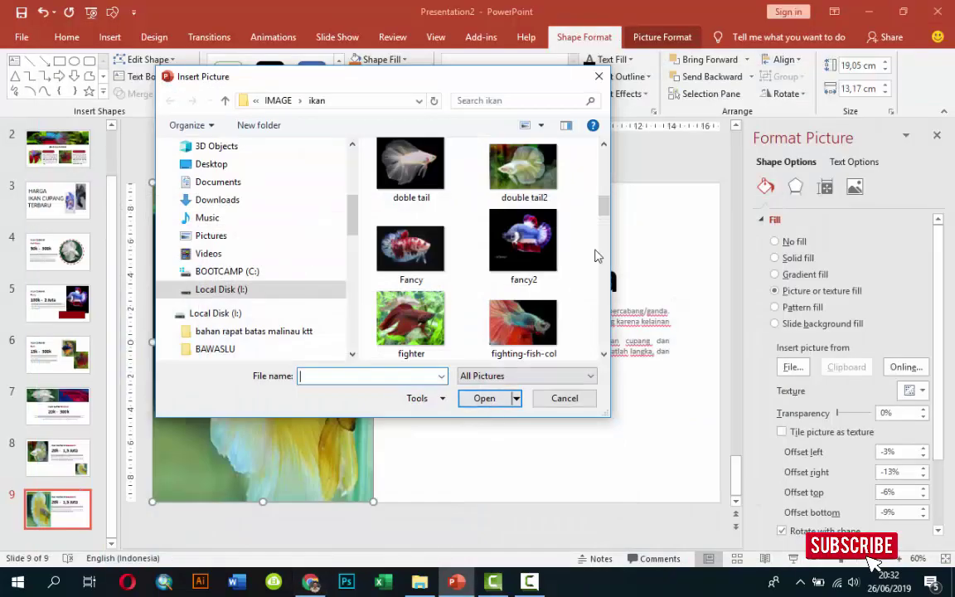
left_click_drag(605, 216, 615, 334)
left_click(417, 234)
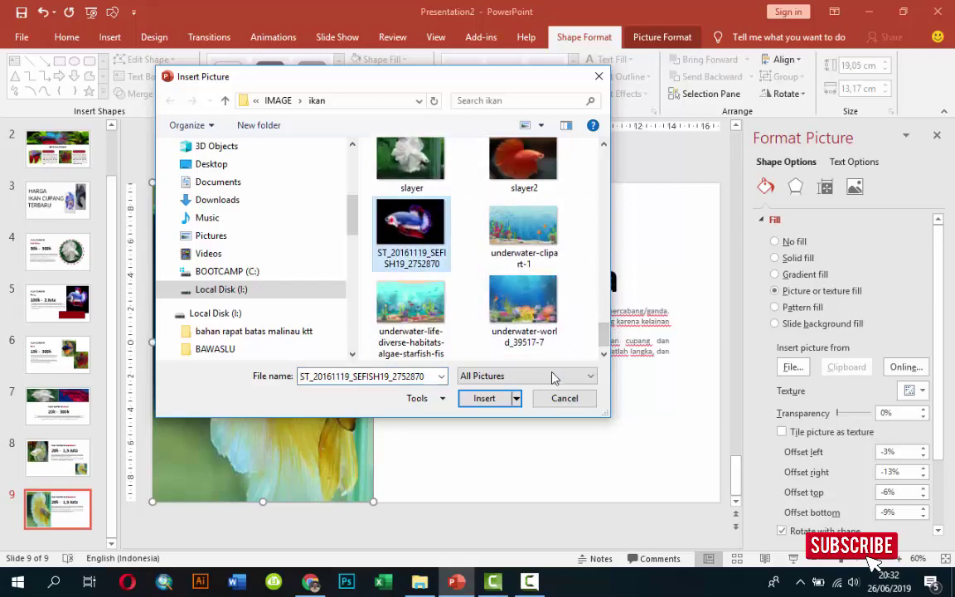
left_click(495, 399)
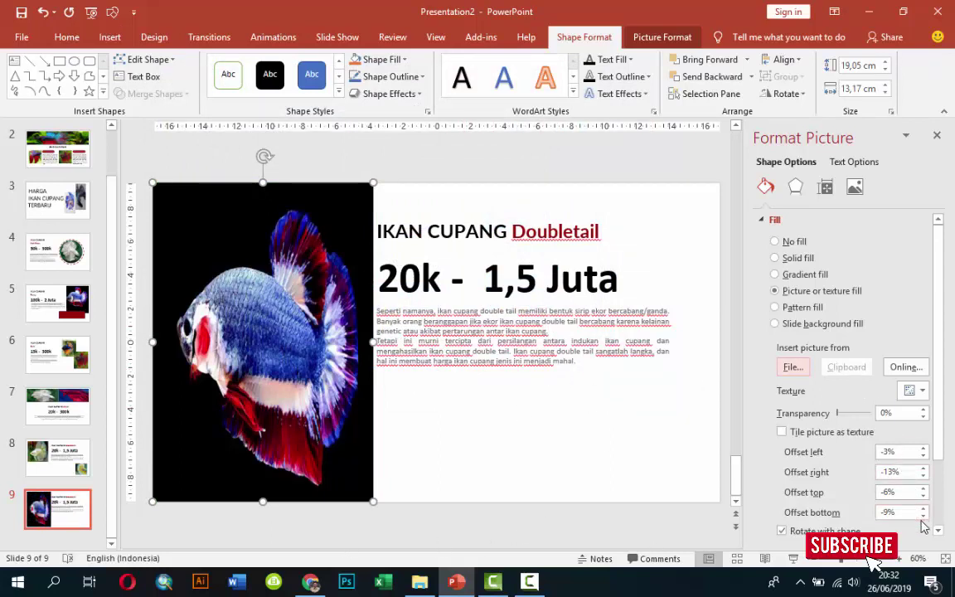
Stretch the photo fill horizontally, lowering Offset right and Offset left to about -18%.
left_click(922, 476)
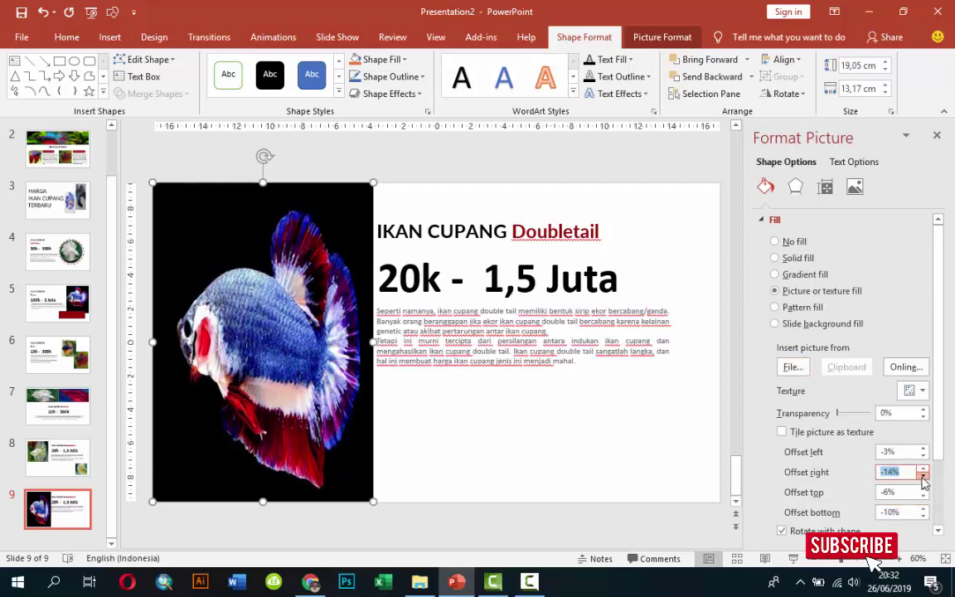
left_click(922, 476)
left_click(922, 475)
left_click(922, 455)
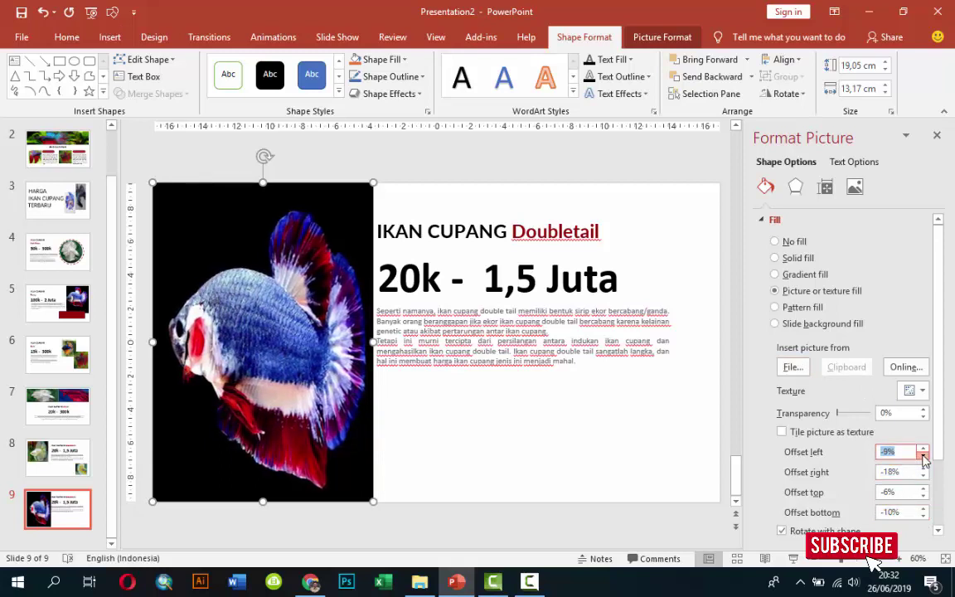
left_click(923, 455)
left_click(922, 455)
left_click(922, 455)
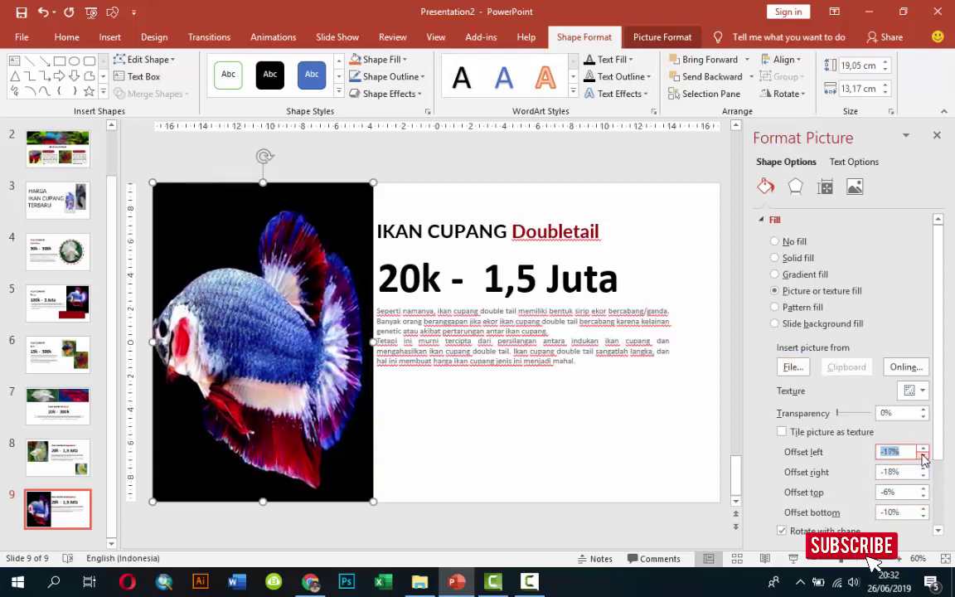
left_click(628, 469)
left_click(548, 232)
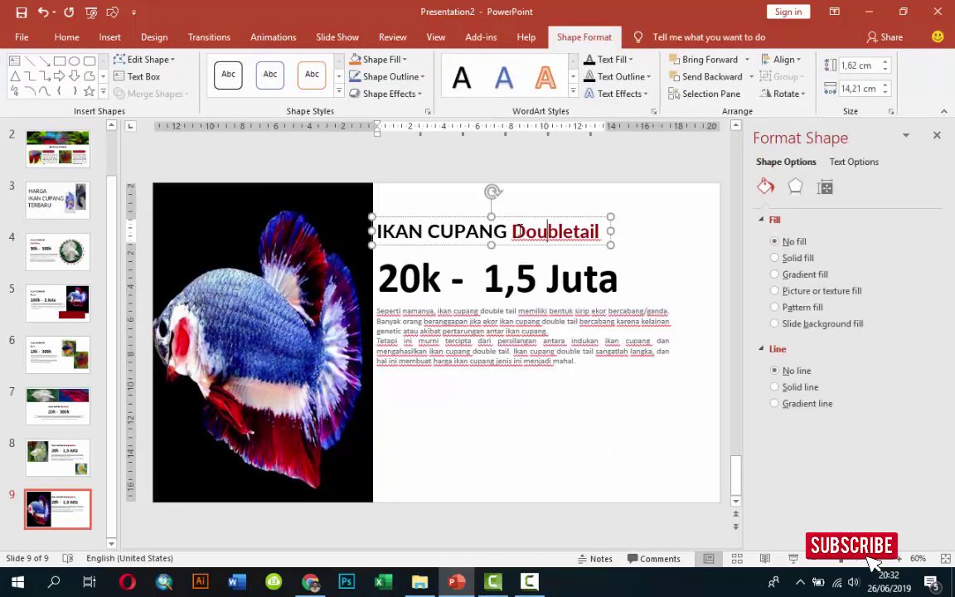
Rename the title to IKAN CUPANG Giant and check the Giant prices online.
left_click_drag(516, 230, 609, 224)
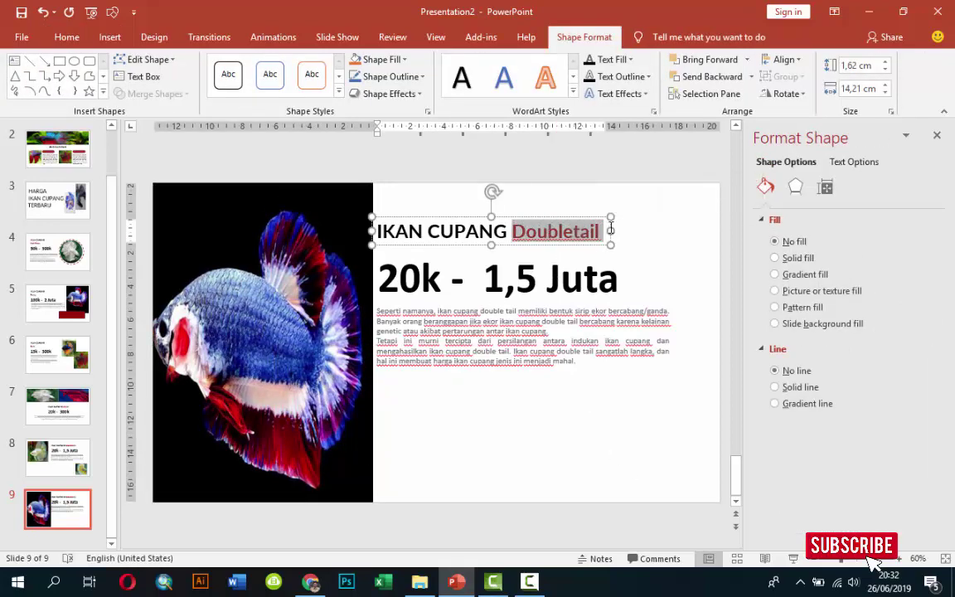
type("Giant")
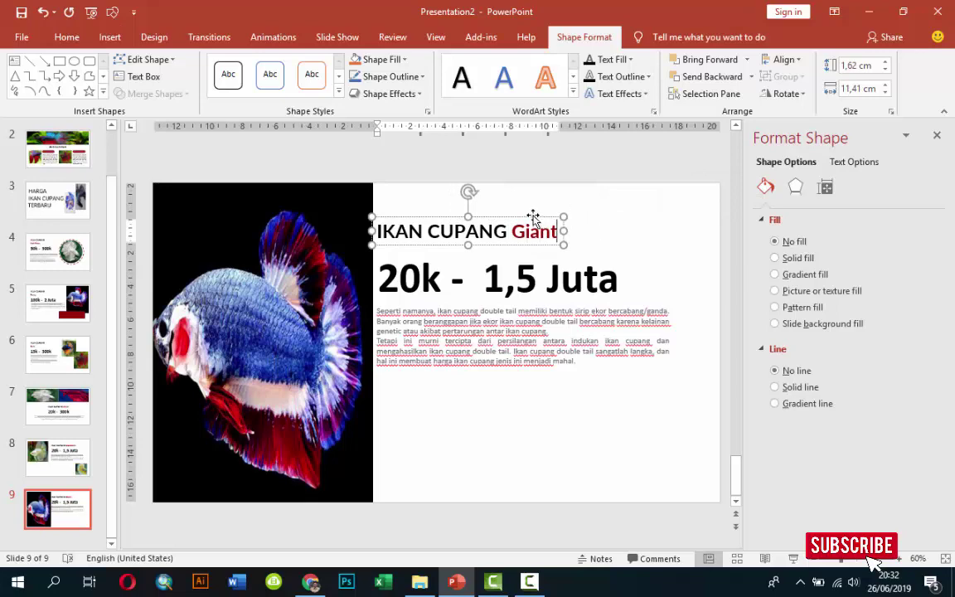
left_click(483, 279)
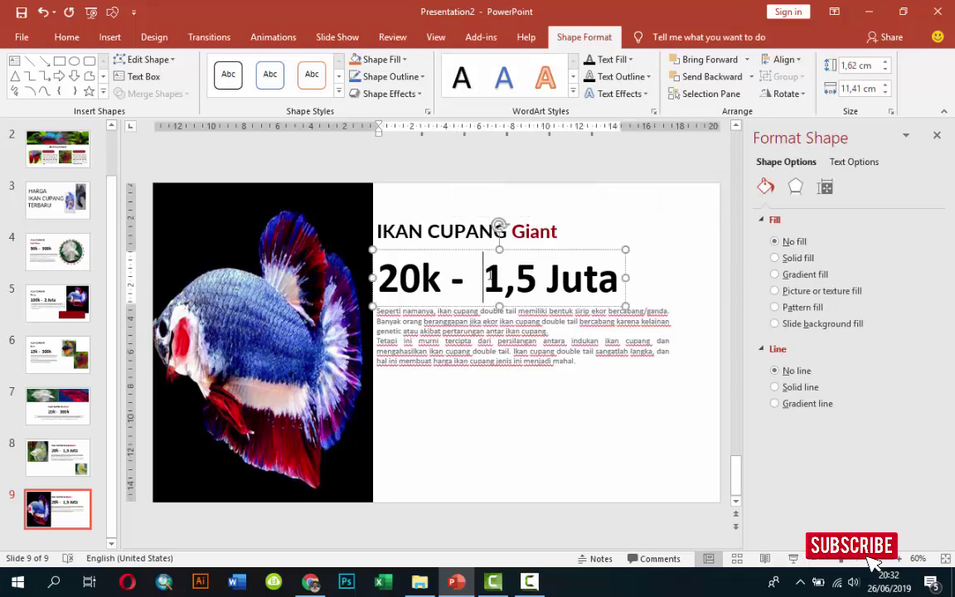
left_click(310, 581)
scroll(447, 408, "down", 5)
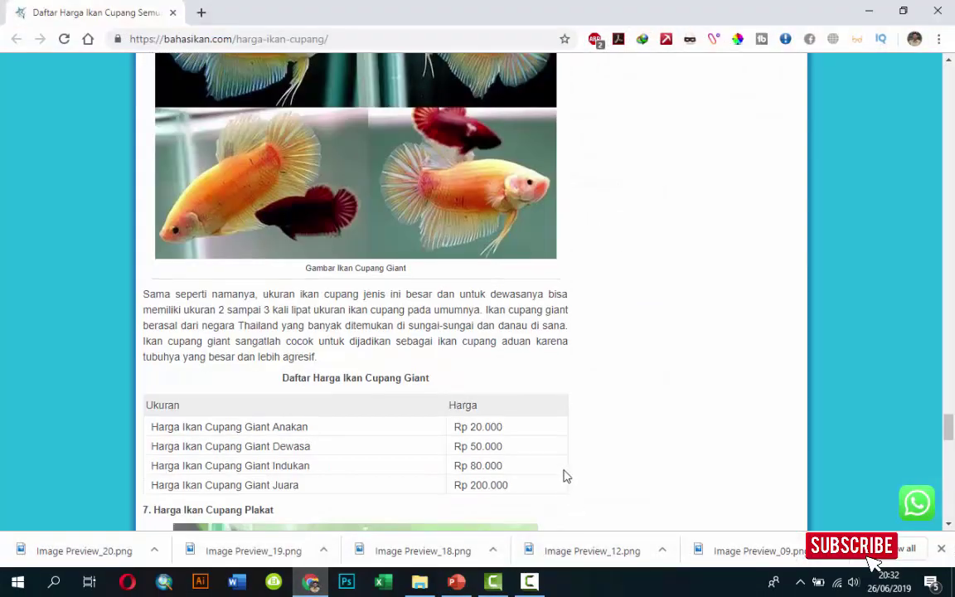
left_click(456, 580)
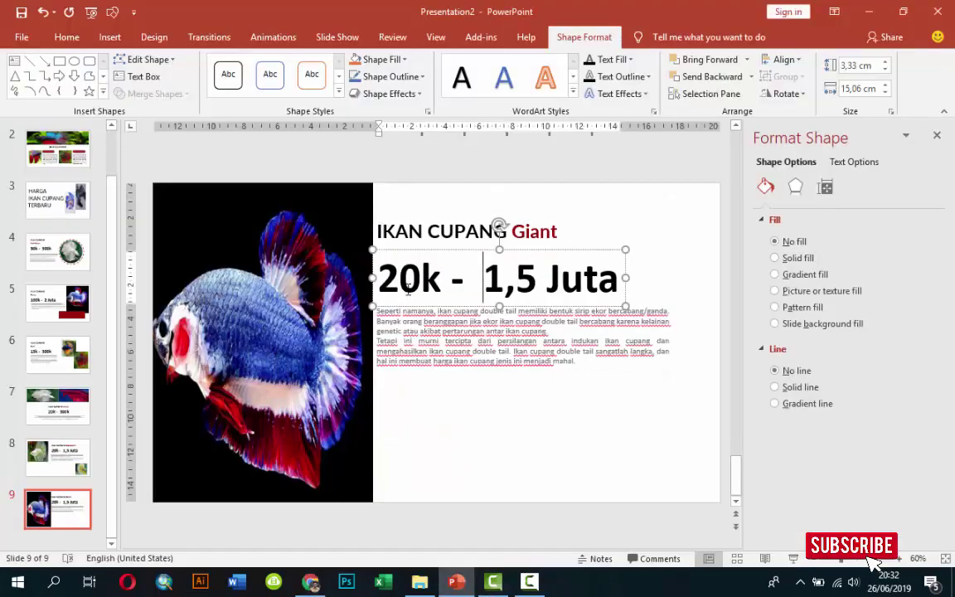
Replace the upper price 1,5 Juta with 200k, then switch to the browser.
left_click_drag(485, 278, 616, 275)
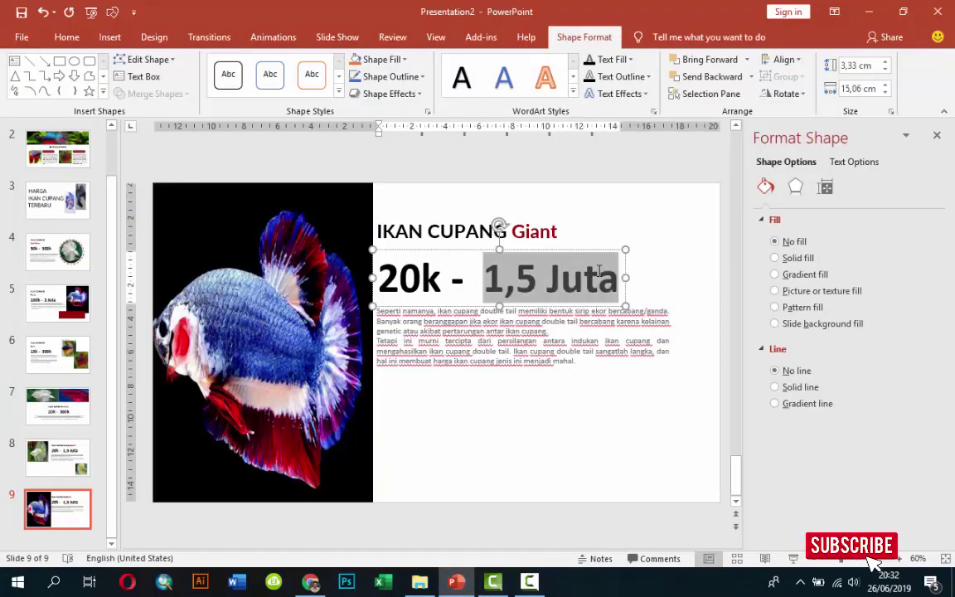
type("200k")
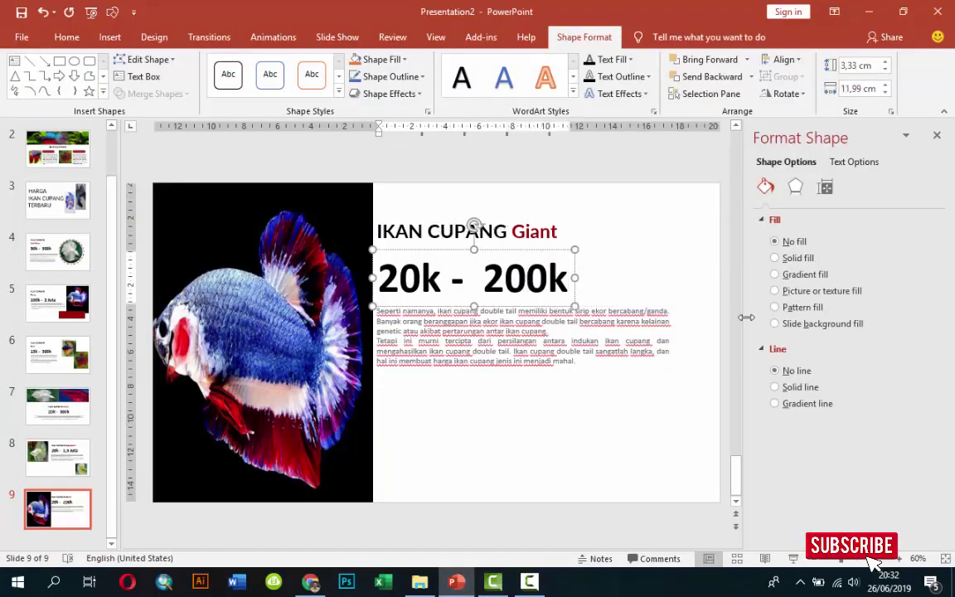
key("alt+Tab")
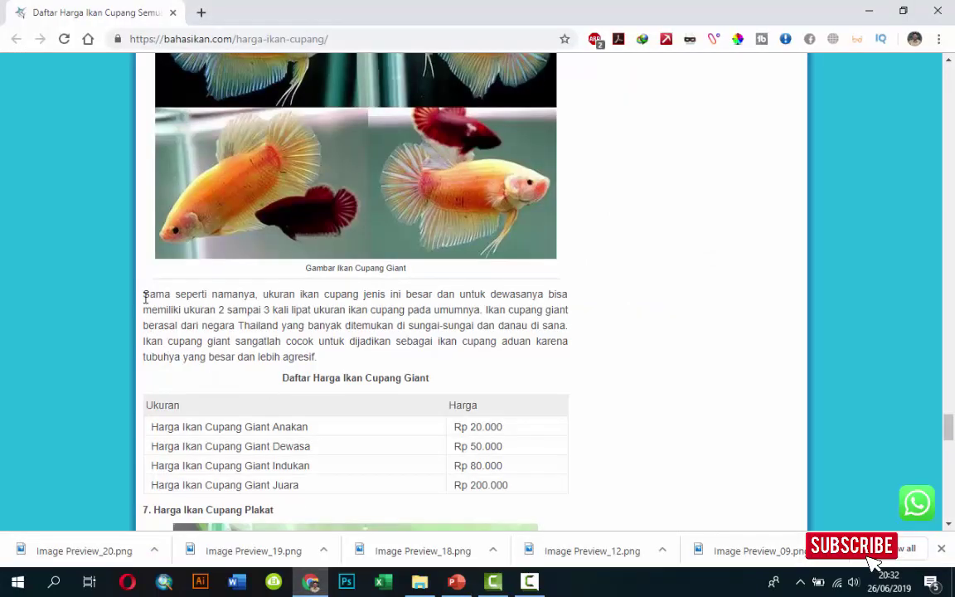
Replace slide 9's old description with the copied Giant betta paragraph, keeping only the text.
mouse_move(144, 296)
left_mouse_down()
mouse_move(264, 312)
mouse_move(322, 360)
left_mouse_up()
key("ctrl+c")
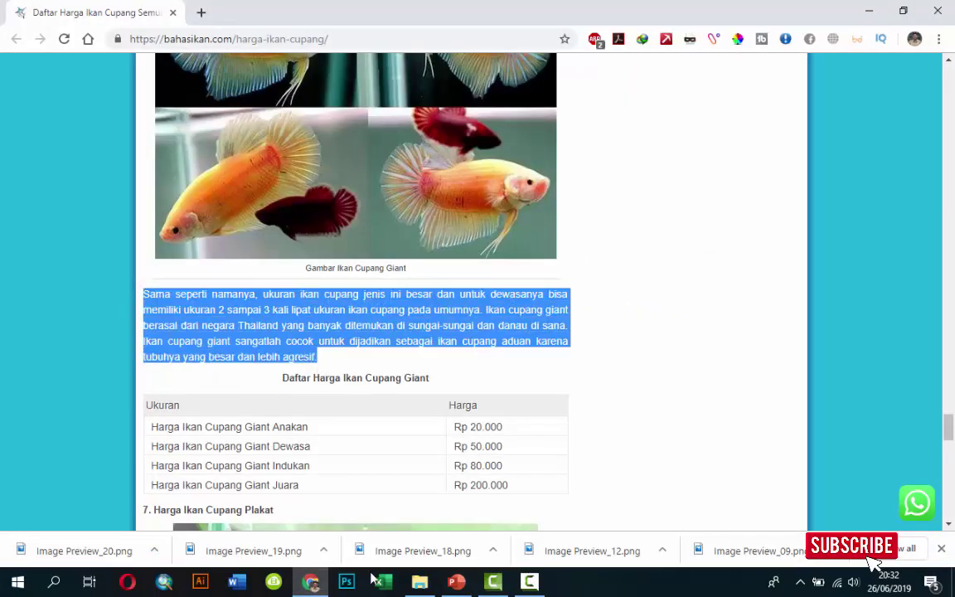
left_click(456, 581)
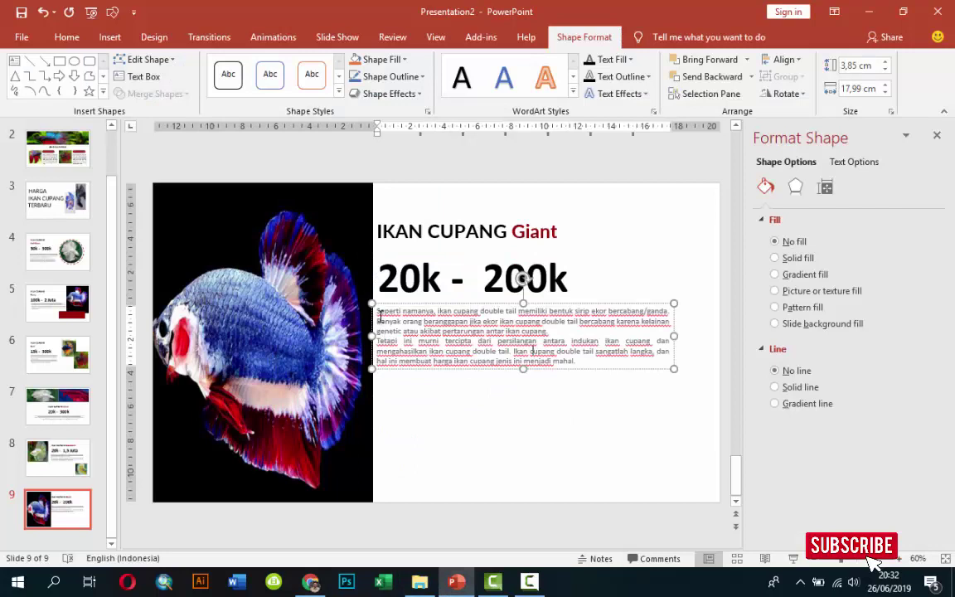
mouse_move(384, 310)
left_mouse_down()
mouse_move(401, 301)
mouse_move(386, 314)
mouse_move(577, 365)
mouse_move(583, 380)
left_mouse_up()
key("ctrl+v")
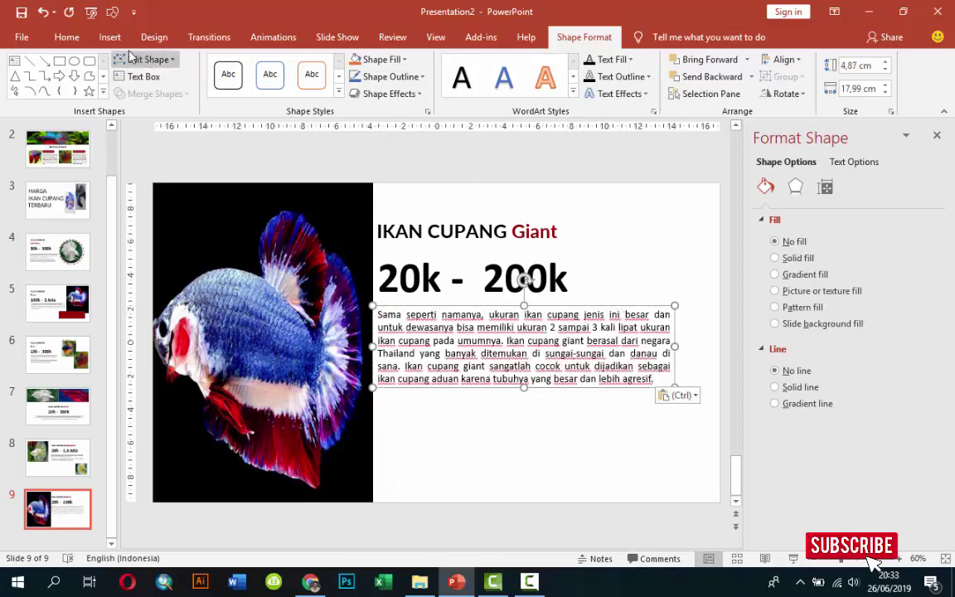
left_click(73, 37)
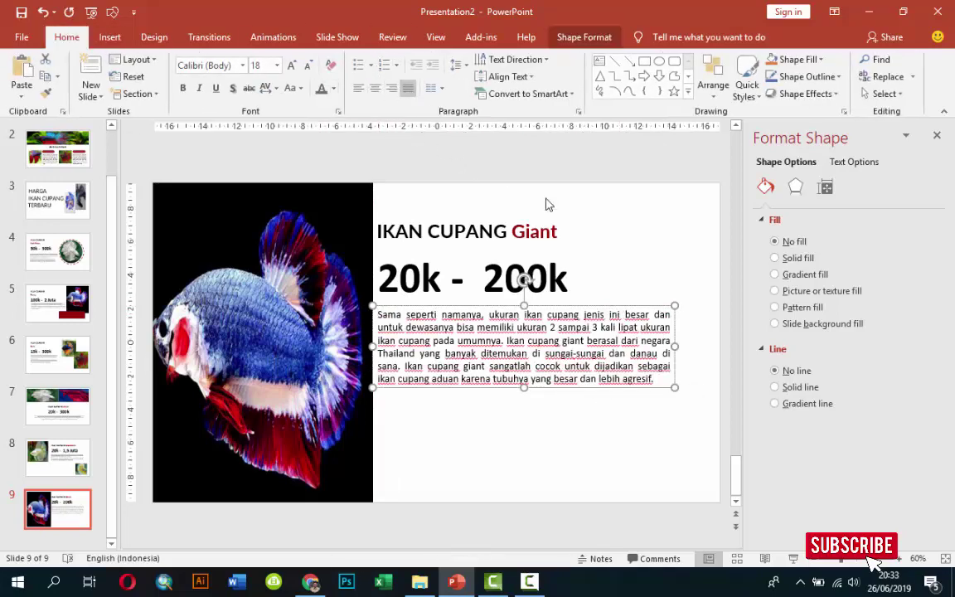
left_click(658, 340)
Resize and nudge the description box so the text wraps beneath the 20k - 200k price.
left_click_drag(675, 348, 688, 346)
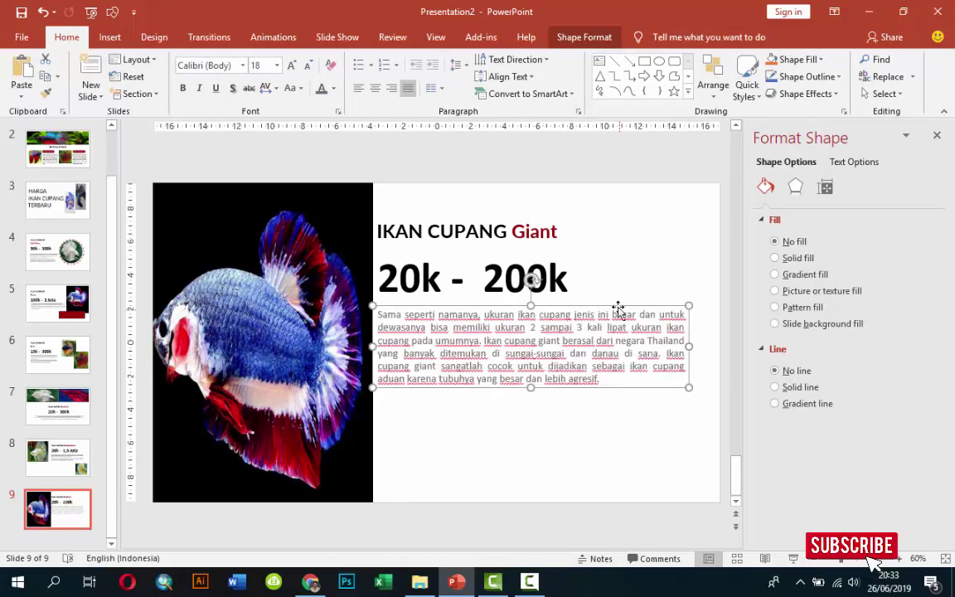
left_click_drag(618, 309, 622, 298)
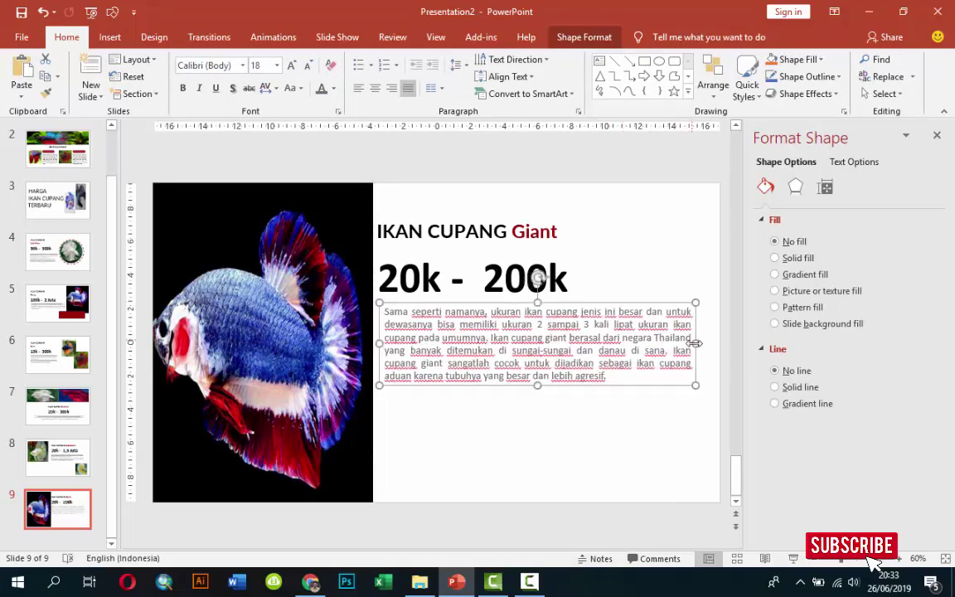
left_click_drag(692, 343, 651, 346)
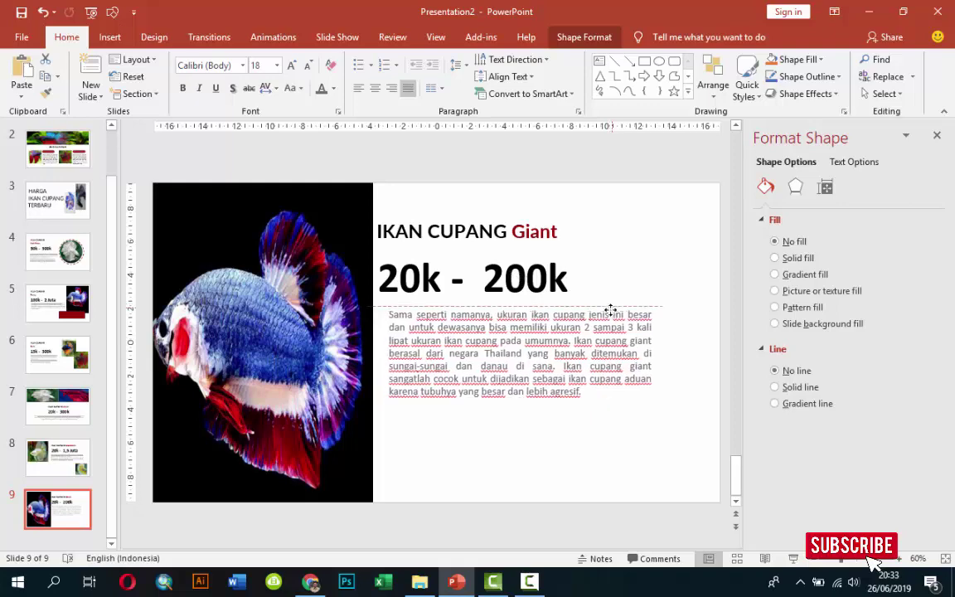
left_click_drag(612, 311, 603, 314)
left_click(713, 415)
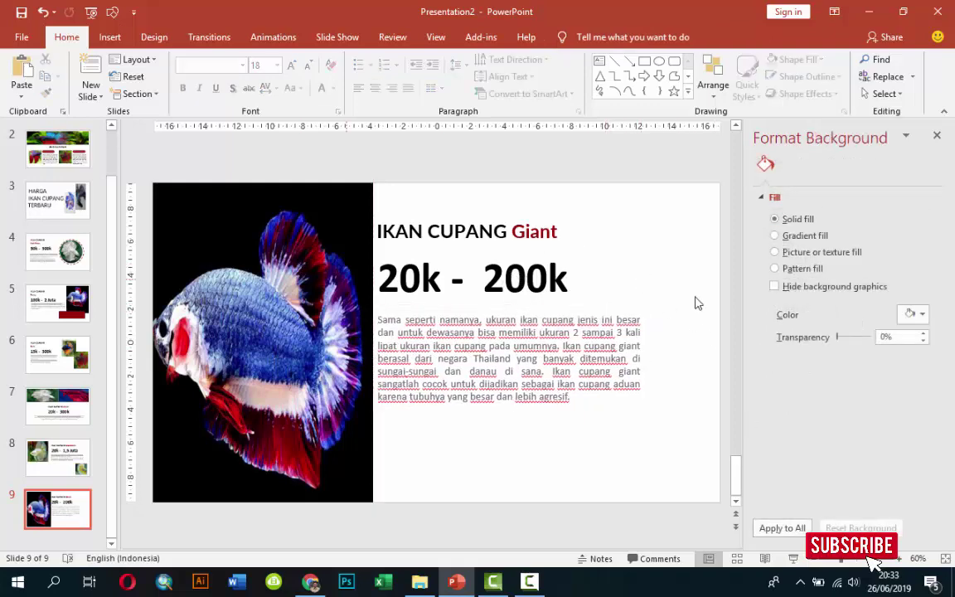
Close the Format Background pane.
scroll(744, 145, "up", 1)
scroll(742, 145, "up", 7)
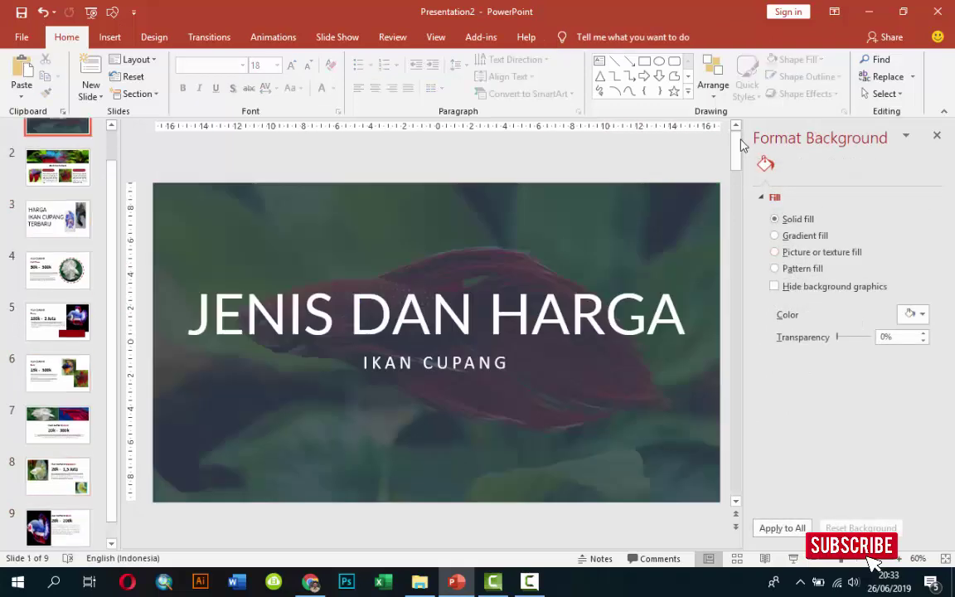
left_click(937, 135)
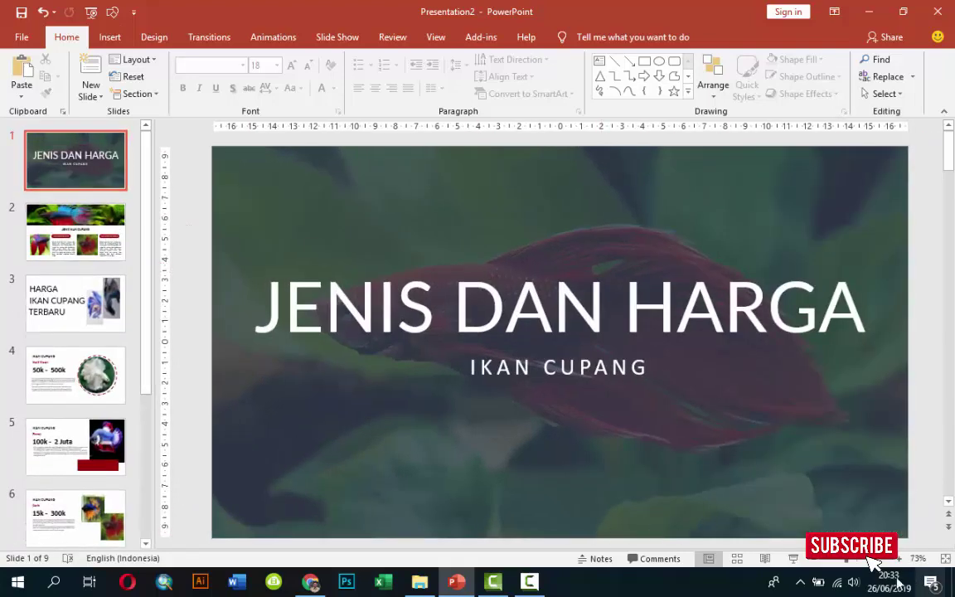
Play the slide show from the title slide through the Giant slide, then exit to editing.
left_click(792, 558)
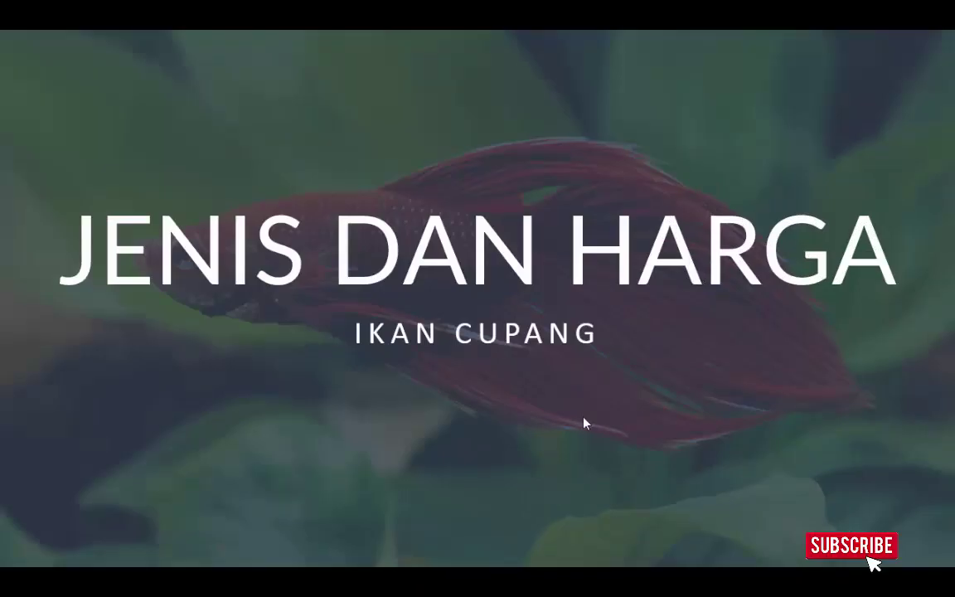
left_click(616, 443)
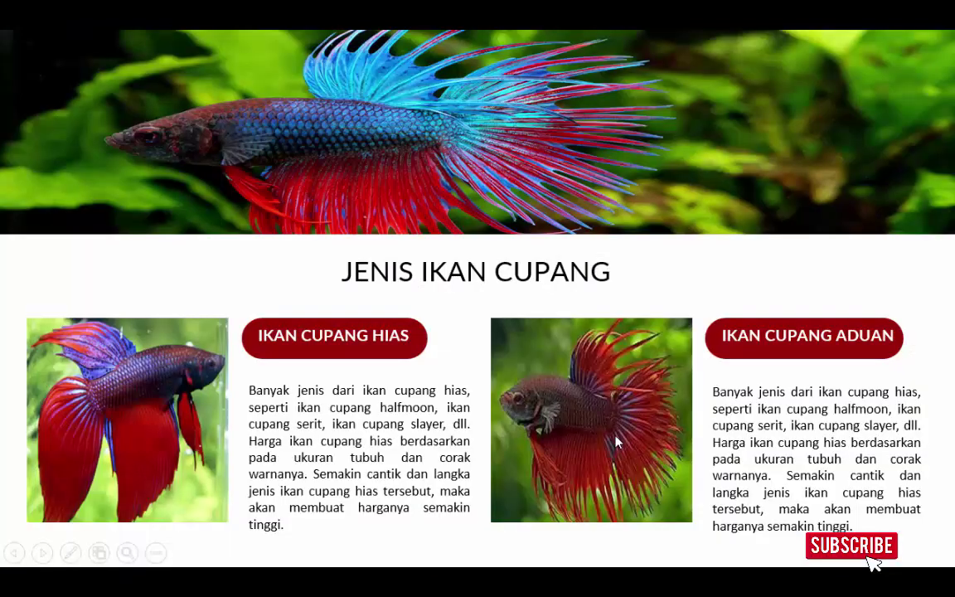
left_click(616, 442)
left_click(615, 441)
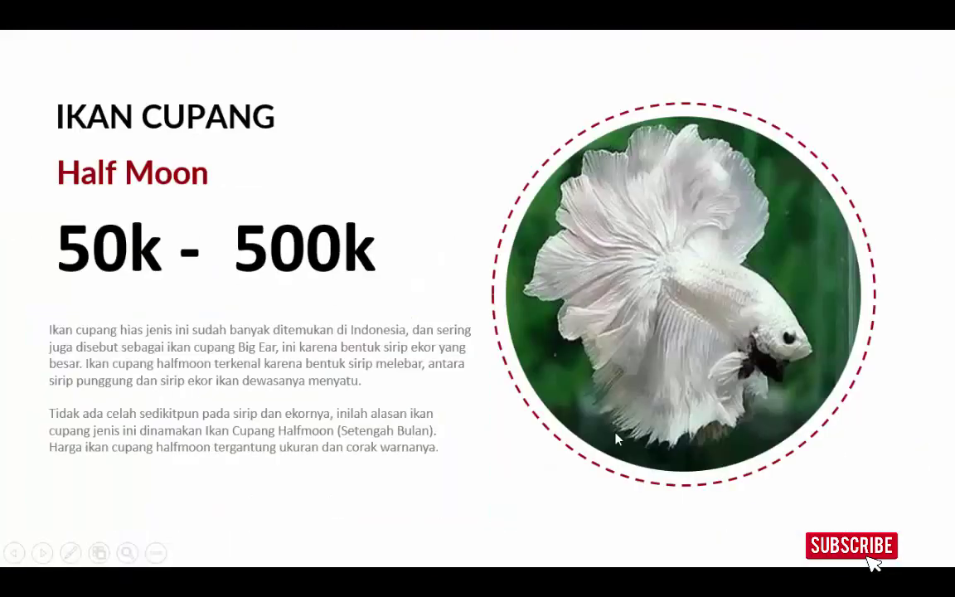
left_click(616, 440)
left_click(616, 439)
left_click(616, 439)
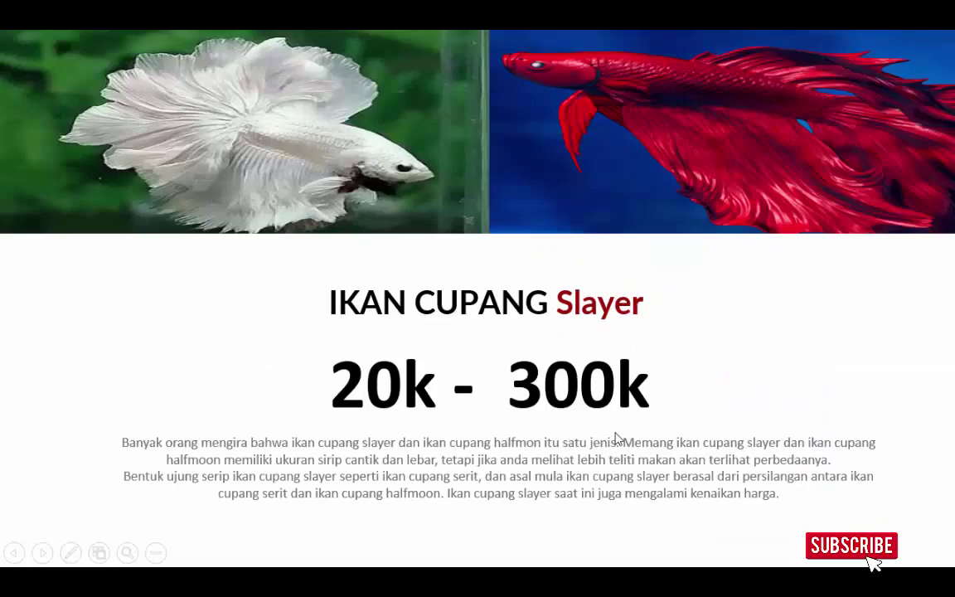
left_click(616, 438)
left_click(615, 438)
left_click(615, 438)
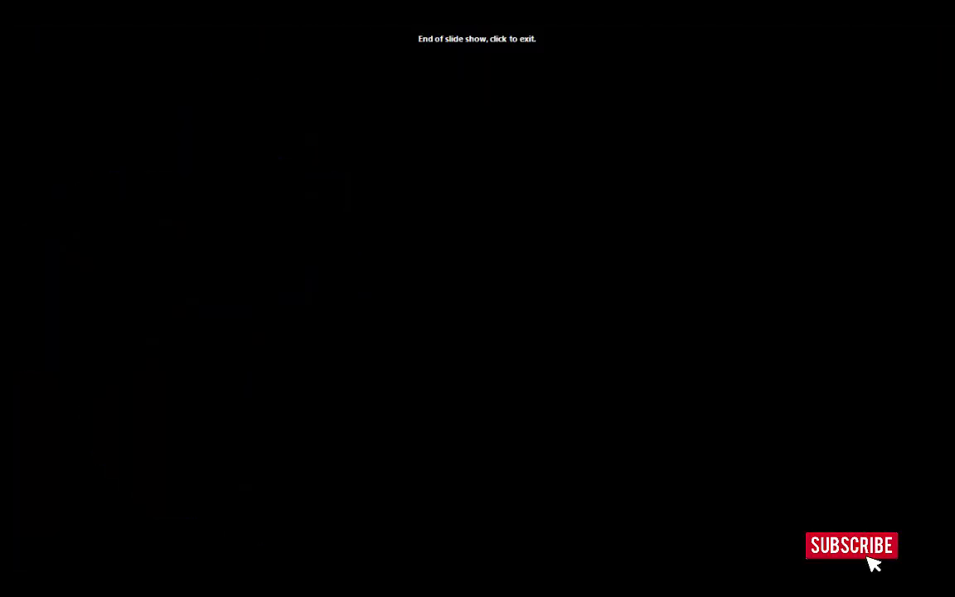
left_click(615, 437)
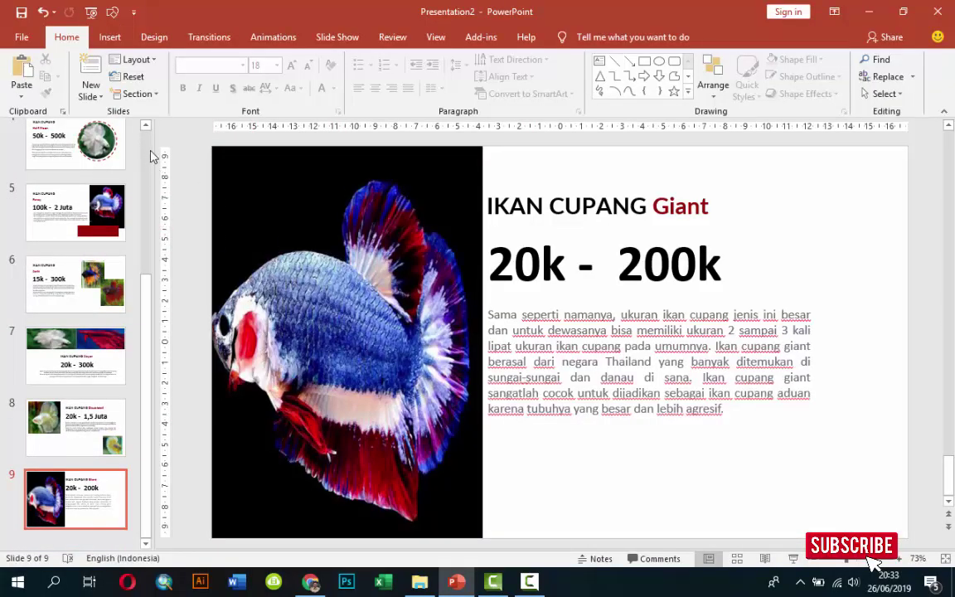
scroll(147, 143, "up", 3)
scroll(147, 141, "up", 3)
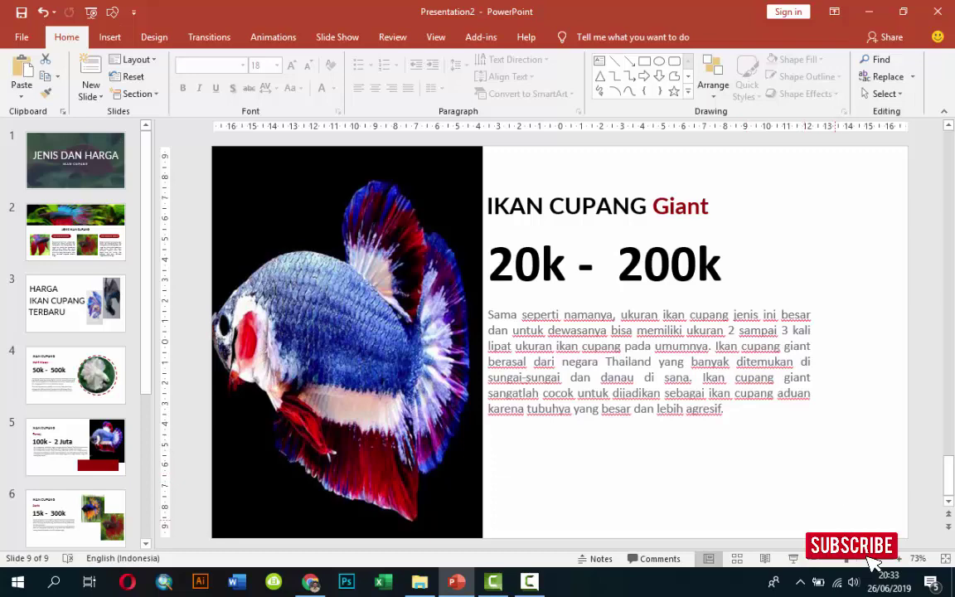
left_click(529, 581)
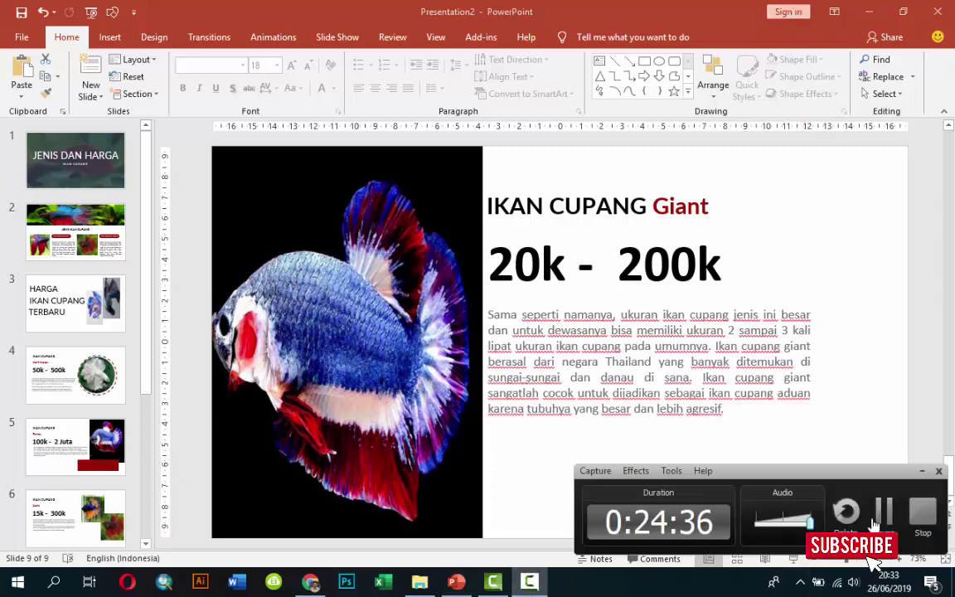